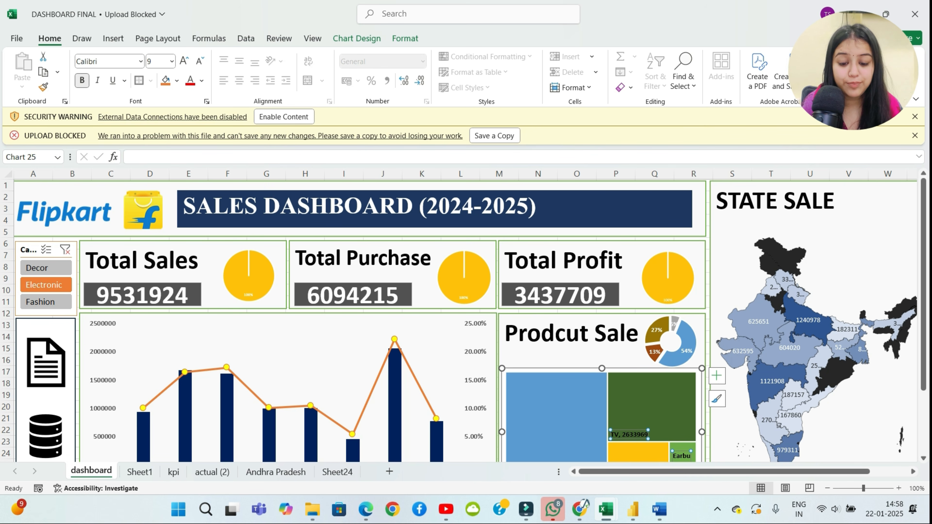
Step: Look over the Sales Dashboard report in Power BI Desktop, then return to the DASHBOARD FINAL workbook in Excel
click(632, 509)
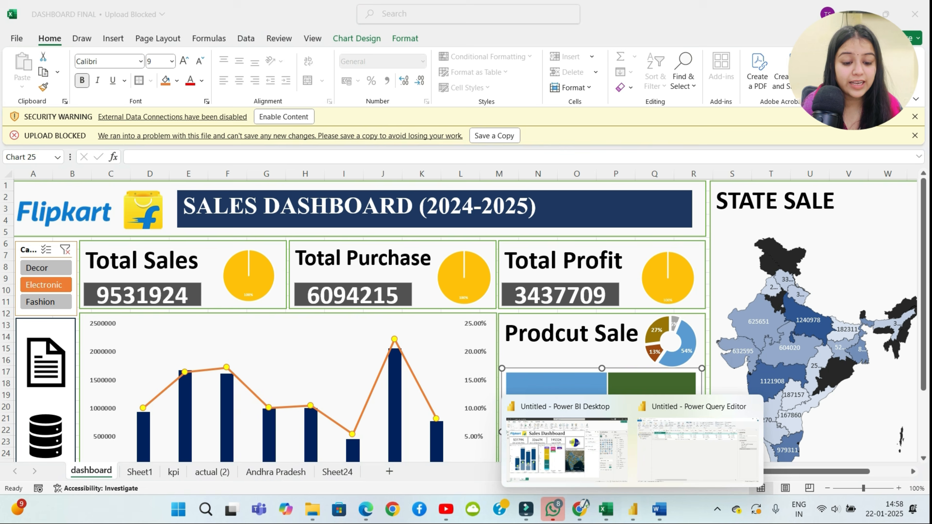
click(565, 443)
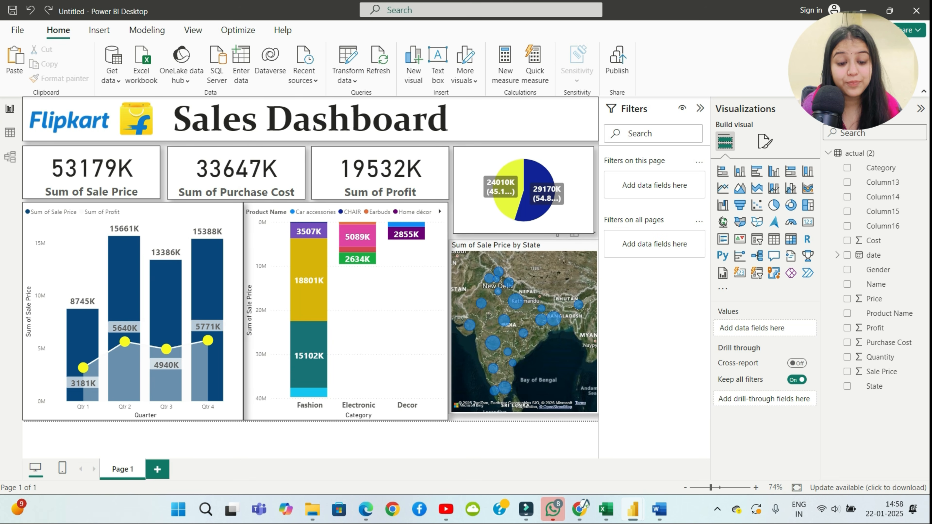
mouse_move(605, 509)
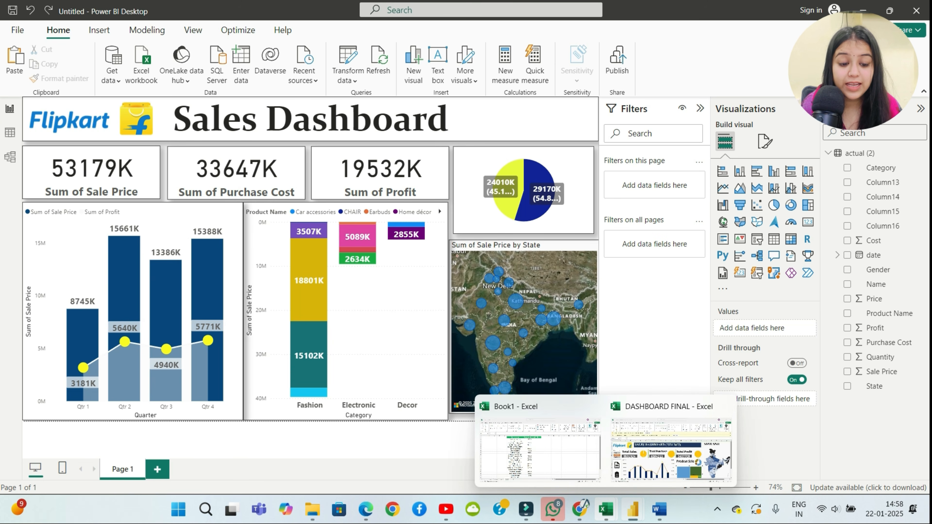
click(668, 448)
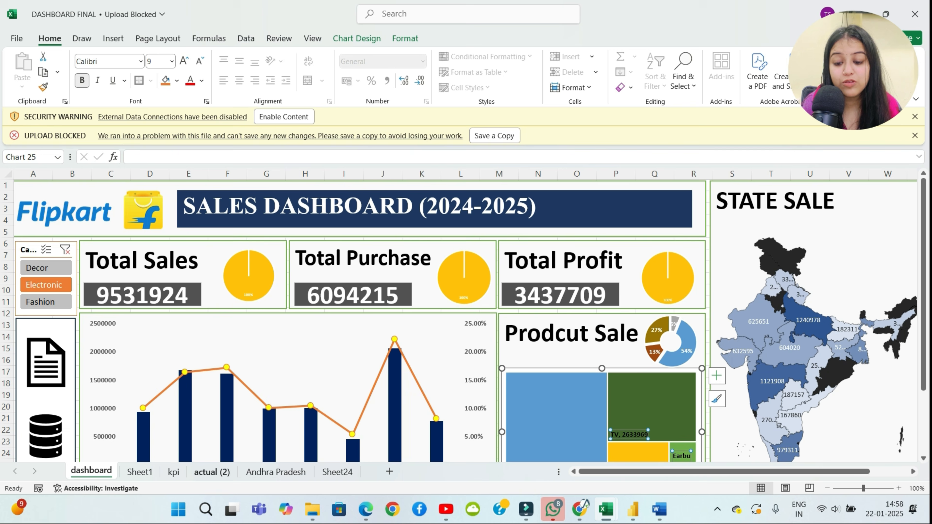
Step: Review the source data columns from Name through Cost on the actual (2) sheet
click(212, 472)
scroll(419, 320, up, 2)
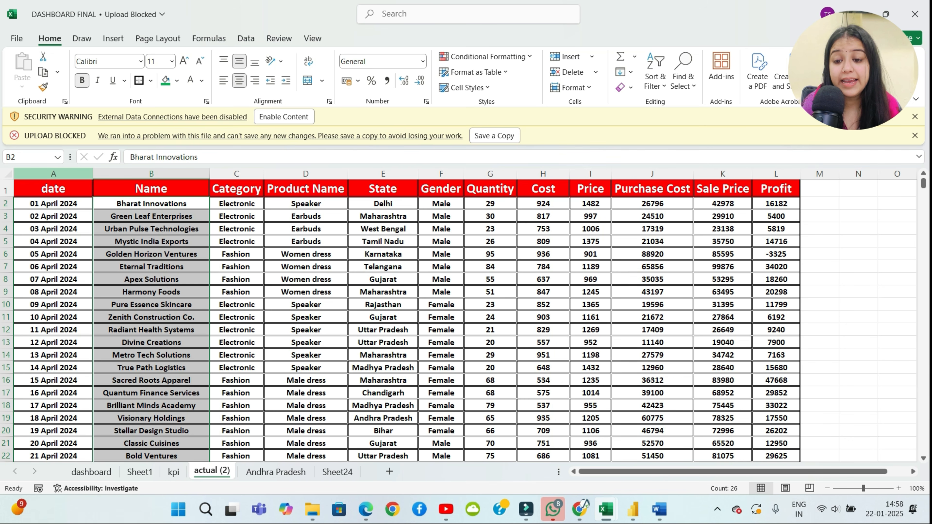
click(198, 174)
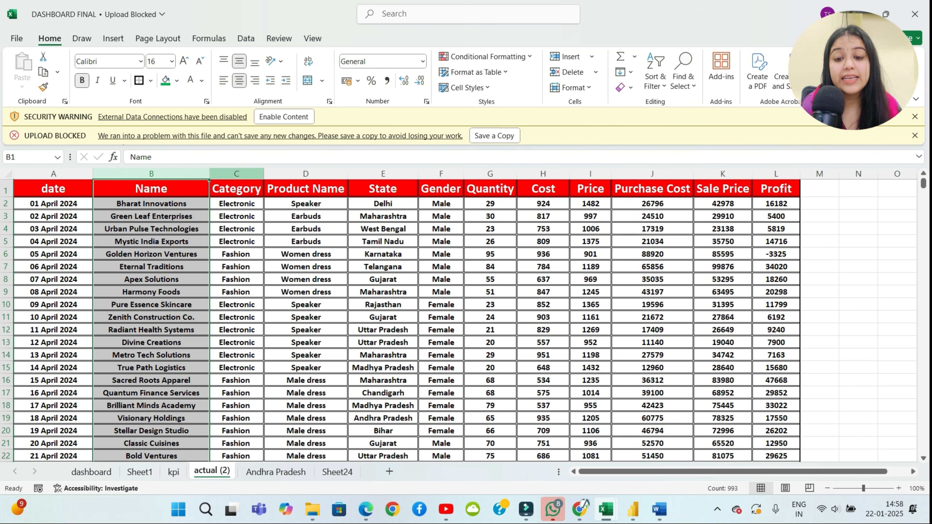
click(236, 174)
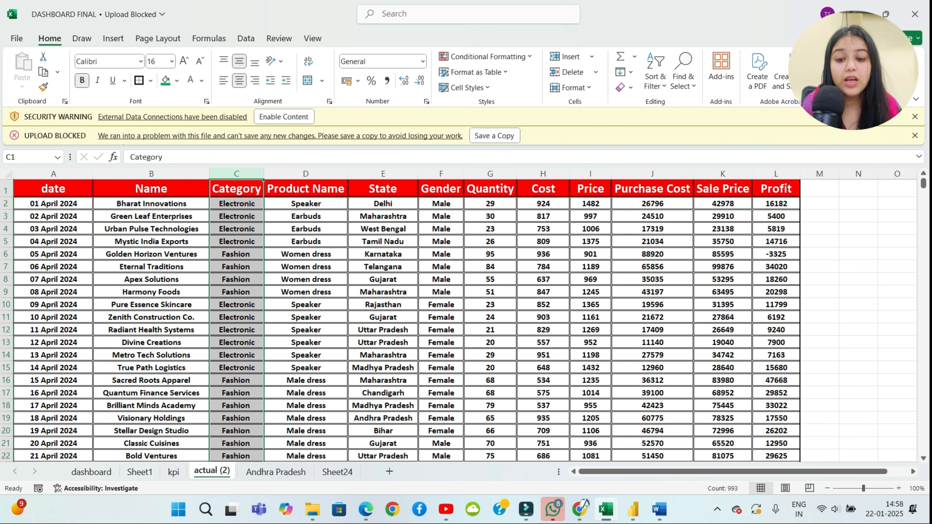
click(305, 173)
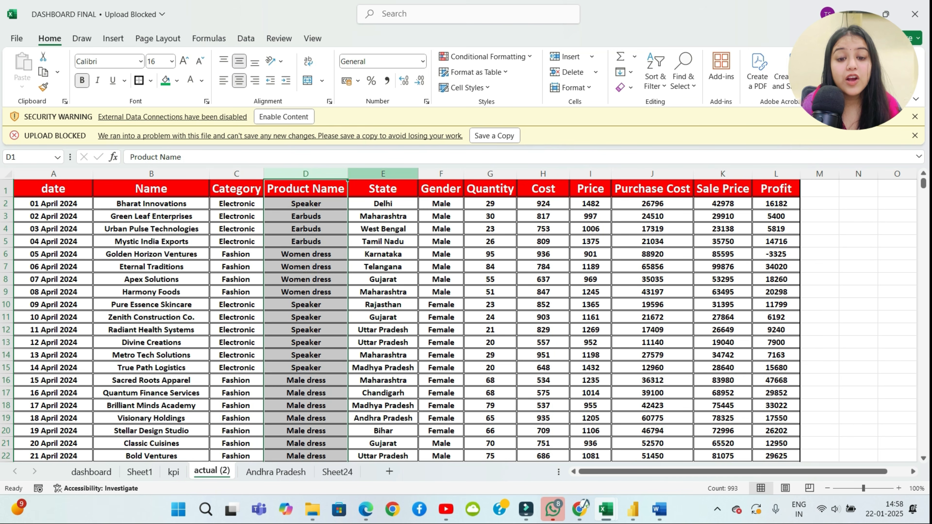
click(383, 174)
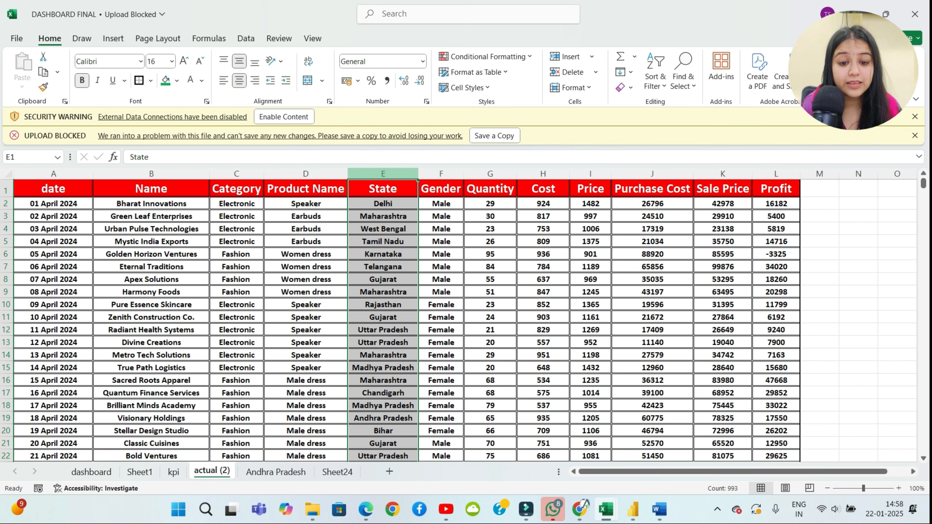
click(441, 173)
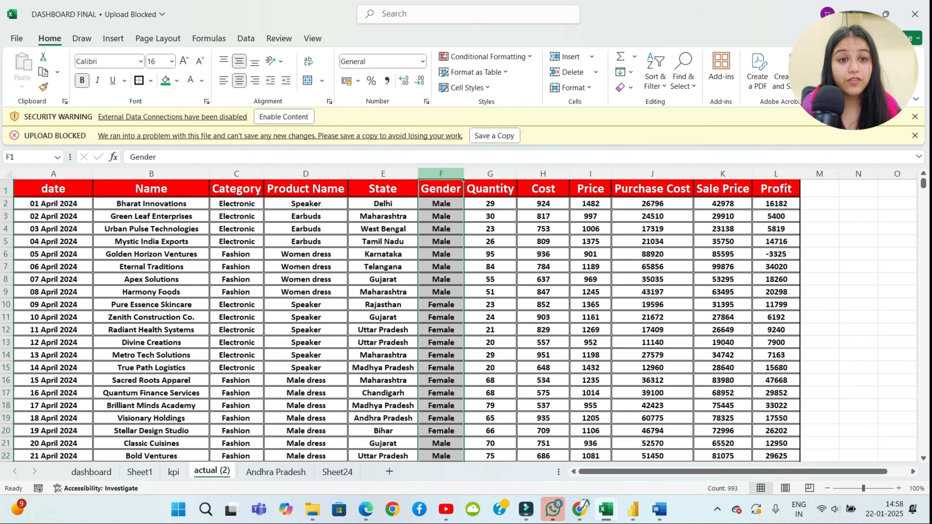
click(490, 173)
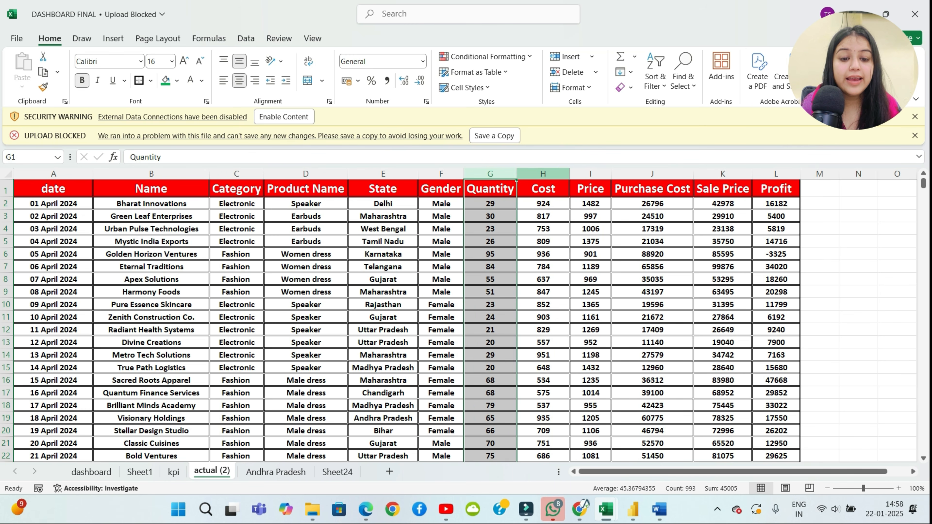
click(542, 173)
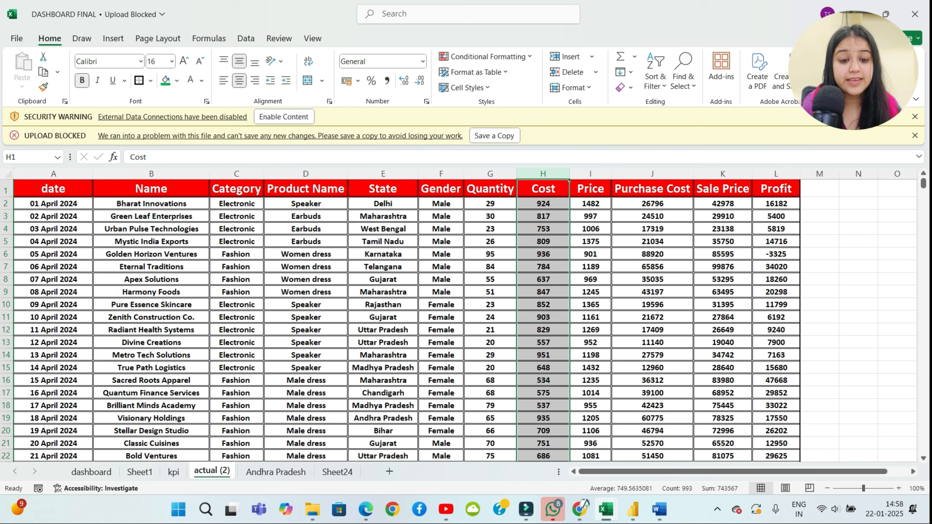
Step: Examine how row 2 derives Purchase Cost, Sale Price and Profit from Quantity, Cost and Price, ending with columns A to L selected
click(542, 204)
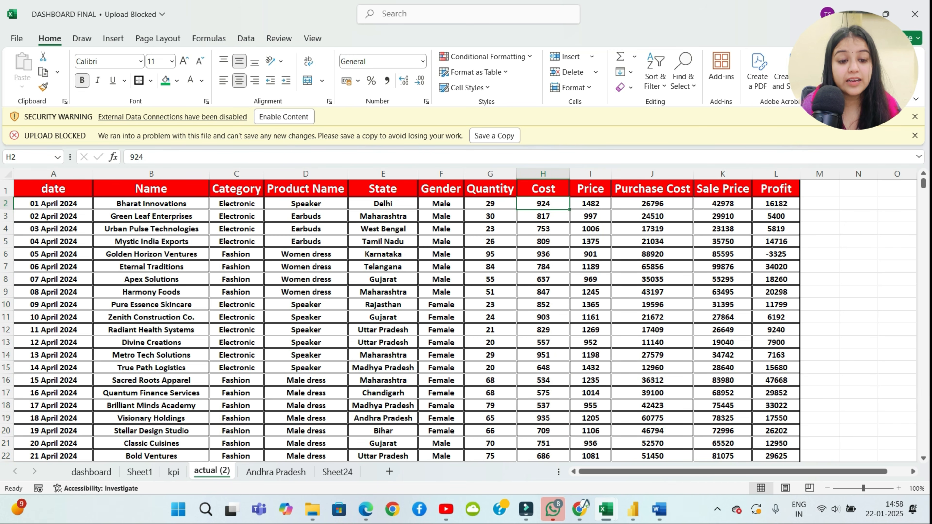
click(589, 203)
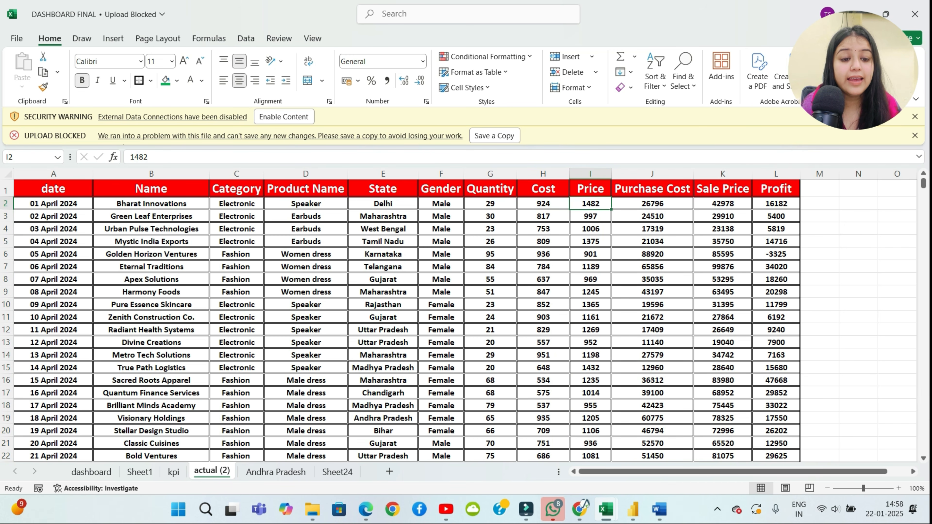
click(651, 204)
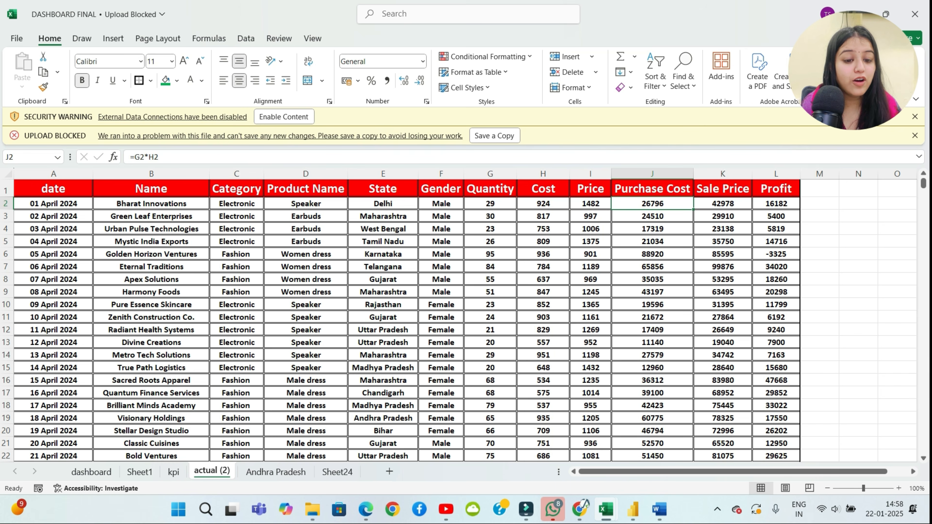
click(489, 203)
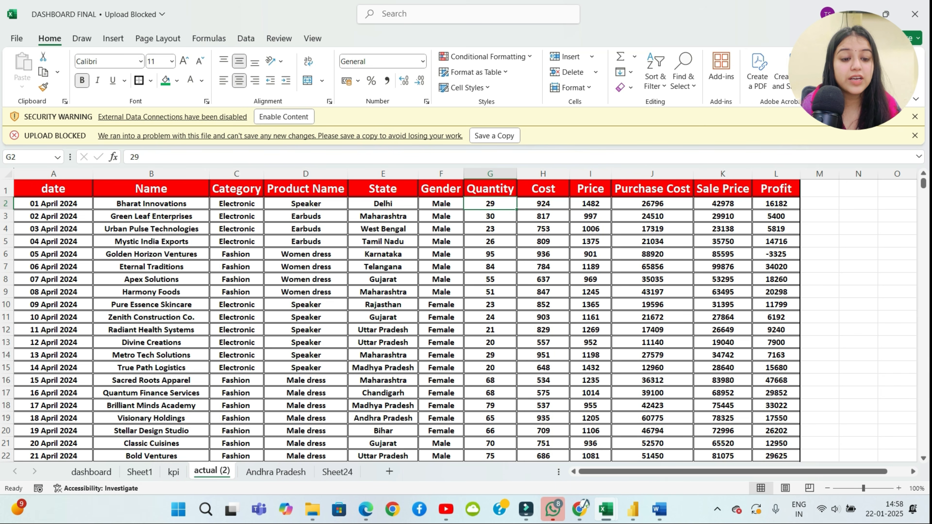
click(651, 203)
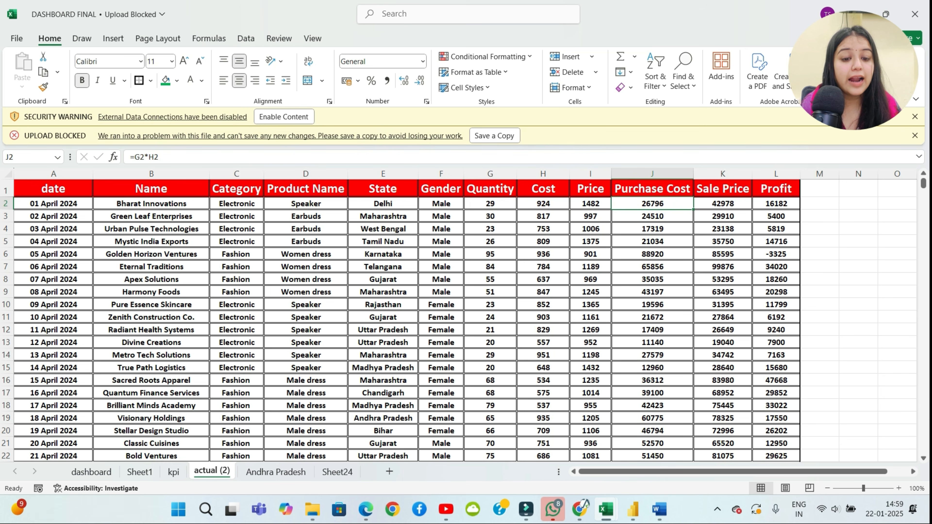
click(590, 203)
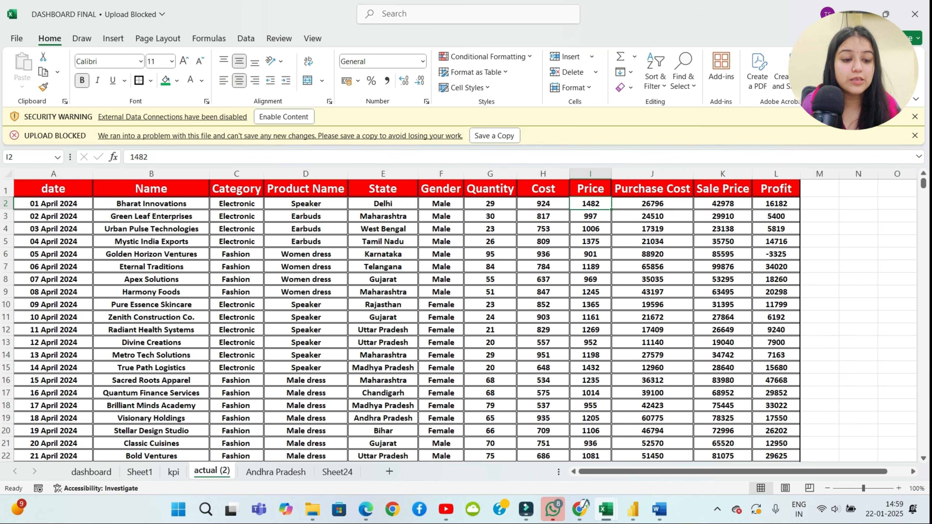
click(721, 203)
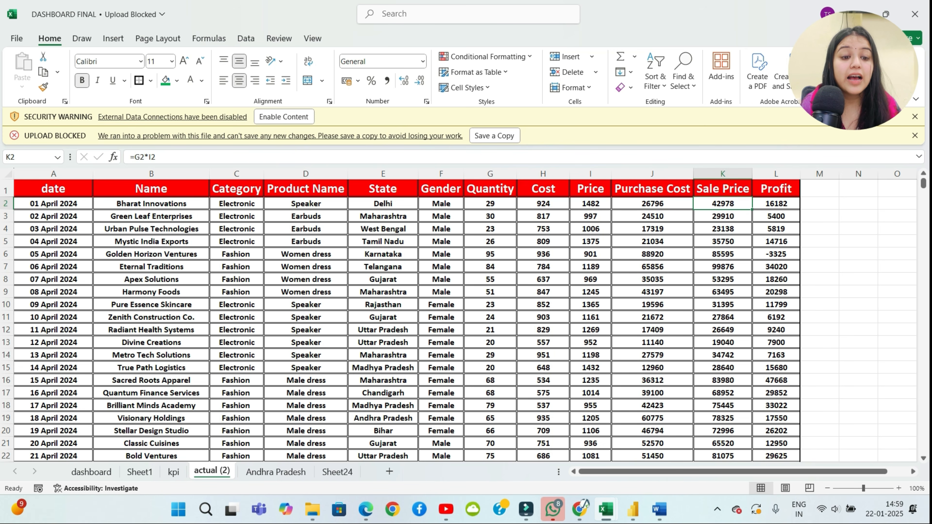
click(775, 204)
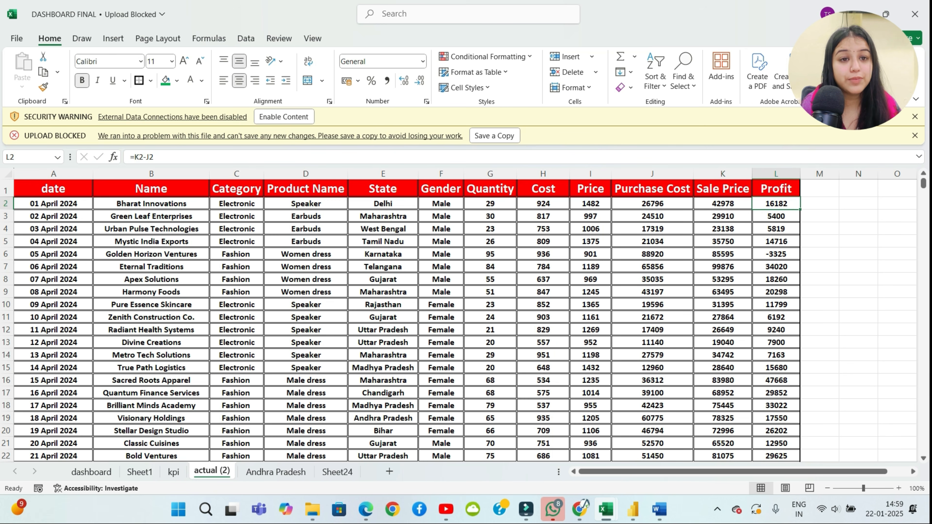
drag(54, 174, 775, 174)
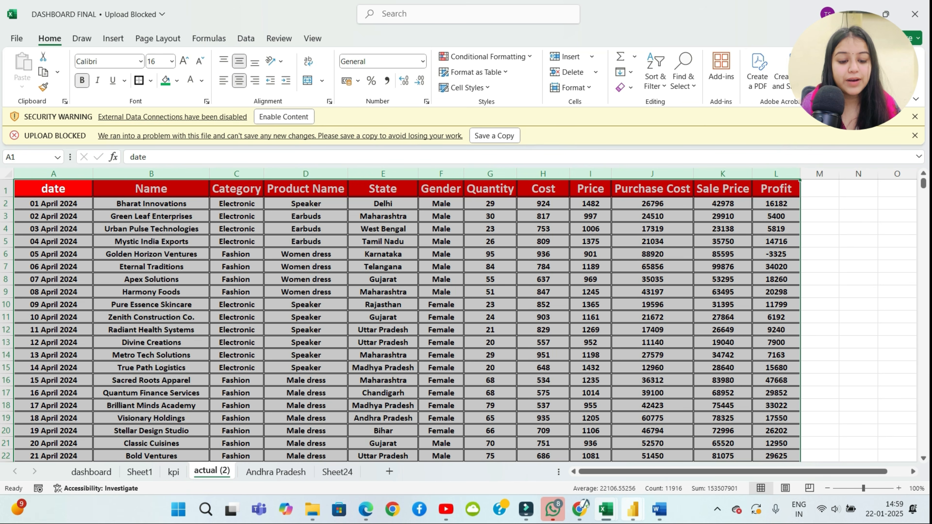
Step: Switch to Power BI Desktop, inspect the actual (2) table's rows, and return to the report canvas
mouse_move(632, 510)
click(566, 448)
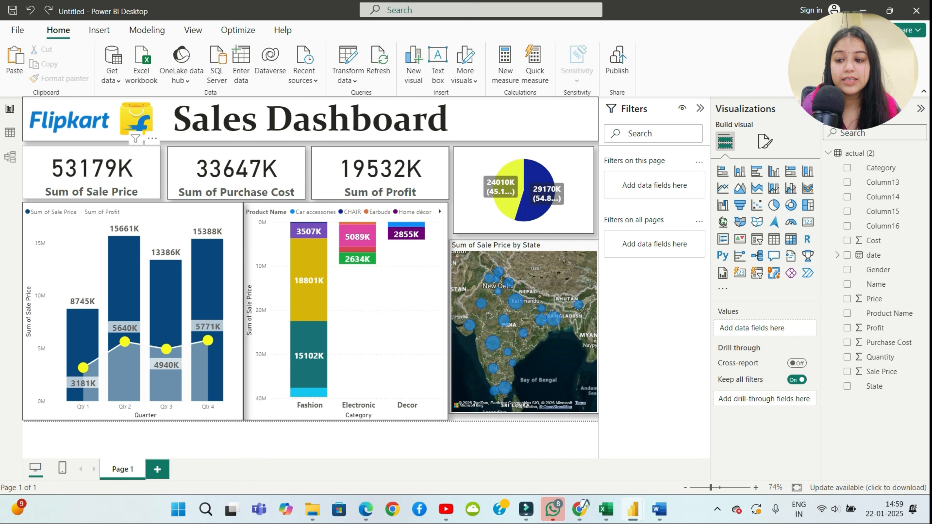
click(10, 132)
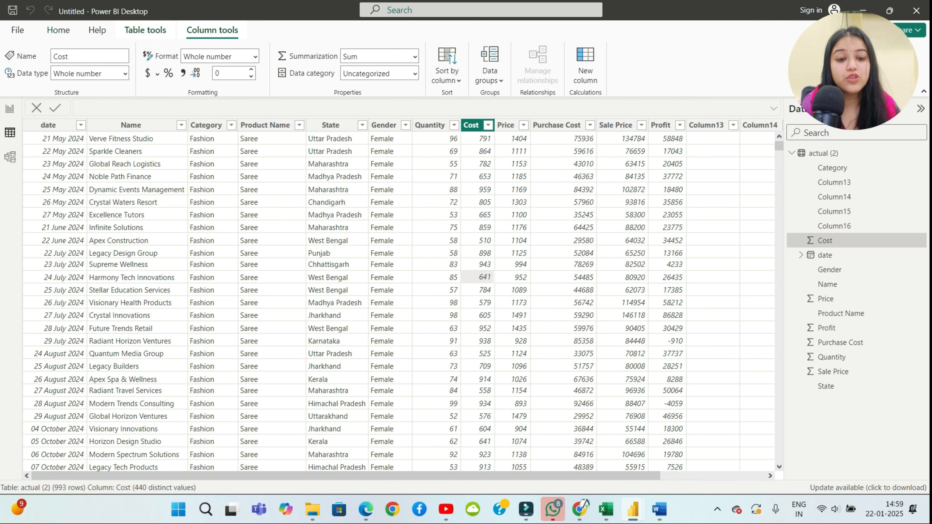
mouse_move(779, 146)
mouse_down()
mouse_move(779, 171)
mouse_move(778, 144)
mouse_up()
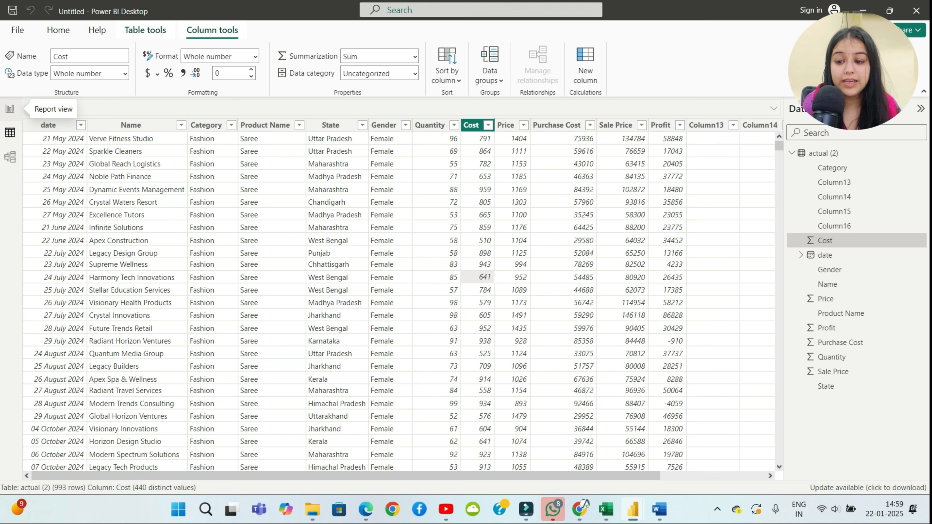
click(9, 108)
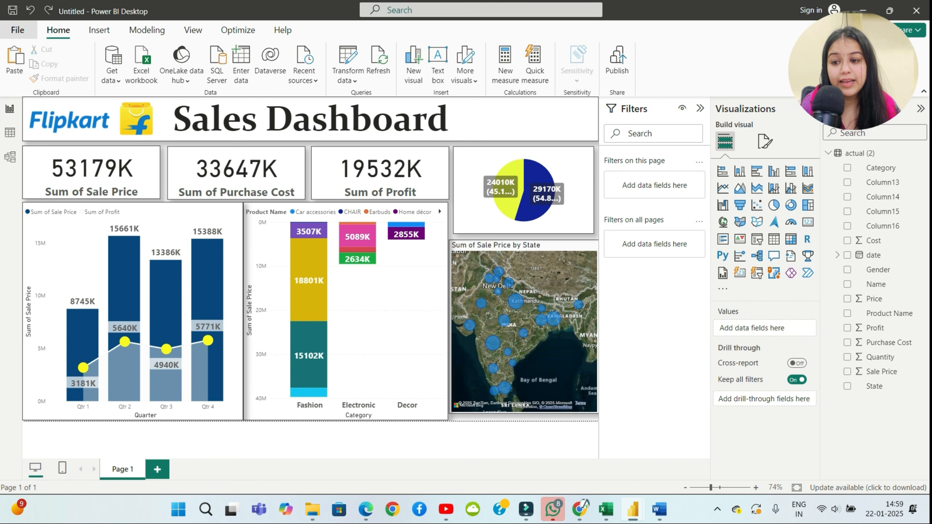
Step: Start a blank Power BI report and dismiss its welcome screen
click(17, 29)
key(Escape)
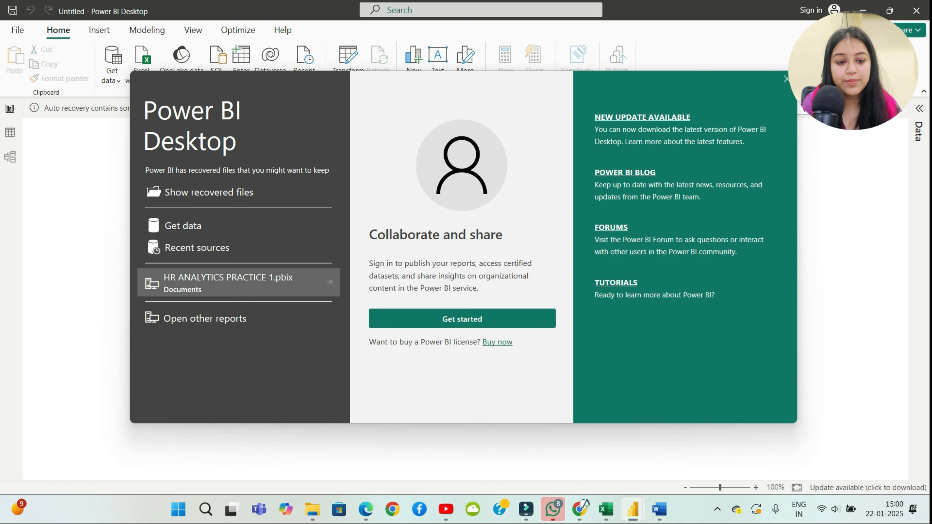
key(Escape)
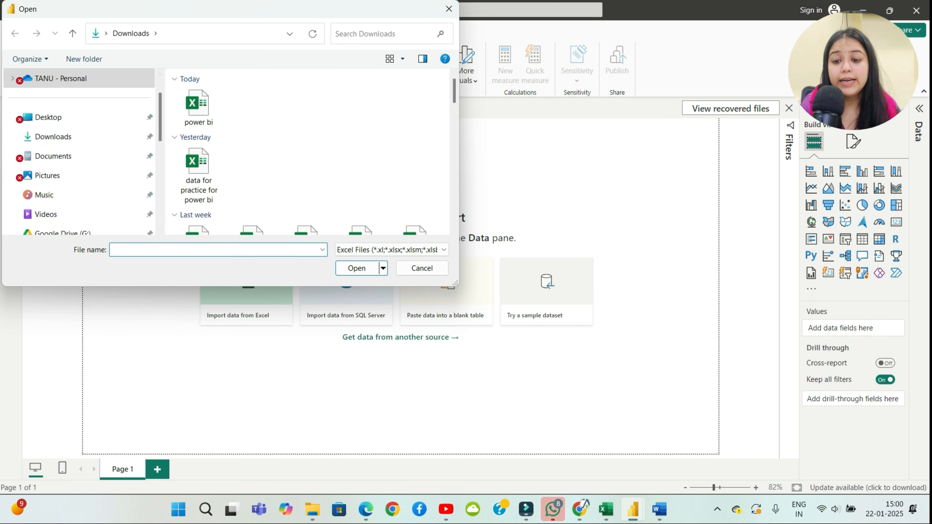
Step: Load the actual (2) sheet from the "power bi" Excel workbook in Downloads into the blank report
click(199, 107)
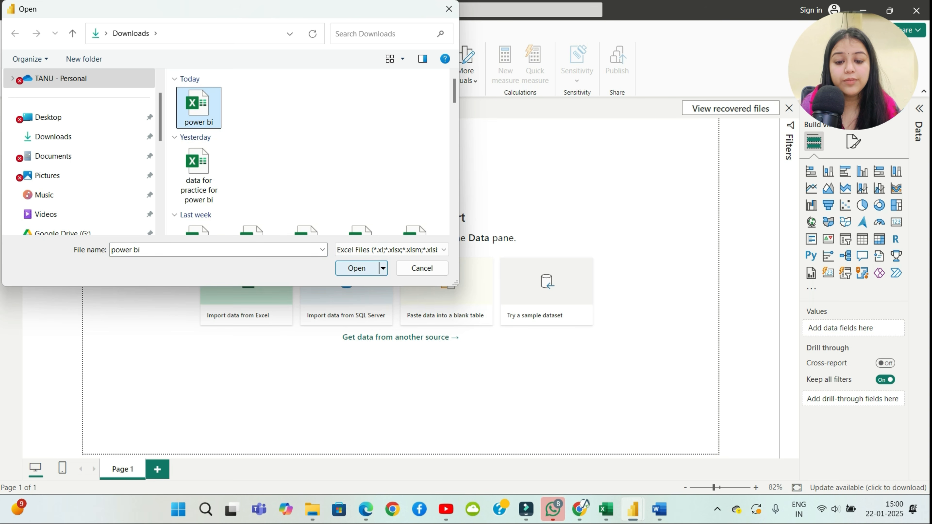
click(356, 268)
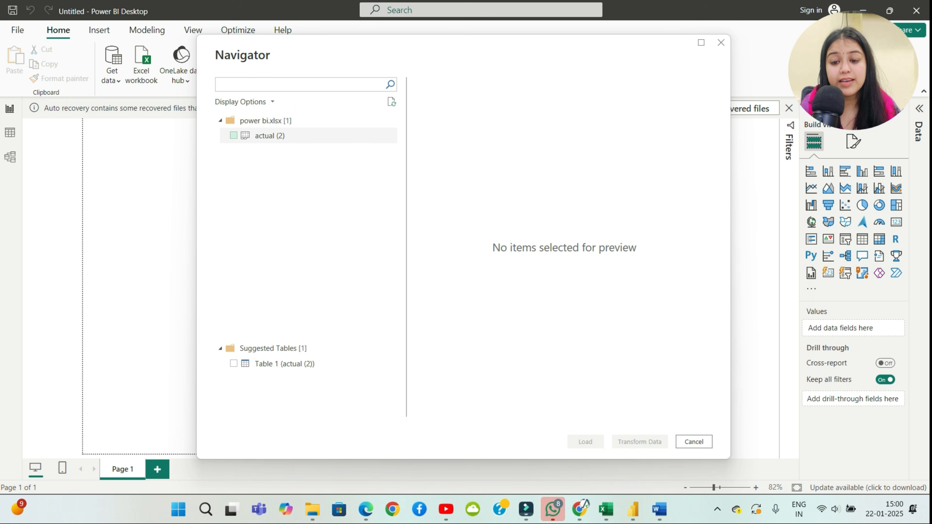
click(233, 135)
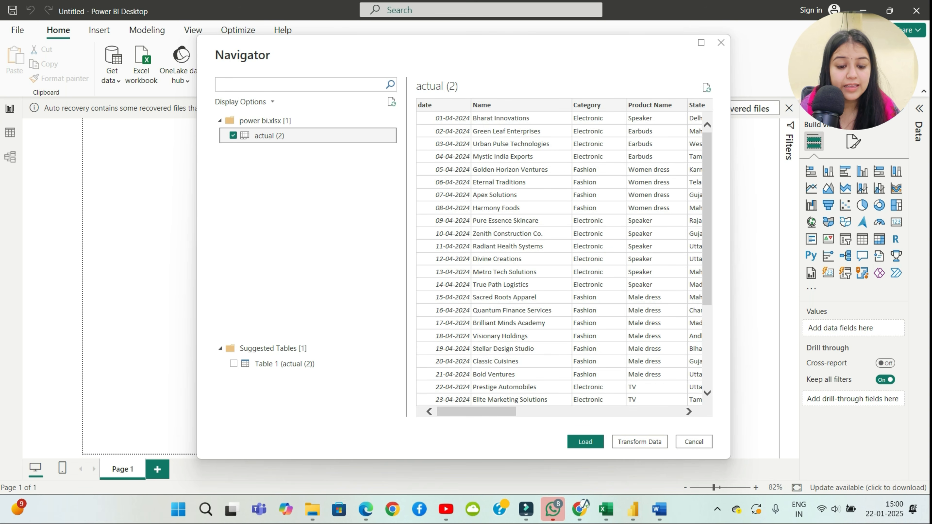
mouse_move(476, 411)
mouse_down()
mouse_move(641, 411)
mouse_move(476, 411)
mouse_up()
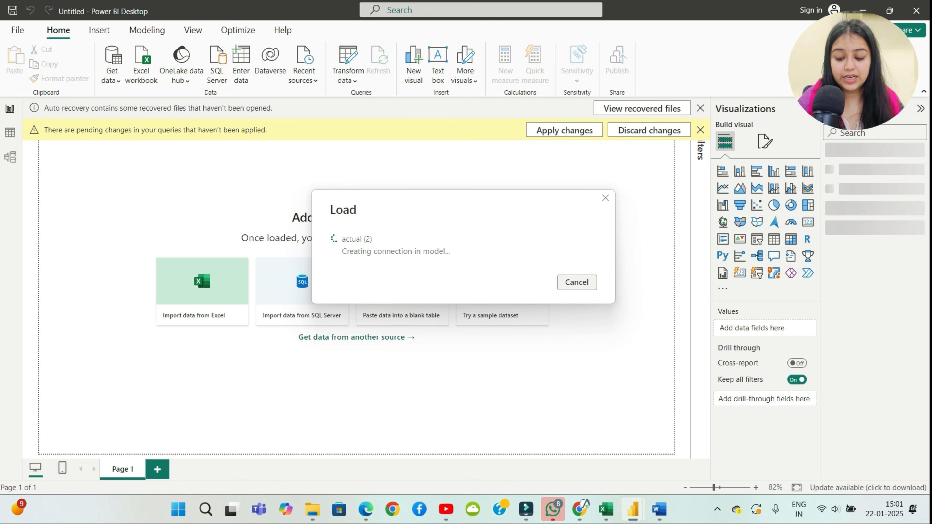
Step: Raise the display brightness
key(XF86MonBrightnessUp)
key(XF86MonBrightnessUp)
key(XF86MonBrightnessUp)
key(XF86MonBrightnessUp)
key(XF86MonBrightnessUp)
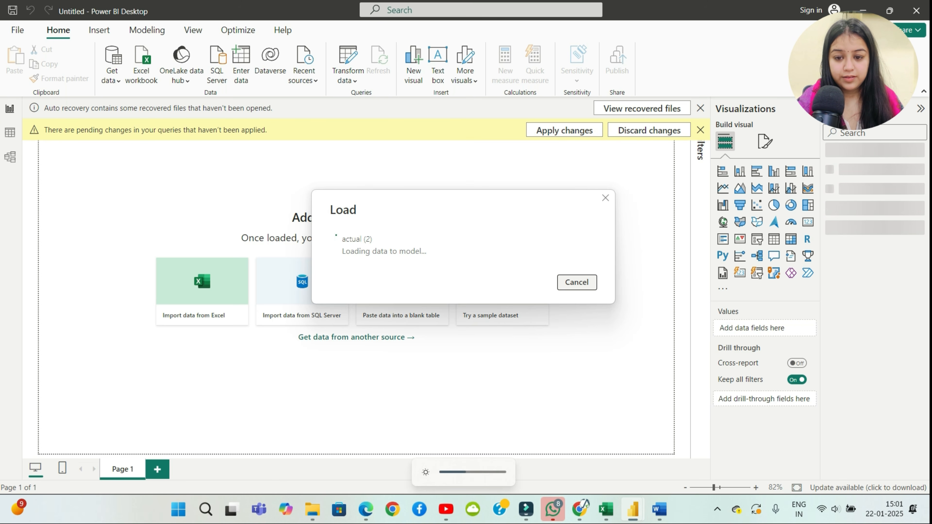
key(XF86MonBrightnessUp)
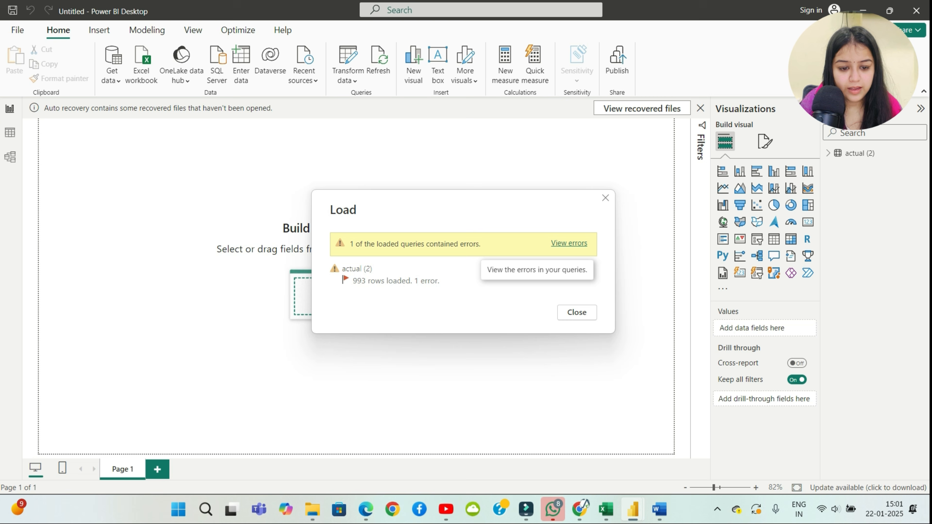
Step: View the errors in the loaded actual (2) query and apply the pending query changes to the report
click(568, 243)
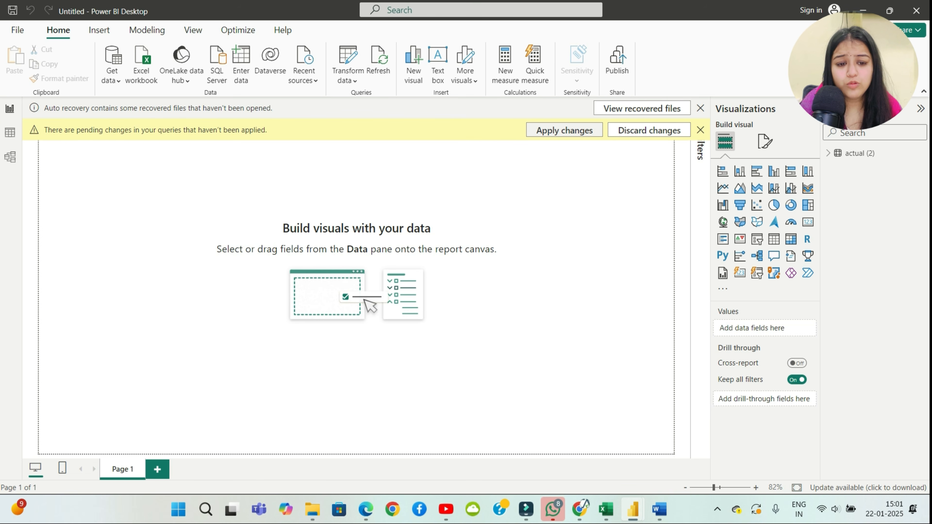
click(564, 130)
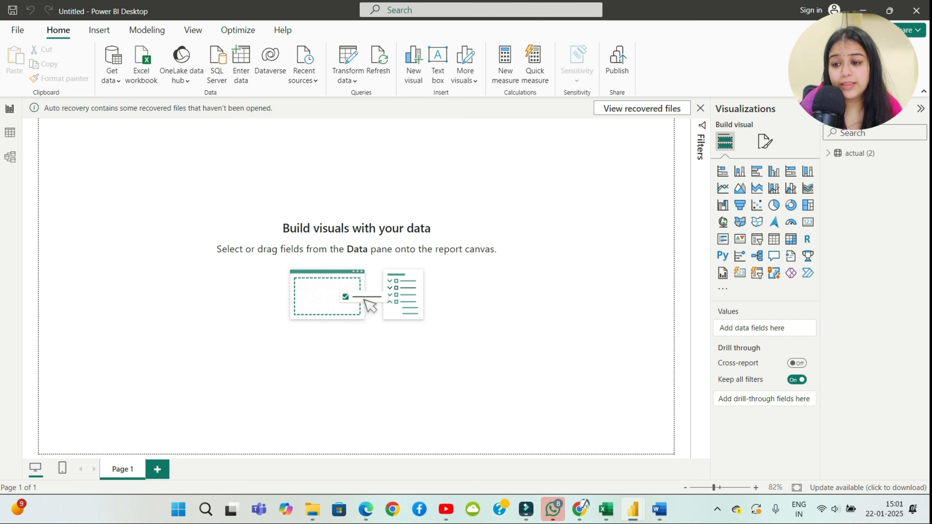
Step: Examine the rows of the actual (2) table and its date, Name, Category, Product Name and State columns
click(10, 132)
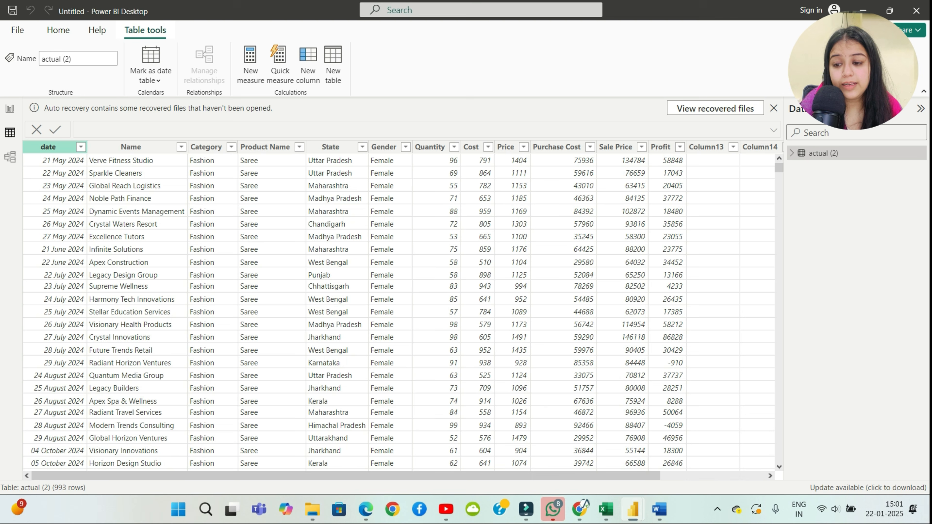
click(48, 147)
click(130, 147)
click(206, 147)
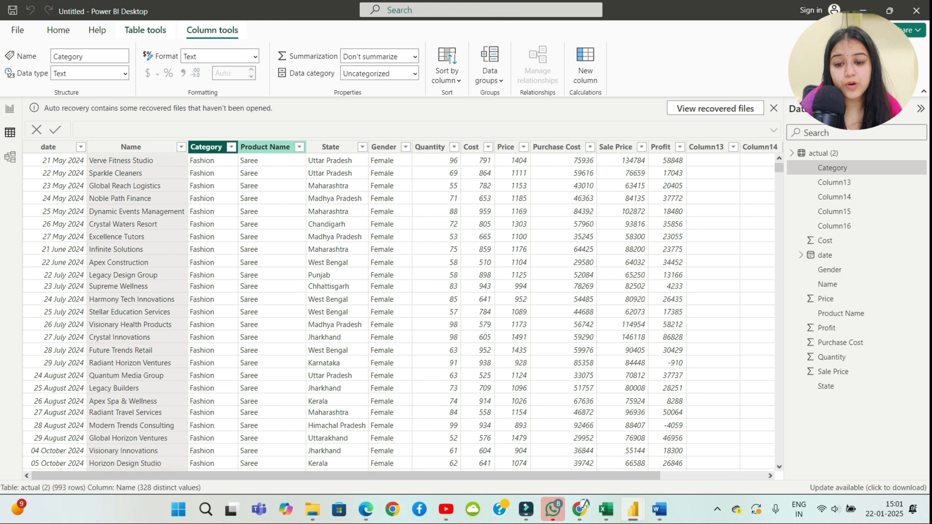
click(264, 147)
click(330, 147)
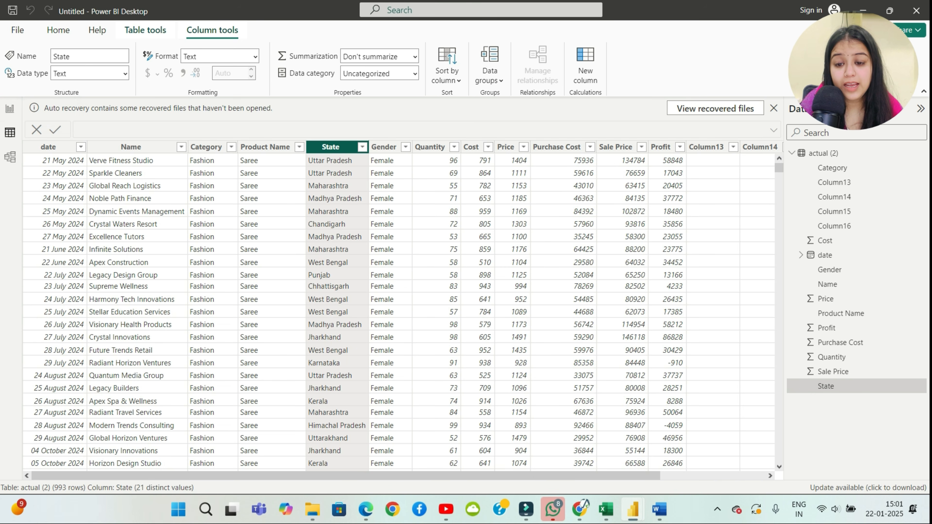
scroll(398, 312, down, 1)
scroll(399, 311, down, 8)
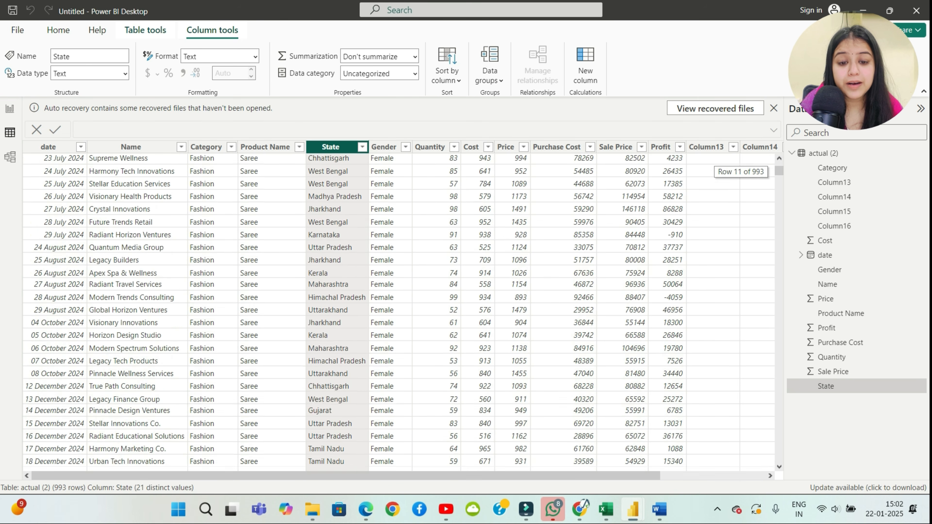
scroll(398, 311, up, 5)
scroll(398, 311, up, 3)
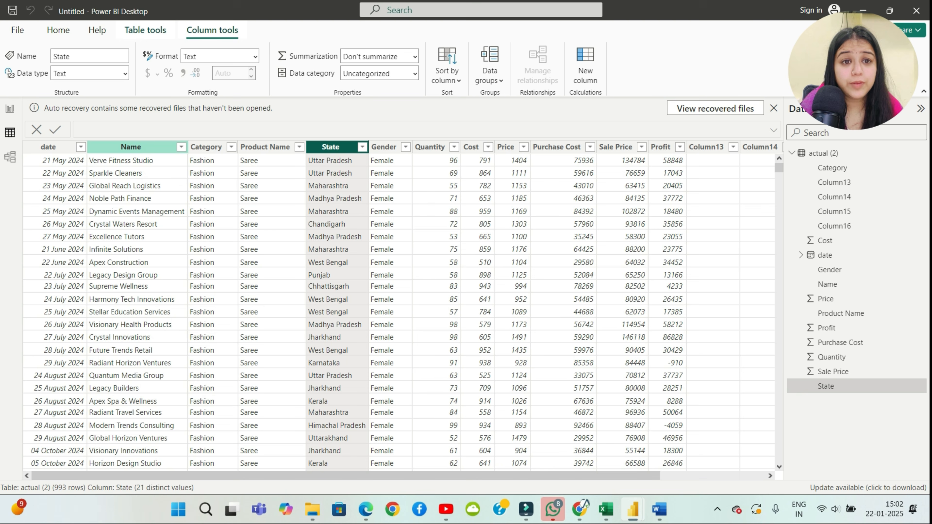
Step: Review the actual (2) columns from date through Gender, along with Quantity, Purchase Cost, Sale Price and Profit
click(131, 147)
click(48, 147)
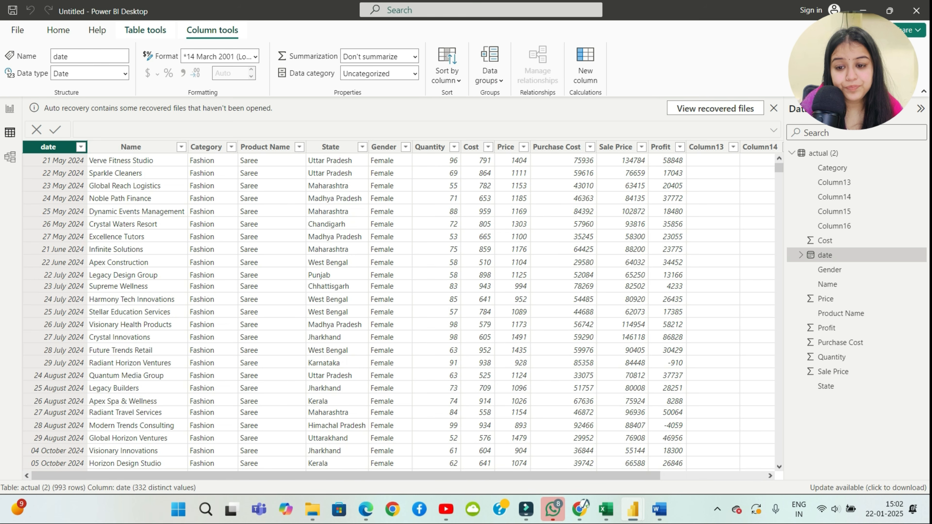
click(206, 146)
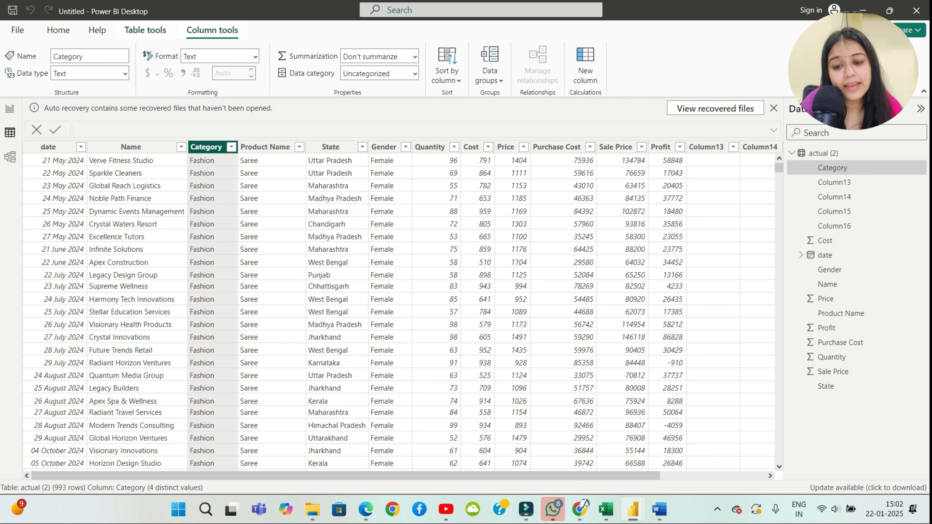
click(265, 147)
click(206, 147)
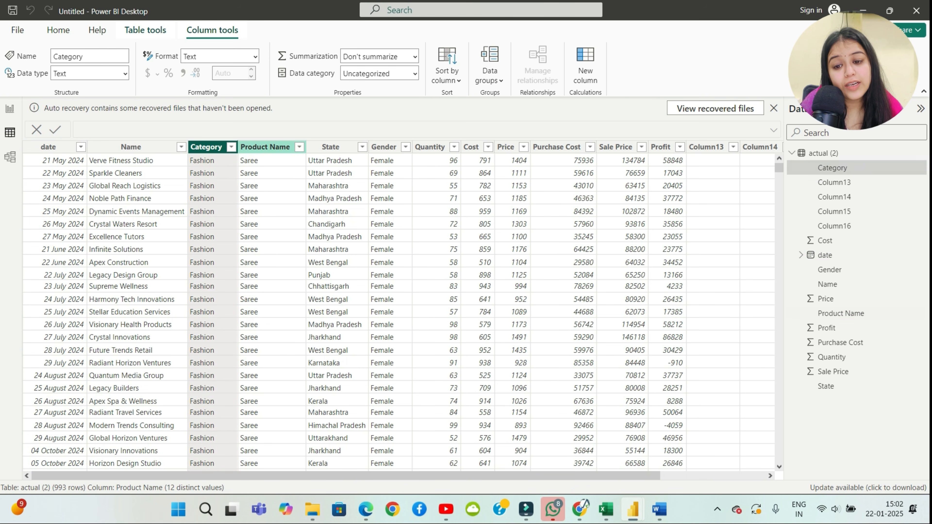
click(264, 147)
click(206, 147)
click(265, 147)
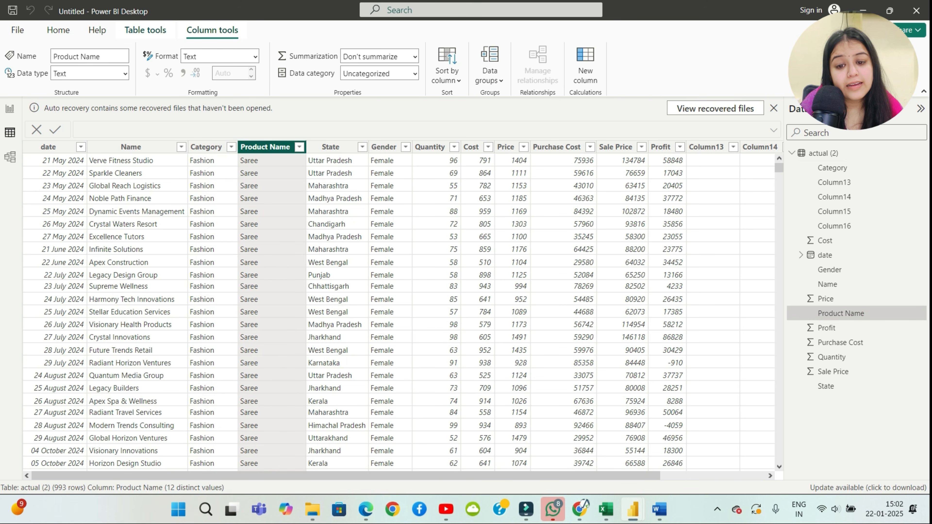
click(330, 146)
click(383, 147)
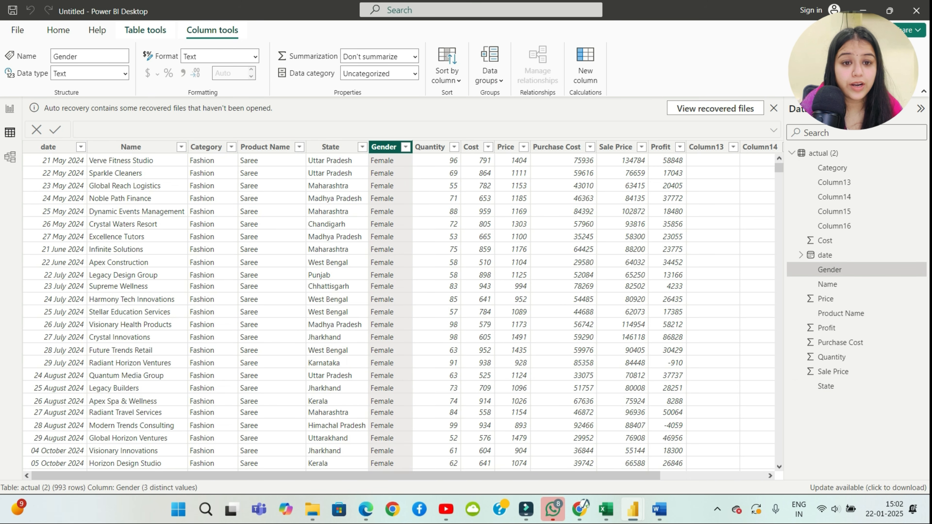
click(429, 147)
click(555, 147)
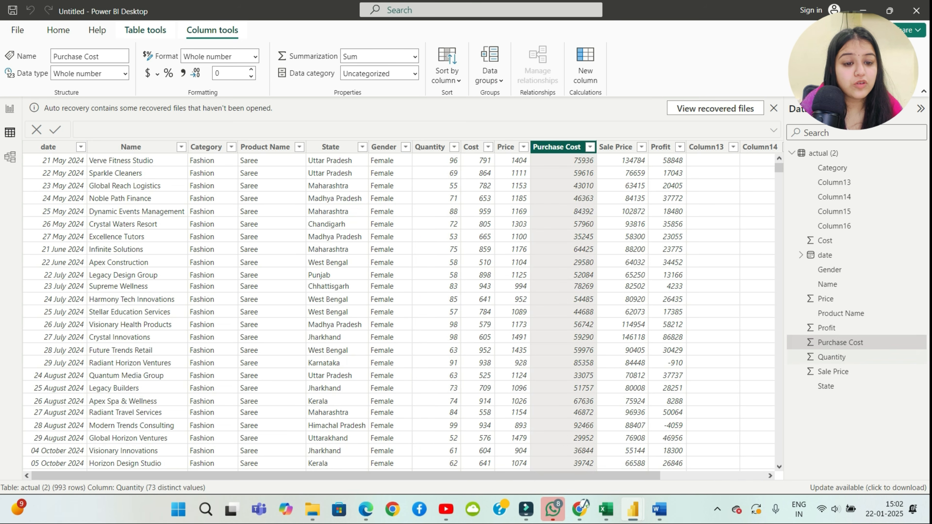
click(615, 147)
click(660, 146)
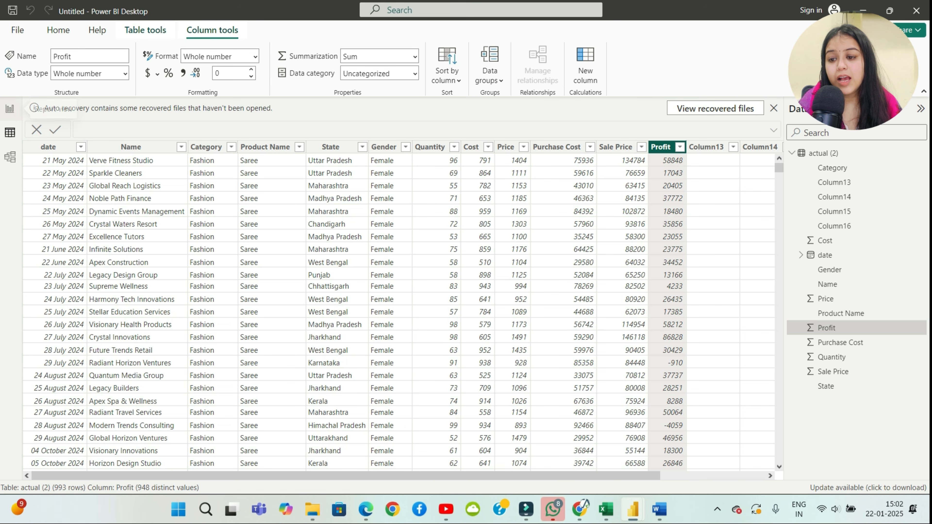
Step: Insert a rectangle shape on the report page and resize it into a thin banner along the page's upper edge
click(9, 109)
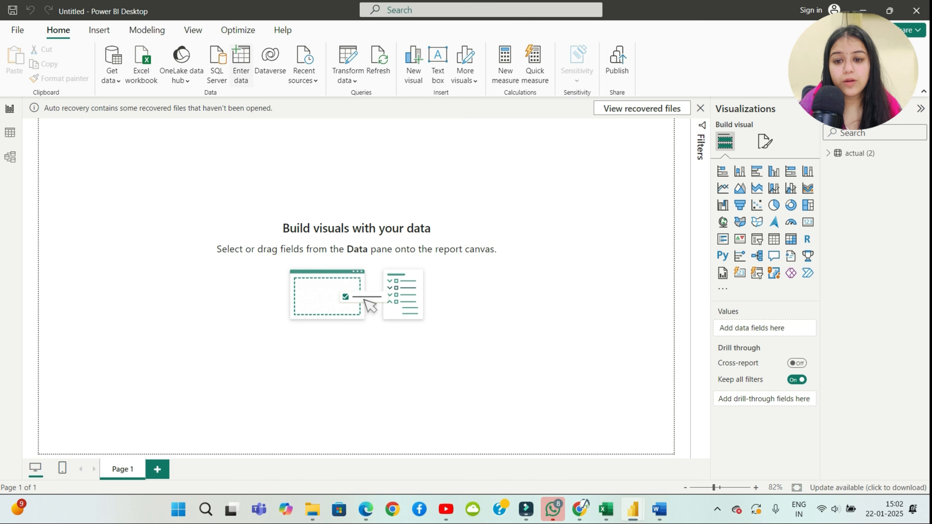
click(99, 30)
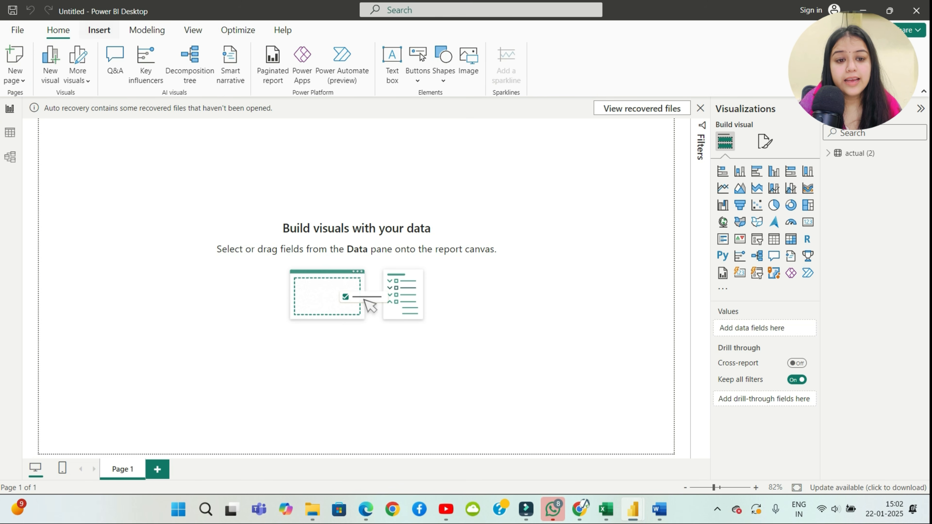
click(443, 64)
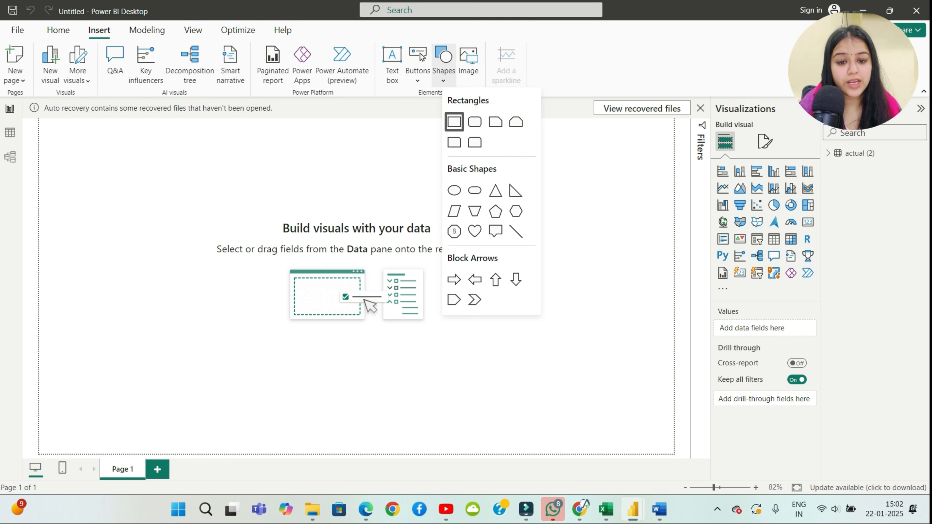
click(454, 123)
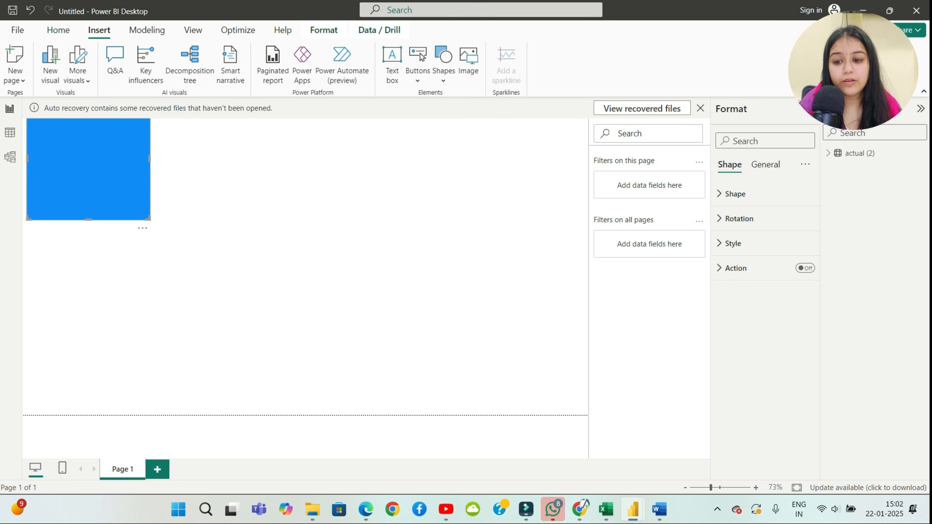
drag(215, 158, 587, 158)
drag(307, 220, 306, 154)
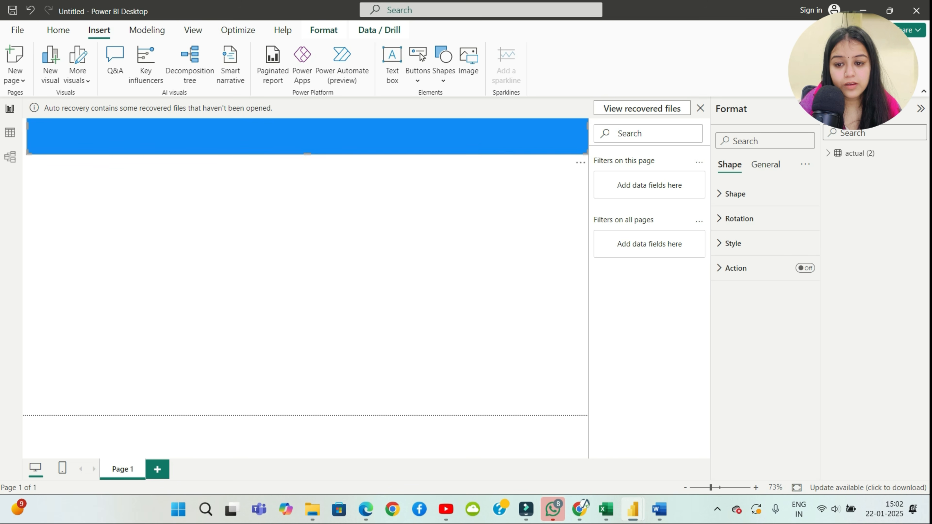
key(Escape)
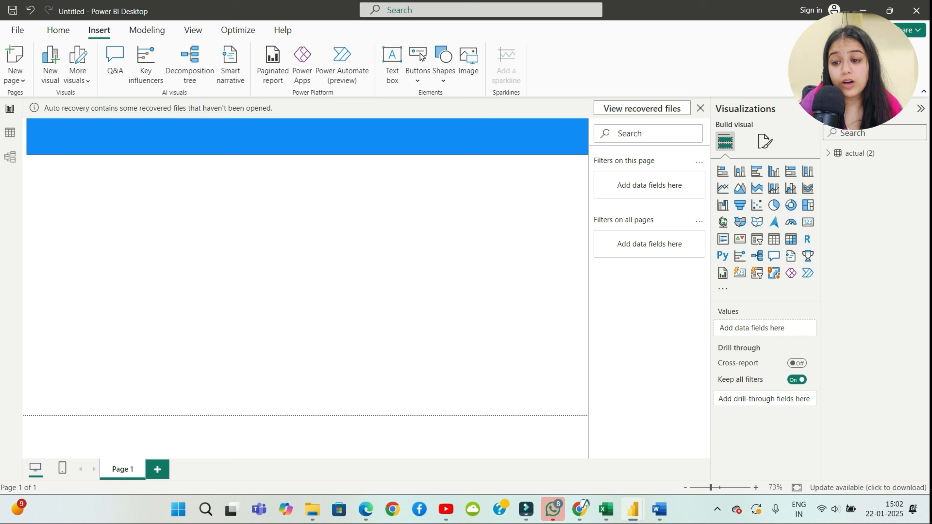
Step: Align the banner rectangle with the page's left edge and extend it to the right edge
click(307, 136)
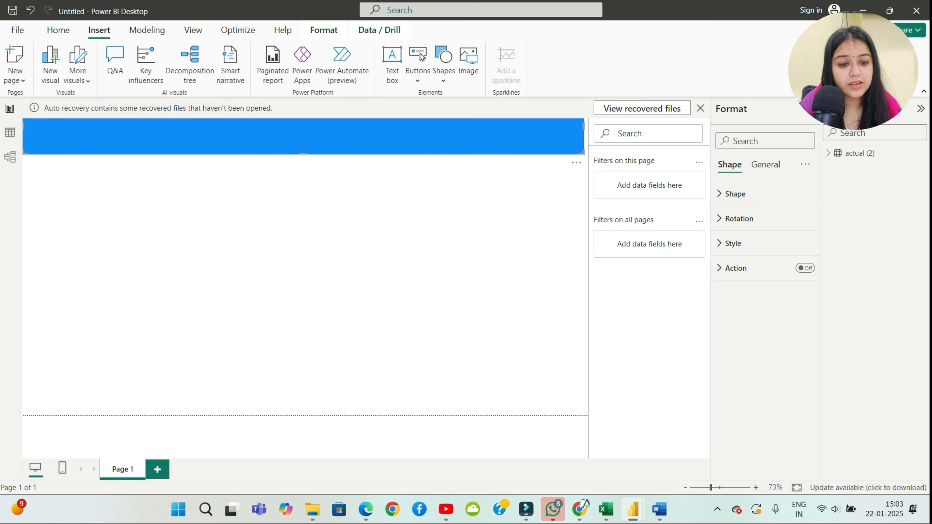
drag(583, 125, 587, 125)
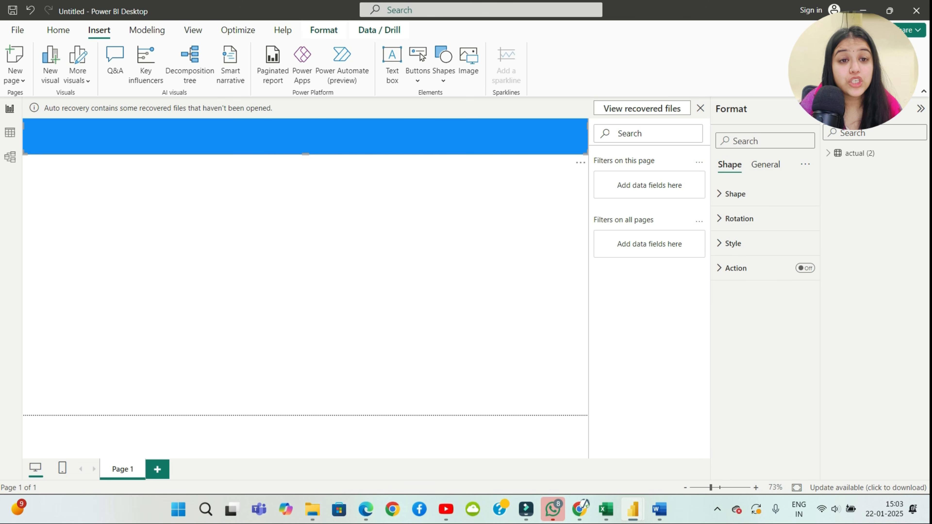
key(Escape)
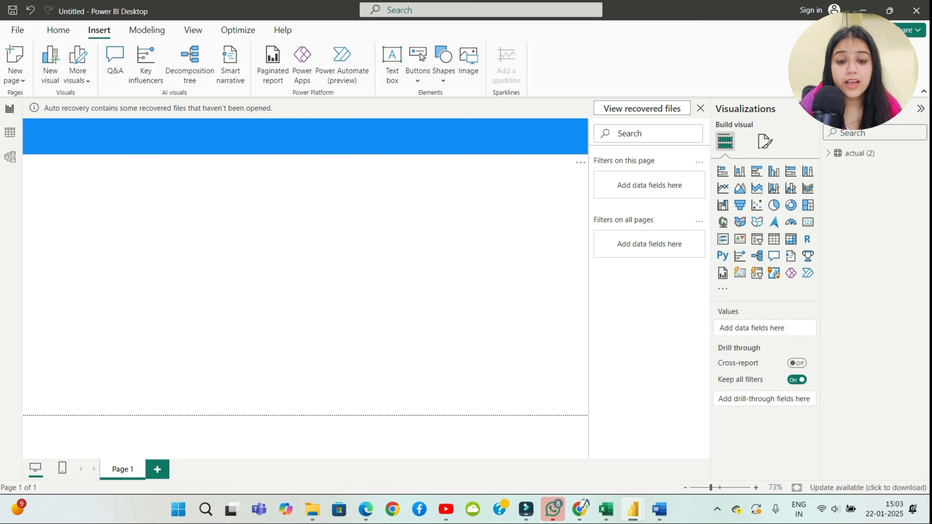
click(305, 136)
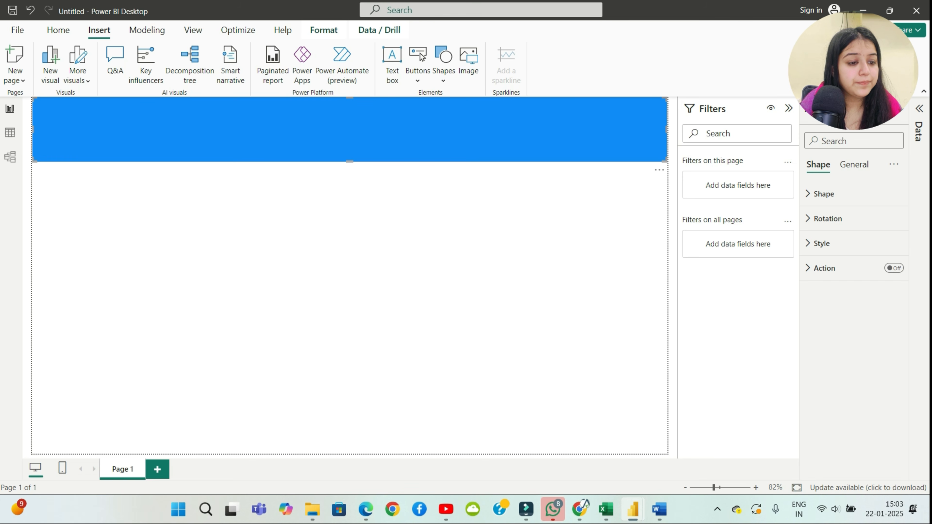
key(Return)
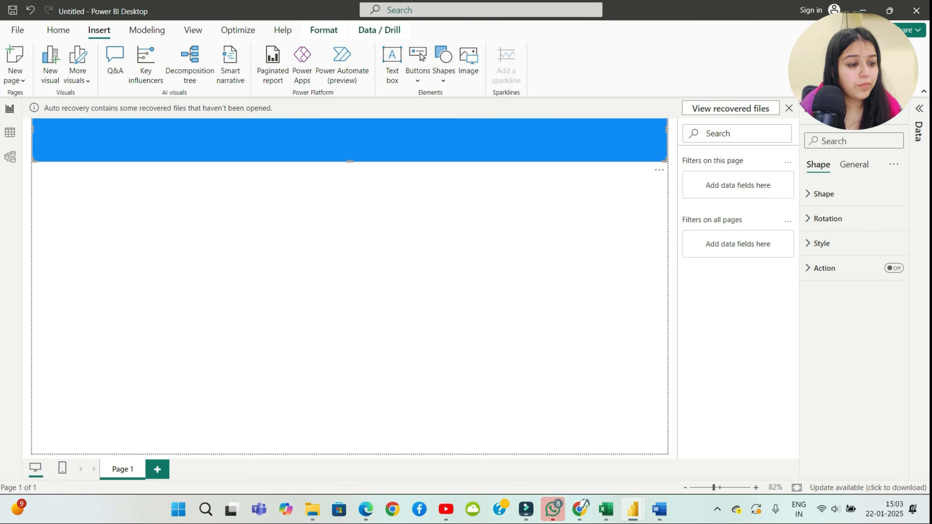
key(Escape)
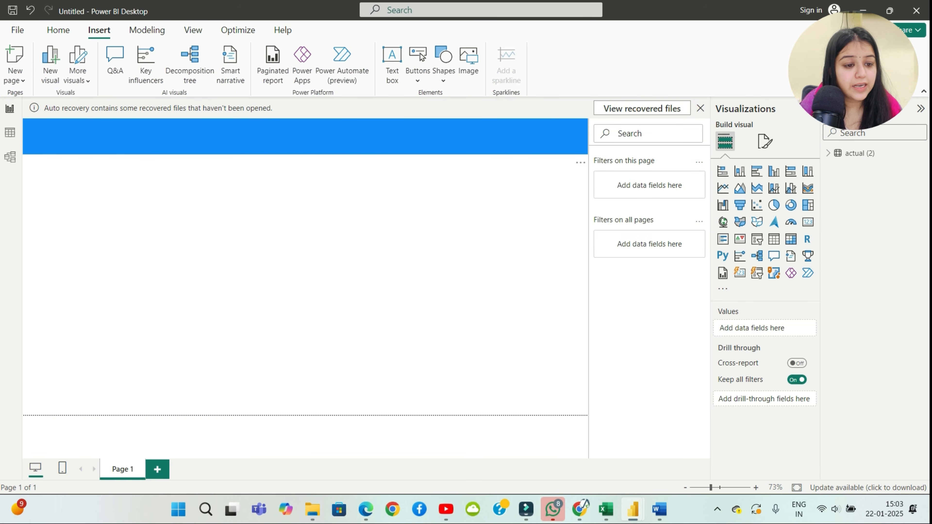
Step: Fill the banner rectangle with the dark blue Theme color 2
click(305, 136)
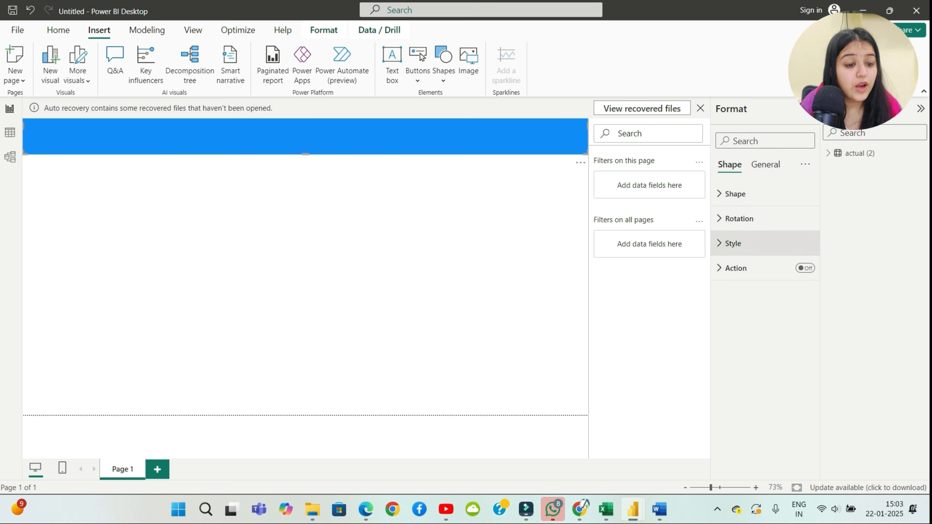
click(764, 164)
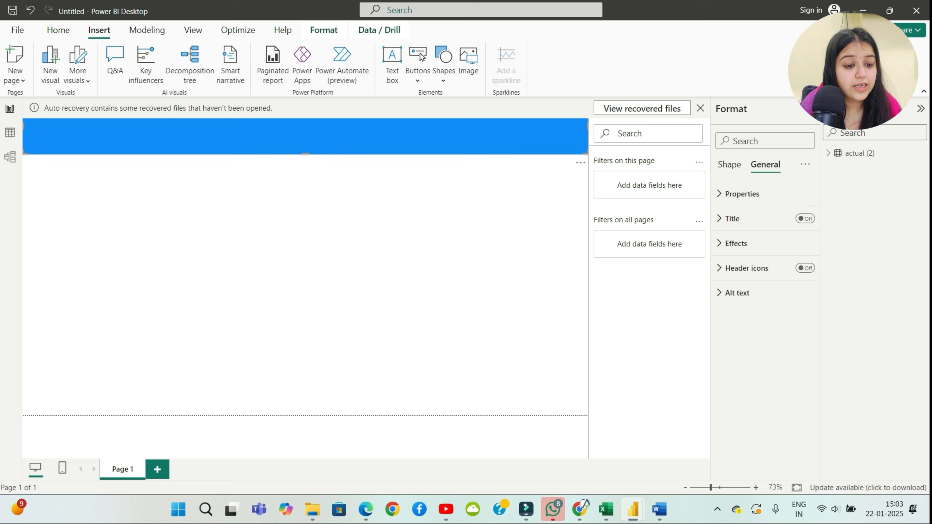
click(729, 164)
click(735, 194)
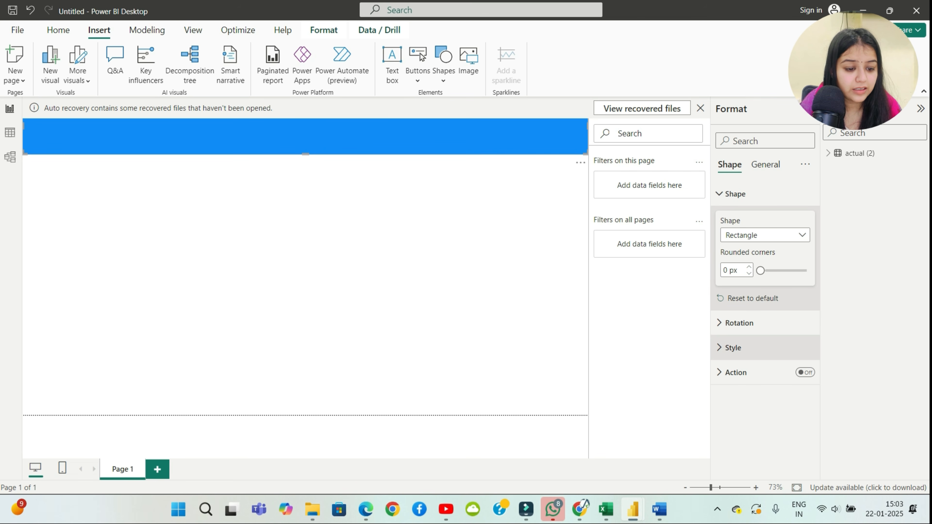
click(733, 348)
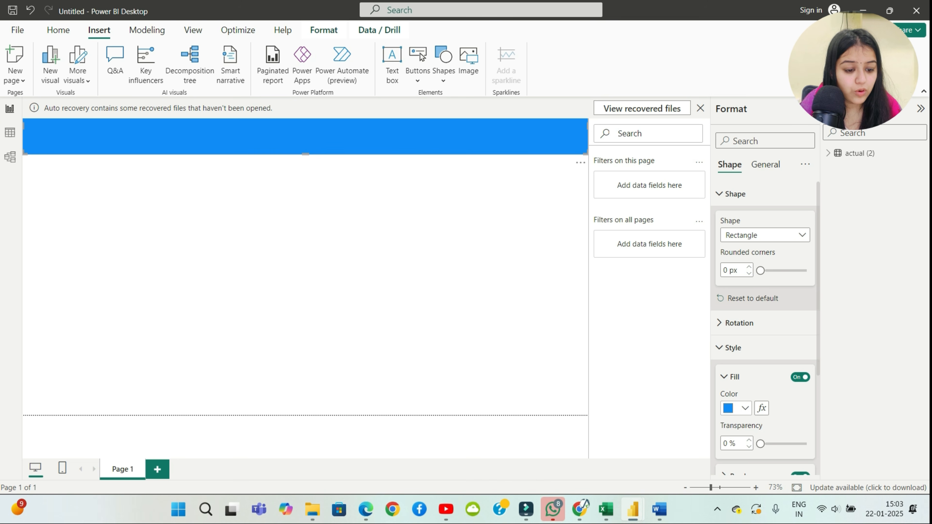
click(745, 408)
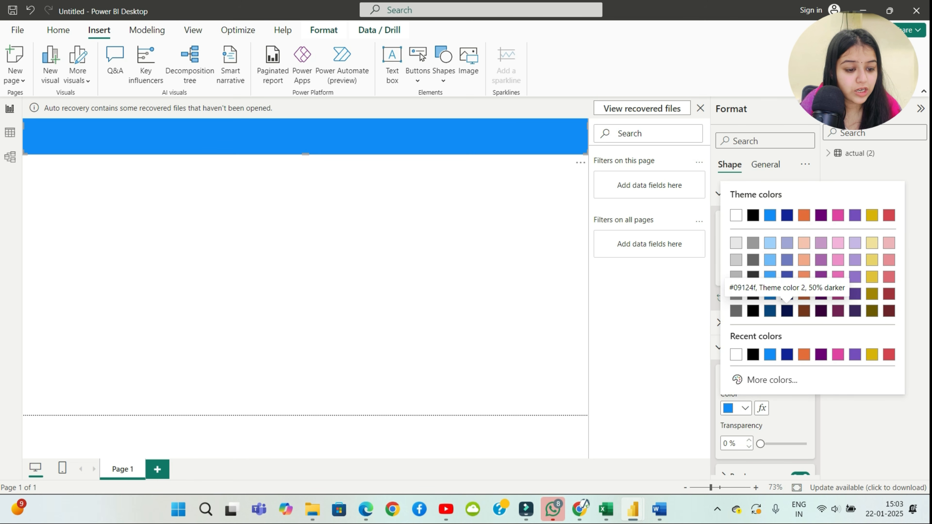
click(786, 354)
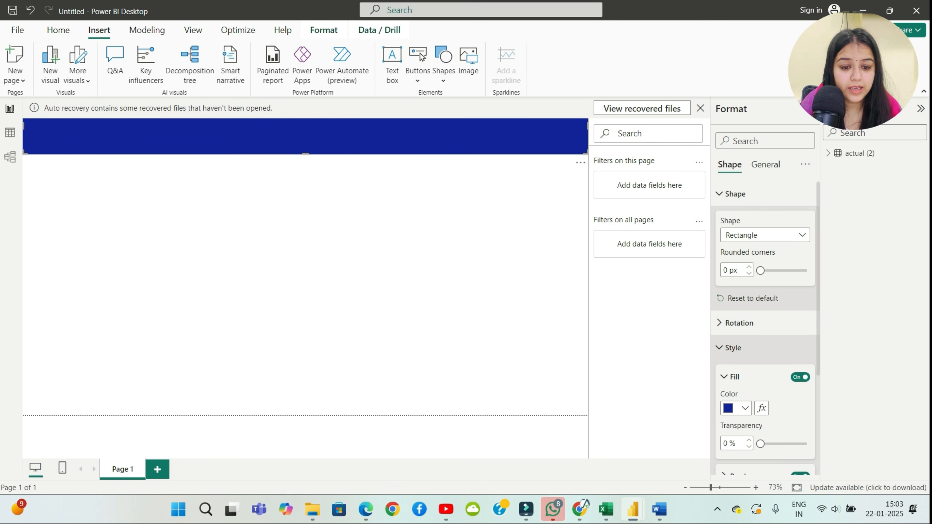
Step: Set the banner rectangle's fill to the custom near-white color #FAFAFA, trying the dark navy #040F5E first
click(744, 408)
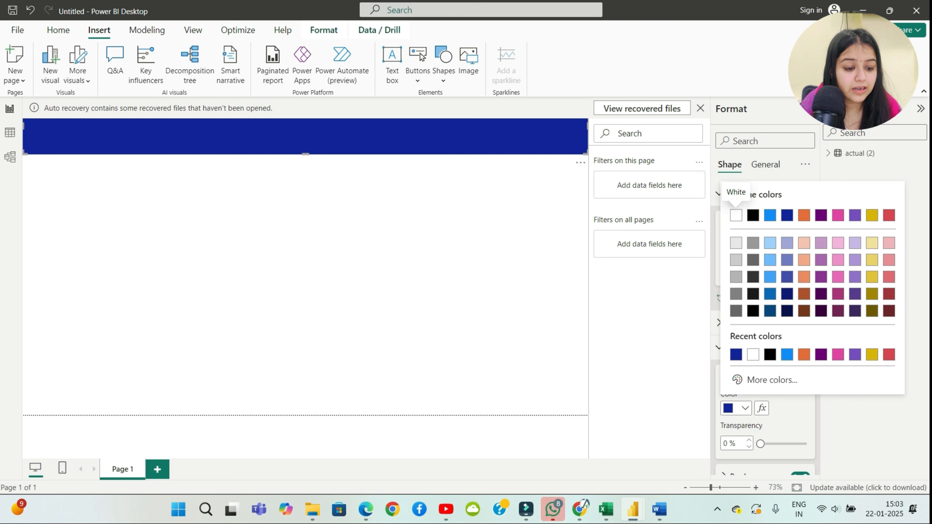
click(759, 378)
drag(870, 241, 881, 273)
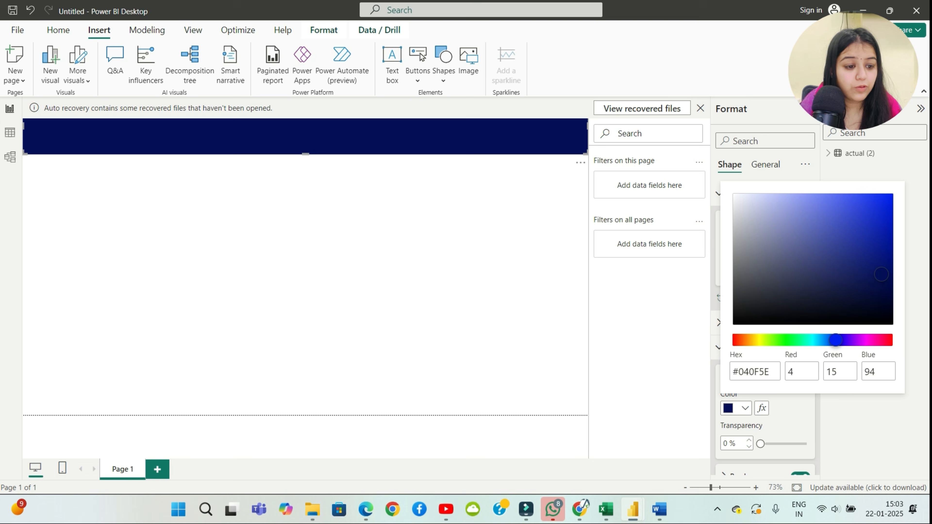
drag(880, 274, 728, 195)
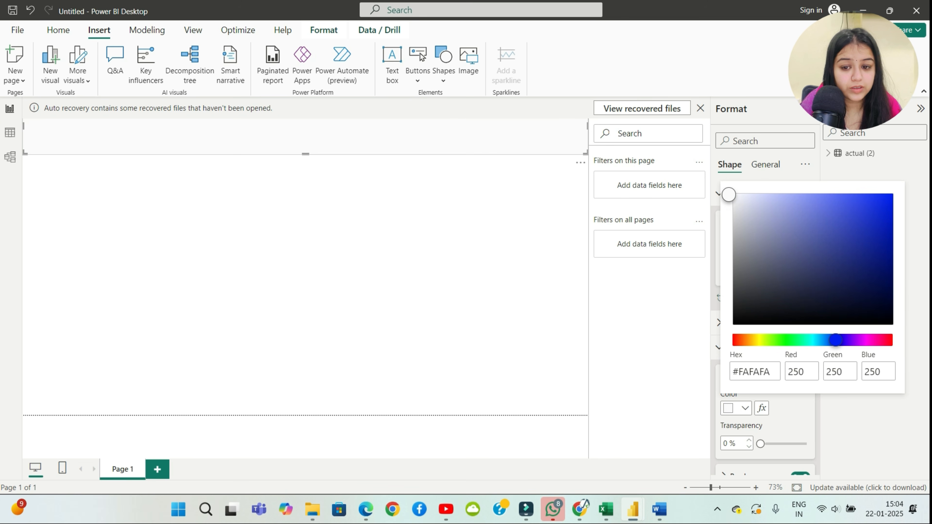
click(716, 195)
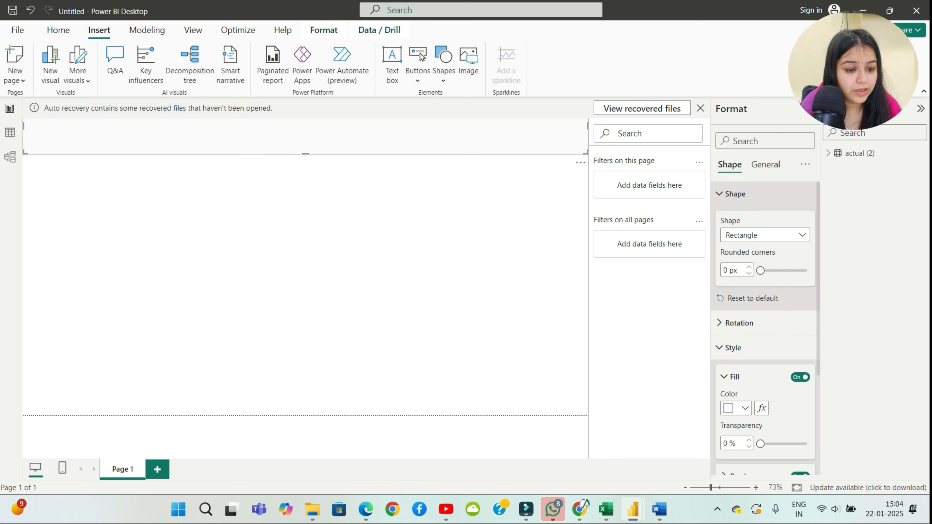
scroll(761, 347, down, 1)
scroll(761, 348, down, 2)
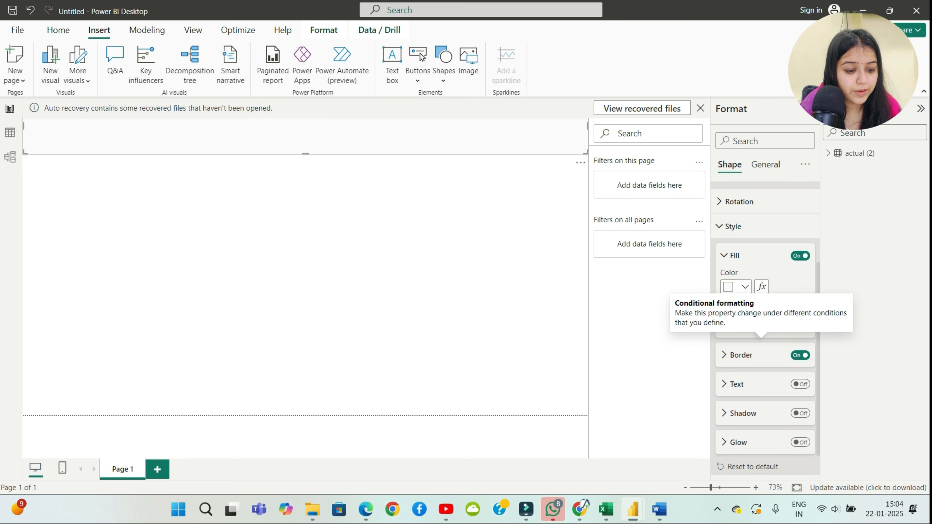
Step: Turn on the banner rectangle's shadow, switching its text option on and back off first
click(799, 355)
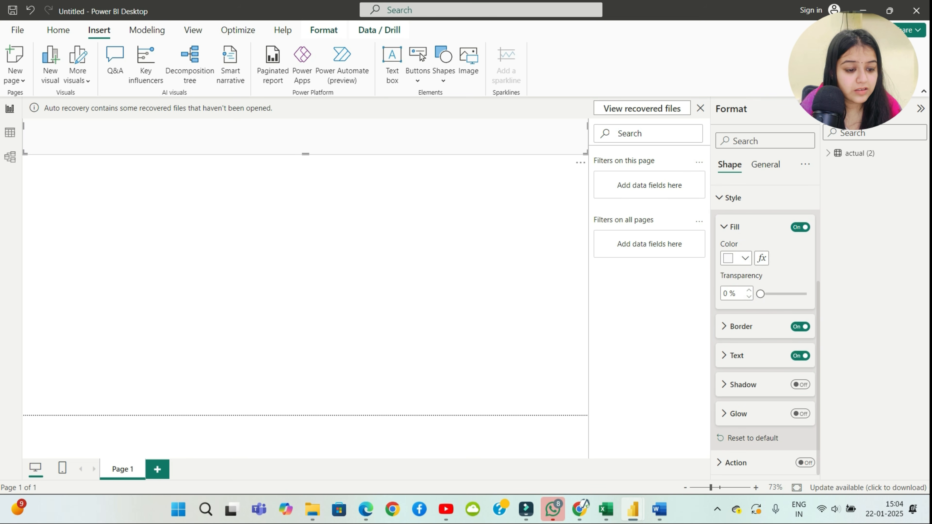
click(800, 355)
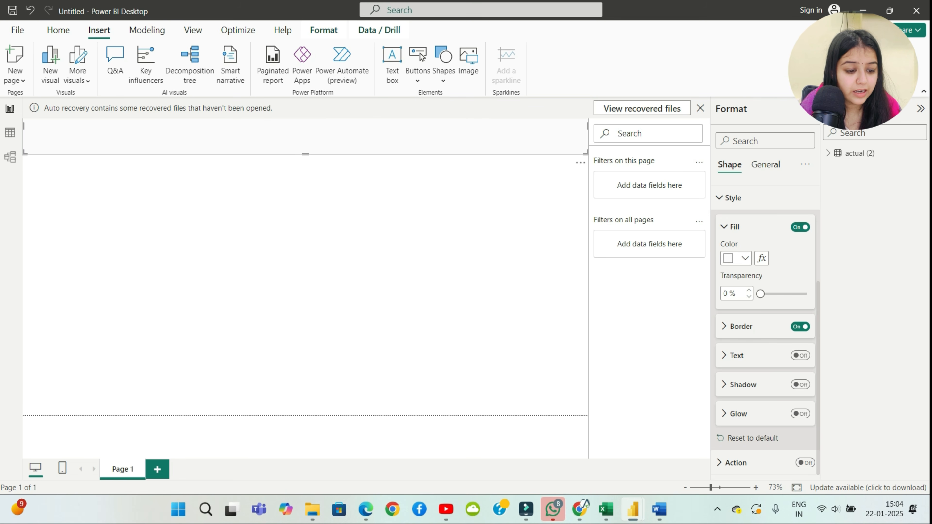
click(800, 384)
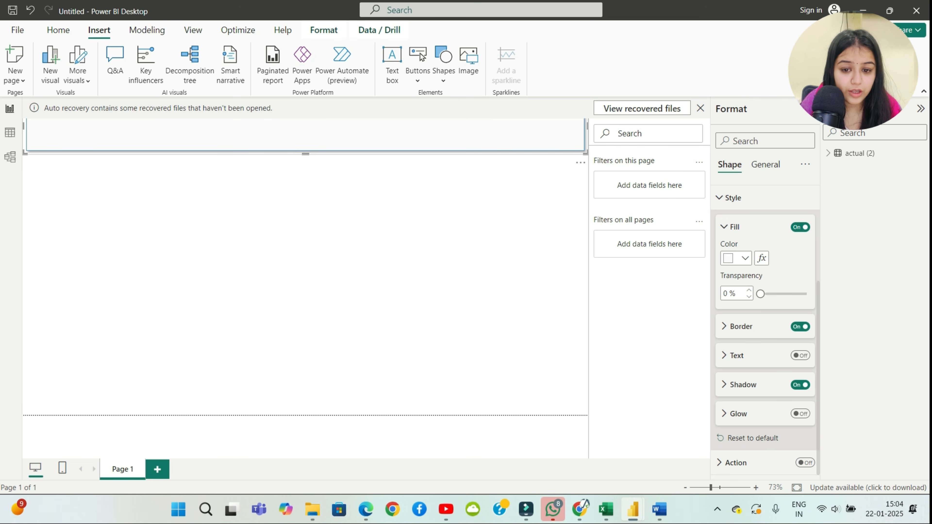
key(Escape)
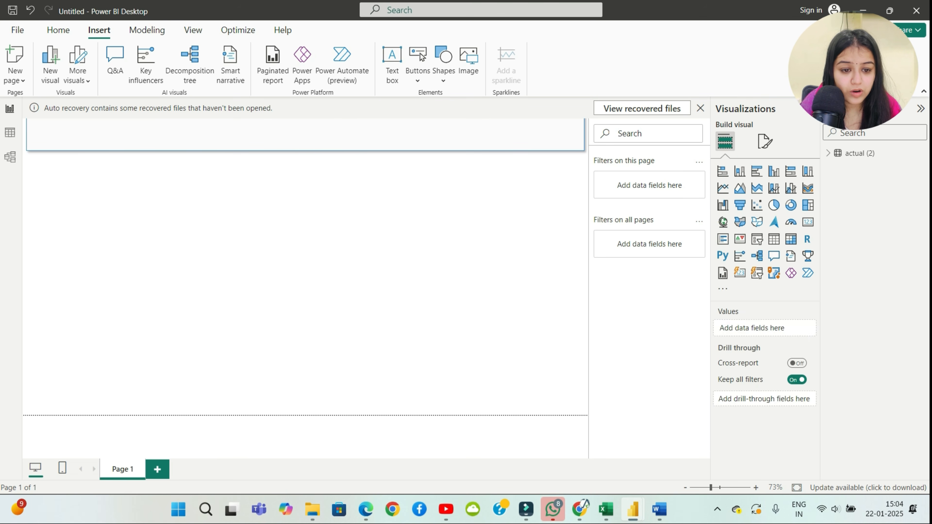
Step: Turn off the border of the banner rectangle
mouse_move(304, 134)
mouse_down()
mouse_move(305, 191)
mouse_move(305, 124)
mouse_up()
key(Escape)
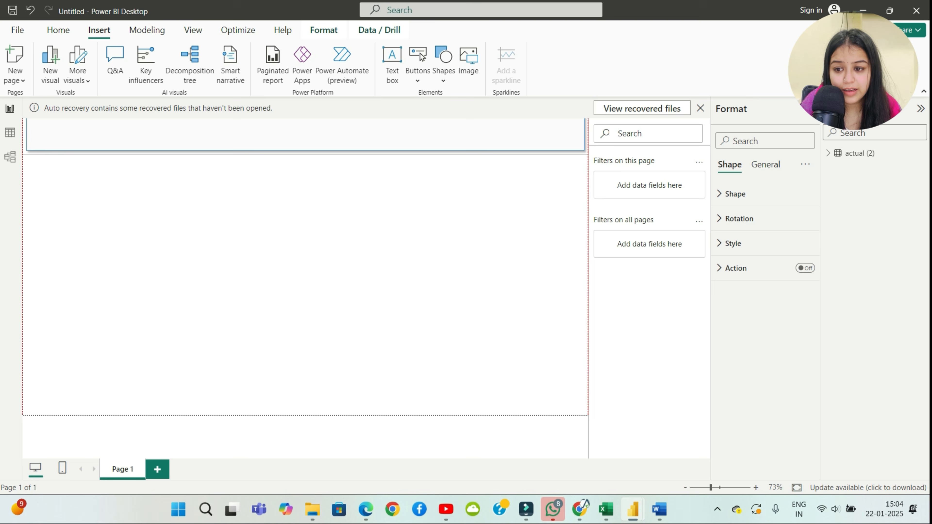
click(735, 194)
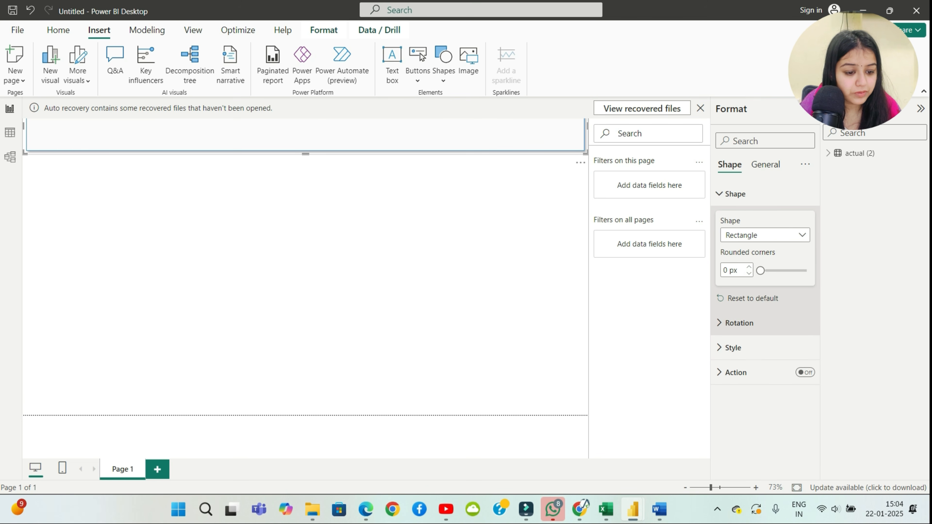
click(733, 348)
scroll(765, 329, down, 4)
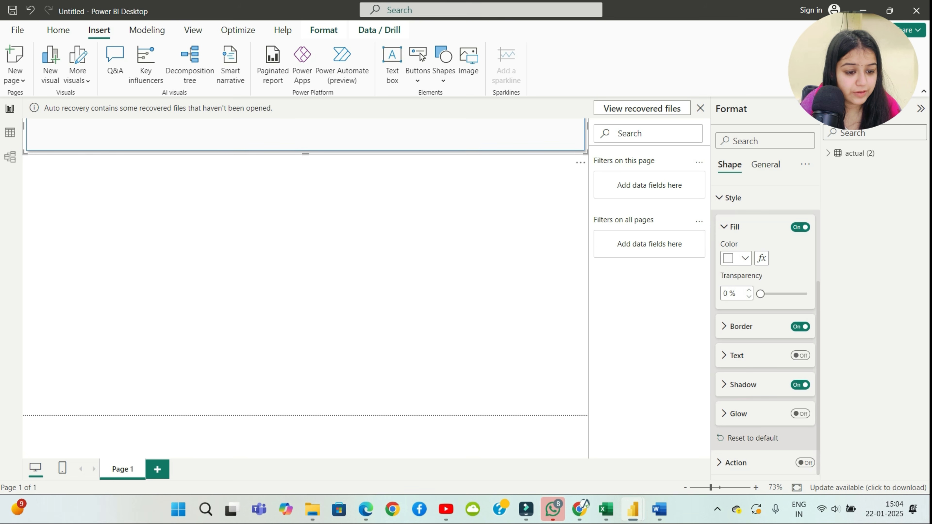
click(799, 326)
key(Escape)
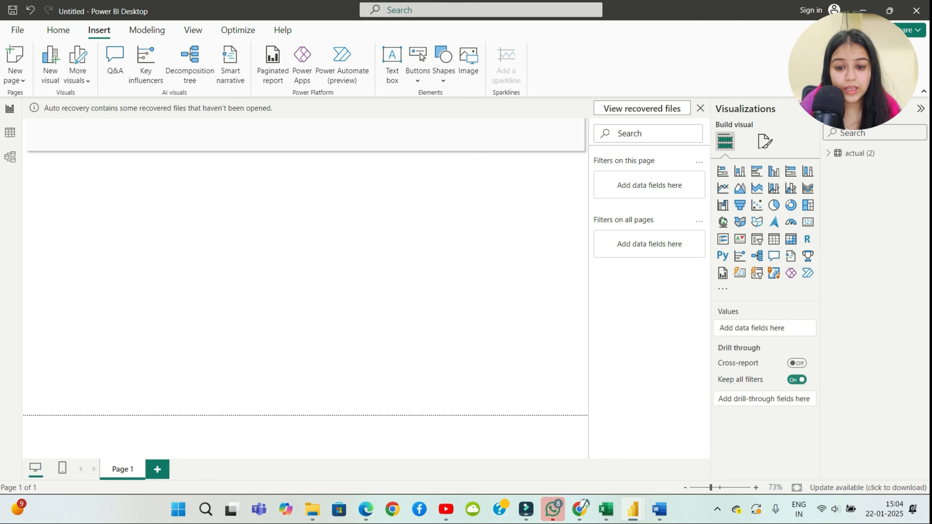
Step: Move the banner rectangle slightly down the report page
mouse_move(304, 134)
mouse_down()
mouse_move(304, 221)
mouse_move(304, 137)
mouse_up()
click(305, 294)
click(305, 293)
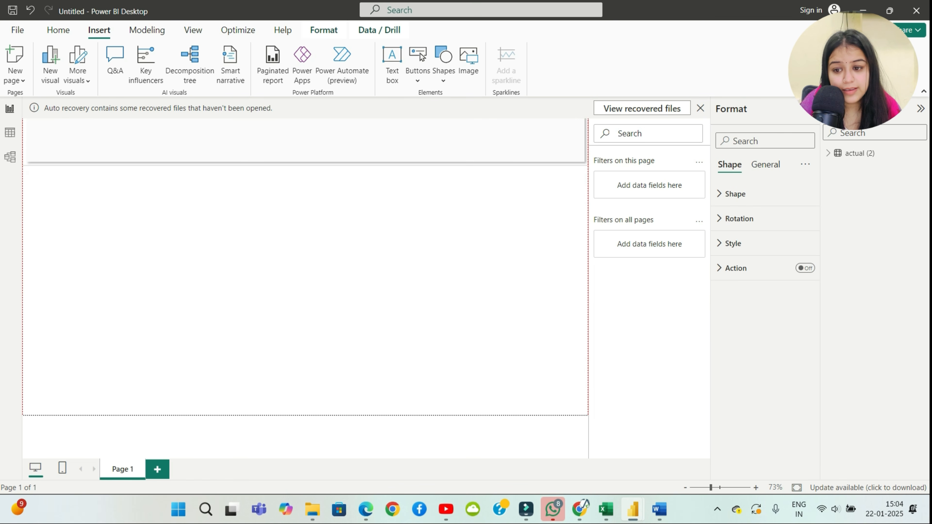
click(305, 293)
click(305, 140)
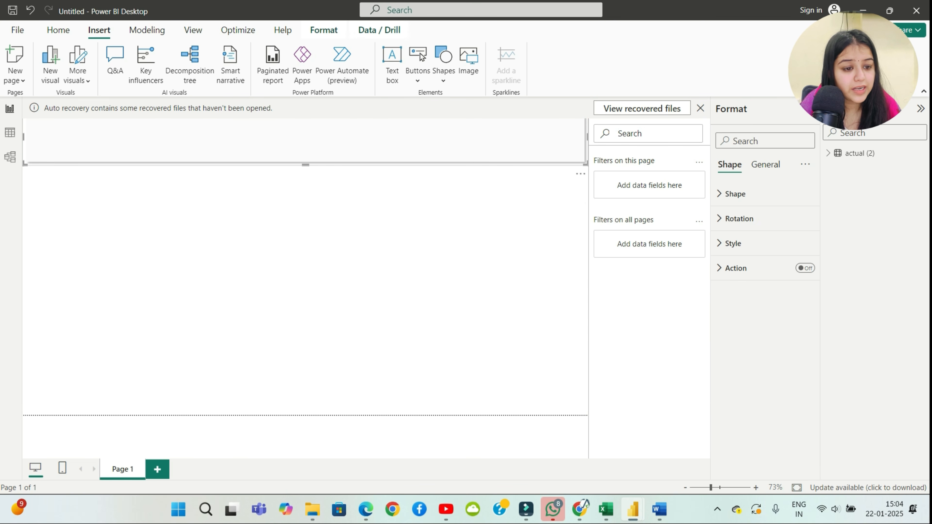
Step: Turn on the text option in the banner rectangle's style settings
click(734, 193)
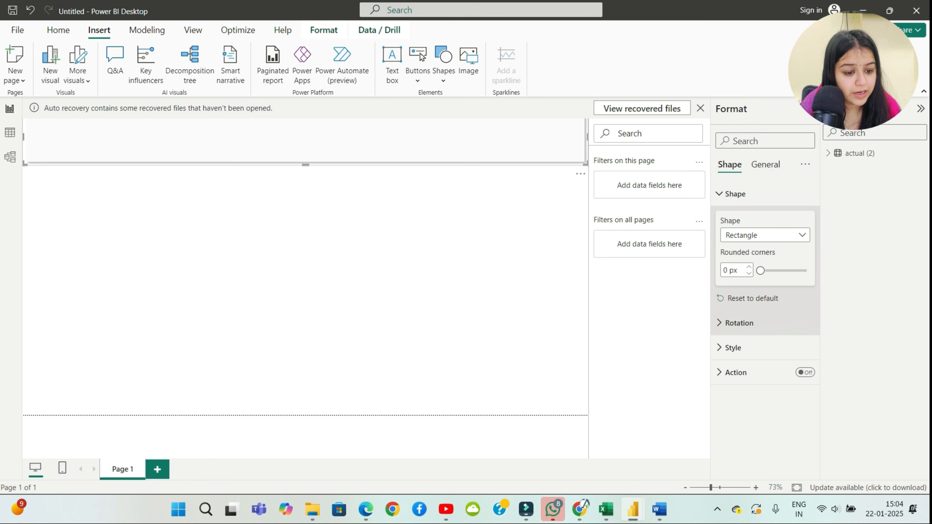
click(733, 348)
scroll(765, 330, down, 3)
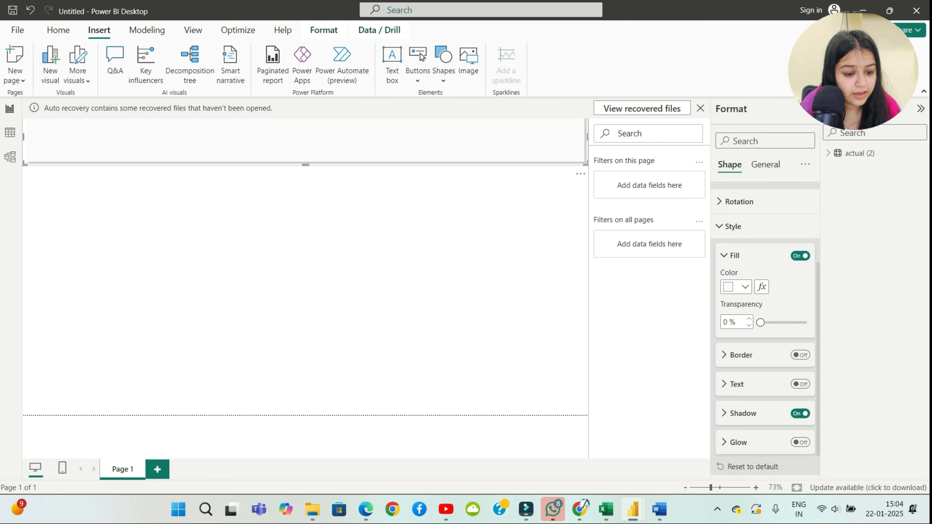
click(800, 355)
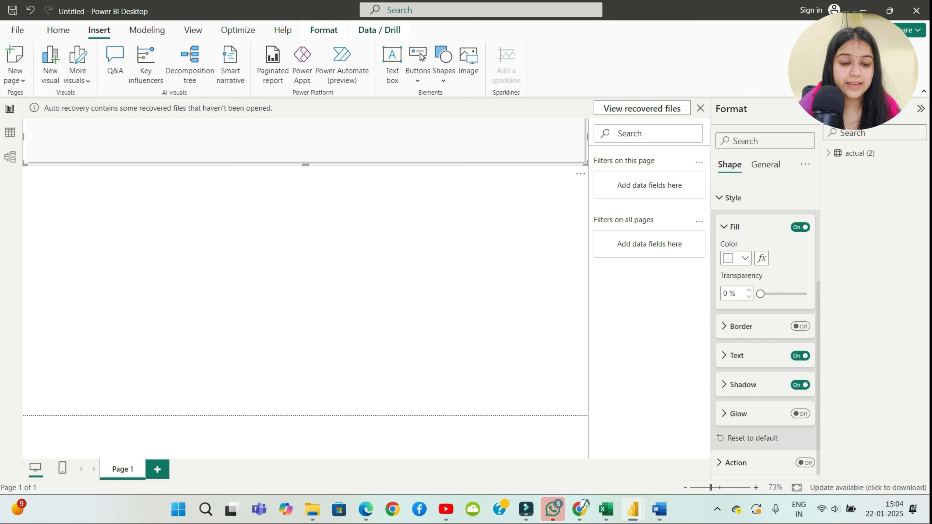
Step: Enter Sales Dashboard as the banner rectangle's text
click(736, 355)
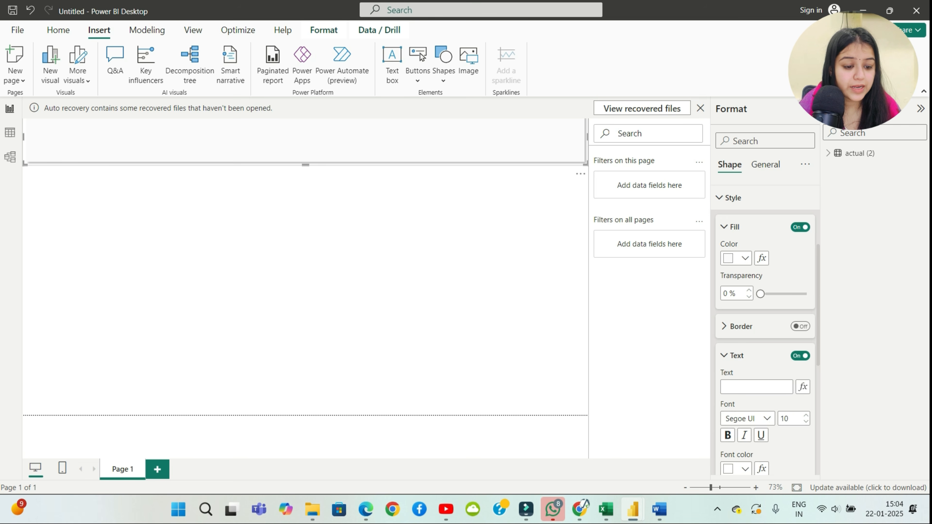
scroll(764, 323, down, 3)
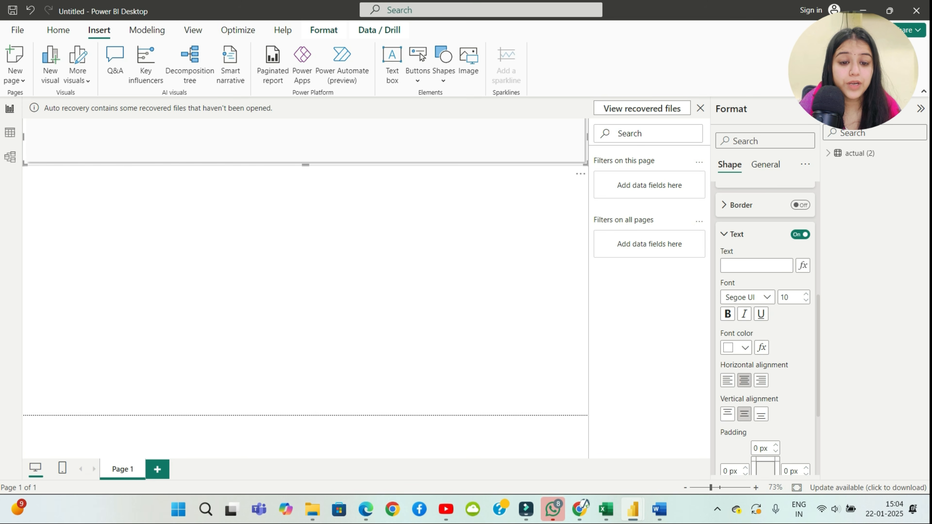
click(756, 265)
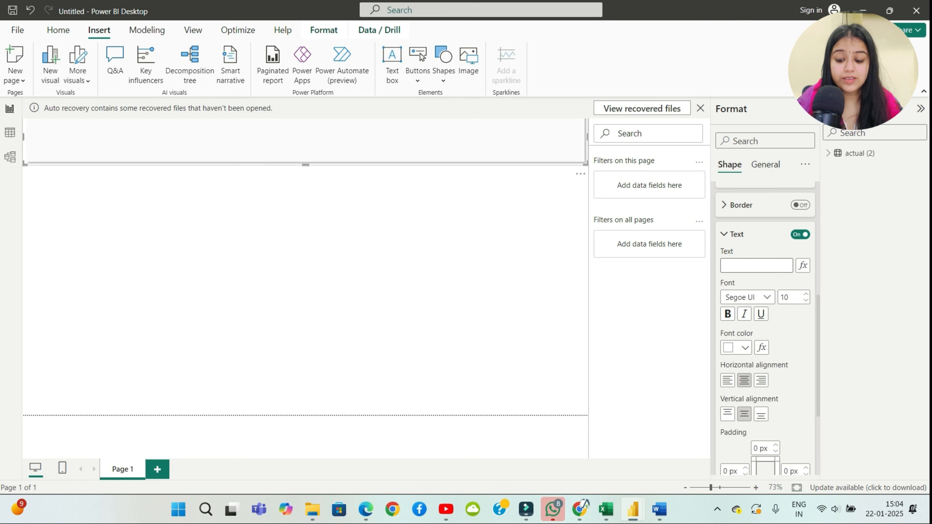
text(SAles)
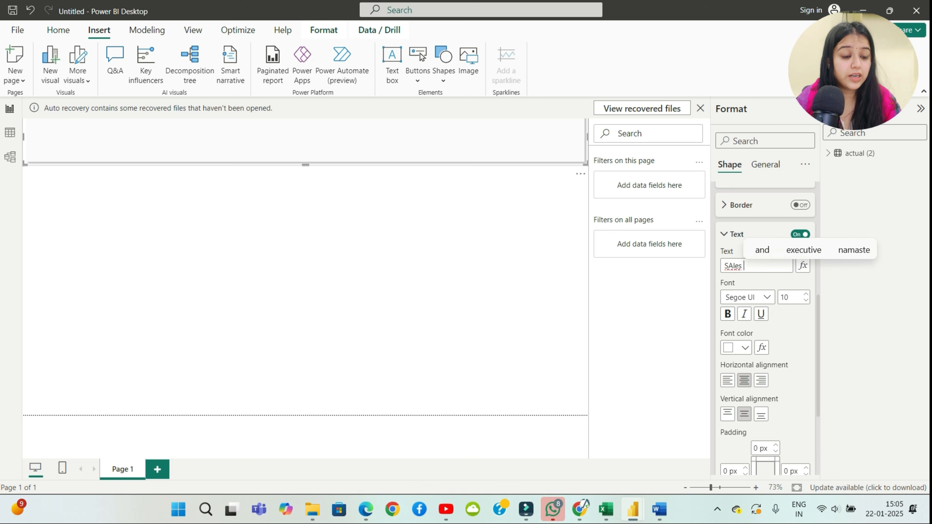
key(BackSpace)
key(BackSpace)
key(BackSpace)
key(BackSpace)
key(BackSpace)
key(BackSpace)
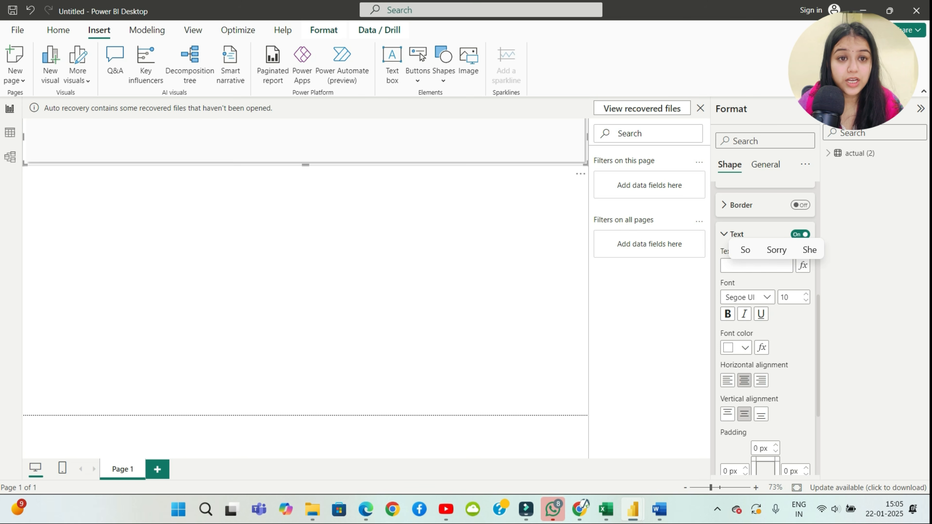
text(SAles)
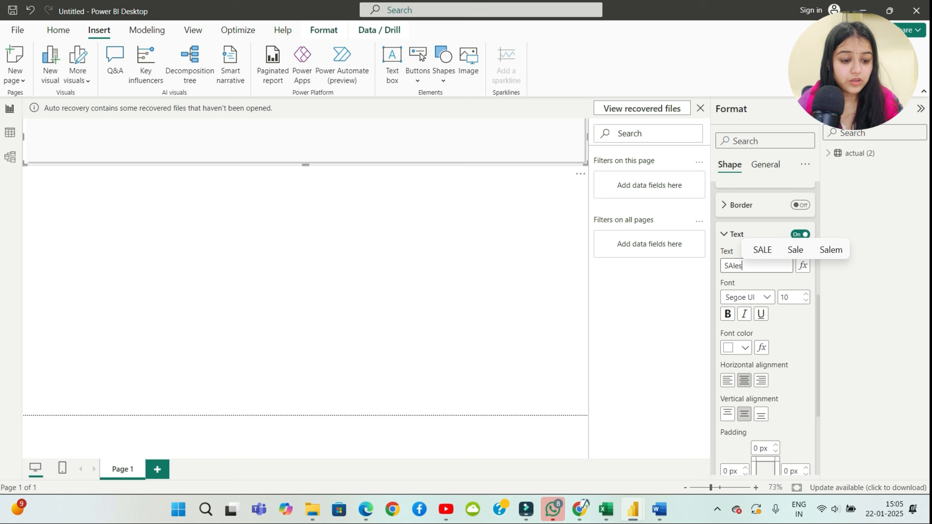
key(BackSpace)
key(BackSpace)
key(BackSpace)
key(BackSpace)
text(al)
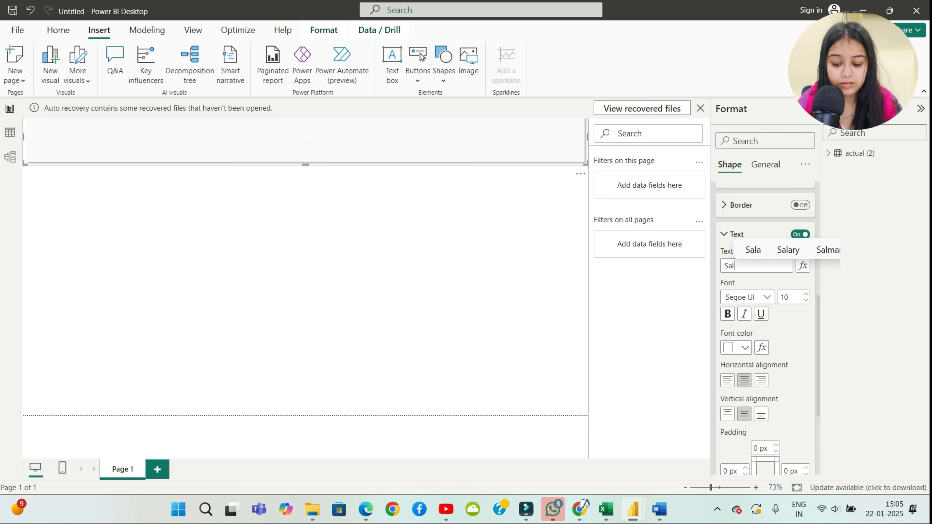
text(es Dashboard)
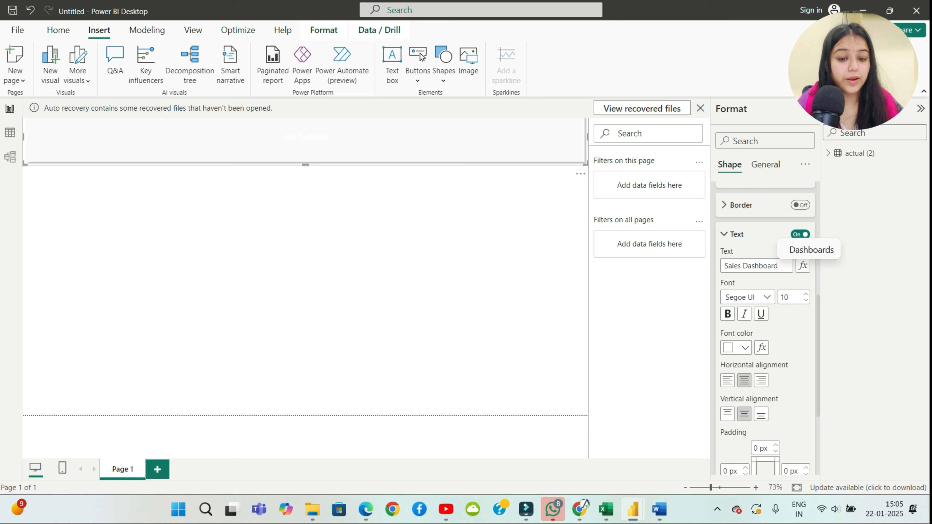
Step: Make the banner title bold at font size 17 and move the banner a little further down the page
click(727, 314)
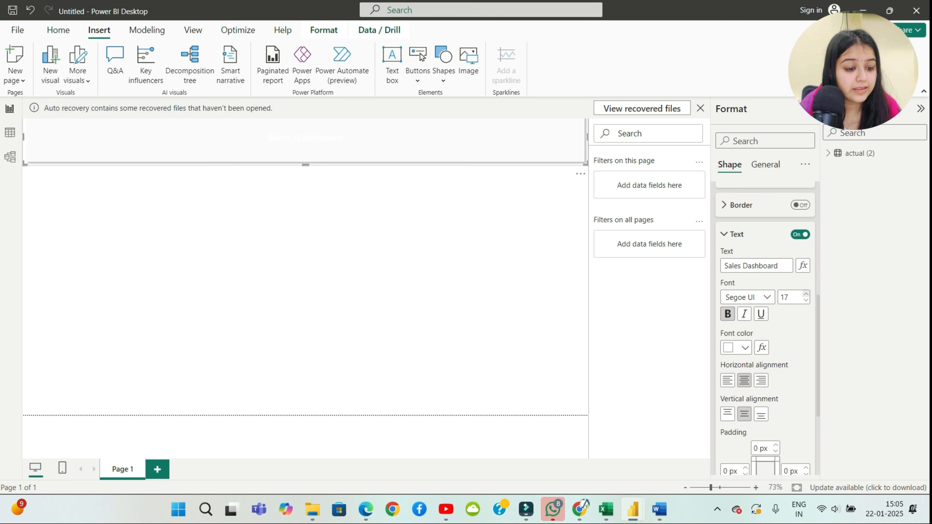
key(Escape)
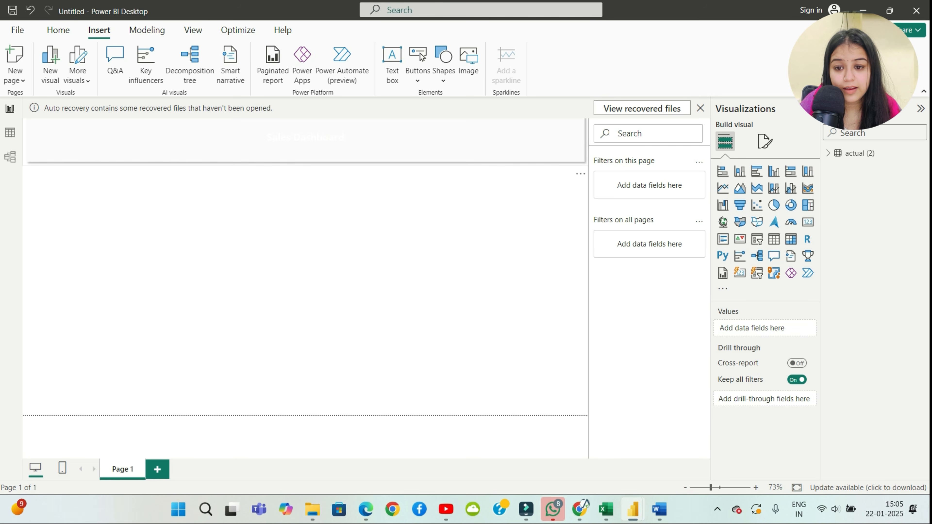
mouse_move(306, 137)
mouse_down()
mouse_move(305, 174)
mouse_move(305, 146)
mouse_up()
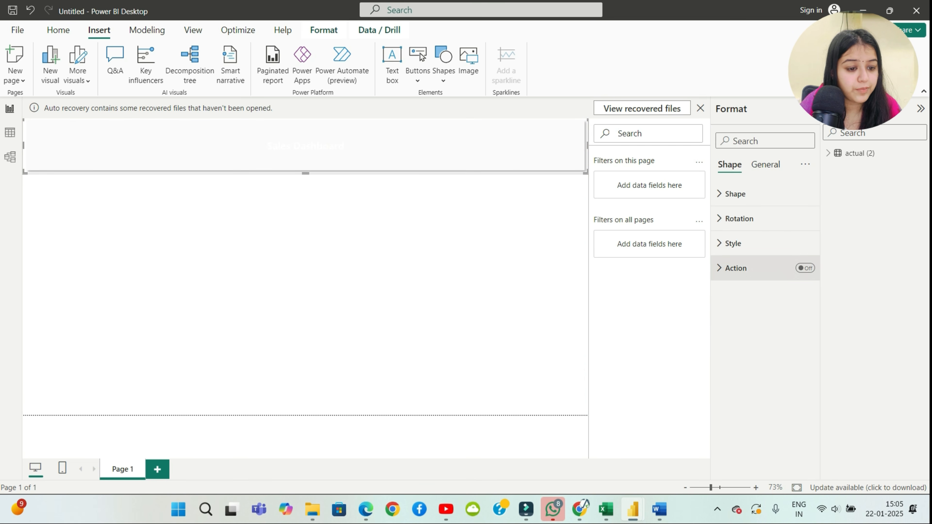
Step: Set the font color of the Sales Dashboard title to black
click(733, 243)
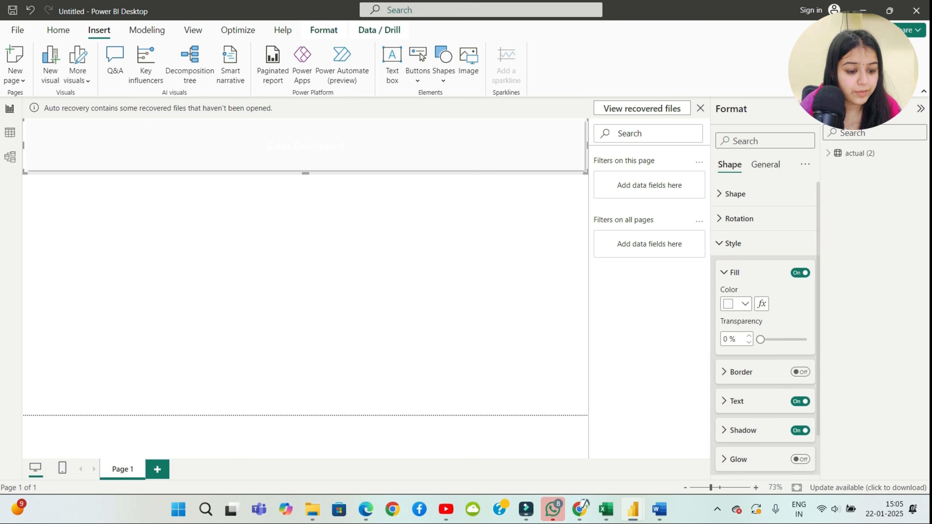
click(736, 401)
scroll(764, 328, down, 3)
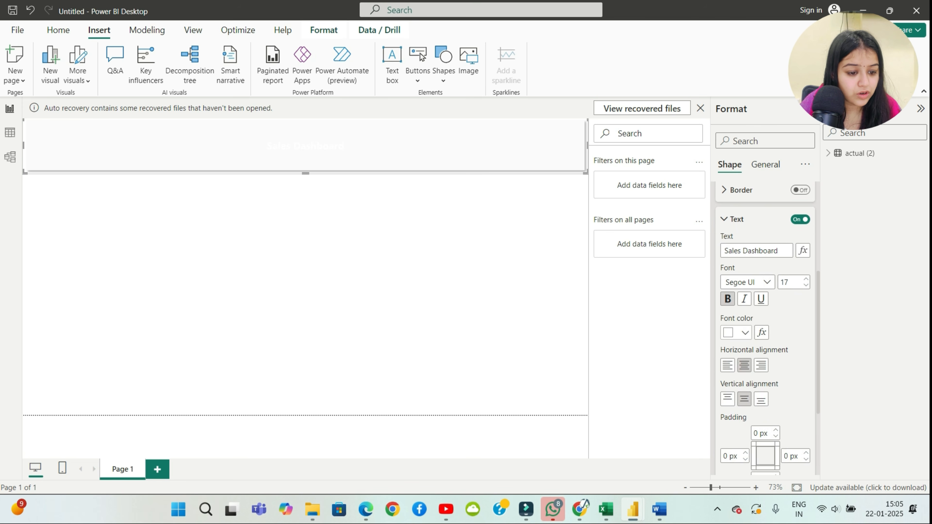
click(745, 332)
click(751, 140)
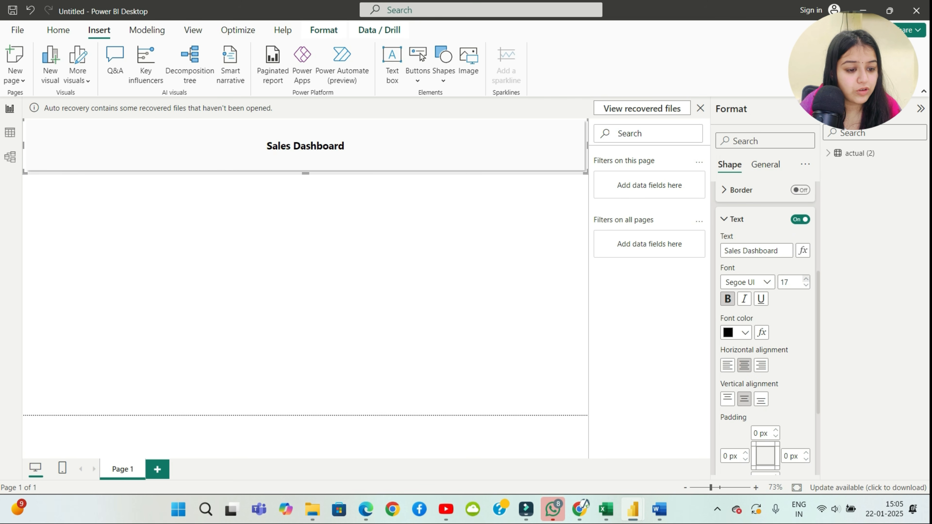
Step: Enlarge the Sales Dashboard title to font size 60, trying gradually larger sizes and 50 first
click(805, 278)
click(805, 278)
click(806, 278)
click(805, 278)
click(805, 278)
click(806, 278)
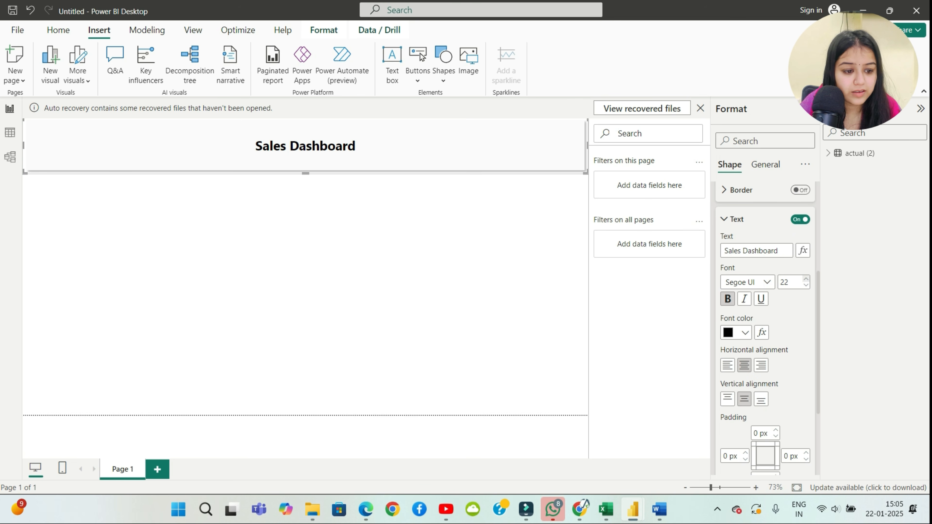
click(805, 278)
click(806, 279)
click(805, 278)
click(806, 278)
click(805, 278)
click(805, 278)
click(805, 278)
click(805, 278)
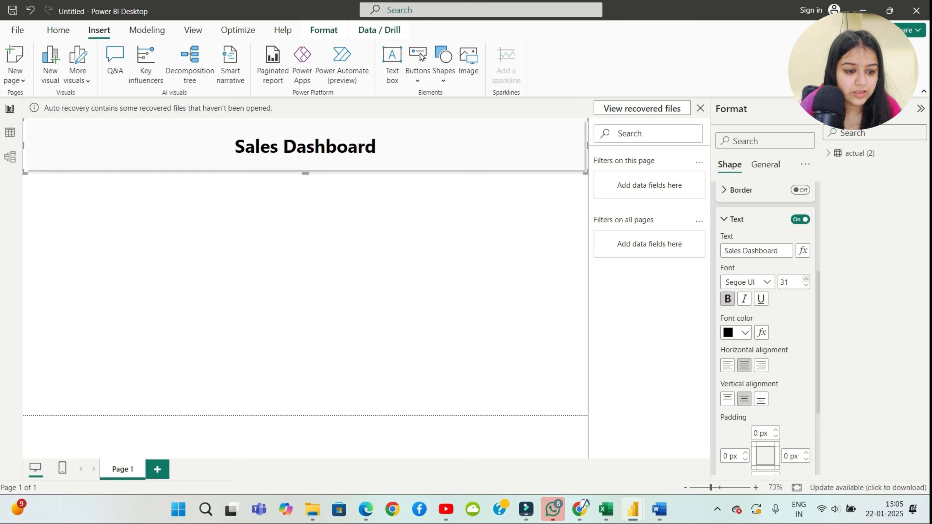
click(805, 278)
click(805, 279)
double_click(785, 282)
text(50)
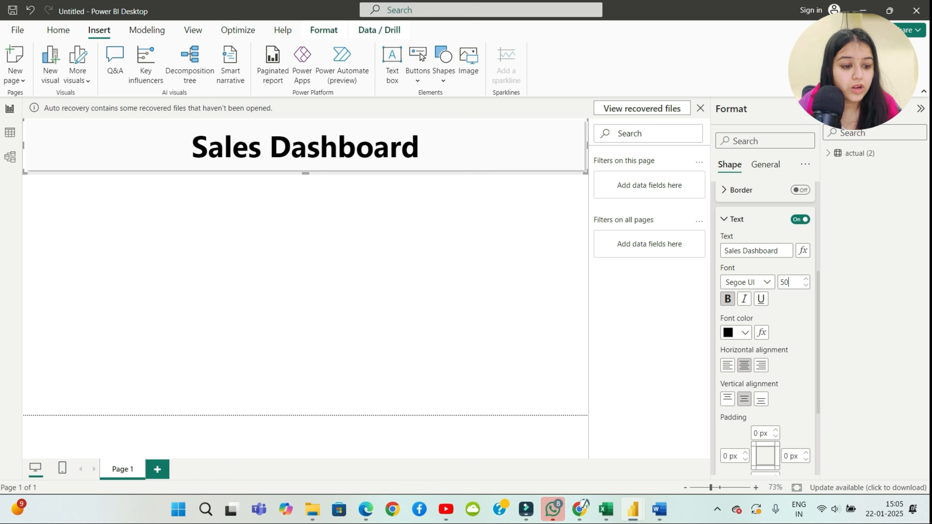
key(BackSpace)
key(BackSpace)
text(60)
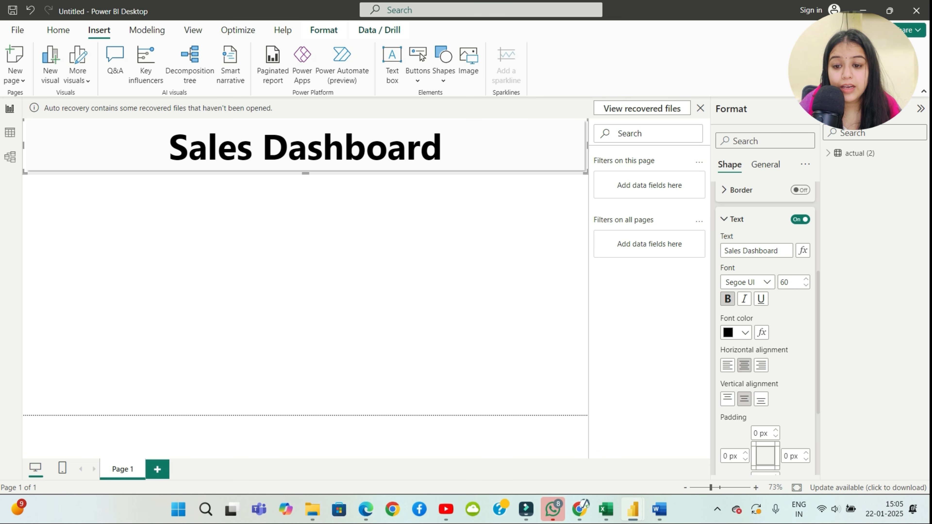
key(Escape)
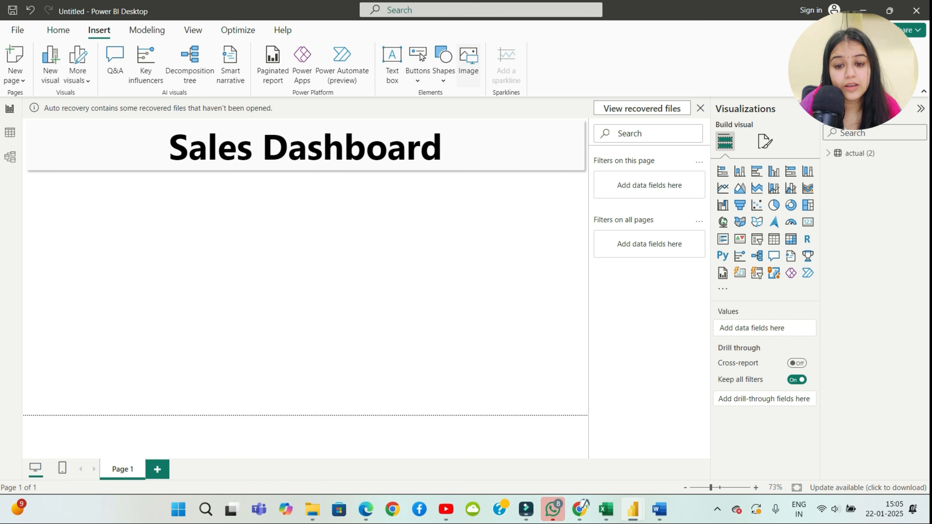
Step: Insert the Flipkart logo image flipkart-logo-F243BB29DF-seeklogo.com from Downloads onto the report page
click(468, 61)
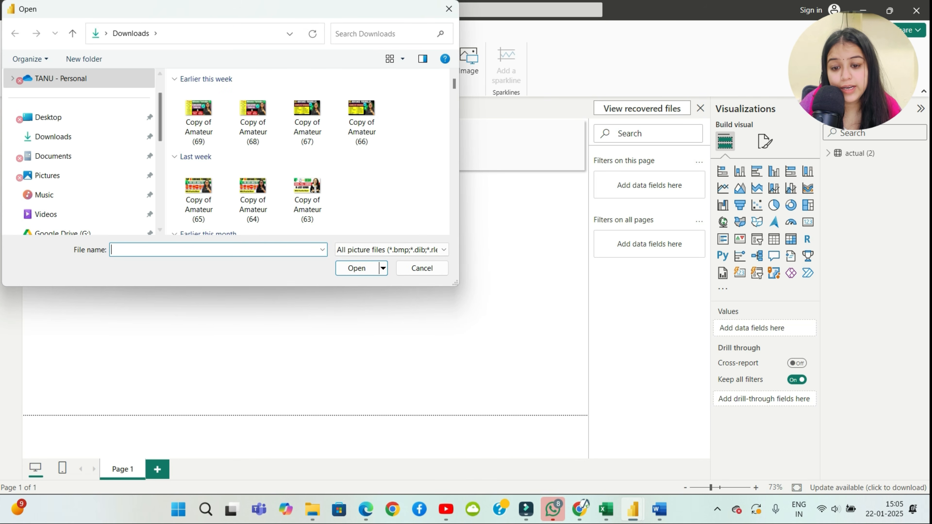
scroll(362, 191, down, 2)
scroll(362, 191, down, 2)
click(198, 136)
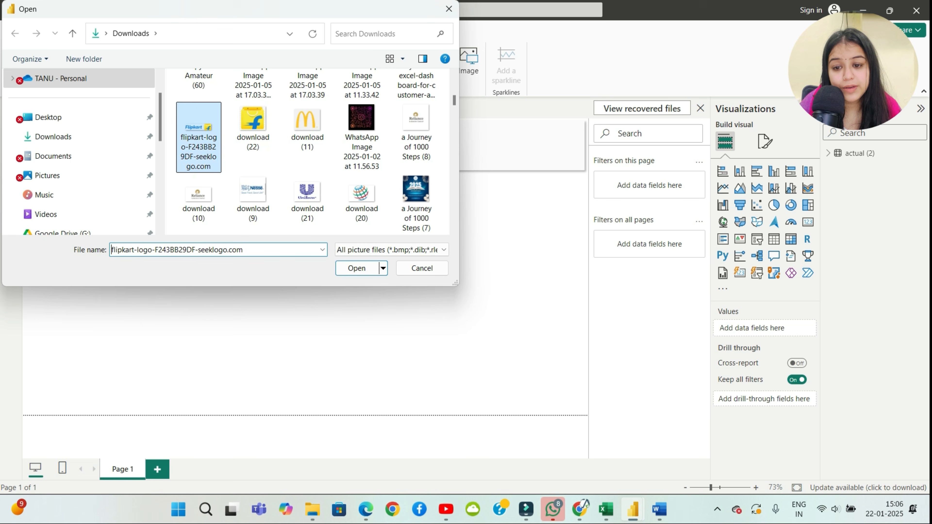
click(356, 268)
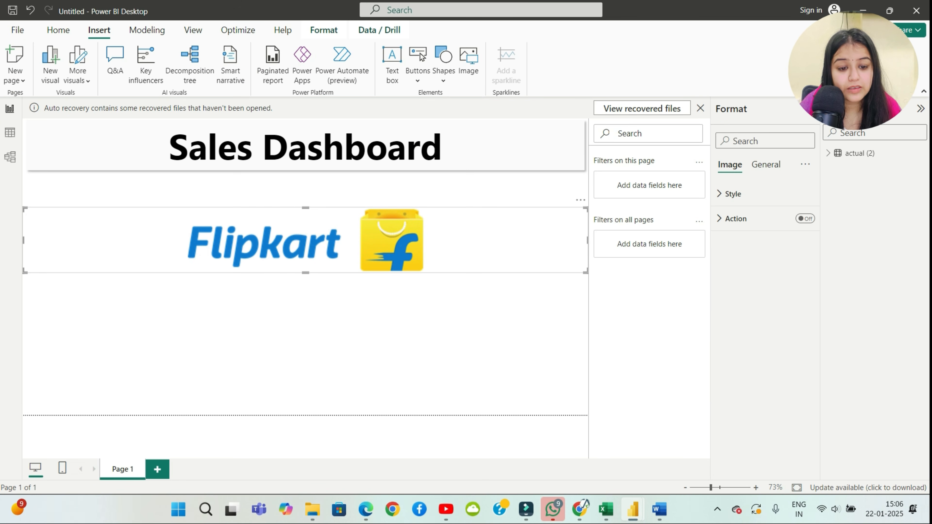
Step: Shrink the Flipkart logo image, trim its empty width, and place it inside the banner just before the Sales Dashboard title
drag(586, 272, 311, 240)
drag(176, 225, 176, 147)
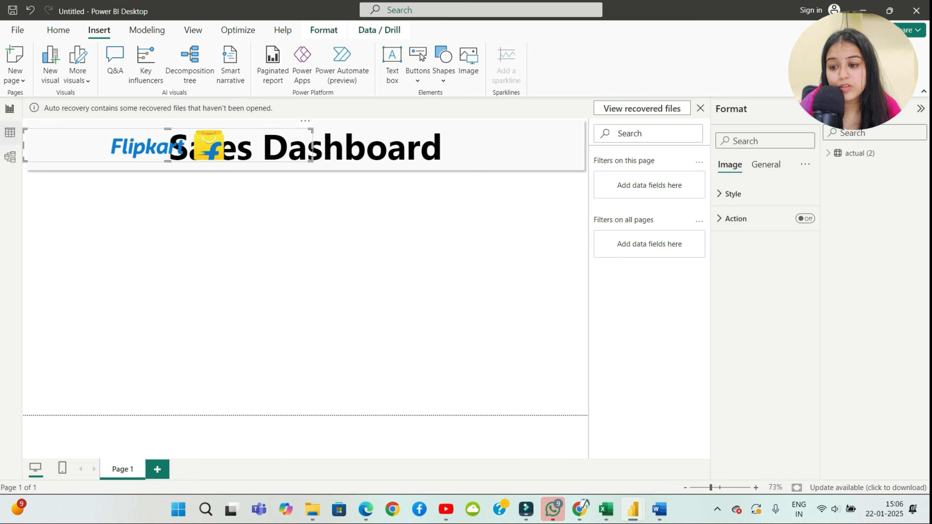
key(ctrl+z)
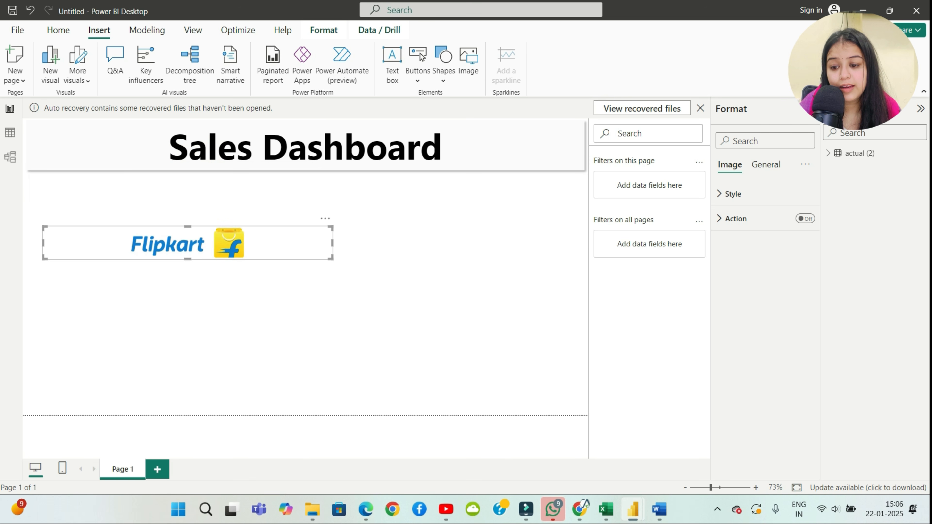
drag(42, 243, 218, 243)
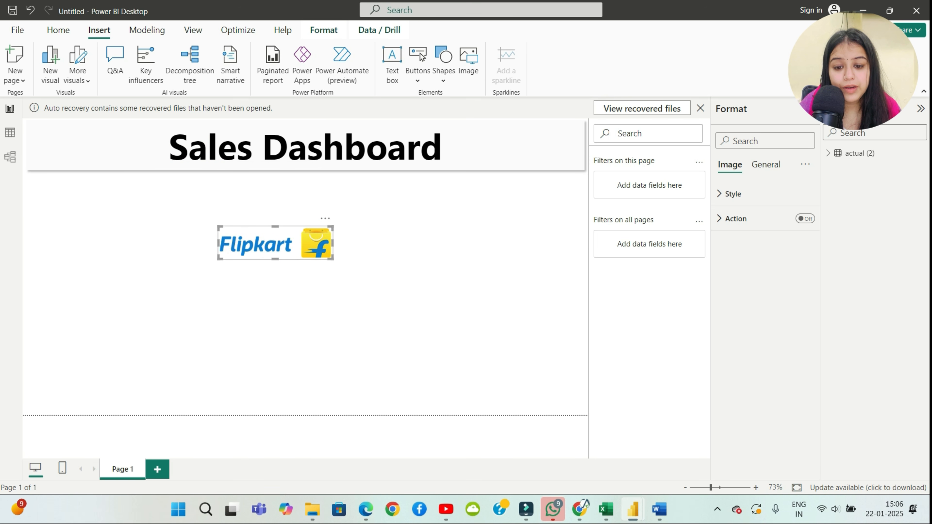
drag(333, 226, 349, 221)
drag(283, 241, 94, 145)
key(Escape)
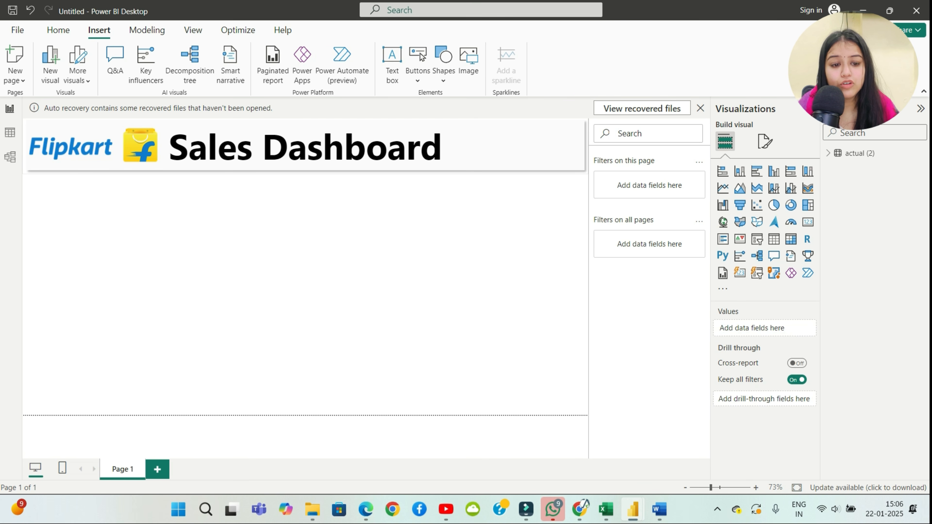
click(305, 147)
key(Escape)
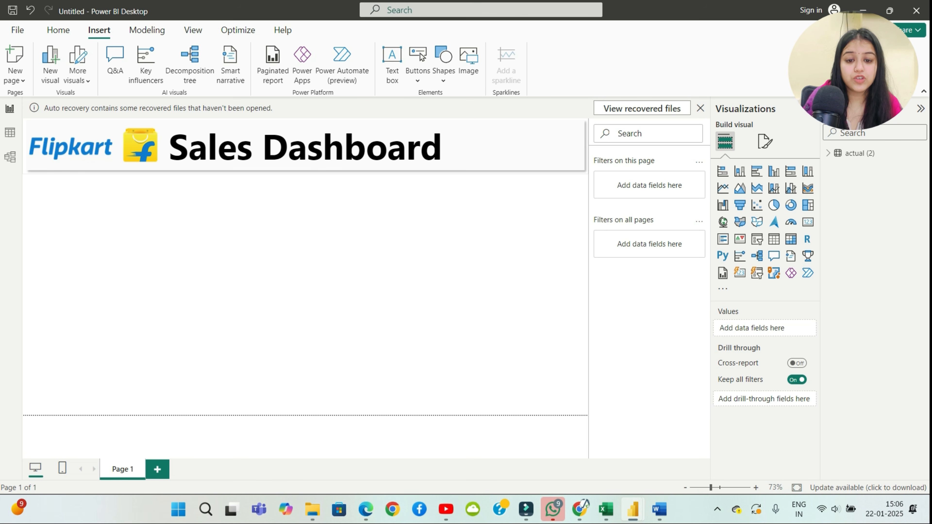
Step: Change the banner title's font to Cambria, trying Lucida Sans Unicode first
click(471, 147)
click(758, 195)
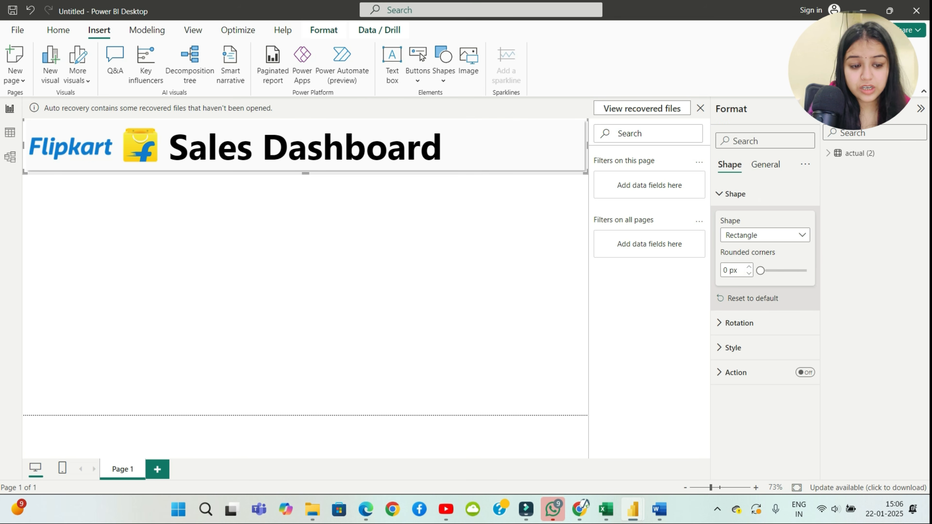
click(750, 347)
scroll(750, 347, down, 1)
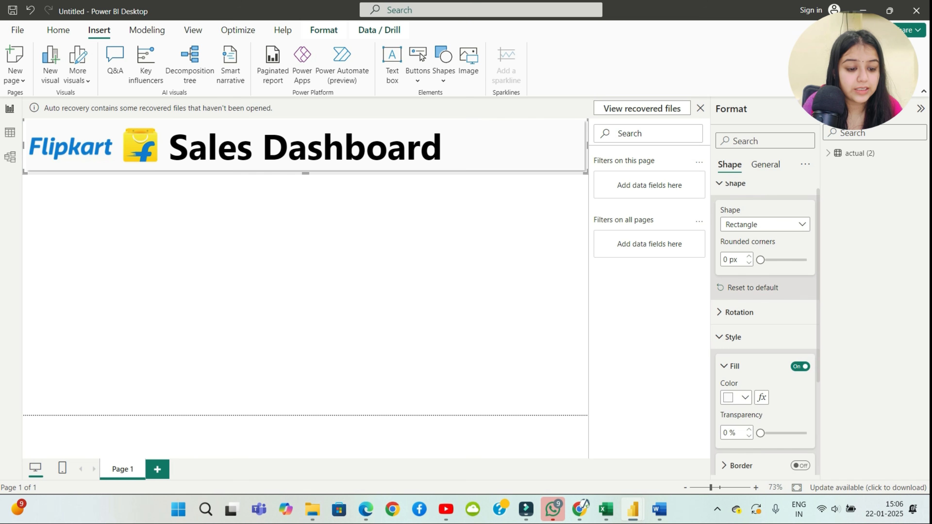
scroll(756, 349, down, 3)
click(756, 352)
scroll(756, 348, down, 3)
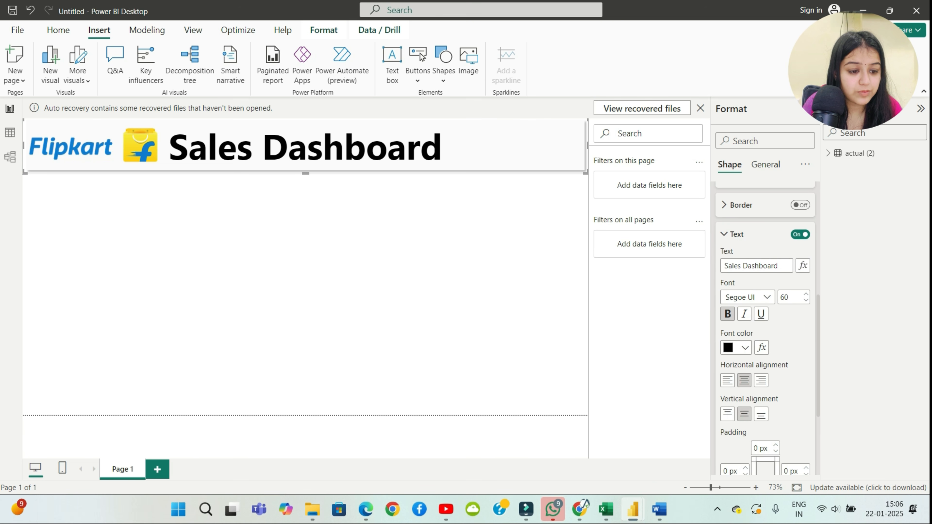
click(746, 297)
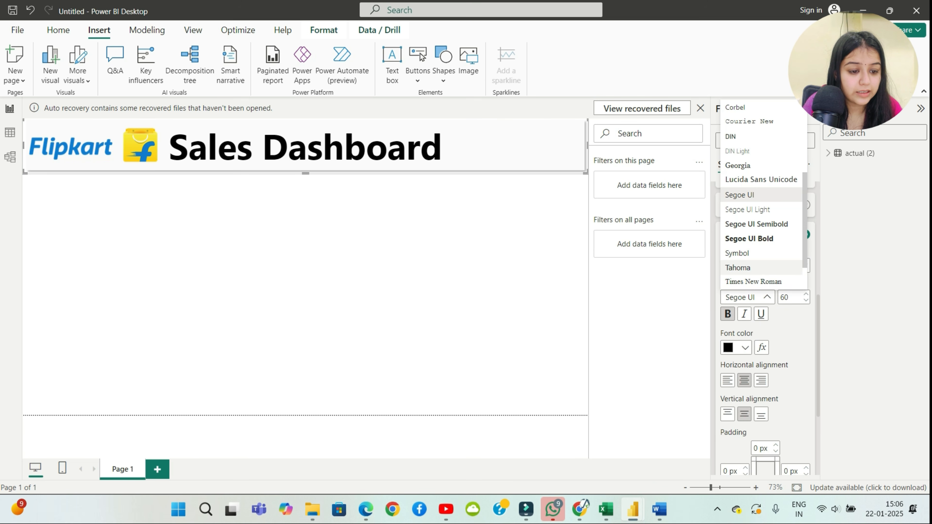
click(760, 179)
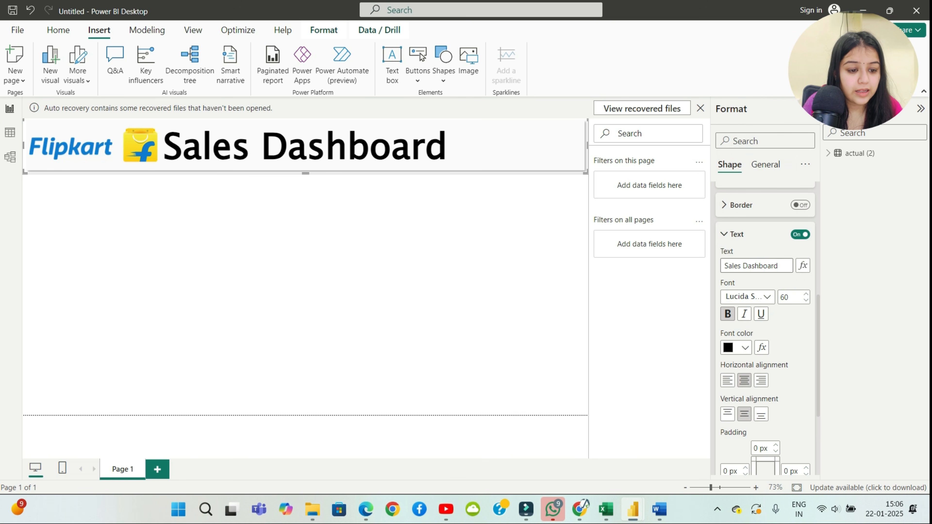
click(747, 297)
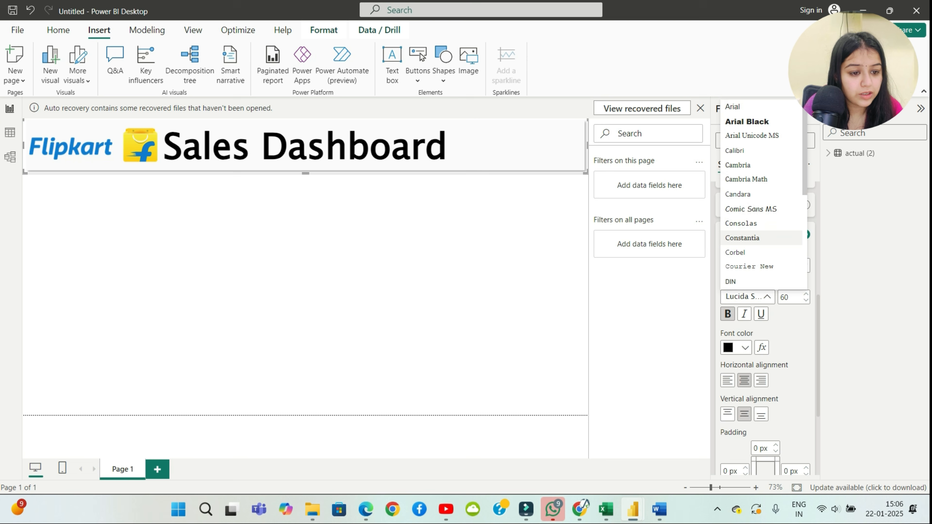
click(744, 157)
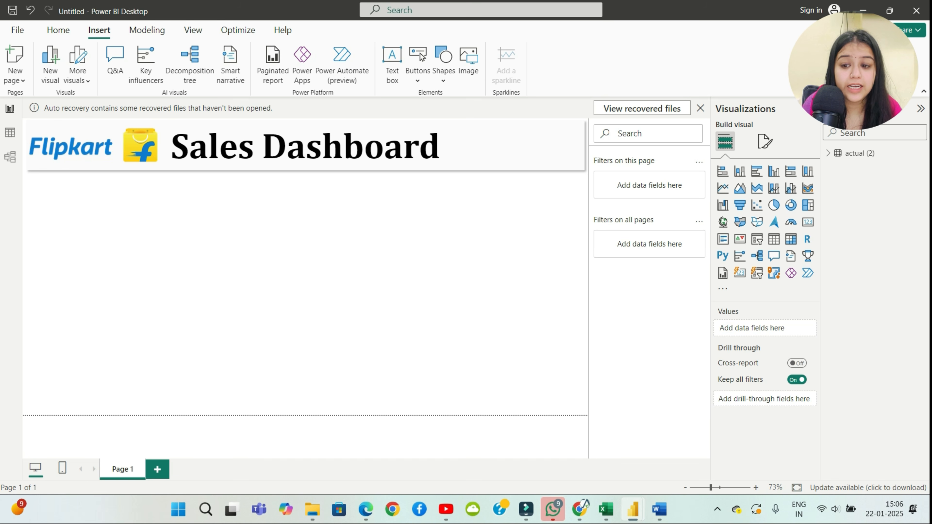
Step: Check the actual (2) table data, then add a card visual below the banner and make it narrower
click(10, 133)
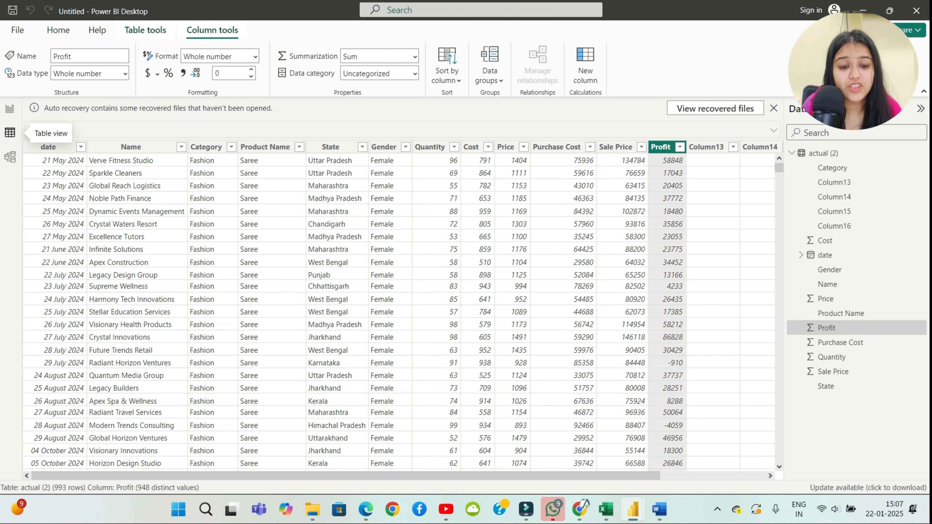
click(10, 108)
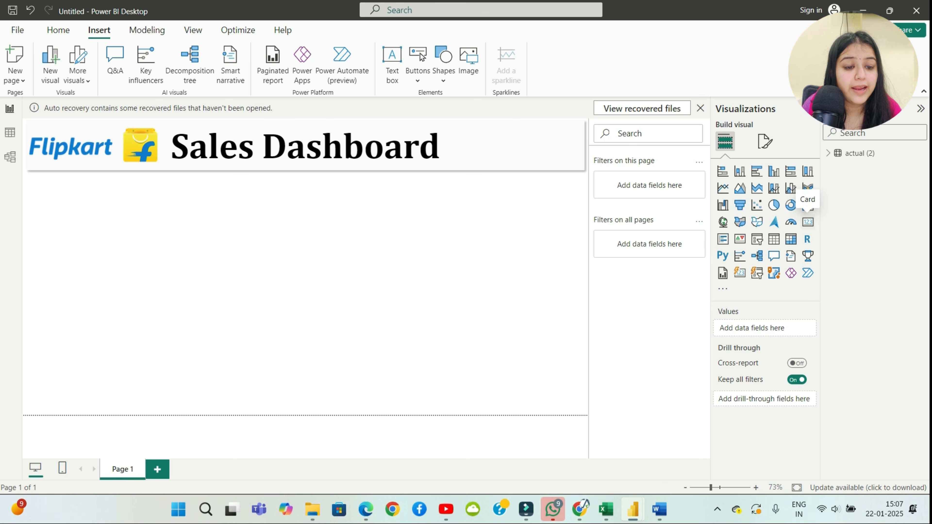
click(807, 222)
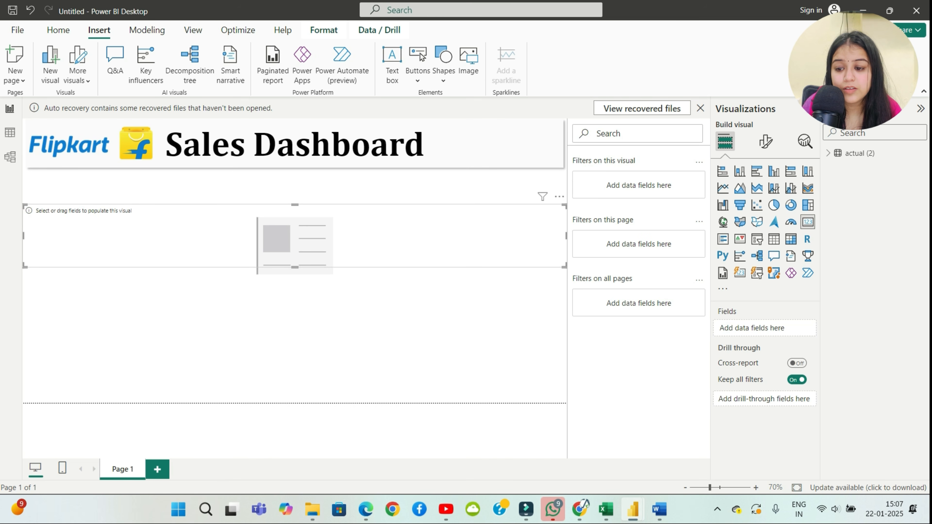
drag(23, 236, 142, 235)
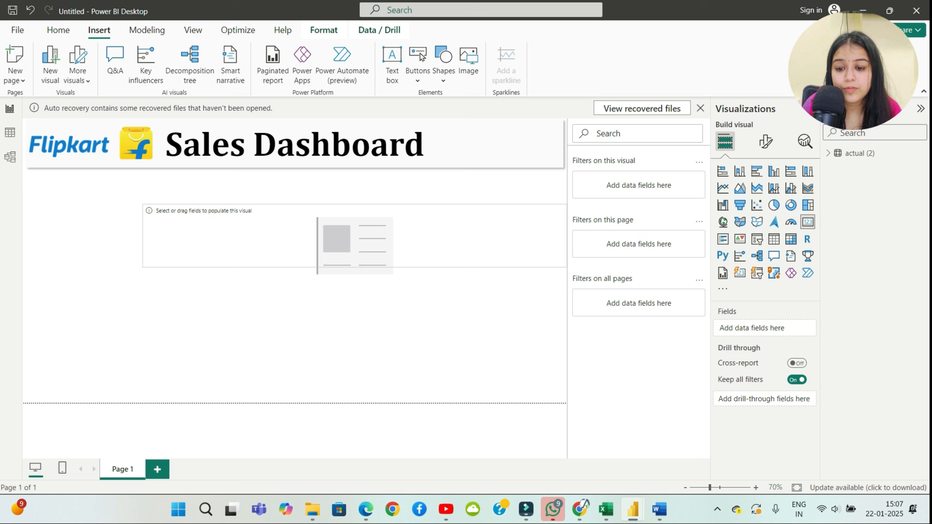
drag(353, 235, 259, 263)
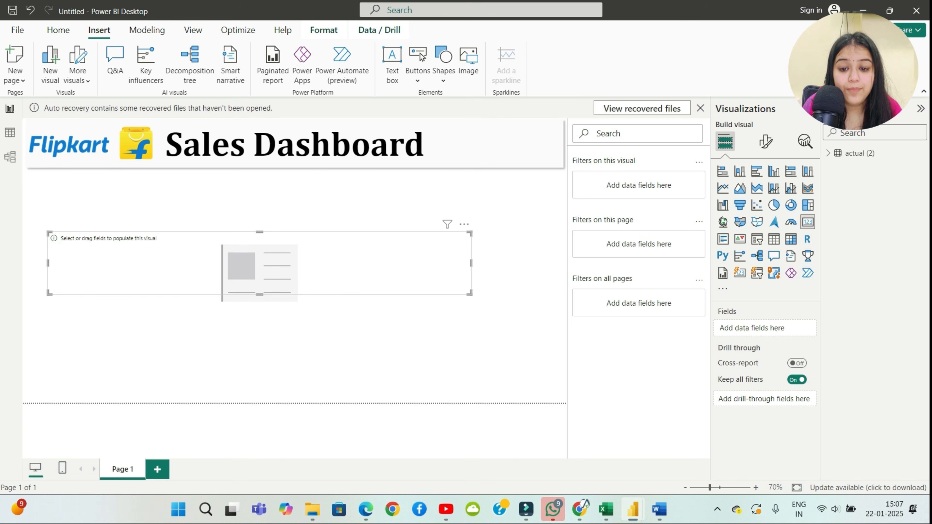
click(295, 144)
click(260, 263)
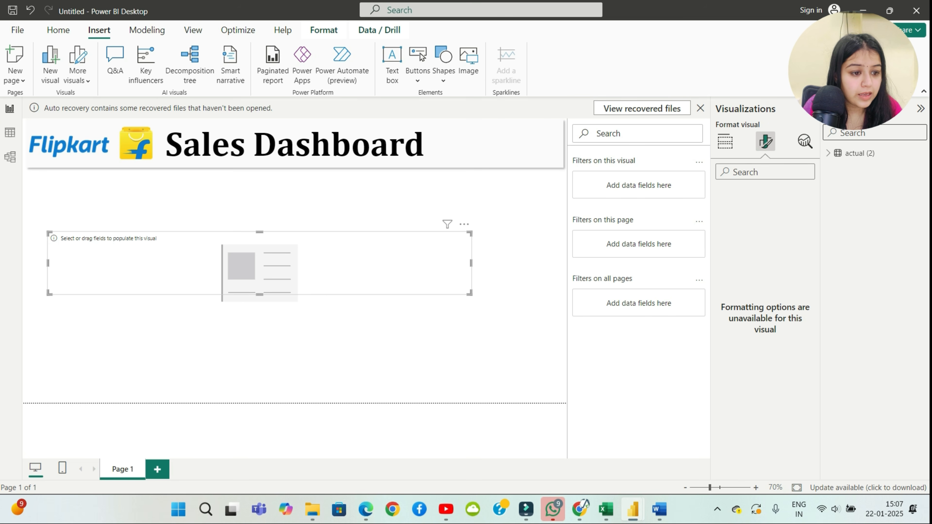
Step: Fill the card with the Sale Price field from the actual (2) table
click(860, 153)
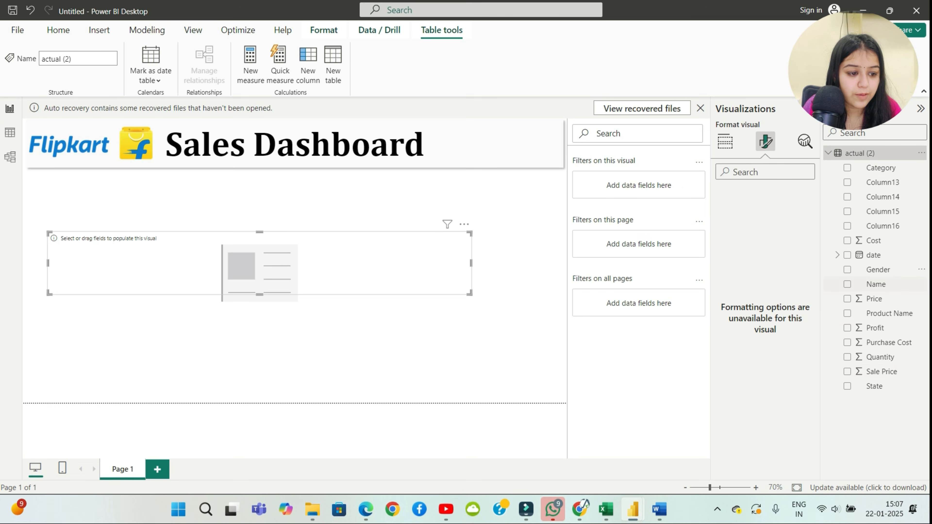
click(847, 372)
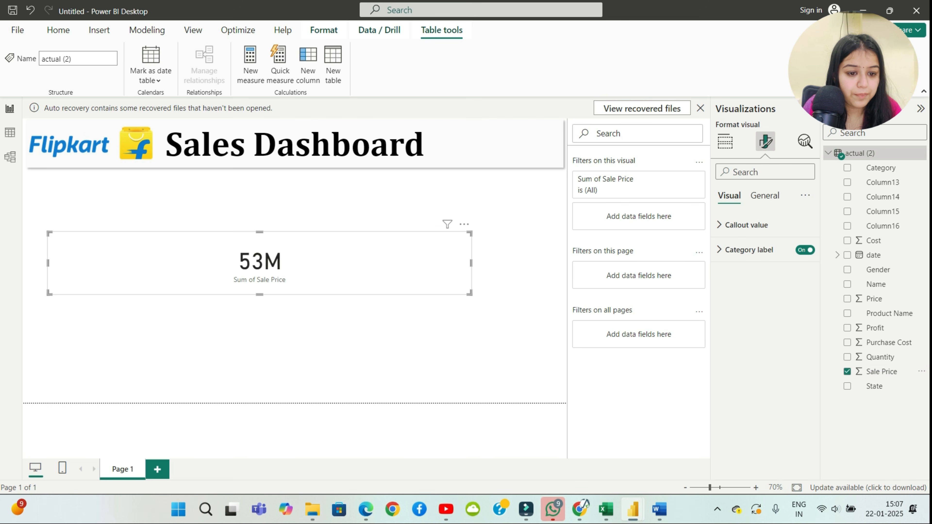
click(725, 141)
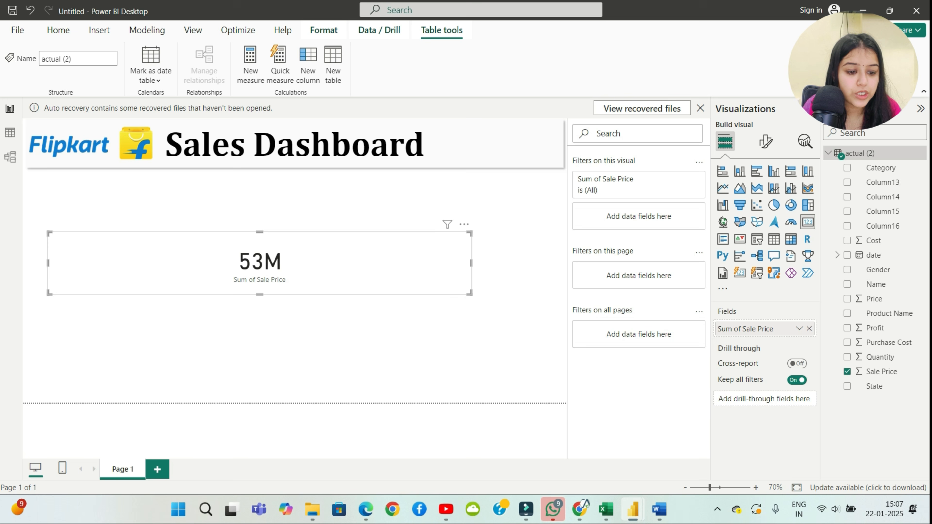
click(847, 372)
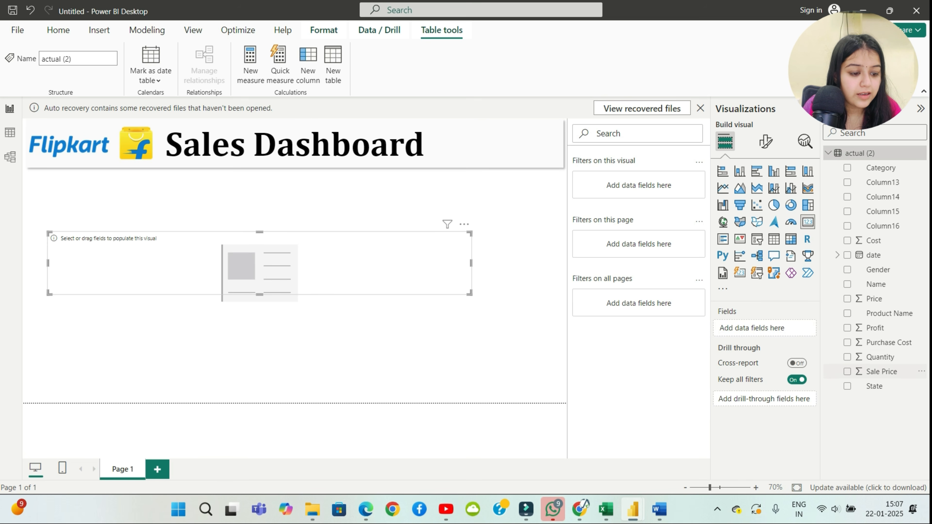
drag(880, 371, 765, 327)
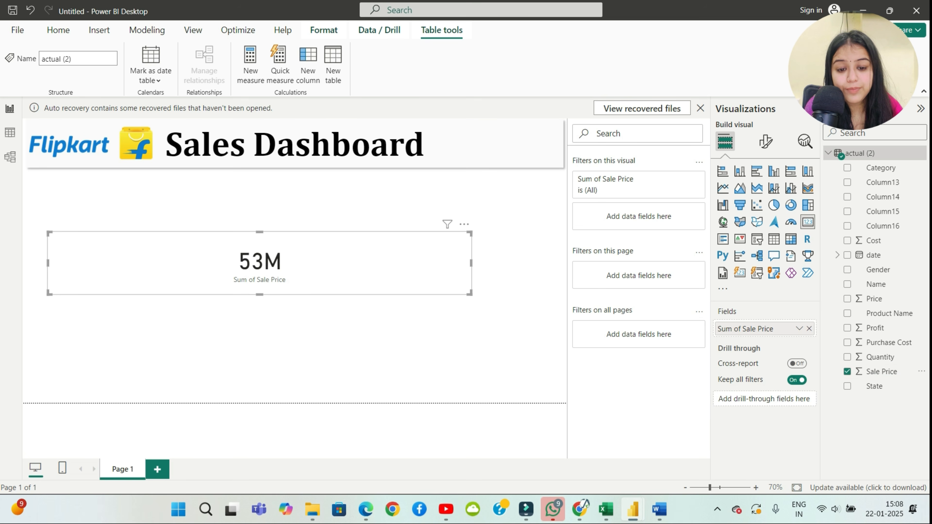
Step: Shrink the Sale Price card to roughly a quarter of the page width and place it directly beneath the Flipkart logo
drag(471, 263, 177, 263)
drag(112, 257, 88, 197)
key(Escape)
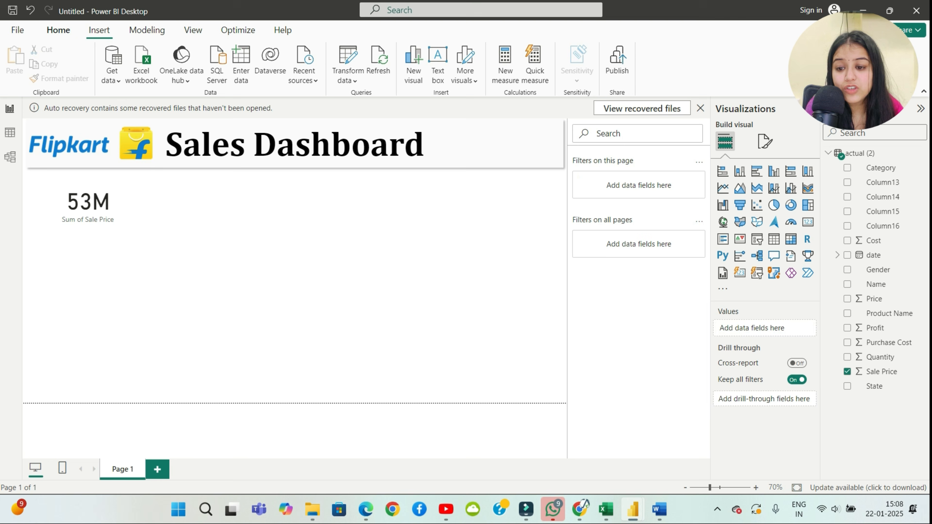
click(88, 202)
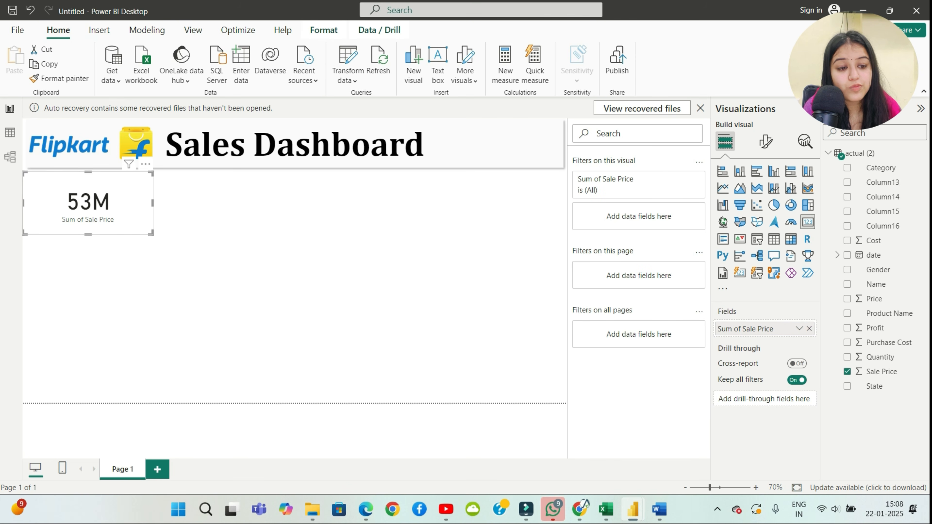
key(Escape)
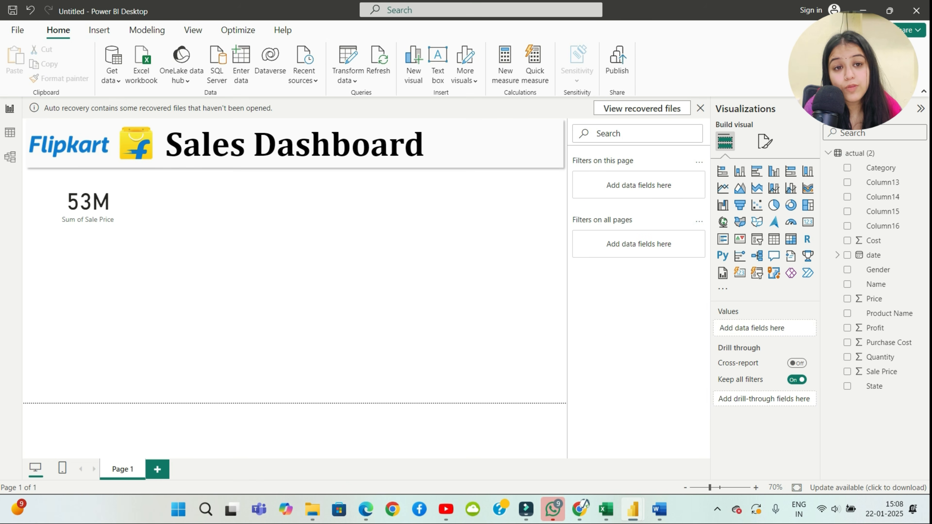
Step: Enlarge the Sale Price card's category label to font size 18, trying the label switched off first
click(88, 202)
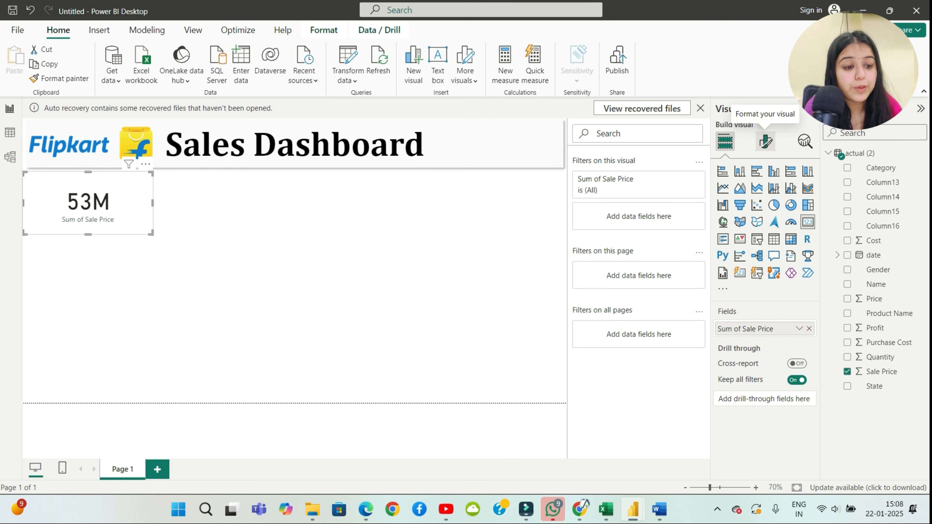
click(765, 142)
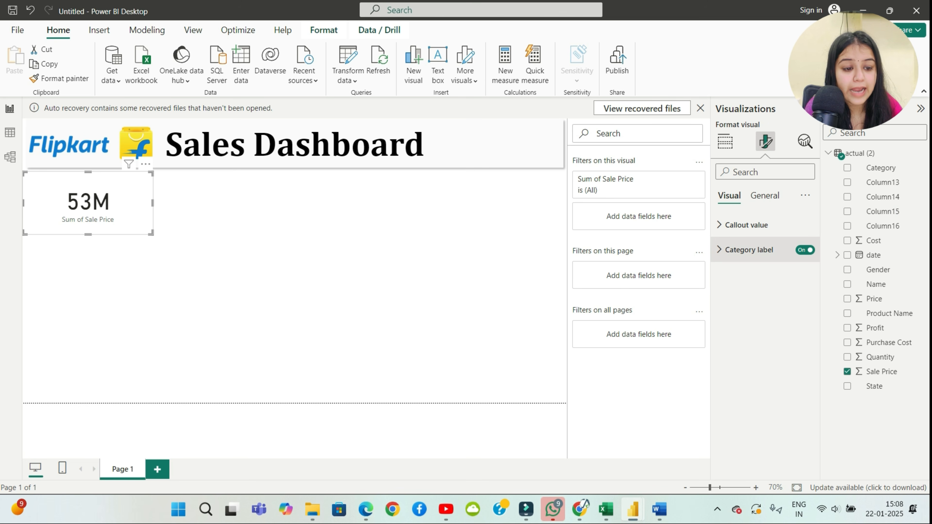
click(805, 250)
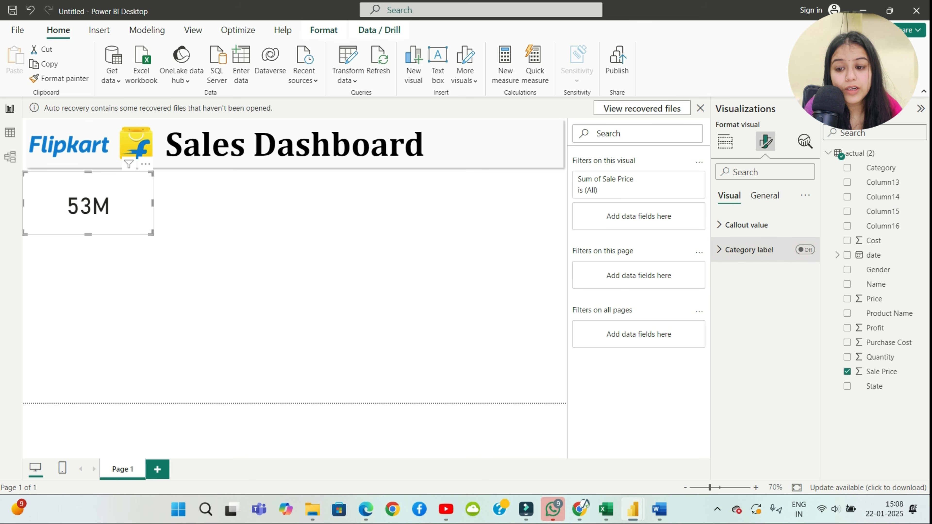
click(804, 250)
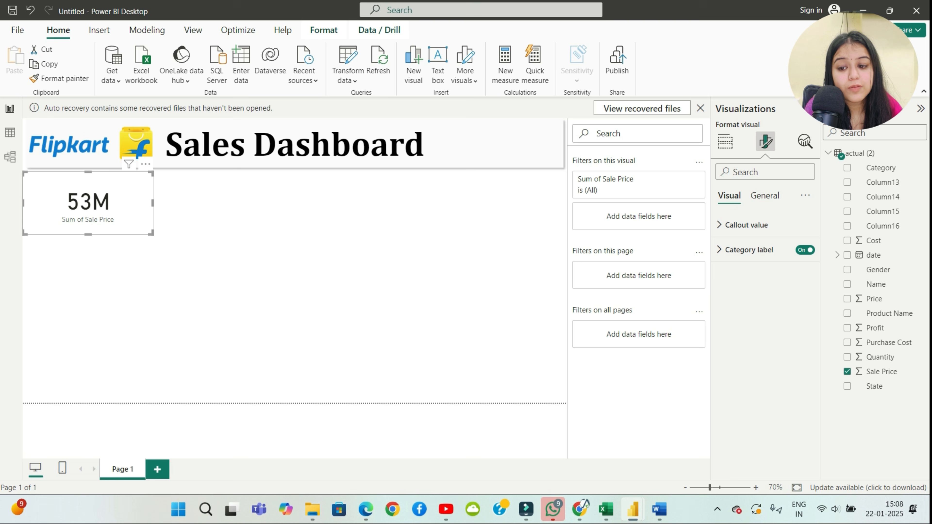
click(748, 249)
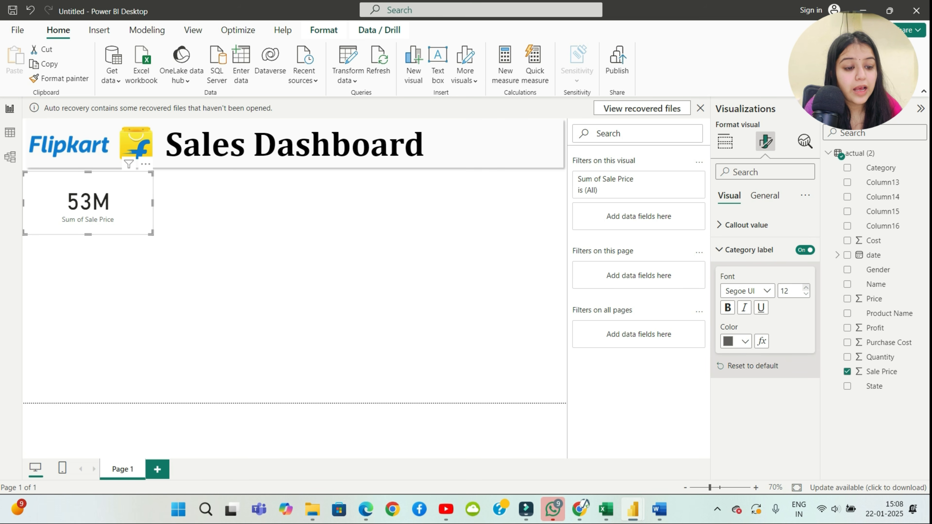
click(805, 287)
click(805, 287)
click(805, 288)
click(805, 288)
click(805, 287)
click(805, 287)
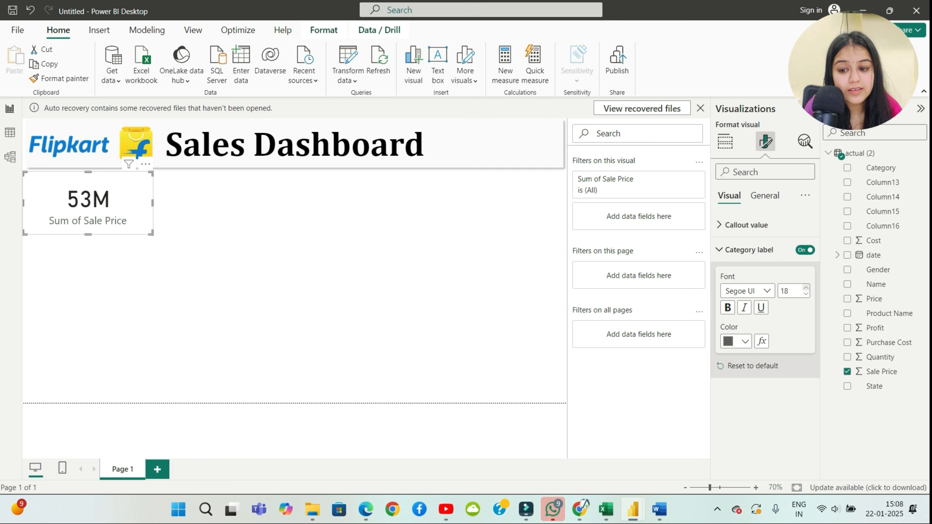
Step: Make the Sale Price card's category label bold and colour it dark blue, trying black first
click(727, 307)
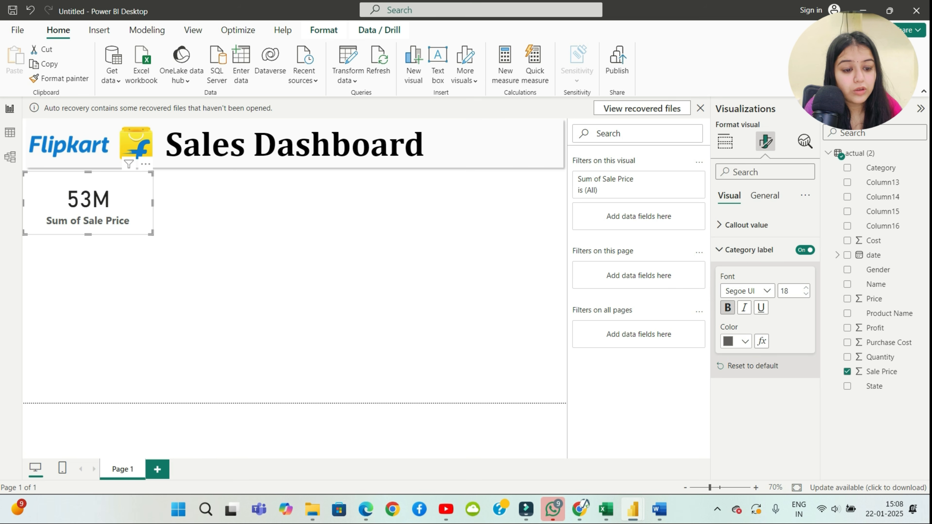
click(737, 341)
click(753, 148)
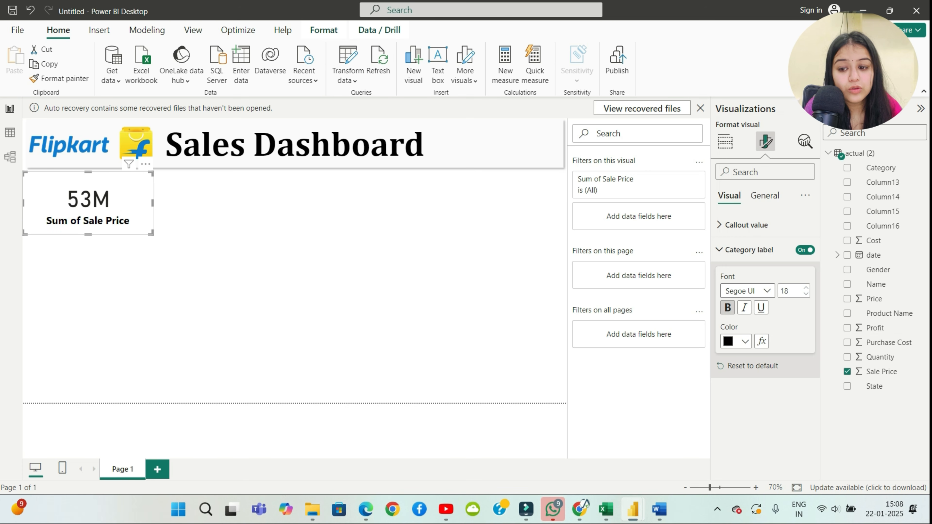
click(736, 340)
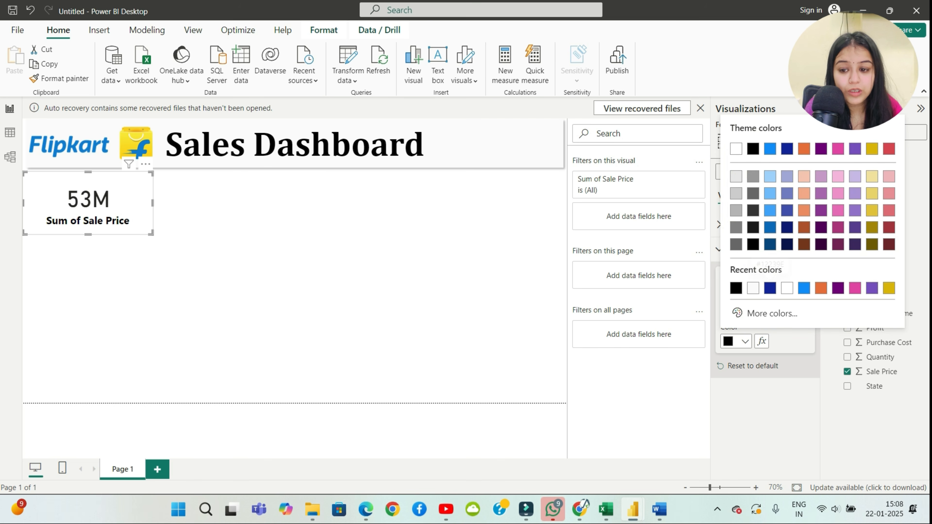
click(770, 287)
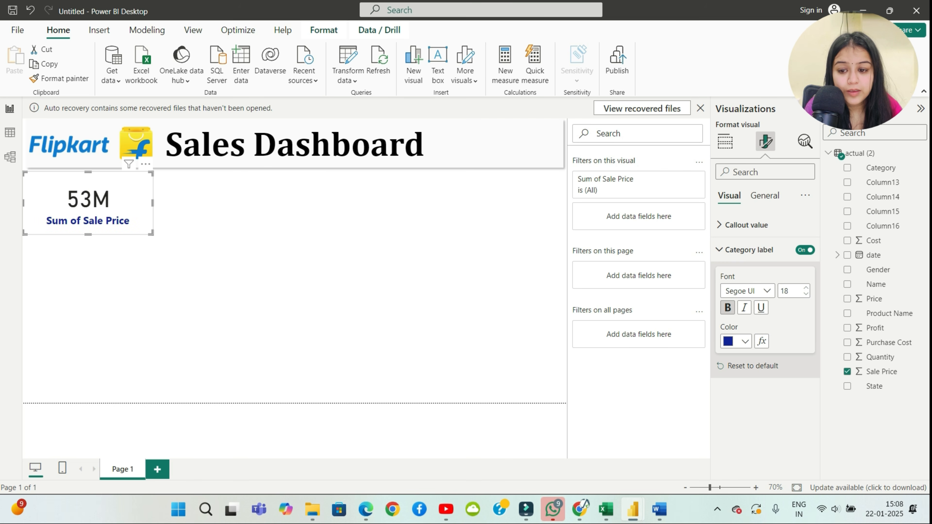
click(257, 275)
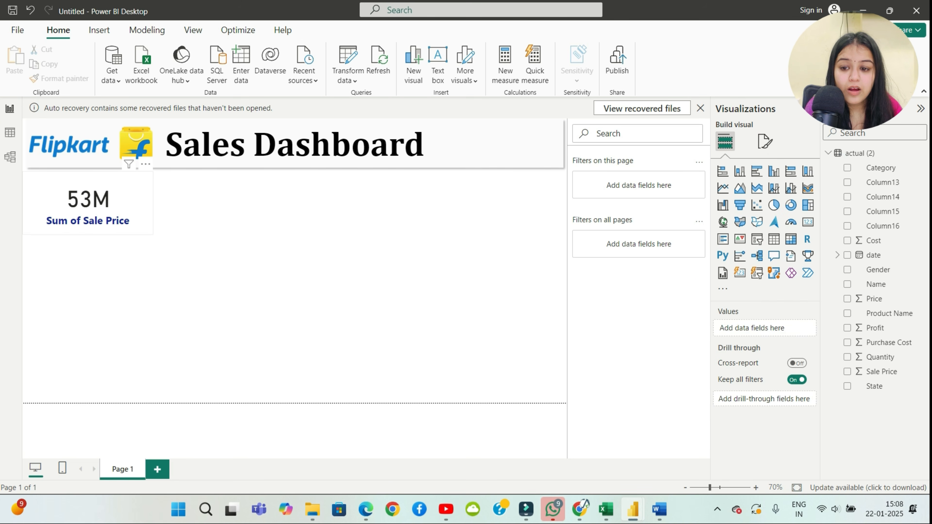
Step: Make the callout value of the Sale Price card bold
click(88, 202)
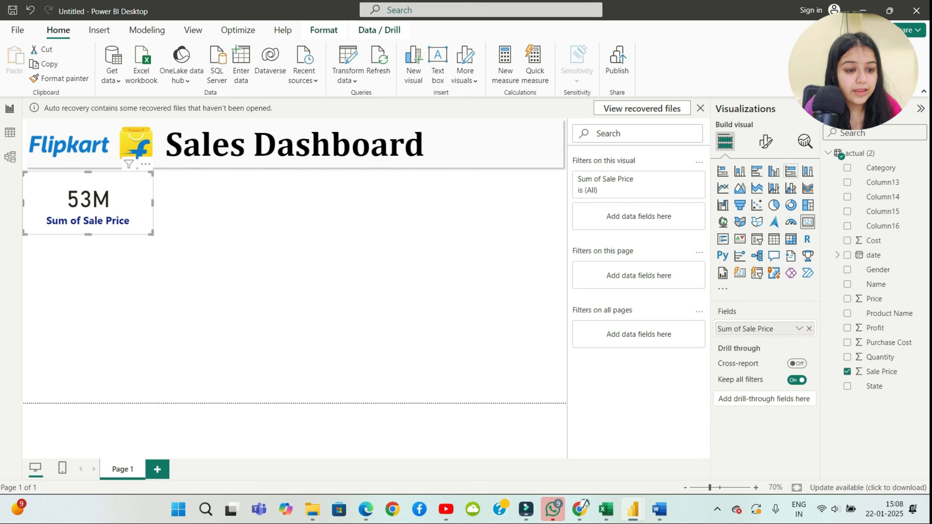
click(765, 141)
click(745, 225)
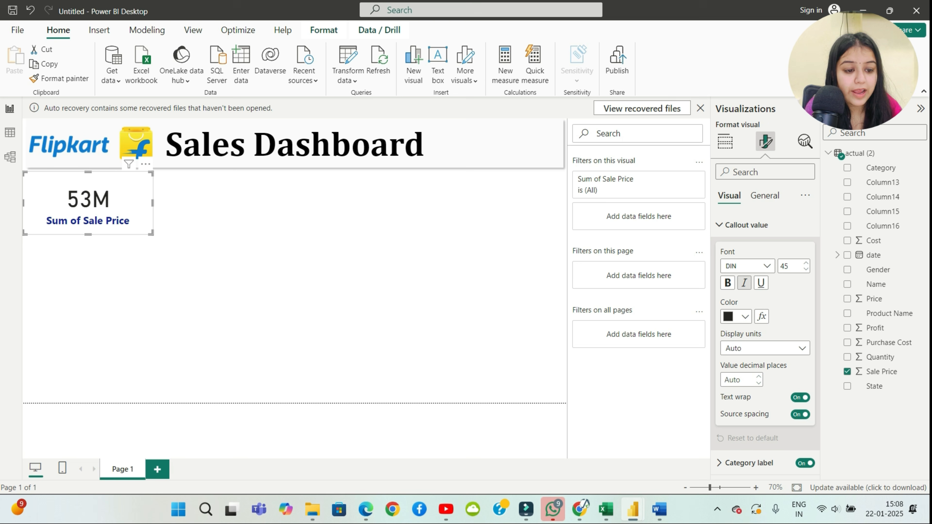
click(726, 283)
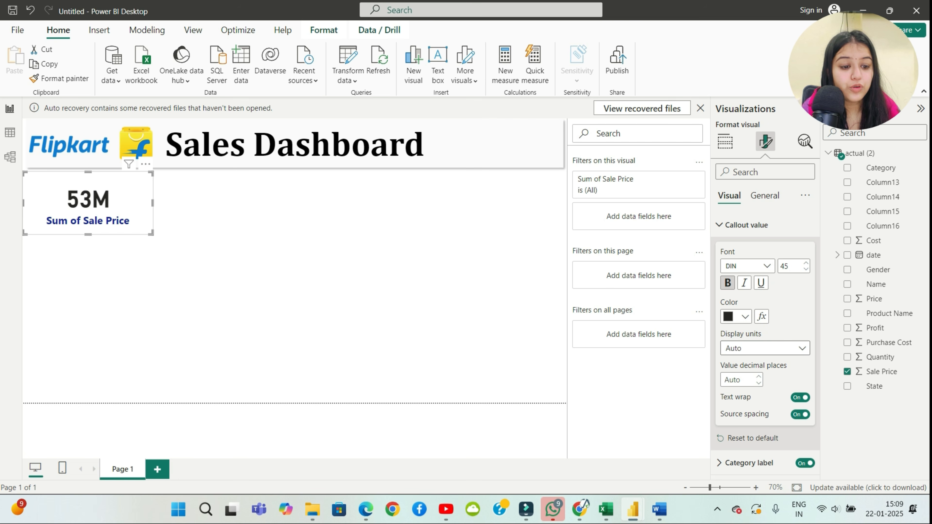
Step: Set the Sale Price callout's display units to Thousands, comparing Millions and None along the way
click(764, 348)
click(745, 392)
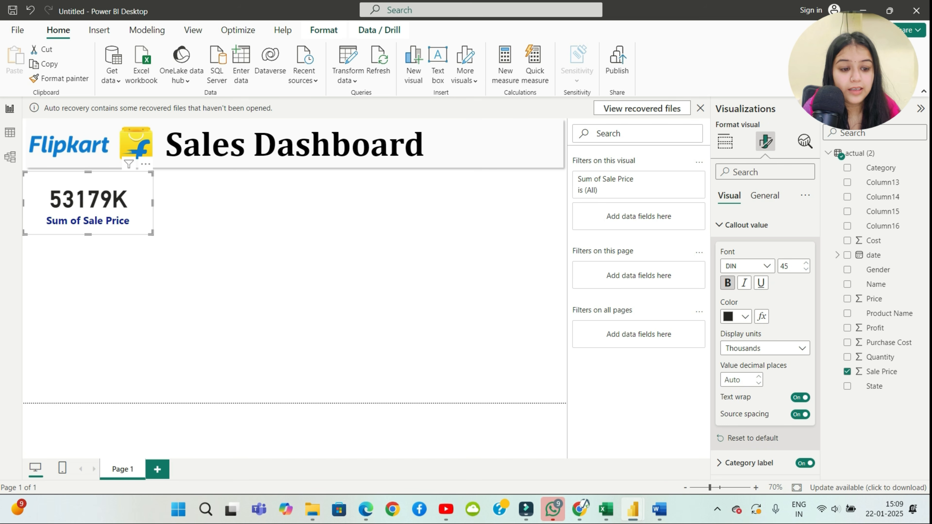
click(765, 348)
click(744, 406)
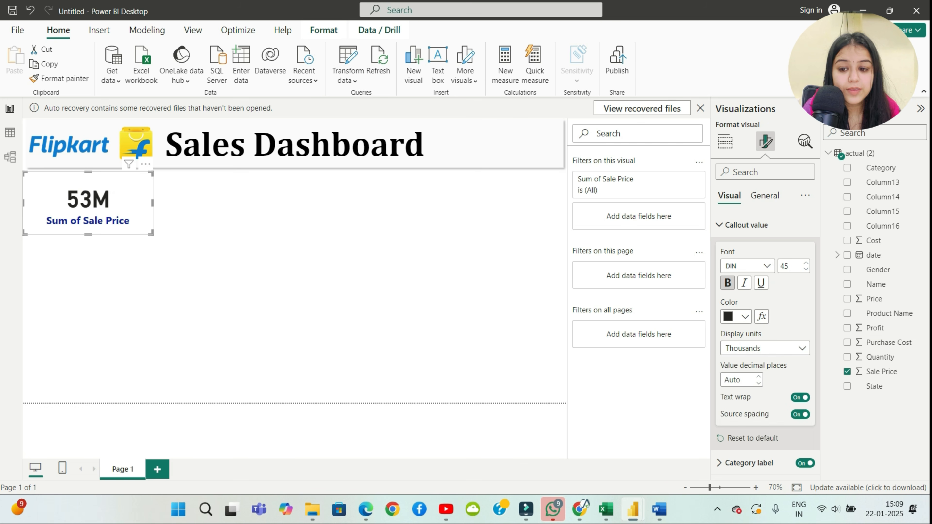
click(765, 348)
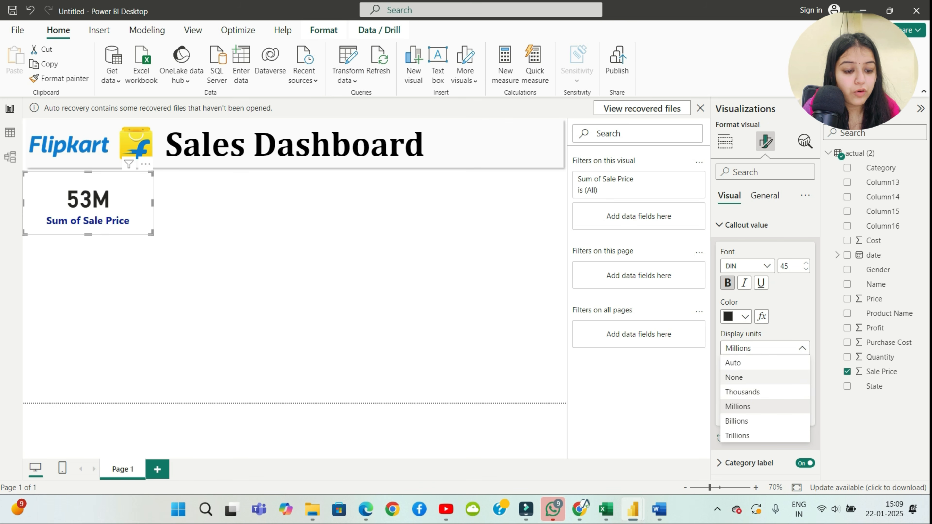
click(734, 377)
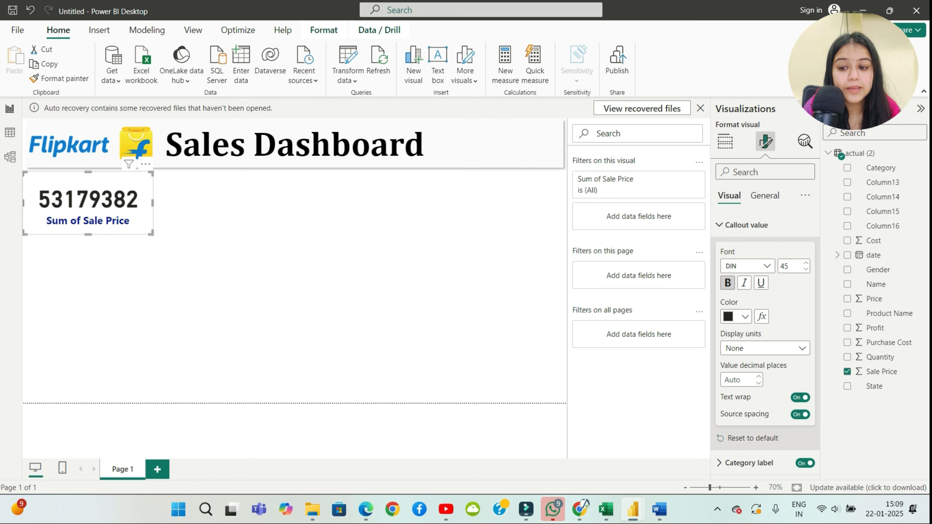
click(764, 348)
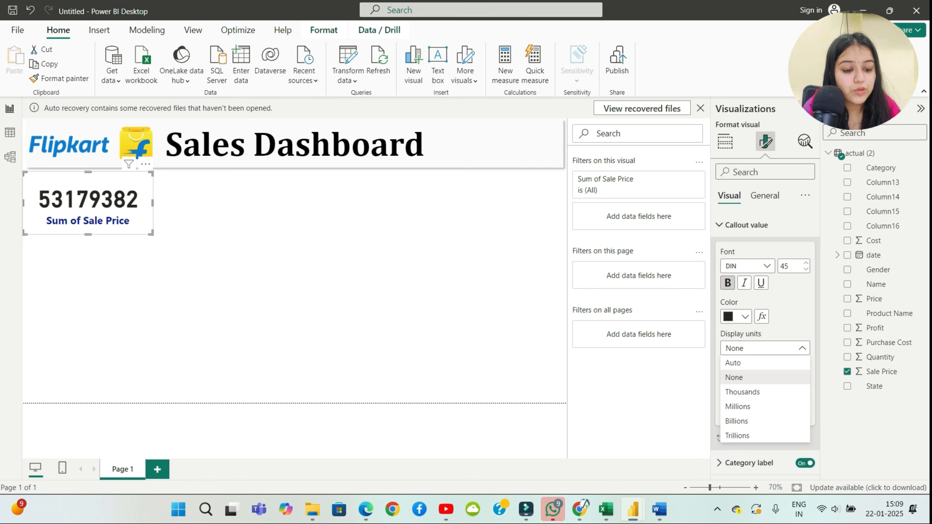
click(744, 392)
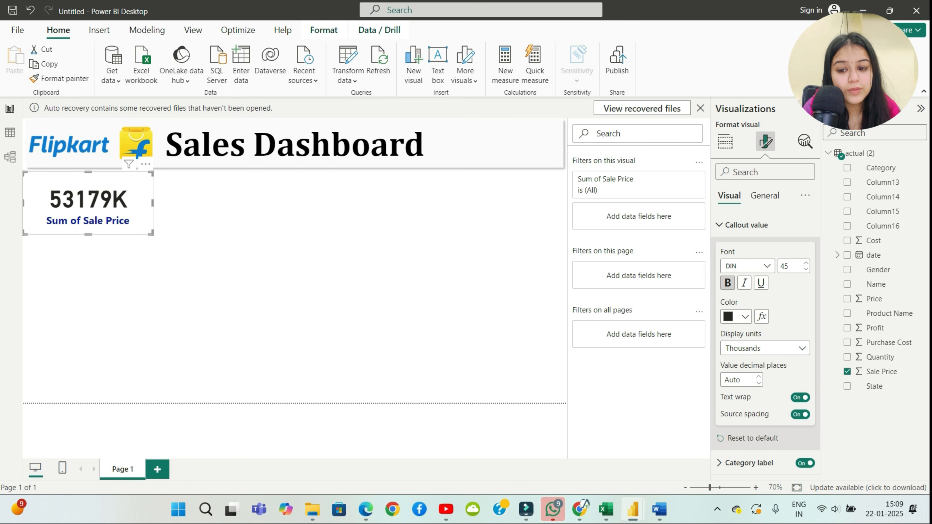
Step: Turn on the Sale Price card's shadow and nudge the card slightly right to line up with the banner's left edge
click(763, 196)
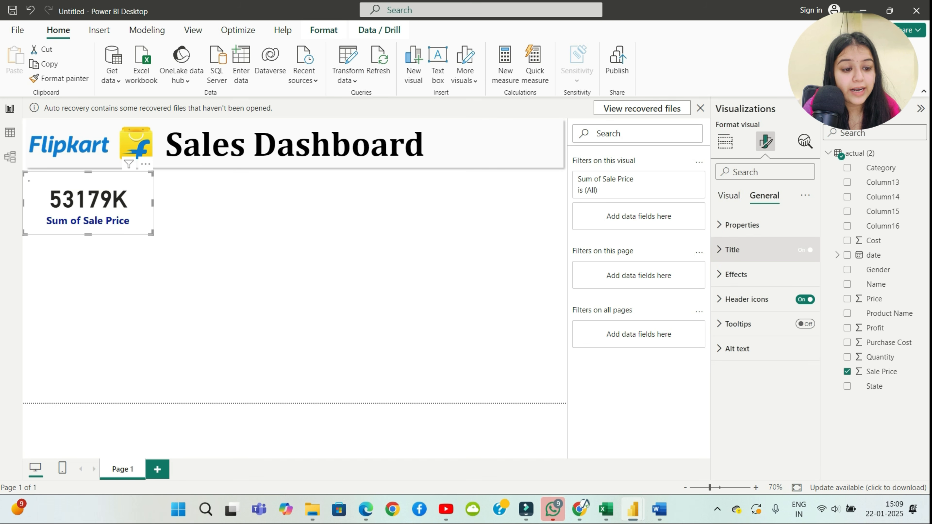
click(735, 274)
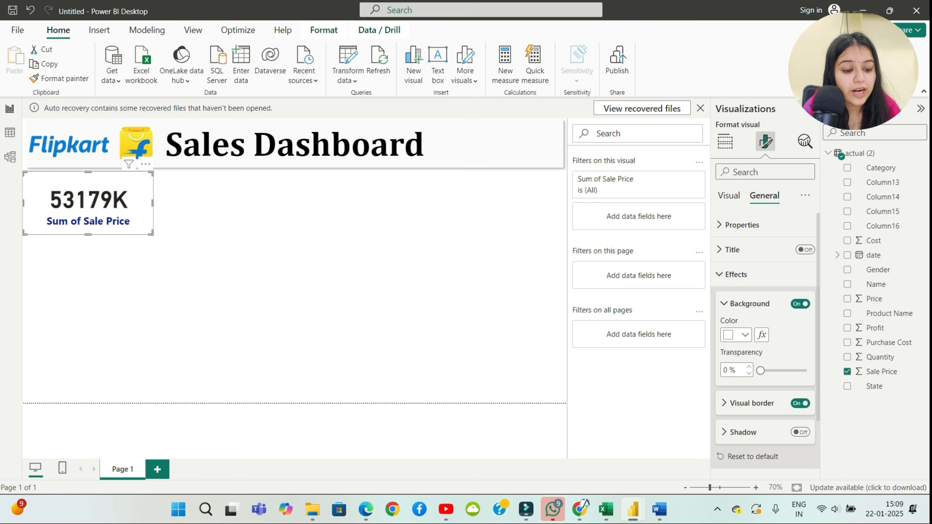
click(799, 432)
key(Escape)
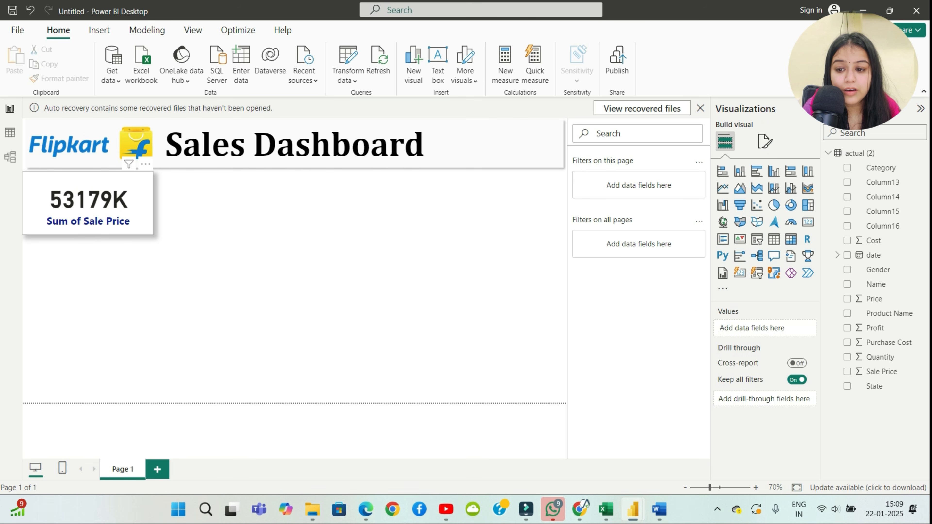
mouse_move(88, 203)
mouse_down()
mouse_move(101, 231)
mouse_move(92, 202)
mouse_up()
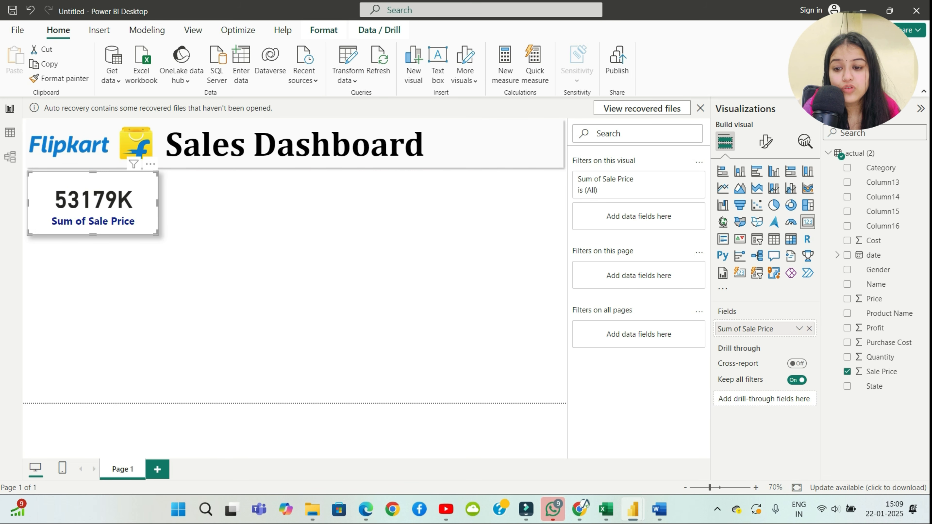
key(Escape)
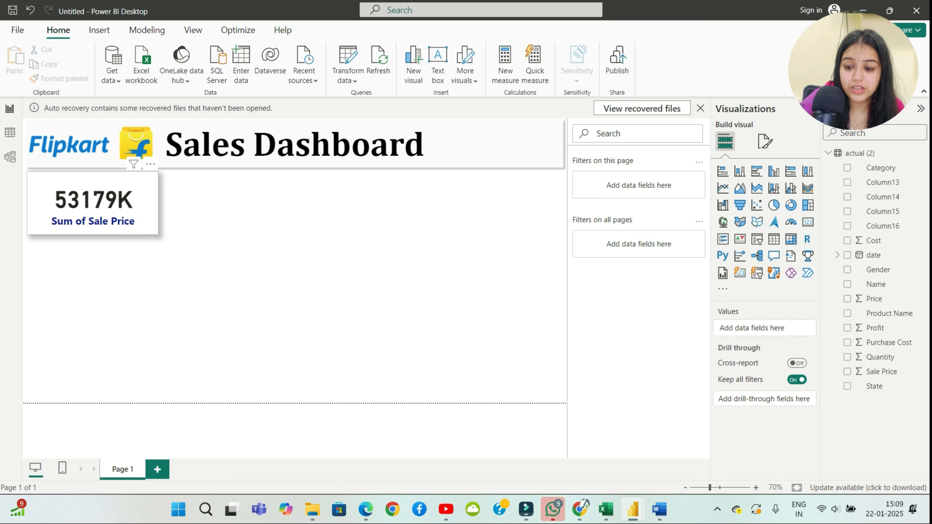
Step: Duplicate the Sale Price card twice and line the copies up in a row to the right of the original
drag(93, 202, 157, 202)
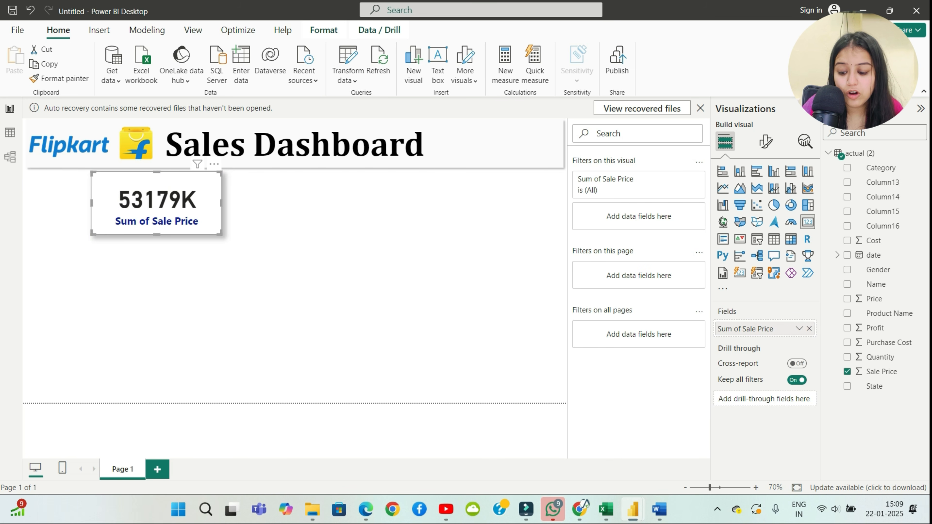
key(ctrl+z)
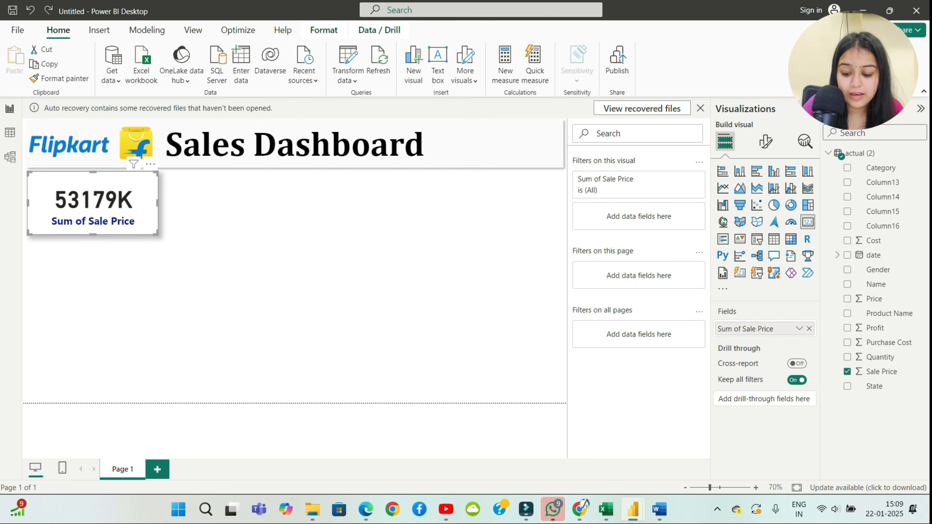
key(ctrl+c)
key(ctrl+v)
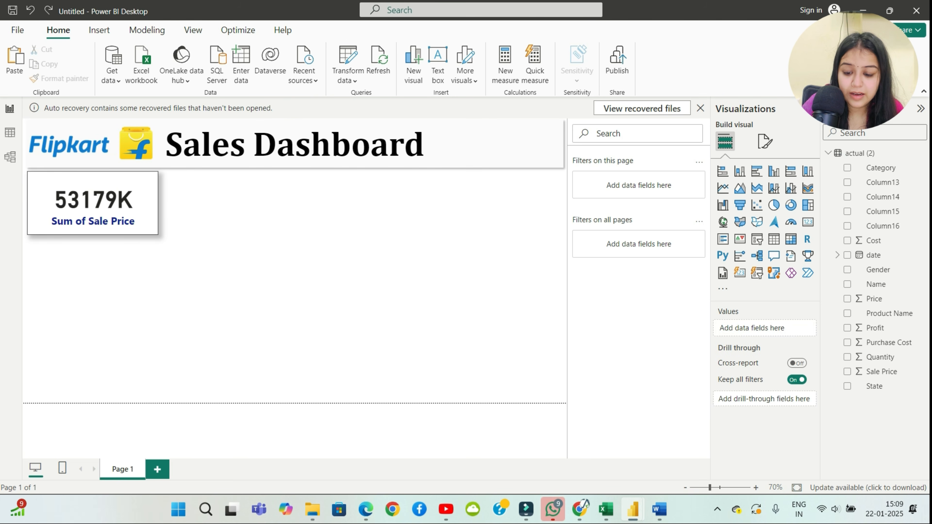
key(ctrl+v)
drag(93, 202, 230, 202)
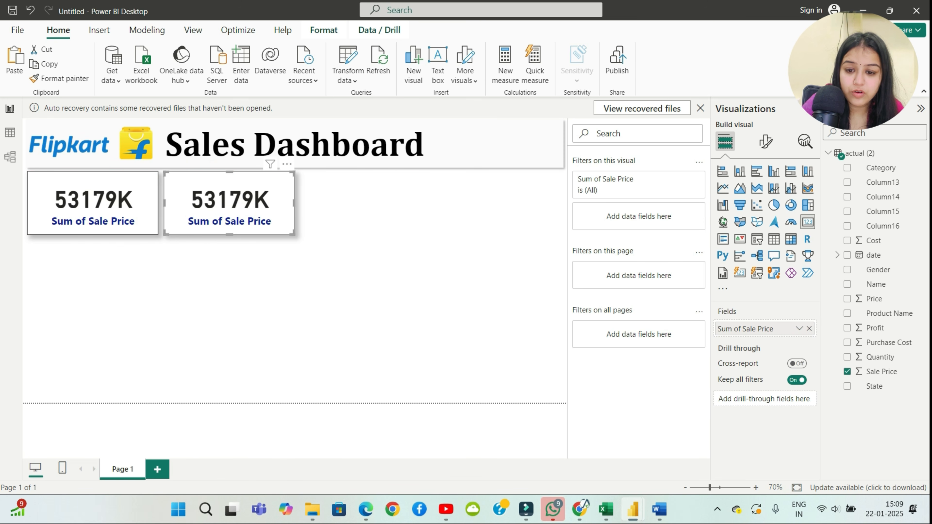
key(ctrl+v)
drag(93, 202, 367, 203)
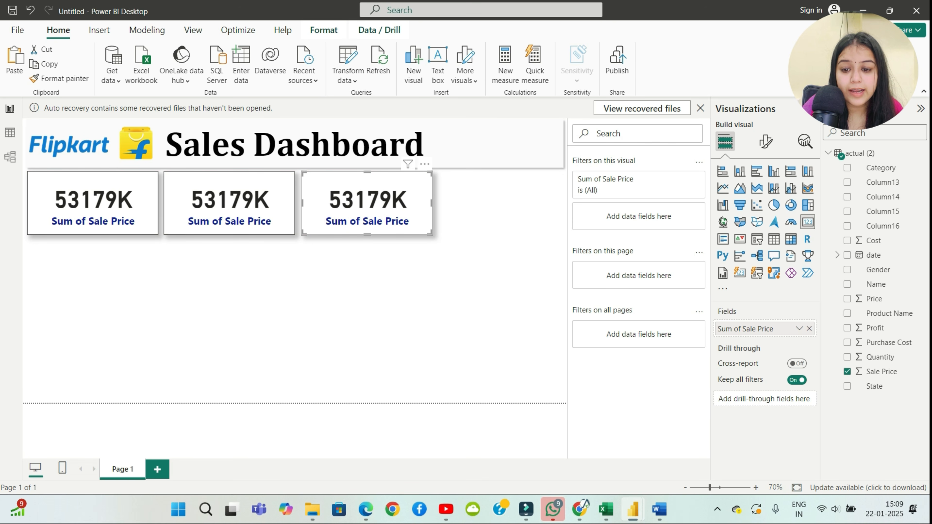
Step: Replace the Sale Price field in the middle card with Purchase Cost
click(229, 202)
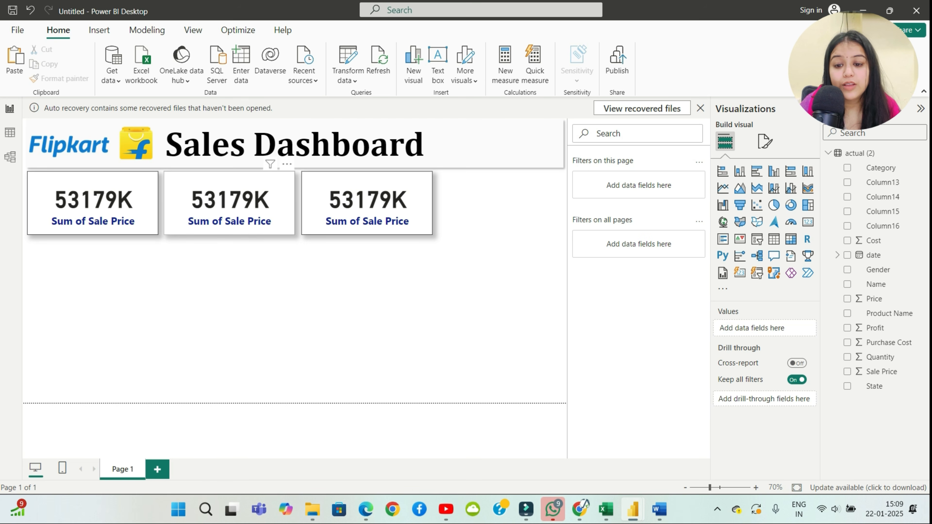
click(228, 202)
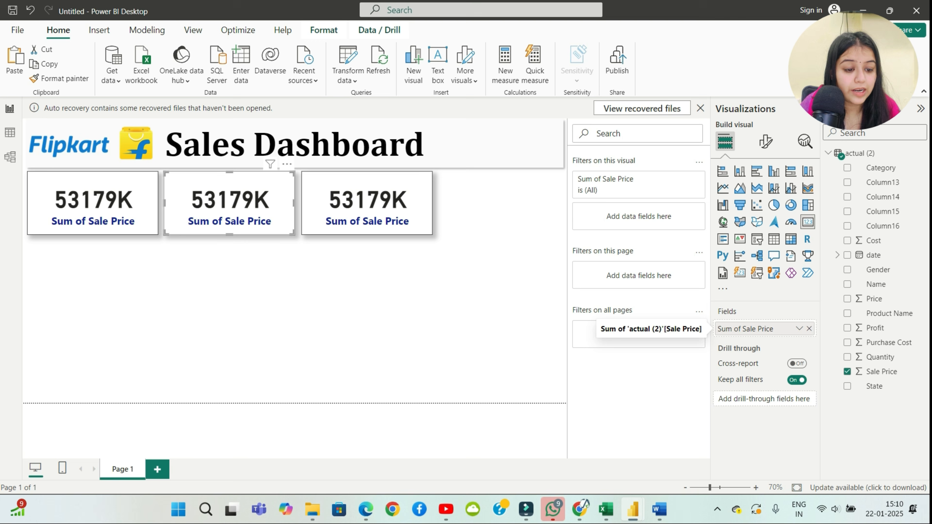
click(808, 328)
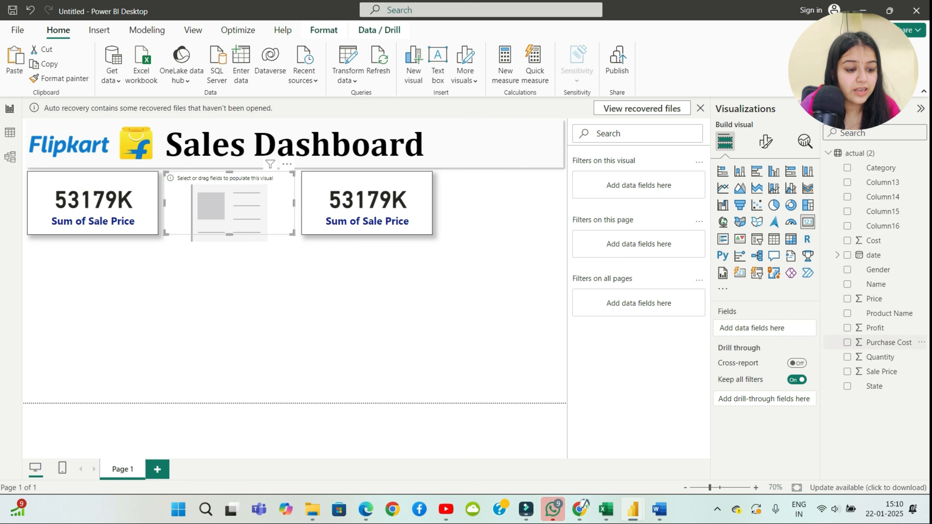
drag(888, 342, 748, 328)
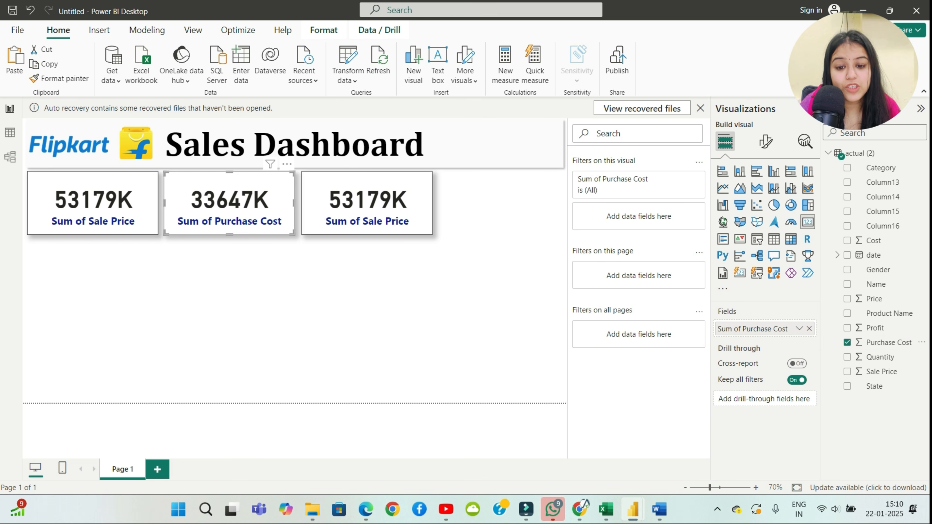
Step: Replace the Sale Price field in the third card with Profit and nudge the card slightly left
click(367, 201)
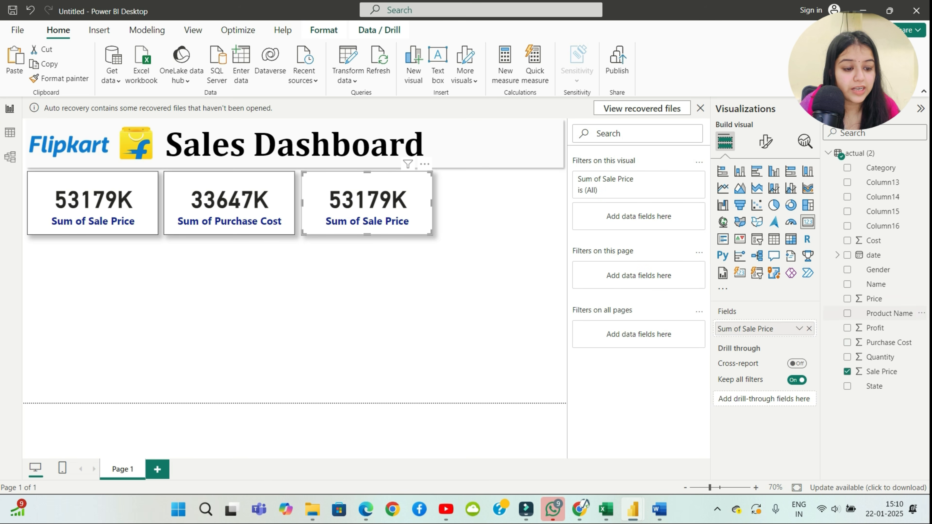
click(809, 329)
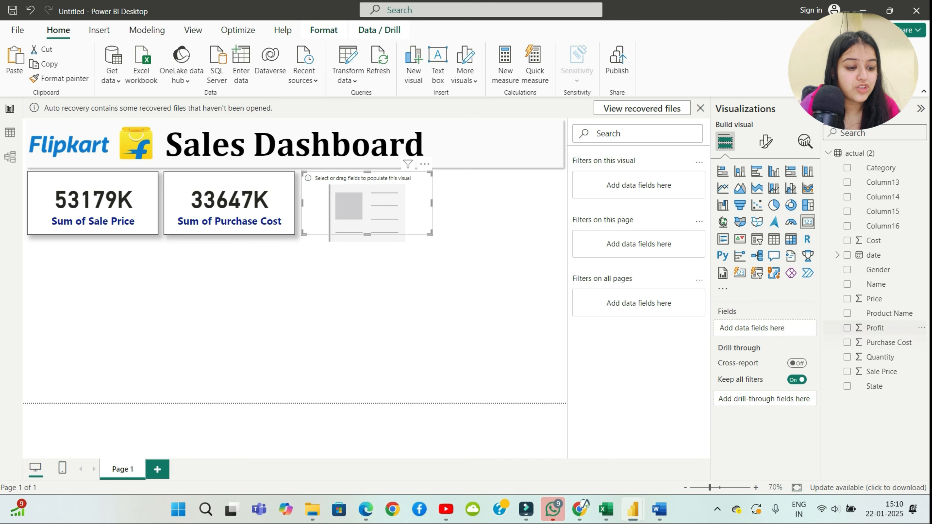
click(846, 328)
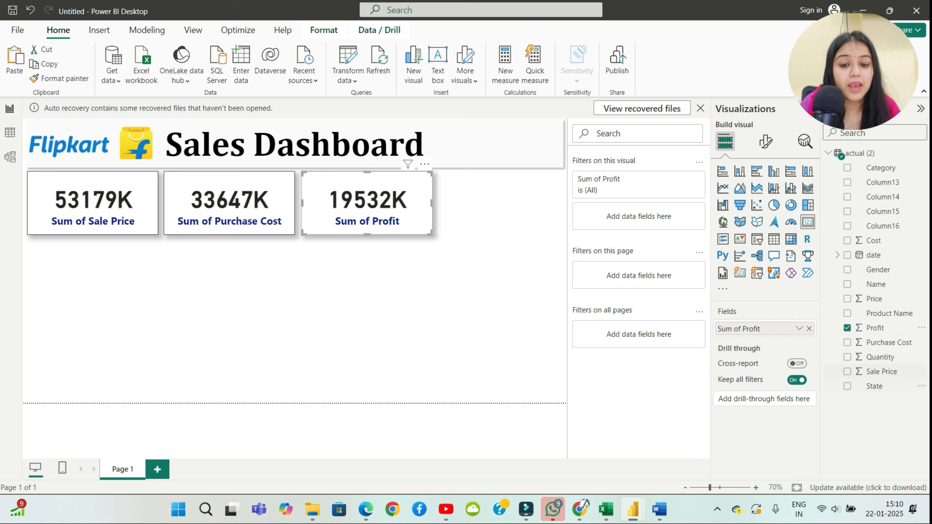
key(Escape)
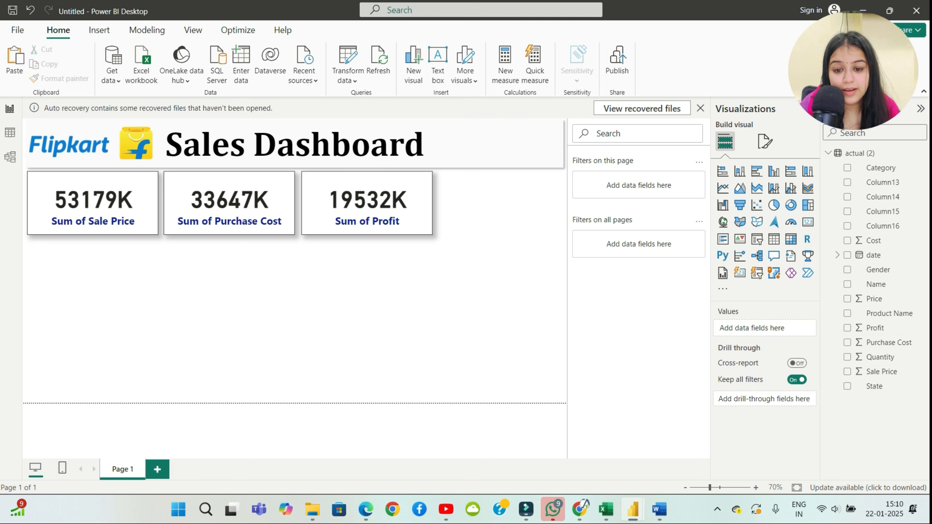
drag(367, 203, 367, 203)
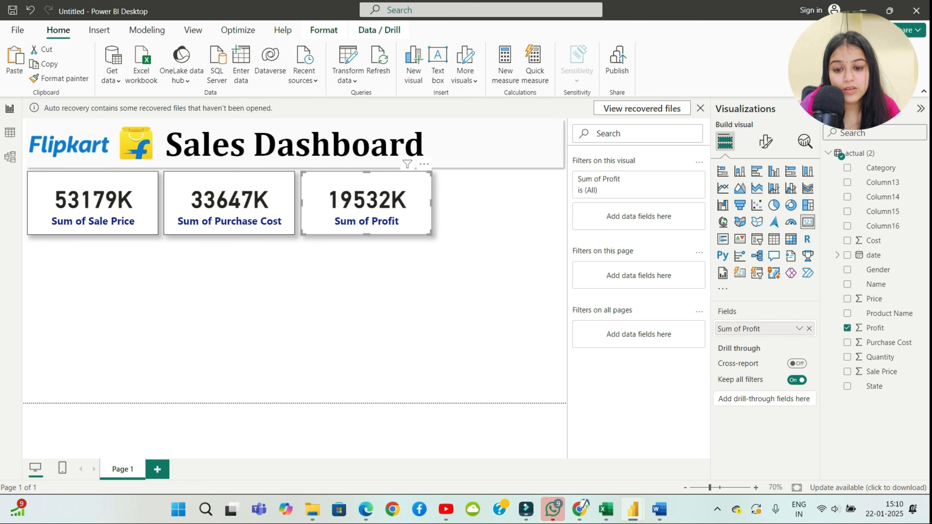
key(Escape)
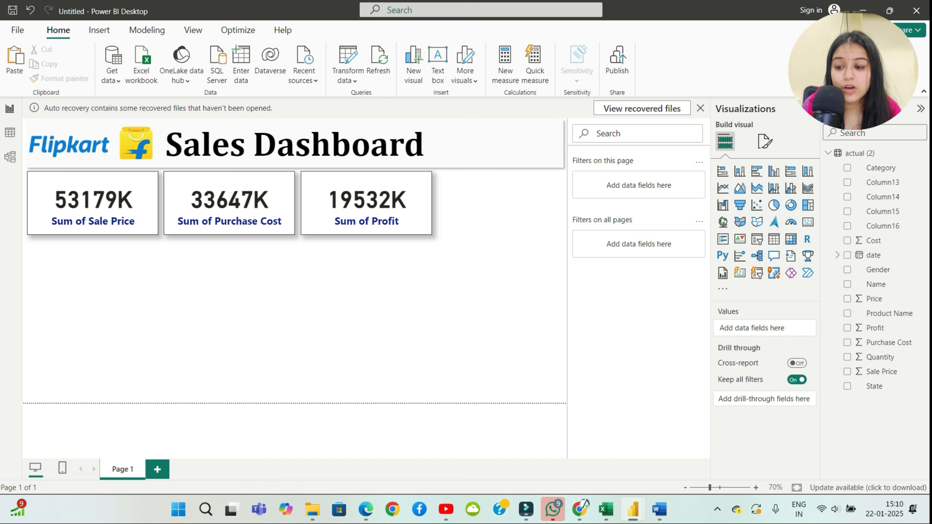
Step: Review the actual (2) data table, checking the Sale Price and Profit columns, and return to the report page
click(10, 133)
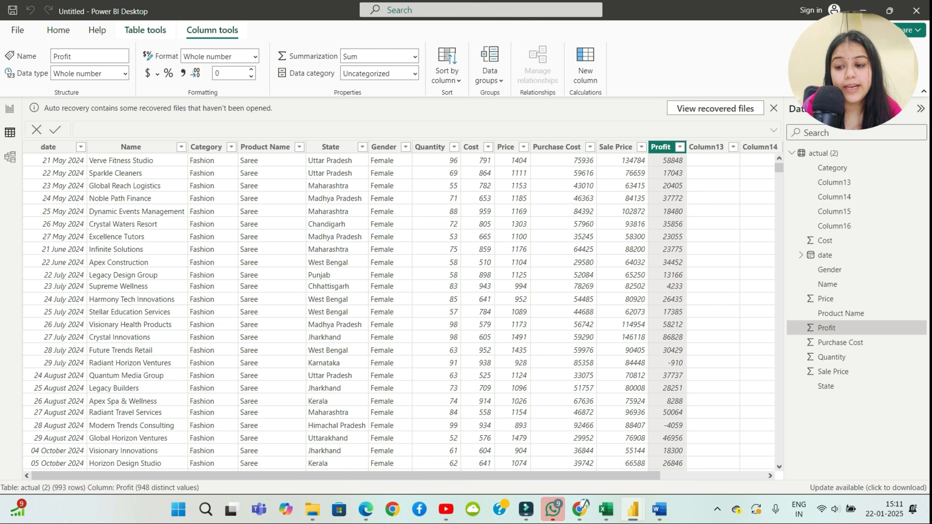
click(9, 108)
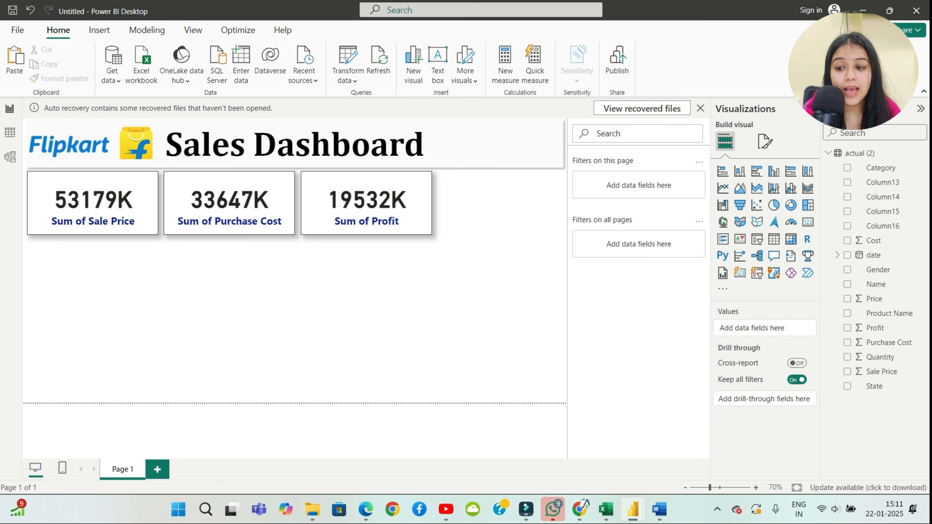
click(10, 132)
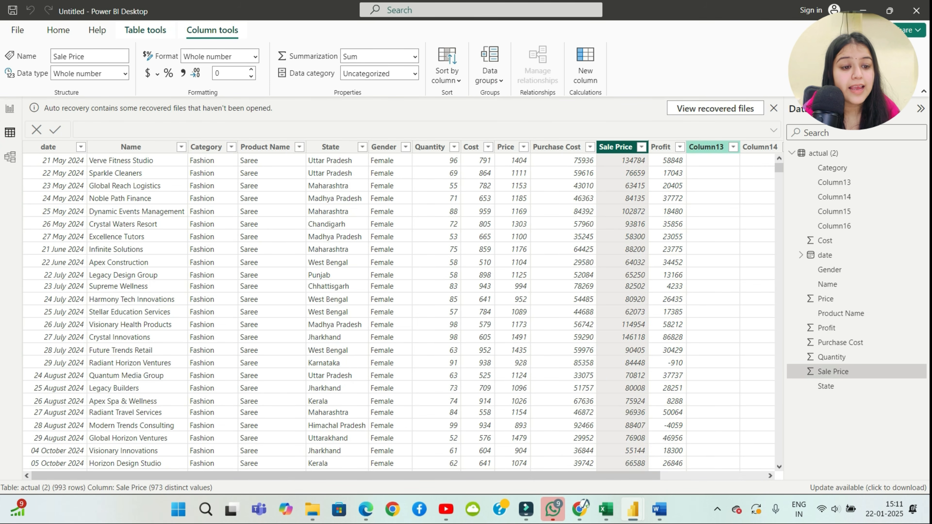
click(660, 146)
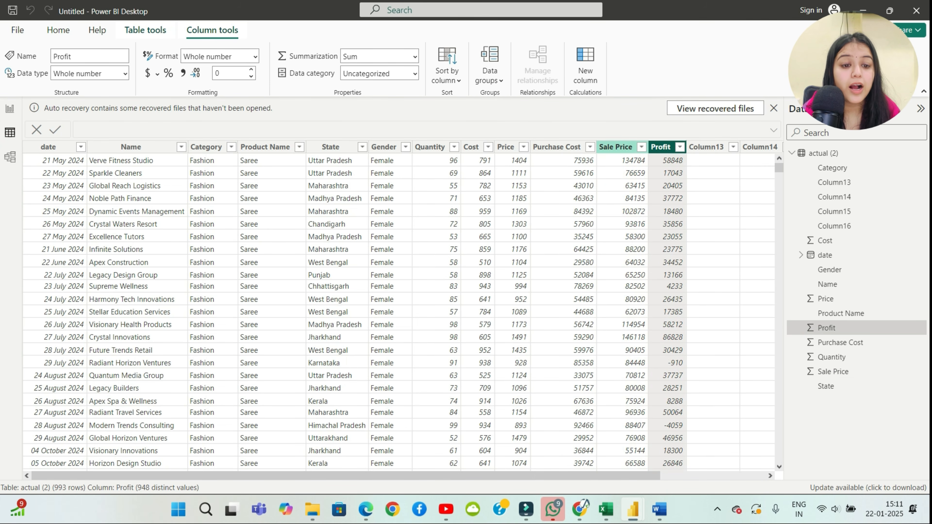
click(620, 146)
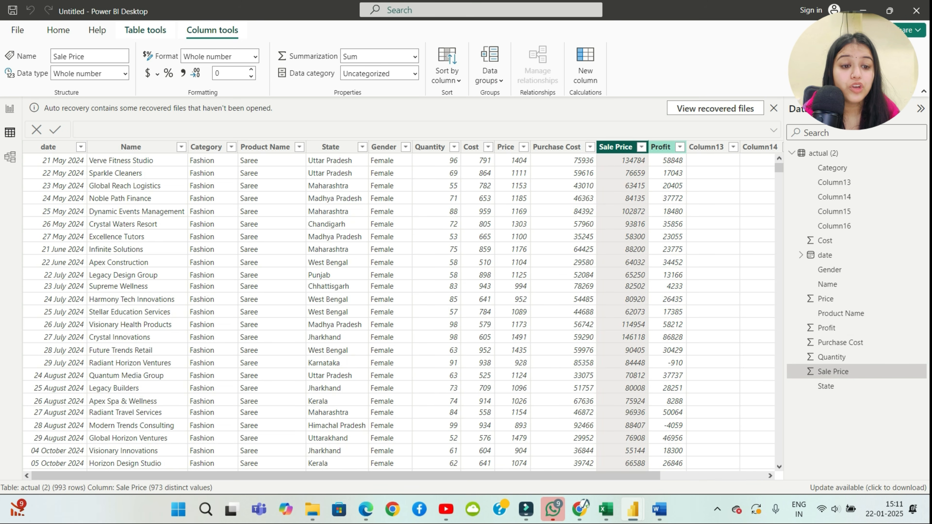
click(660, 146)
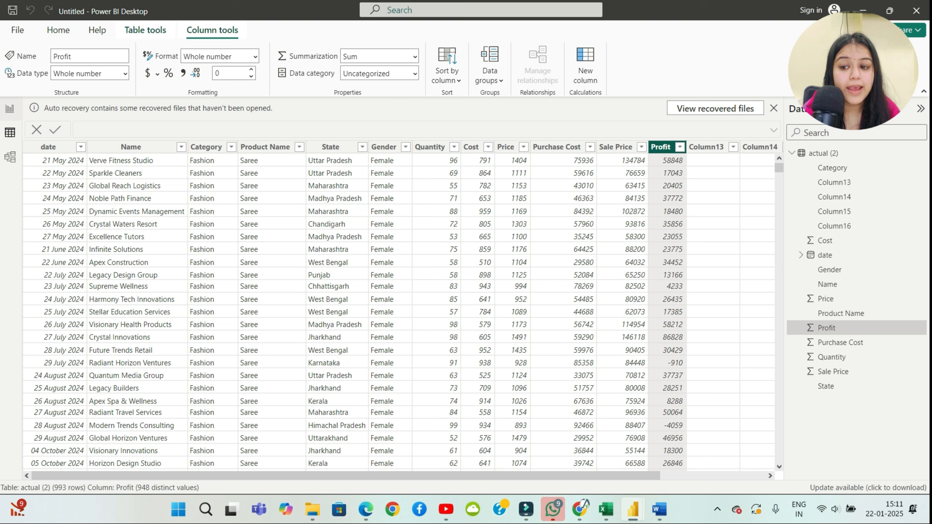
click(10, 109)
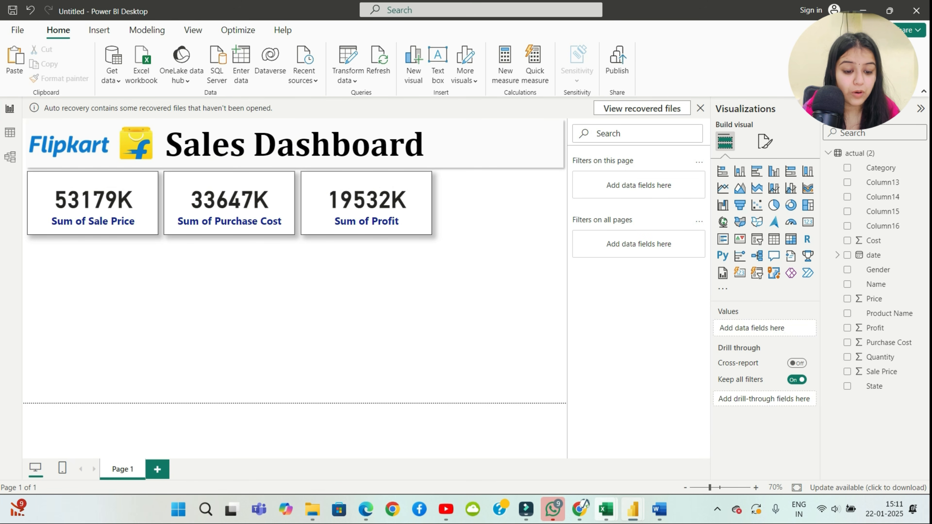
Step: Switch to the DASHBOARD FINAL workbook in Excel, examine the charts on its dashboard sheet, and return to Power BI
mouse_move(606, 509)
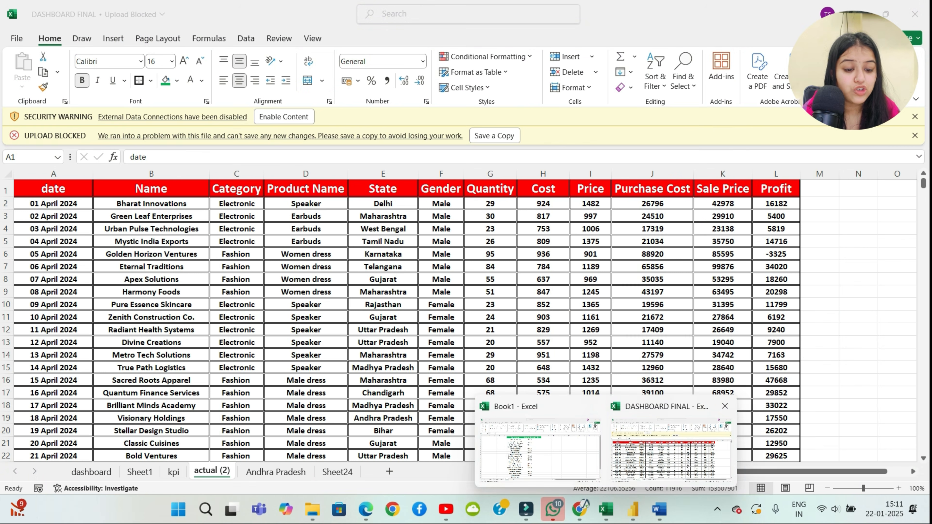
click(671, 450)
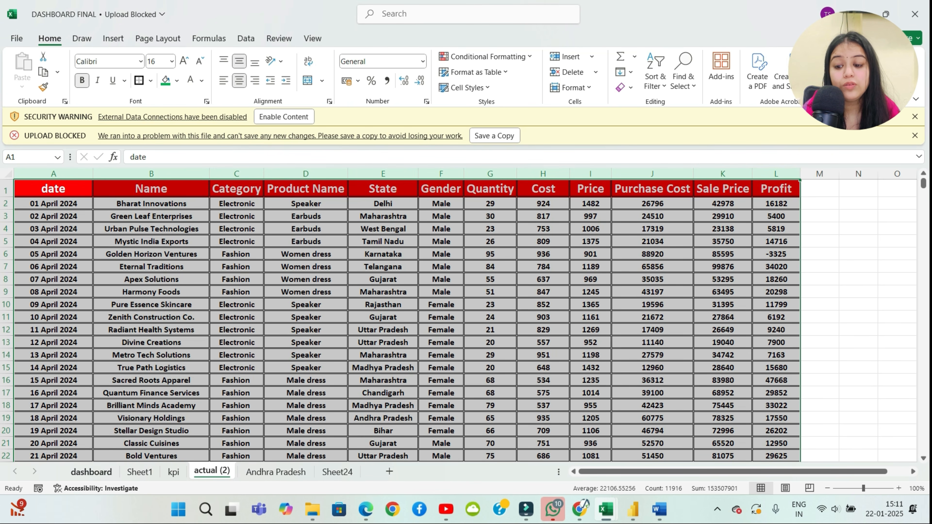
click(91, 472)
scroll(466, 319, down, 2)
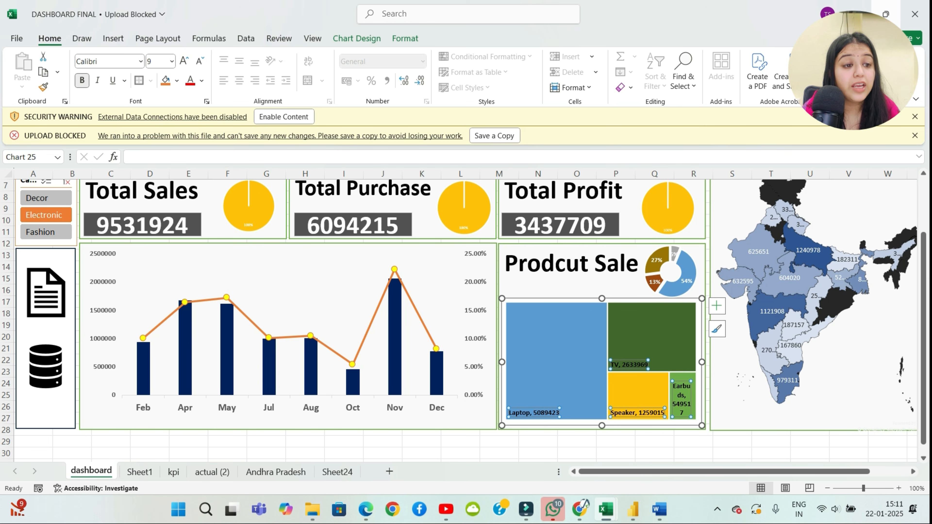
key(alt+Tab)
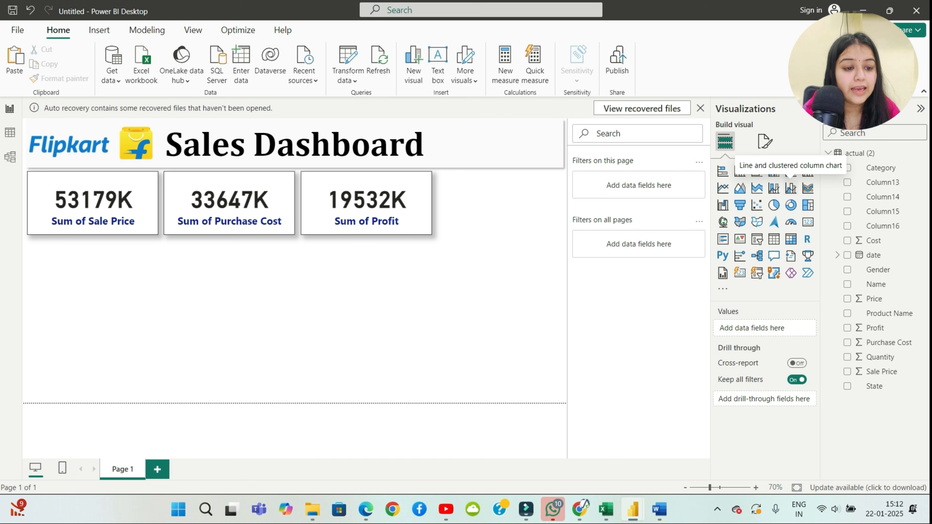
Step: Insert a line and clustered column chart below the cards and enlarge it to about one and a half card widths
click(791, 188)
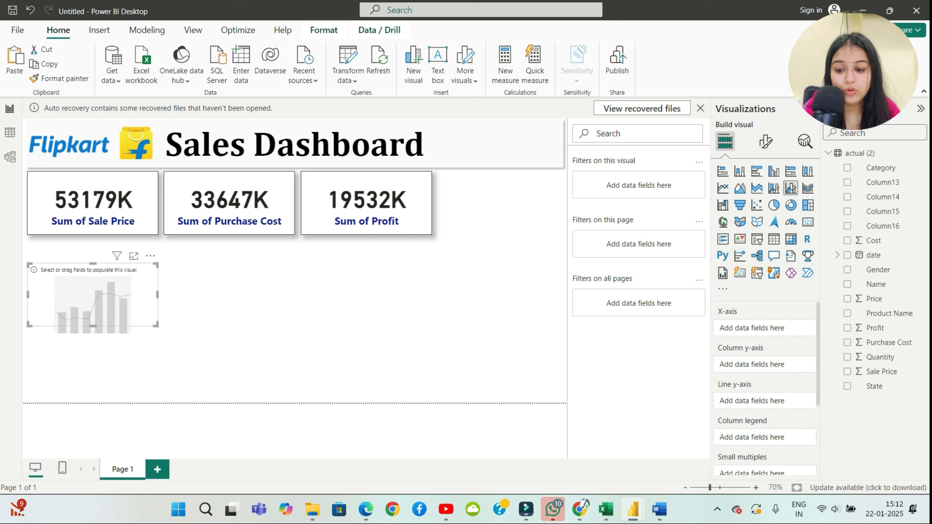
drag(157, 325, 281, 403)
drag(154, 323, 154, 304)
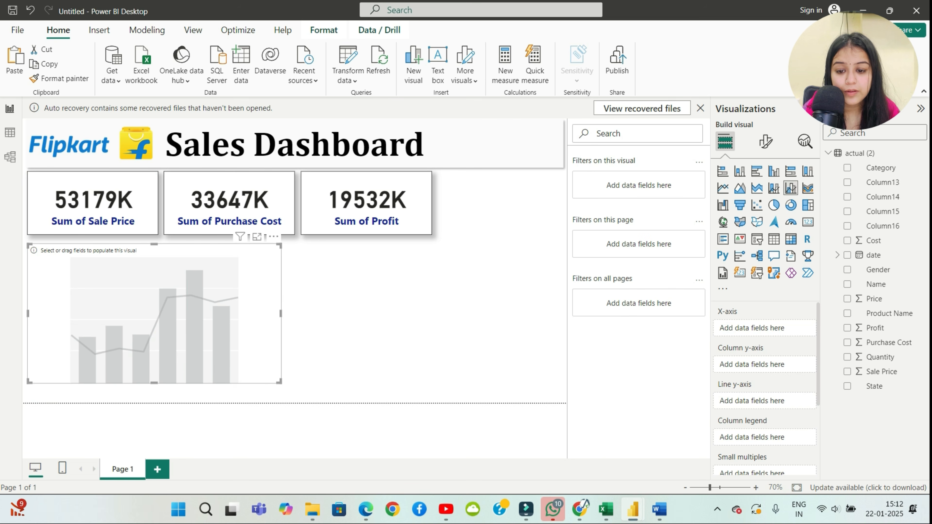
drag(280, 382, 251, 377)
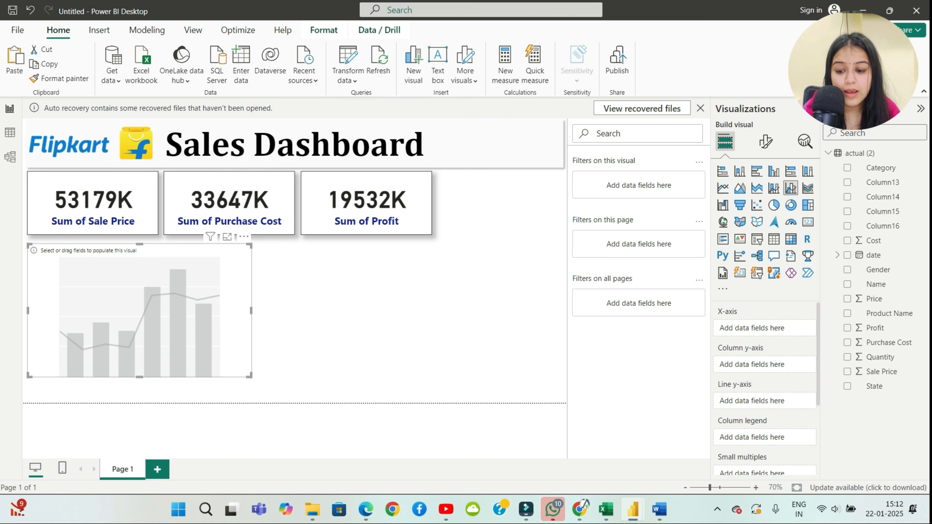
drag(139, 377, 139, 392)
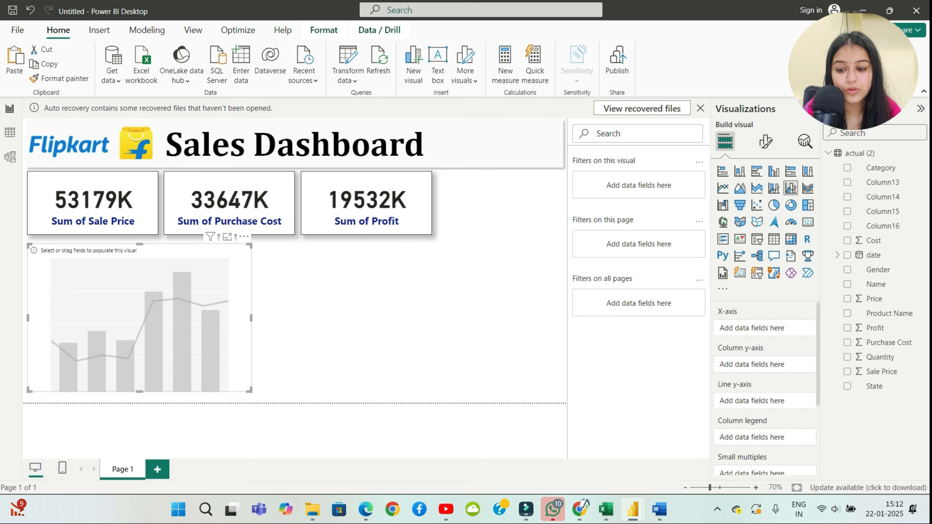
key(Escape)
click(140, 318)
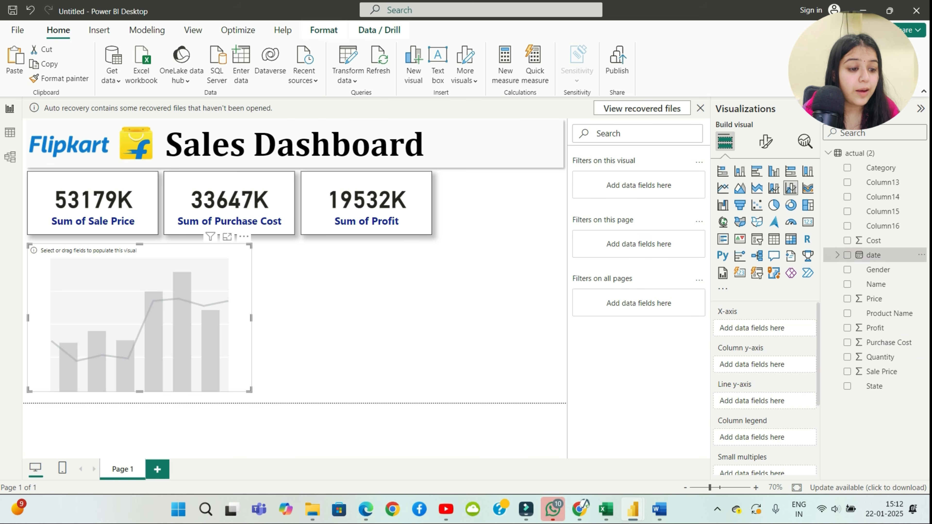
Step: Add the date field to the chart's X-axis and remove Year, Month and Day, keeping only Quarter
click(847, 255)
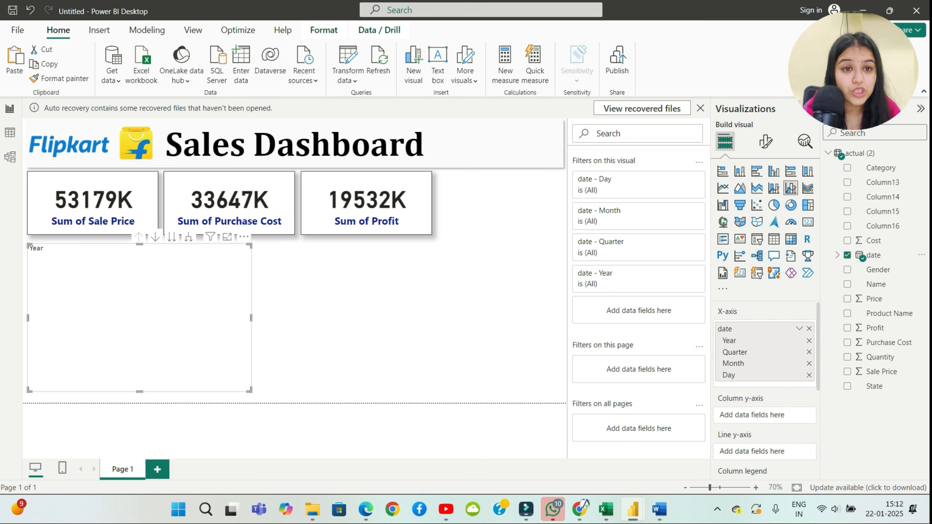
click(809, 340)
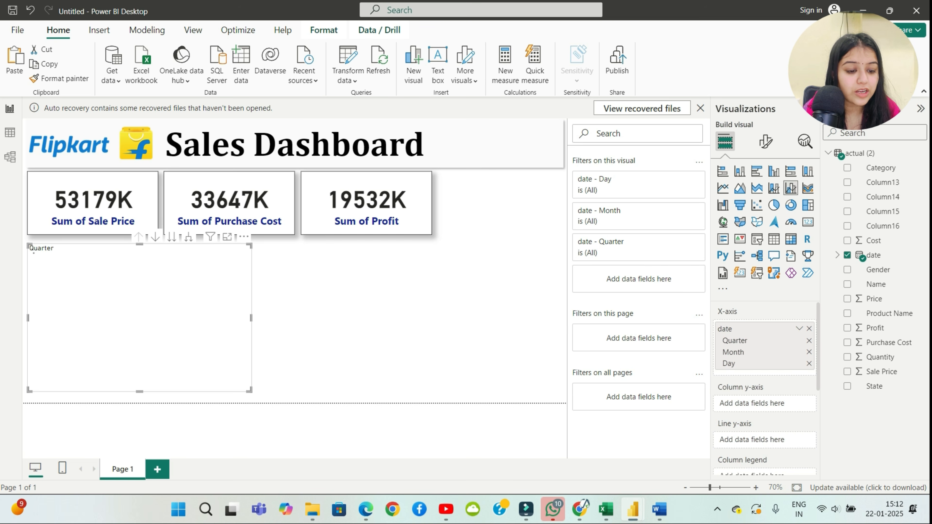
click(808, 351)
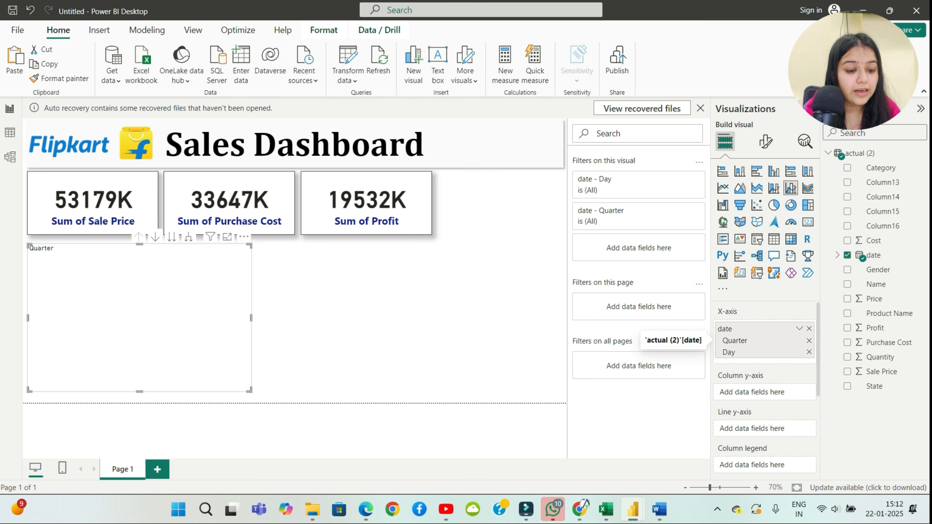
click(808, 352)
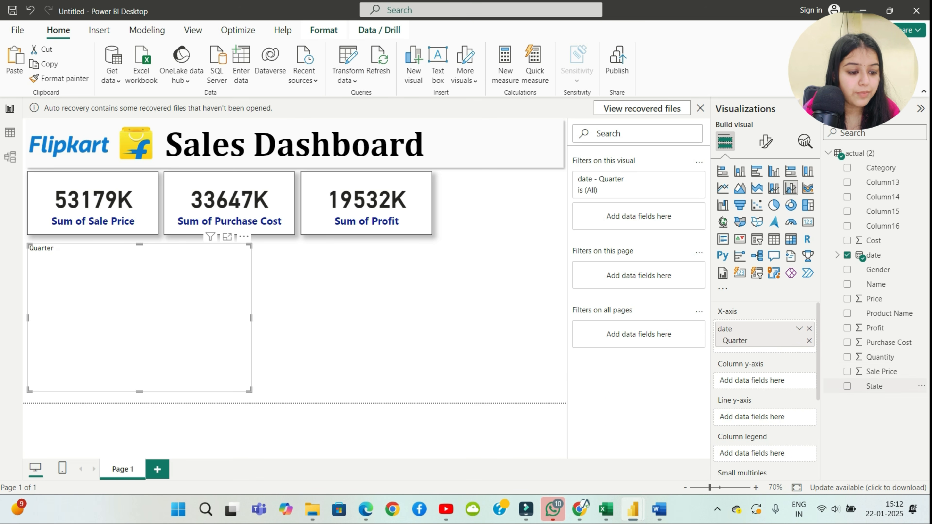
Step: Plot Sale Price as the chart's columns and Profit as its line, checking the Excel dashboard for reference
click(847, 371)
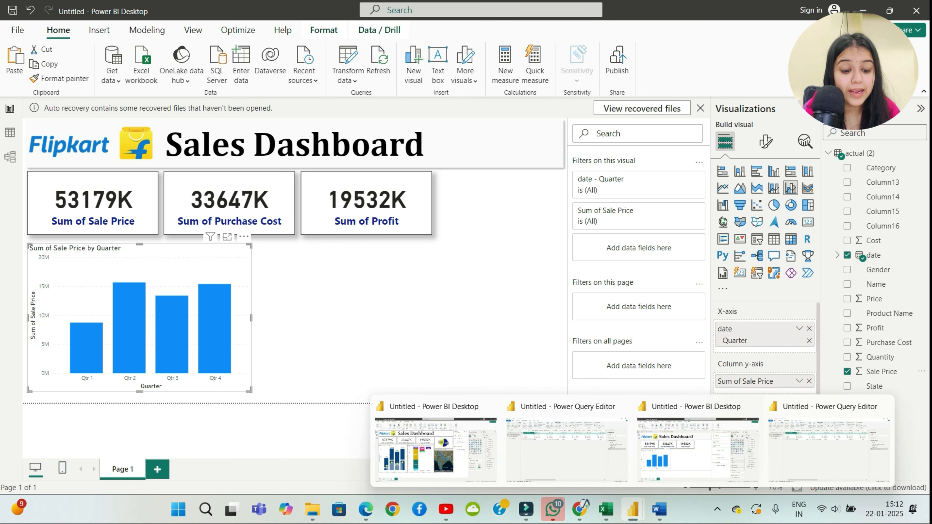
mouse_move(606, 509)
click(670, 449)
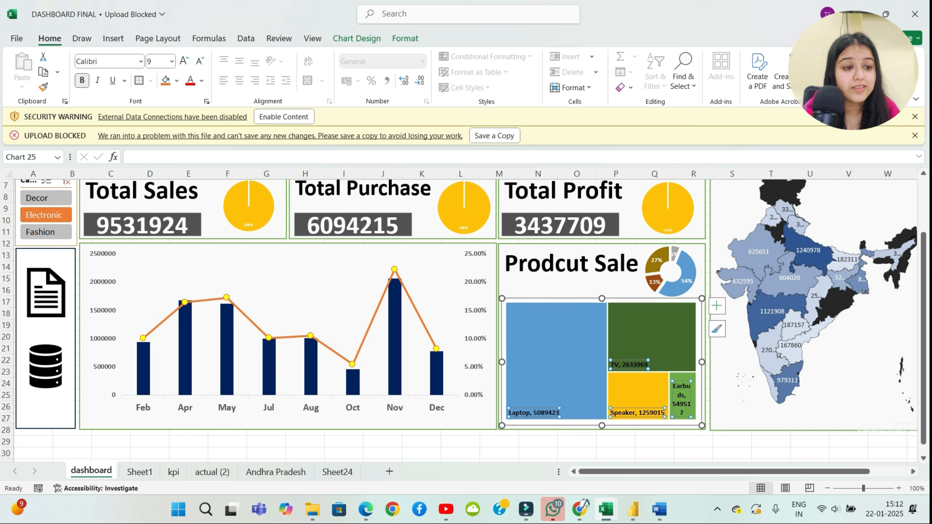
click(856, 14)
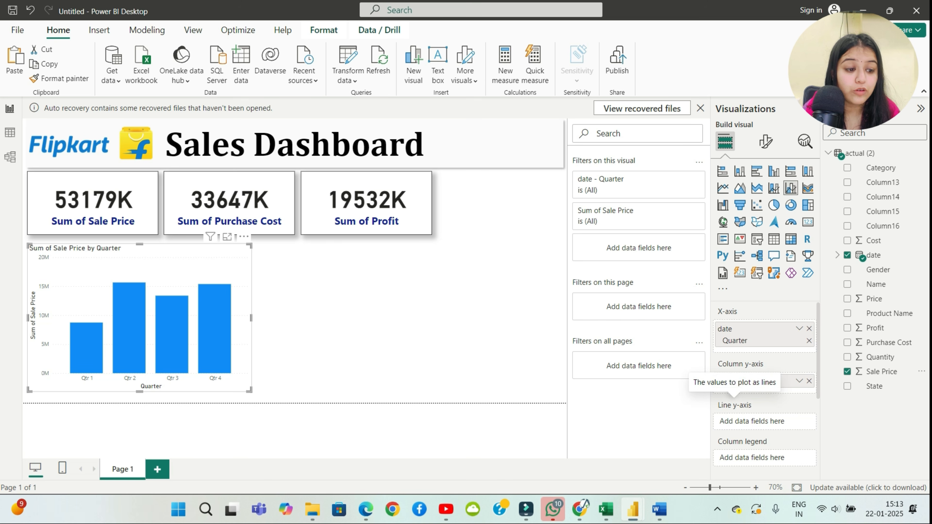
drag(874, 328, 759, 421)
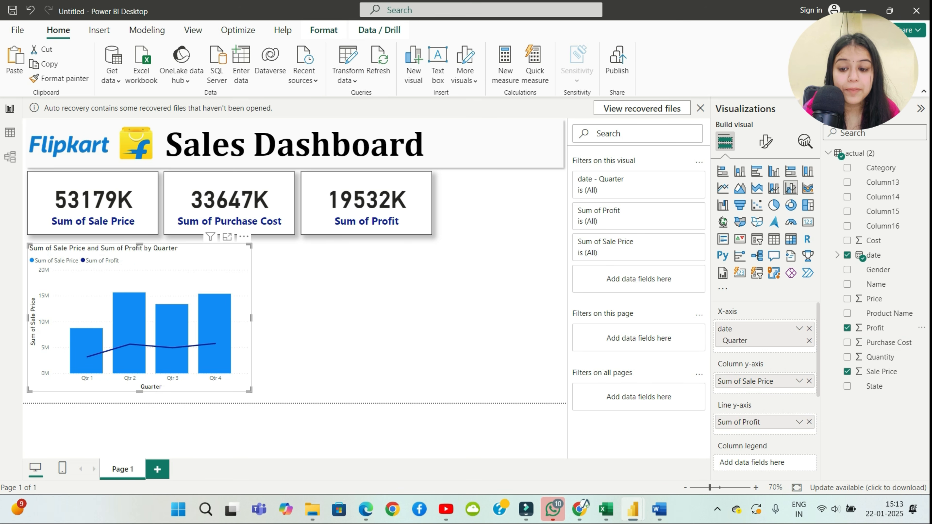
key(Escape)
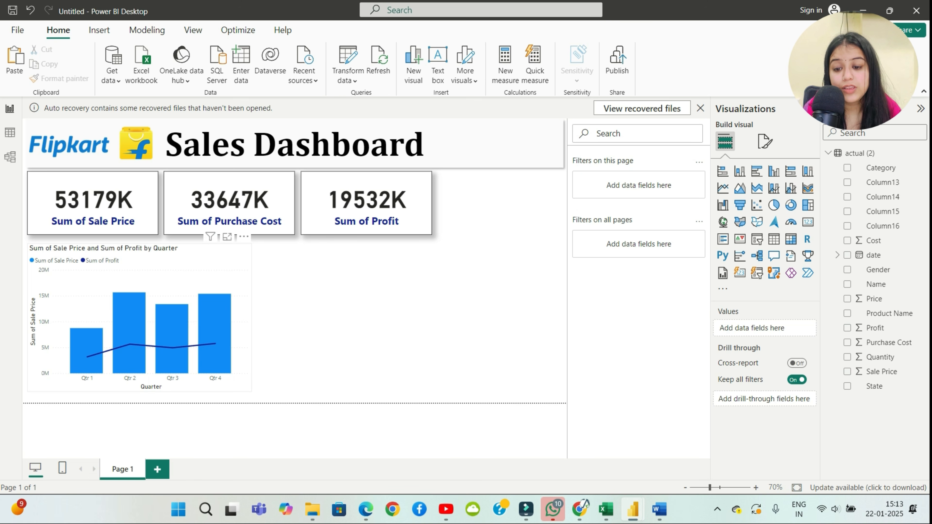
Step: Copy the Sale Price card's formatting onto the combo chart with Format painter
click(147, 316)
click(93, 202)
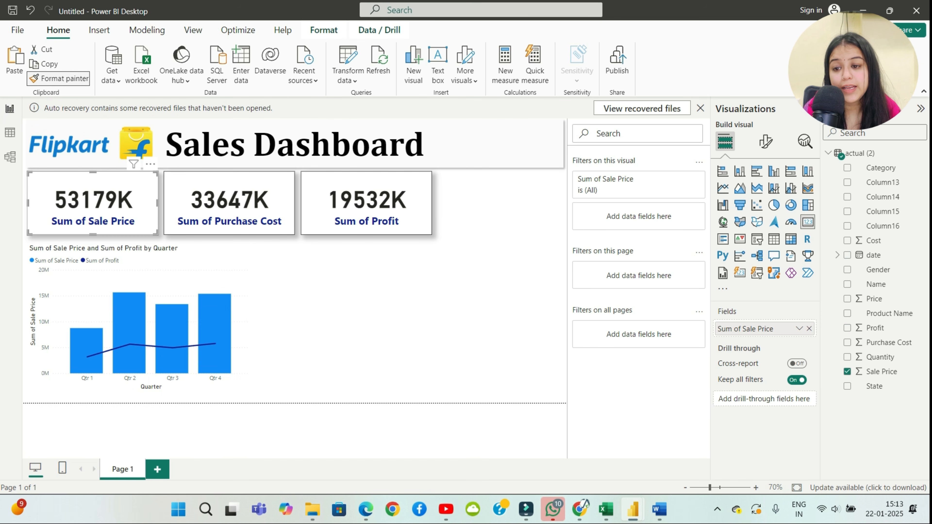
click(58, 78)
click(147, 316)
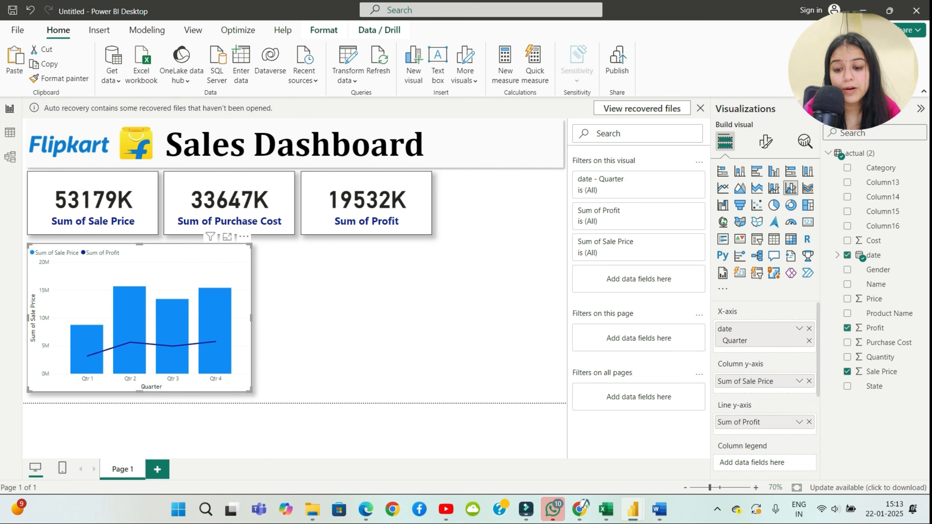
key(Escape)
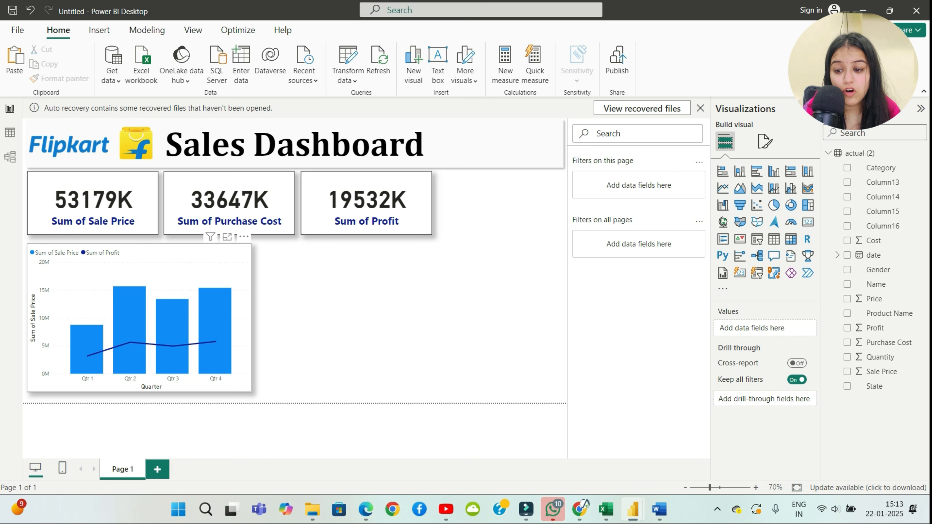
Step: Move the combo chart slightly up toward the cards and extend its lower edge almost to the page boundary
drag(139, 276, 139, 271)
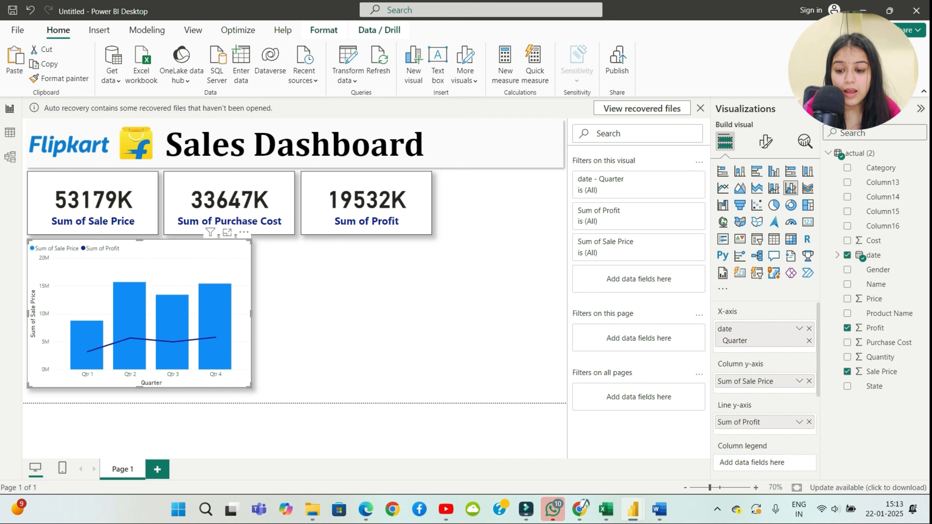
drag(250, 387, 252, 398)
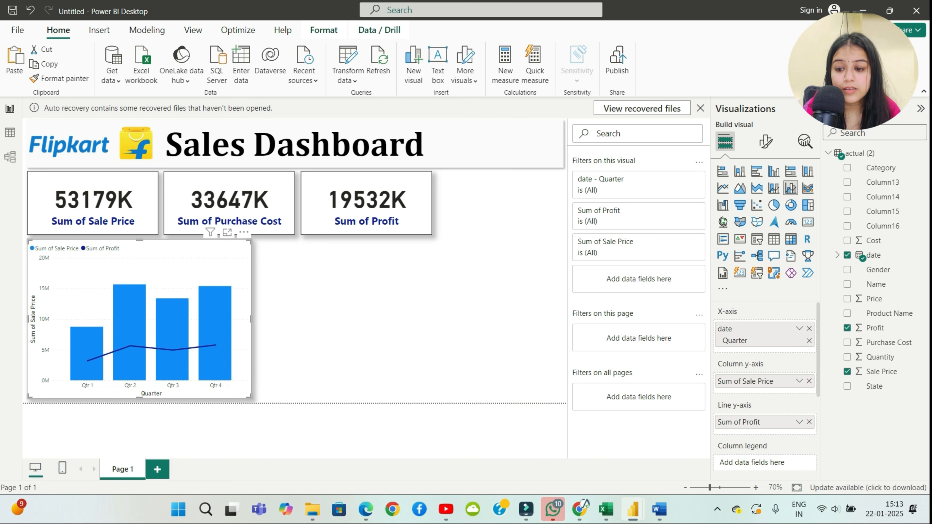
key(Escape)
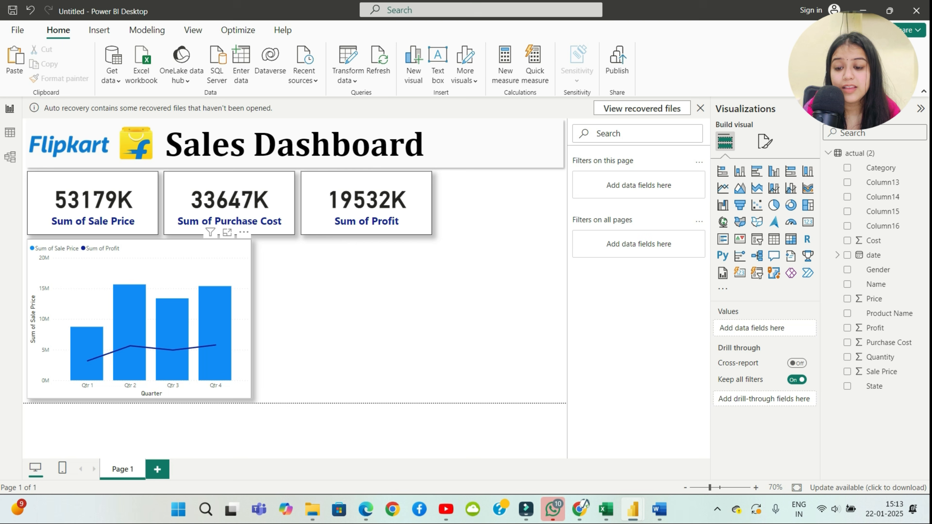
Step: Make the combo chart's X-axis values bold and set their font size to 11
click(165, 268)
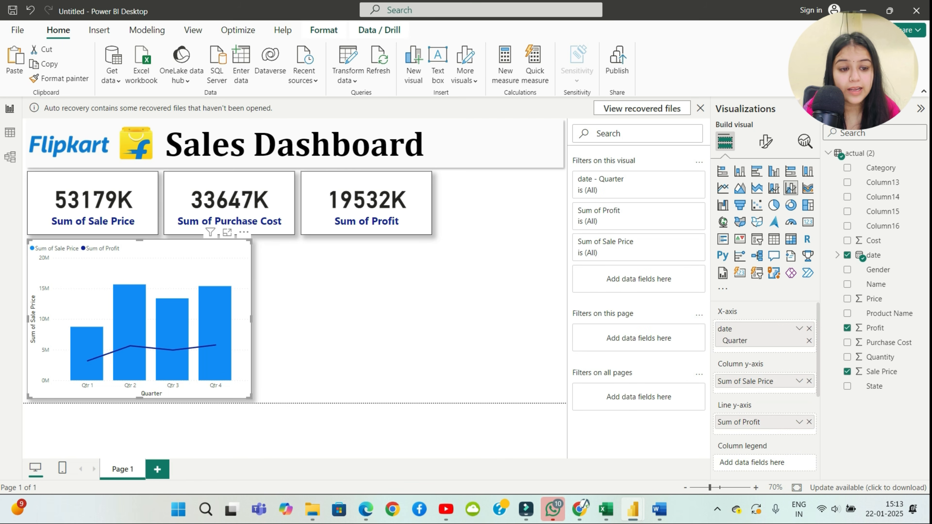
click(765, 141)
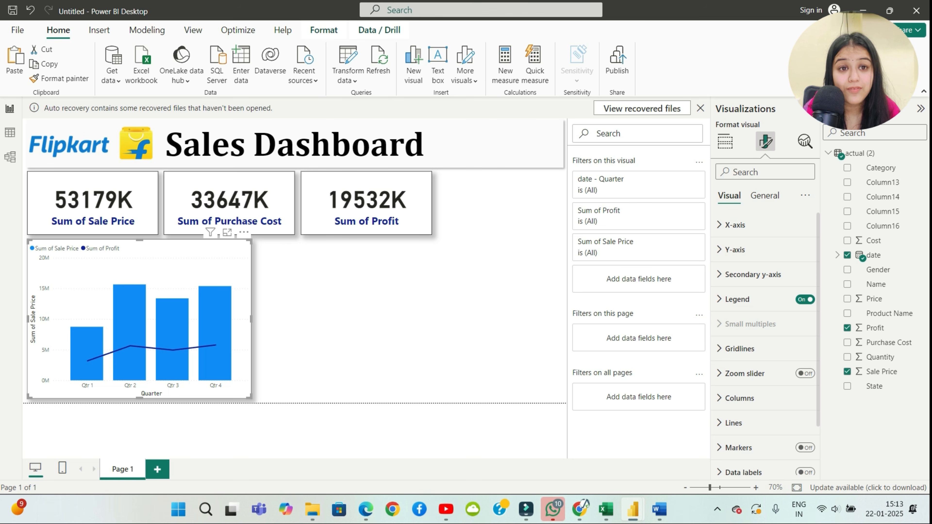
click(734, 225)
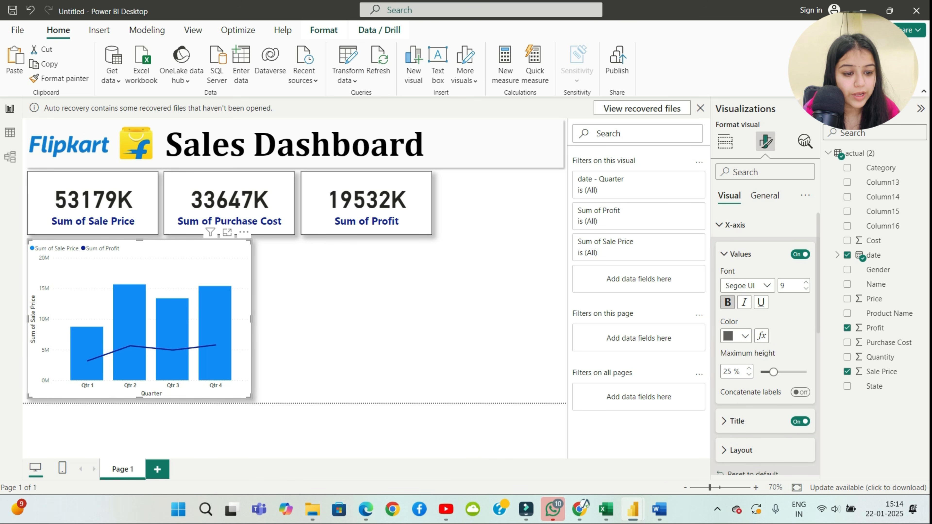
click(806, 283)
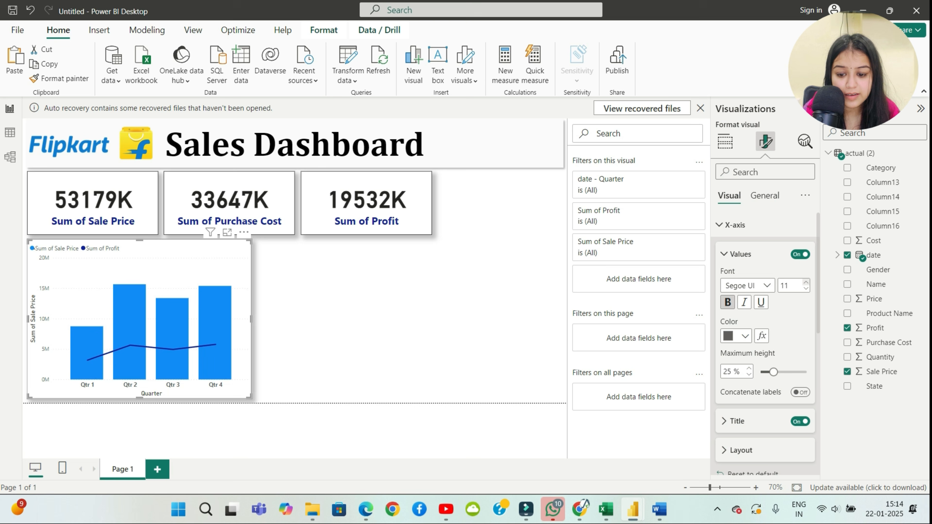
Step: Raise the combo chart's X-axis values to font size 12 and color them black
click(805, 283)
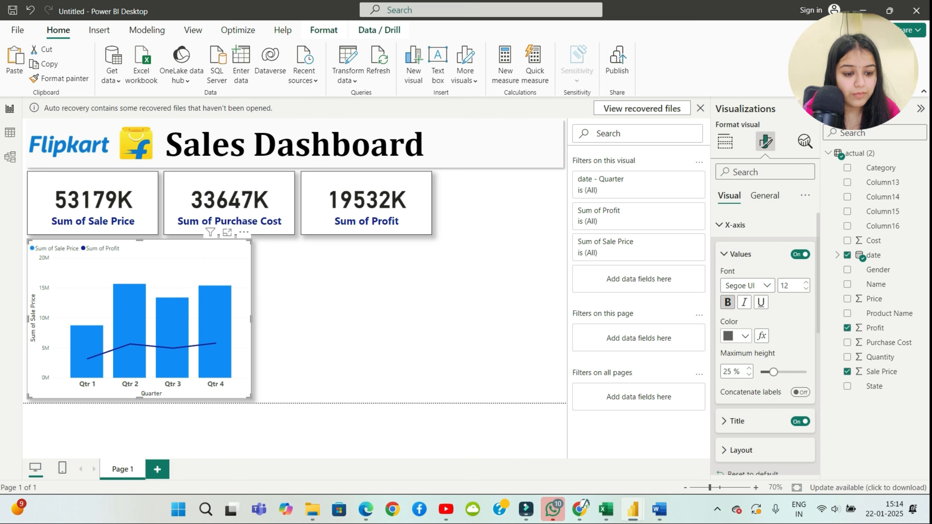
click(735, 336)
click(753, 282)
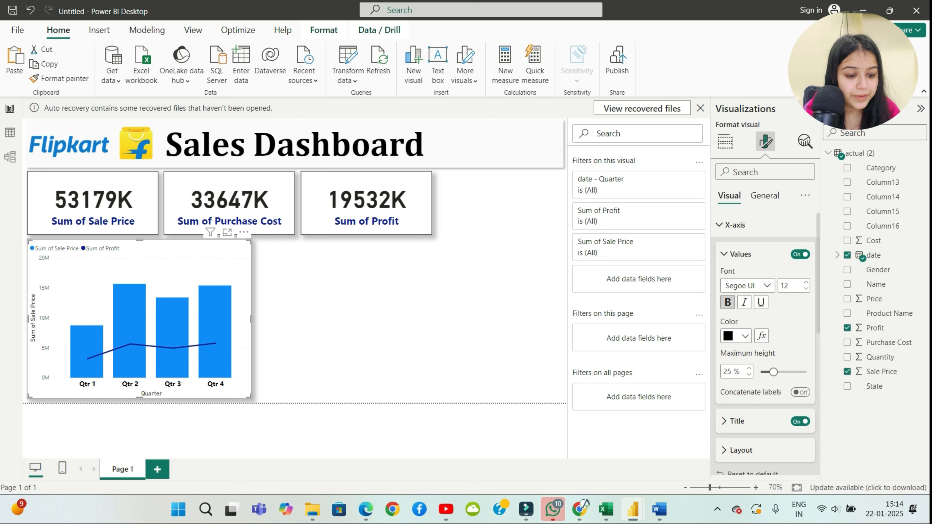
Step: Review the X-axis title's style options and turn the title off
click(748, 421)
scroll(761, 411, down, 3)
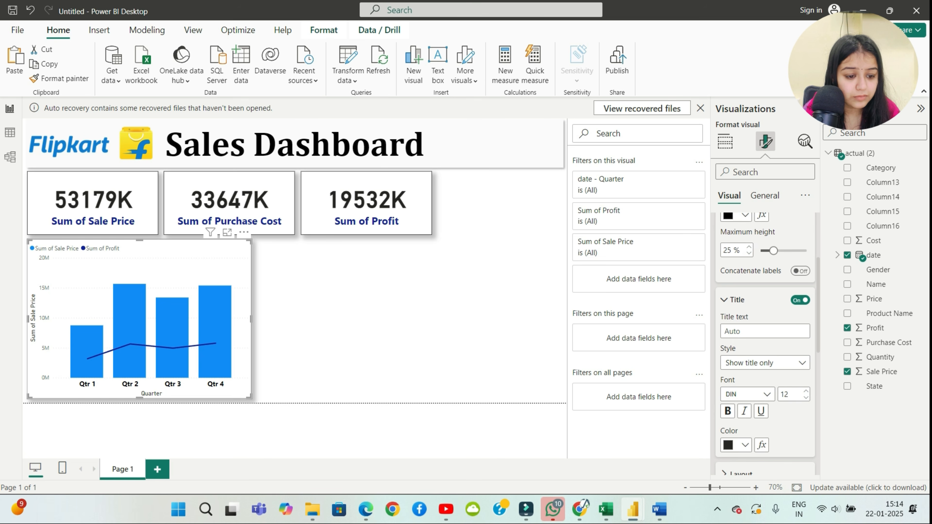
click(765, 301)
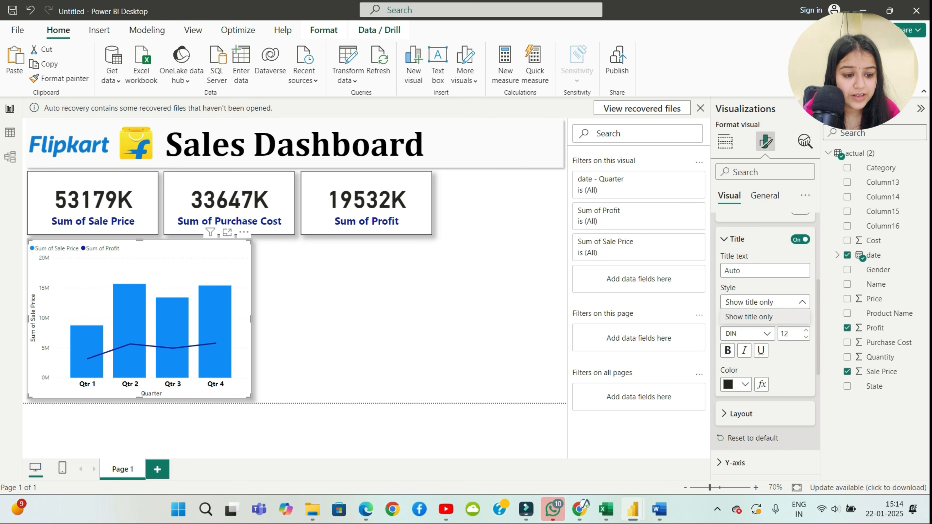
click(748, 317)
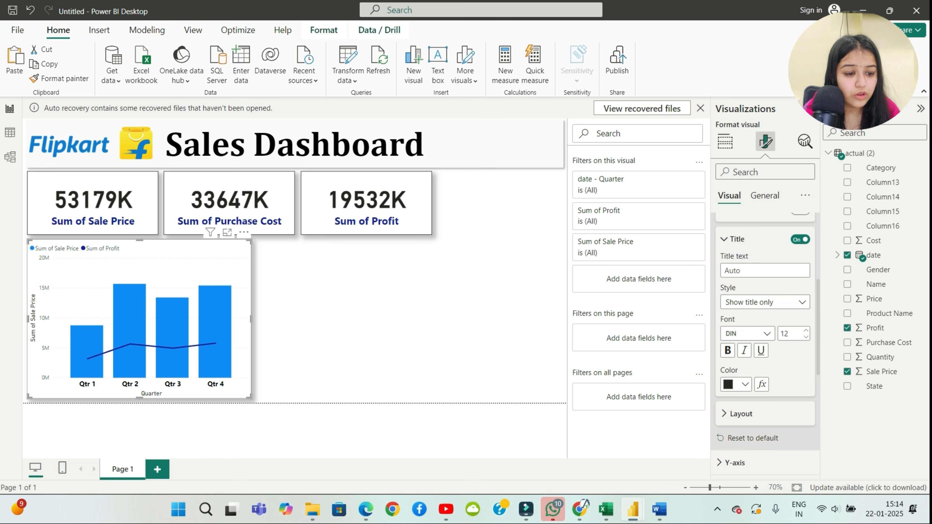
click(800, 239)
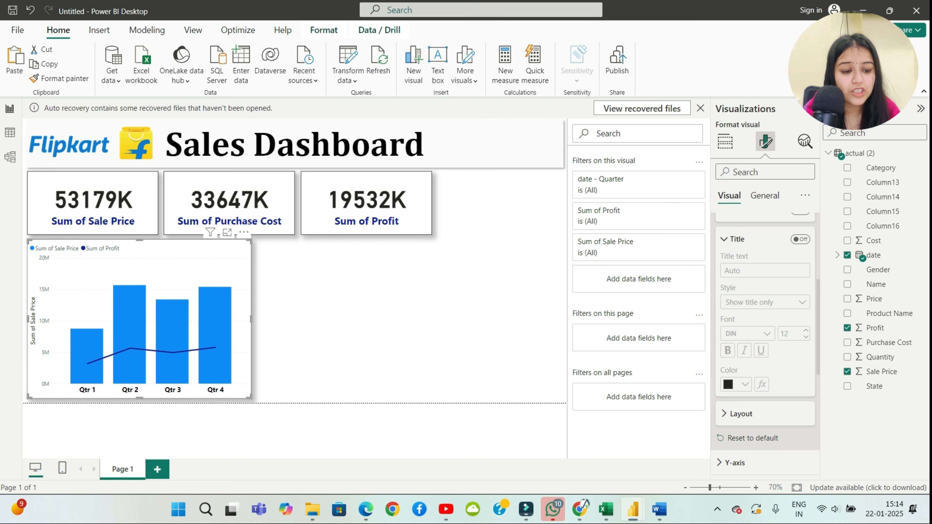
click(800, 239)
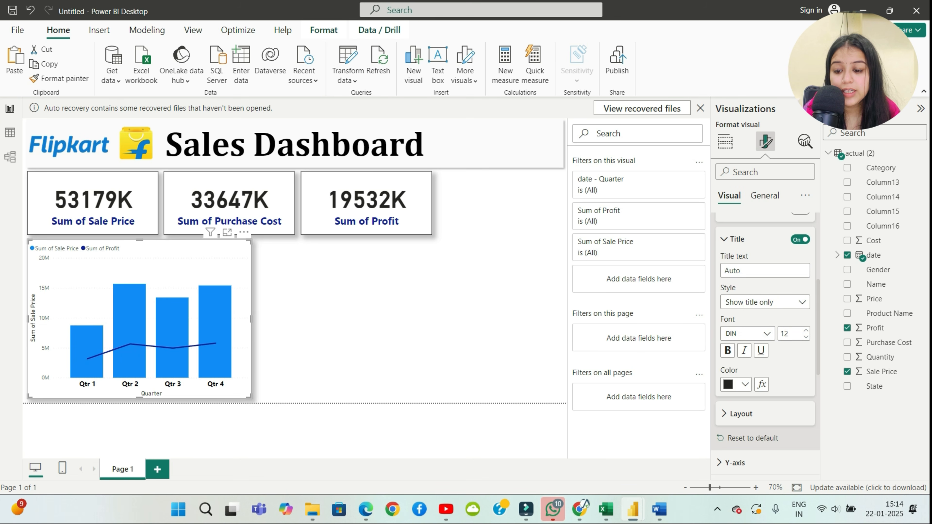
click(800, 239)
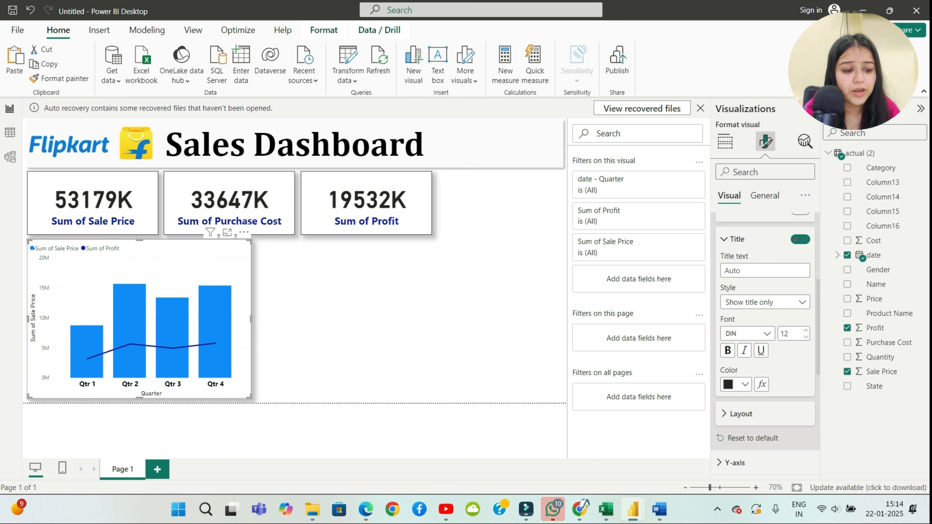
Step: Invert the range of the combo chart's Y-axis
scroll(766, 330, down, 2)
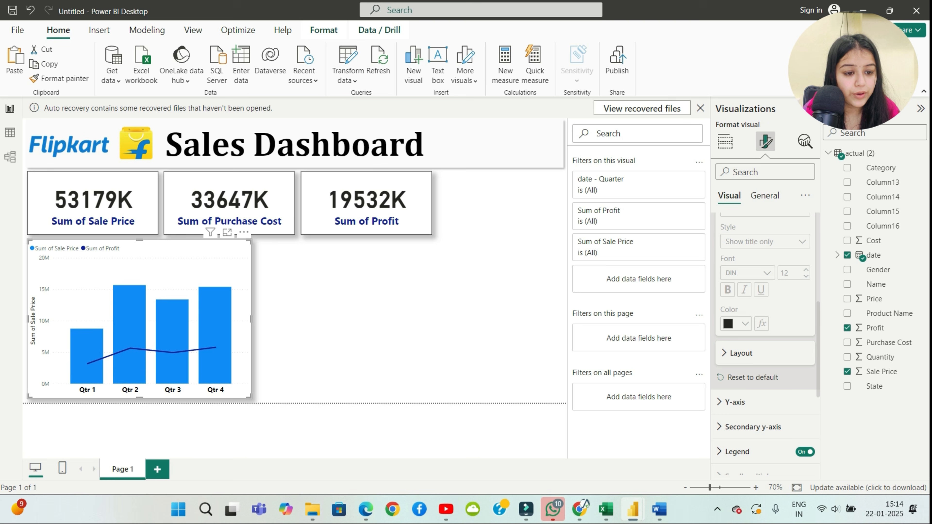
scroll(766, 330, up, 5)
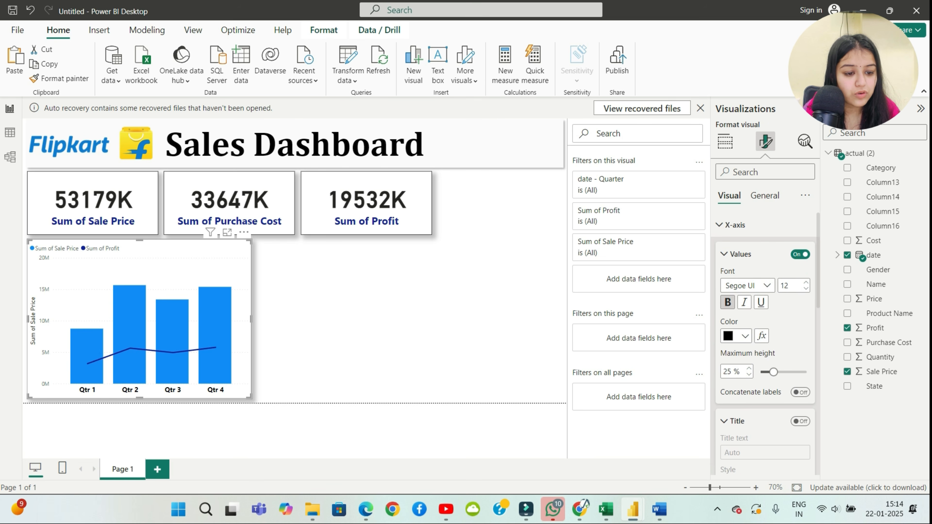
click(734, 225)
click(735, 249)
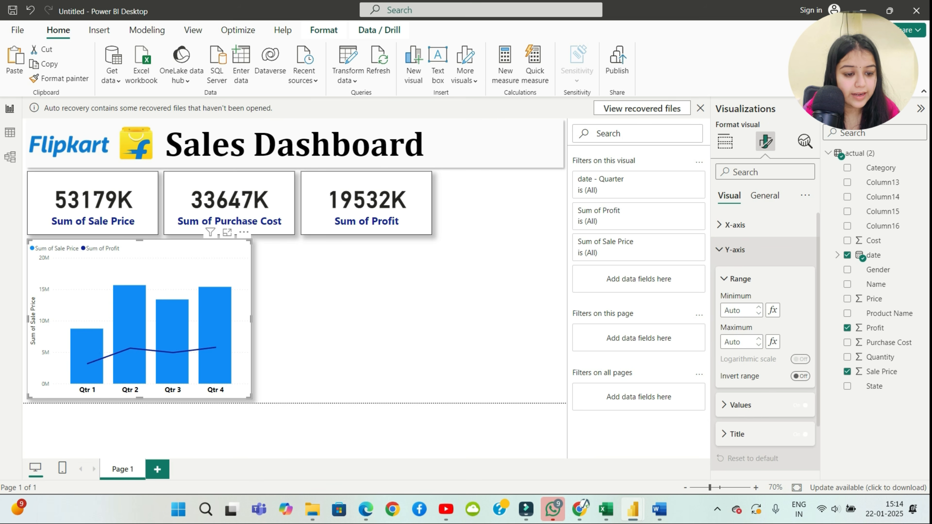
scroll(764, 341, down, 2)
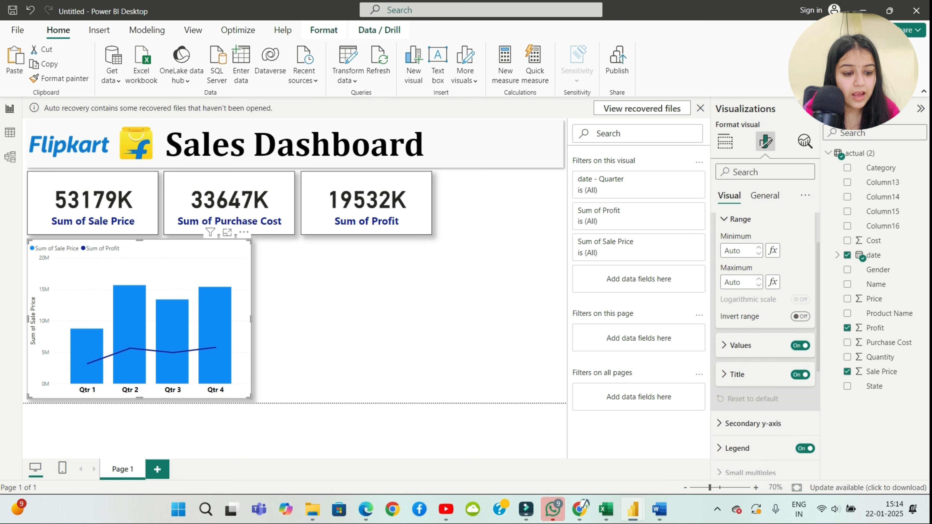
scroll(765, 341, up, 2)
click(799, 376)
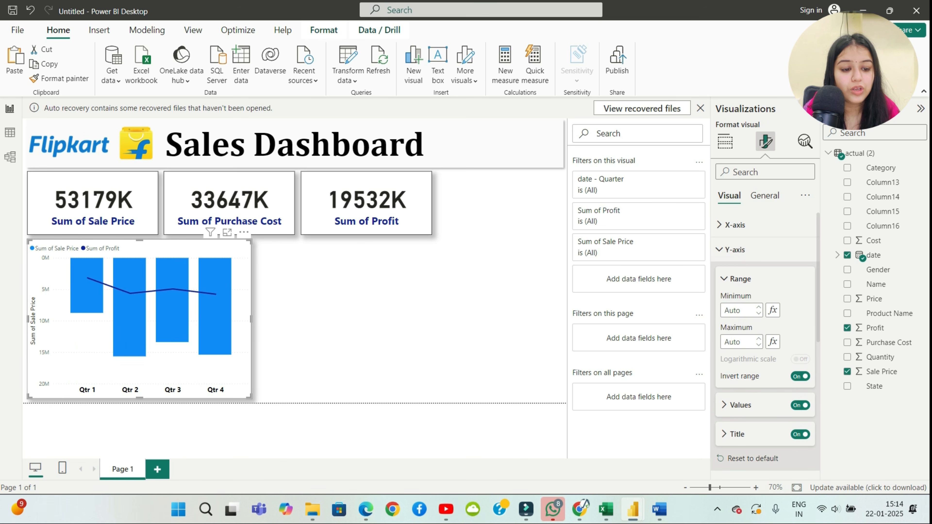
Step: Turn off the Y-axis inverted range and format the Y-axis values as bold, black, size 10
click(800, 376)
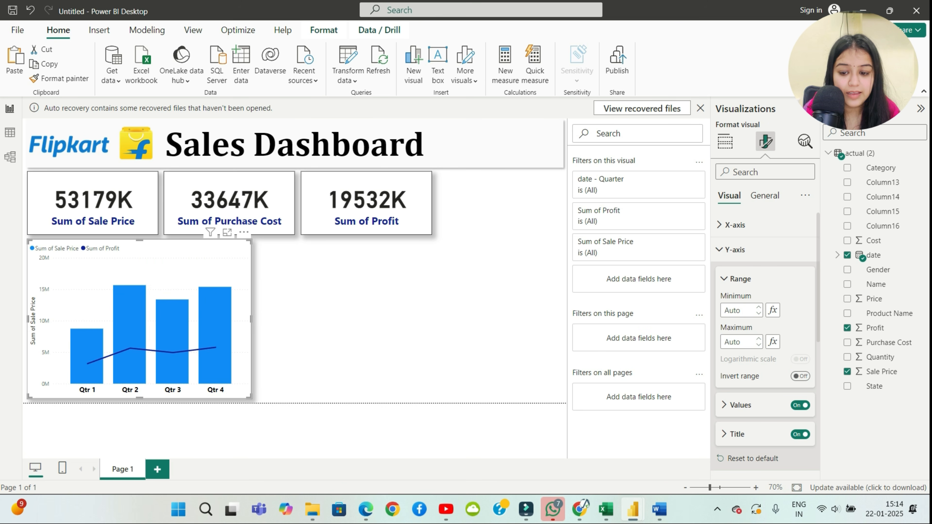
click(740, 405)
scroll(765, 330, down, 3)
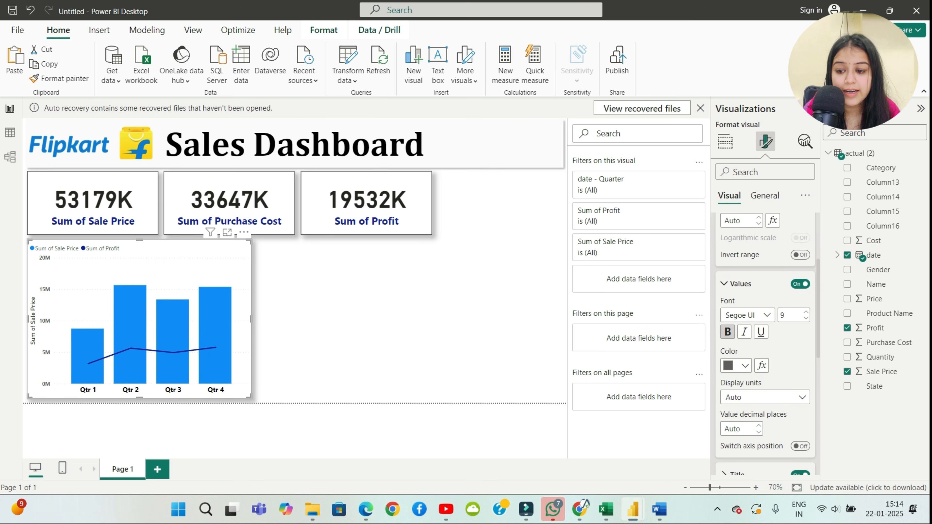
click(736, 365)
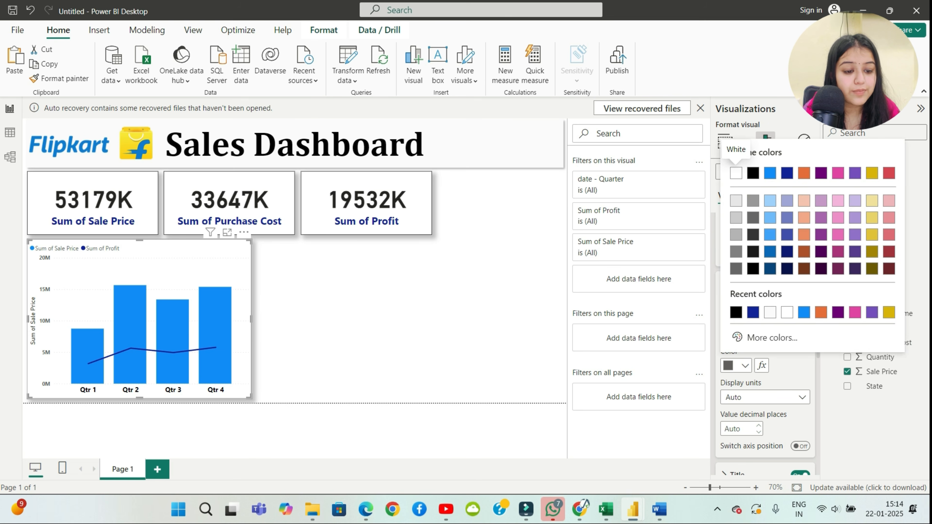
click(752, 172)
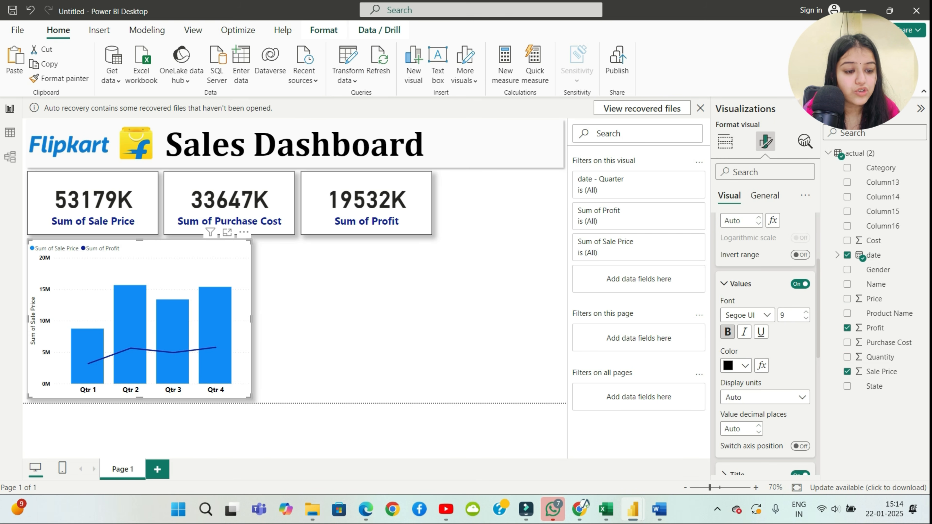
click(805, 312)
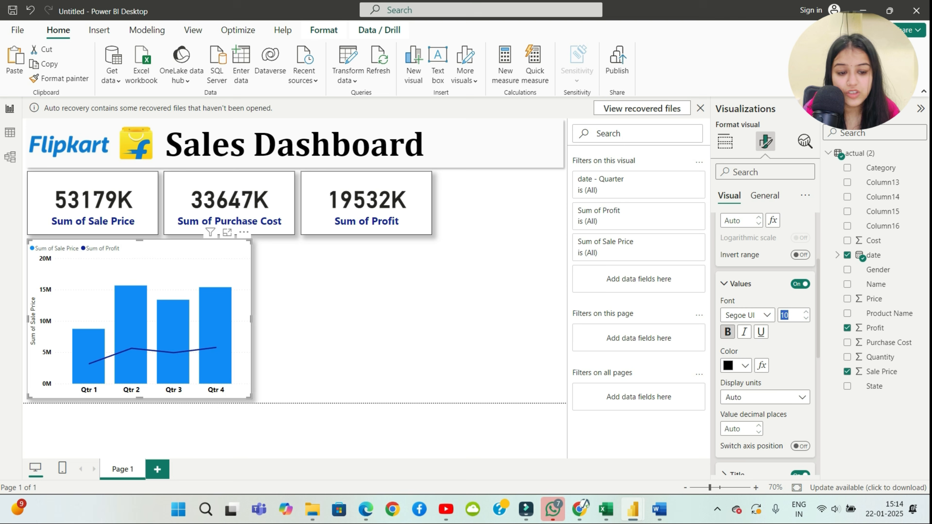
Step: Set the display units of the Y-axis values to Thousands
scroll(764, 330, down, 3)
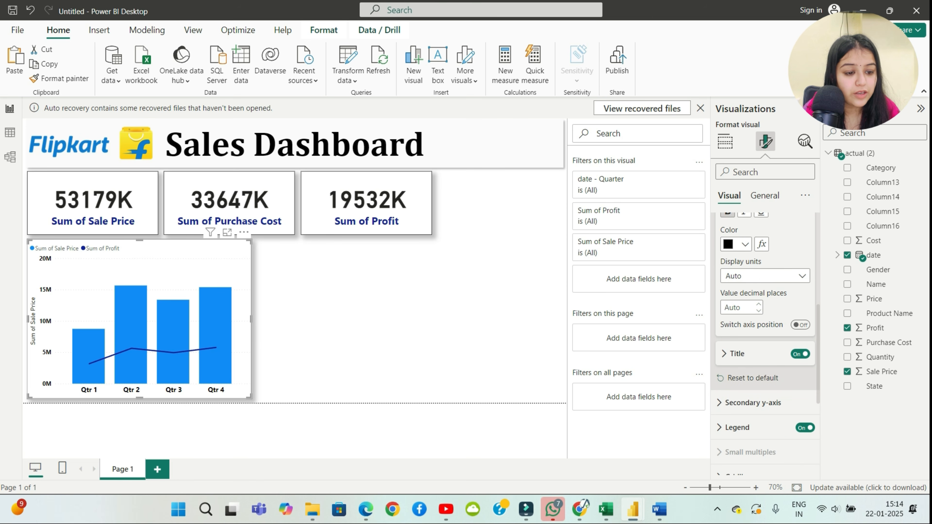
click(764, 275)
click(756, 319)
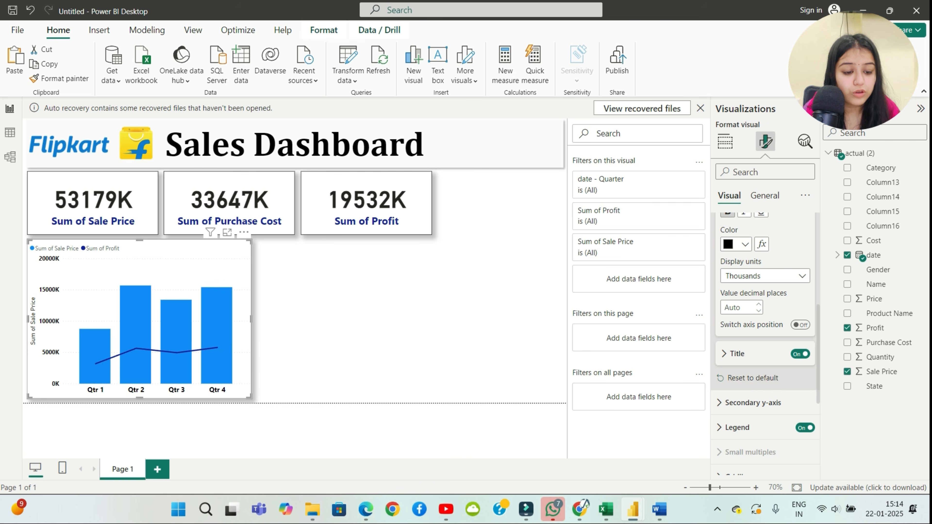
Step: Turn off the Y-axis title of the quarterly sales and profit chart
scroll(764, 293, down, 1)
scroll(764, 345, down, 1)
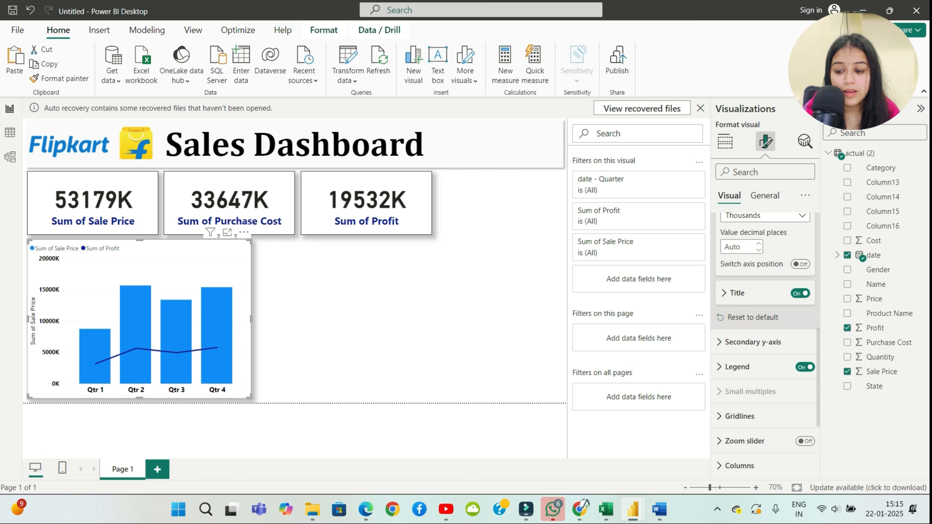
key(Escape)
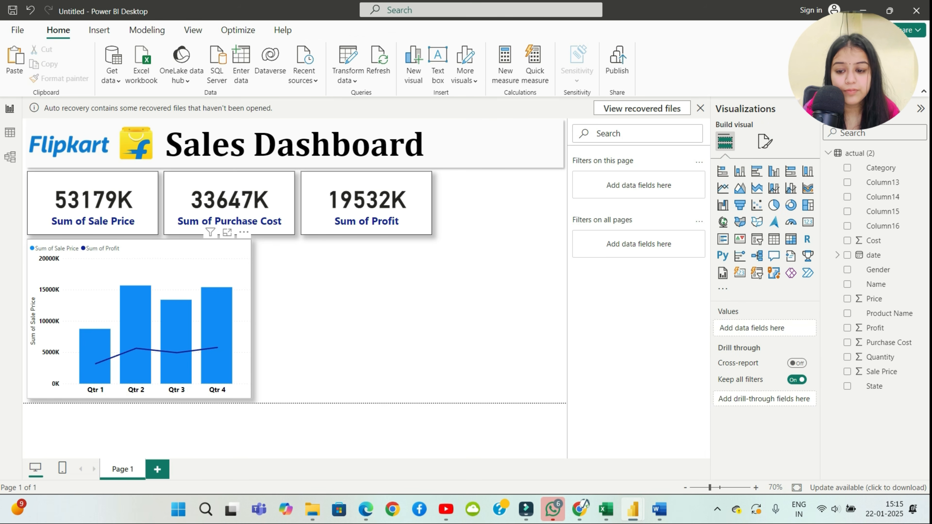
click(139, 268)
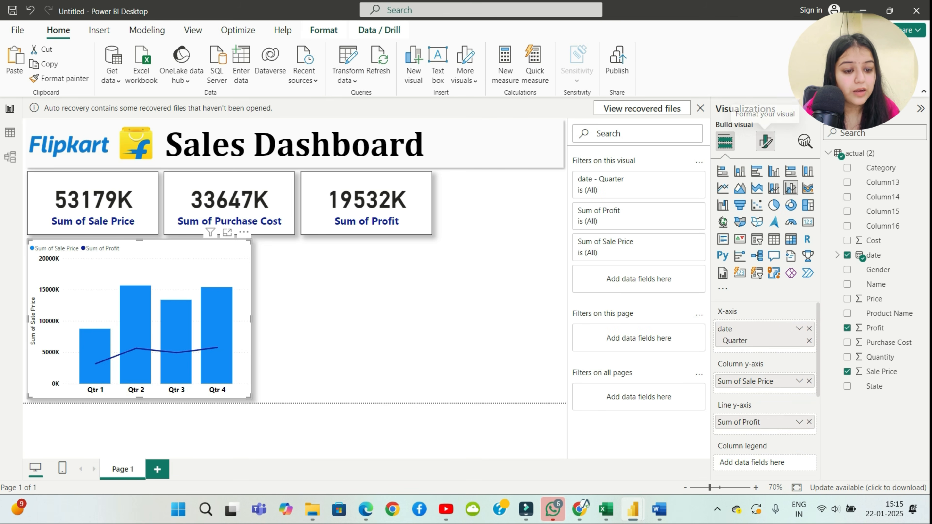
click(764, 142)
click(734, 250)
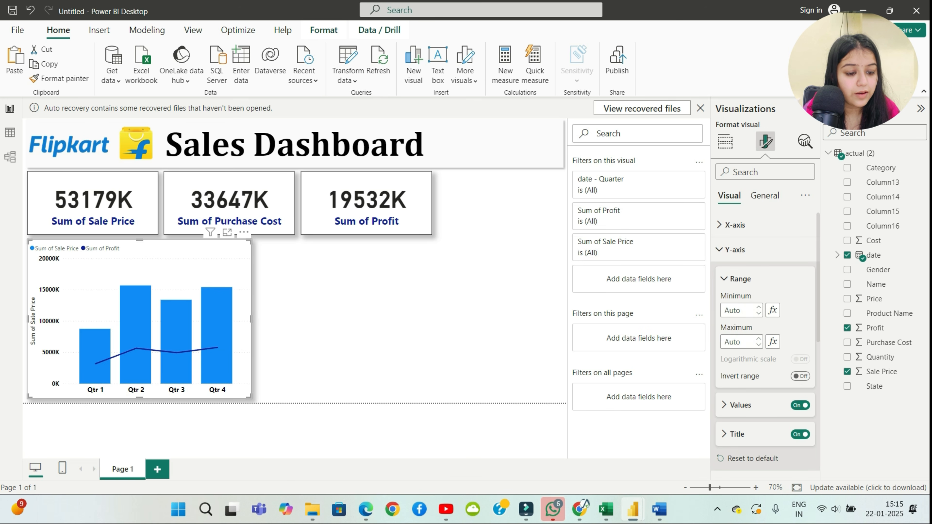
scroll(765, 331, down, 2)
click(740, 345)
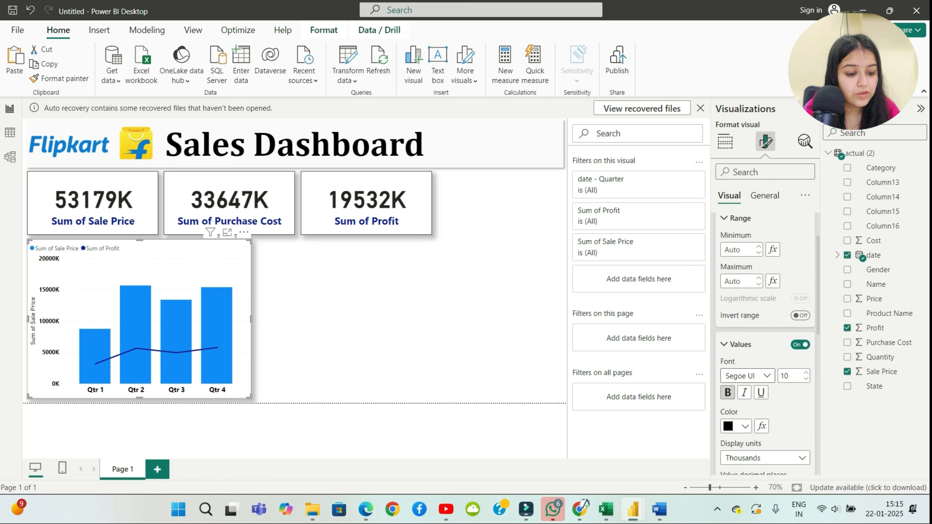
scroll(764, 330, down, 2)
scroll(765, 345, down, 3)
click(800, 354)
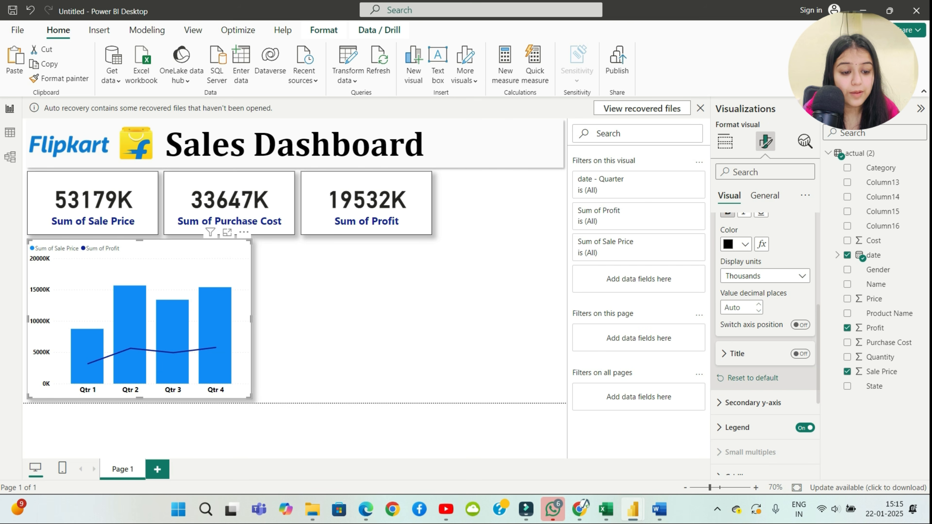
Step: Try showing the secondary Y-axis values and title on the chart, and switch both back off
scroll(765, 368, down, 4)
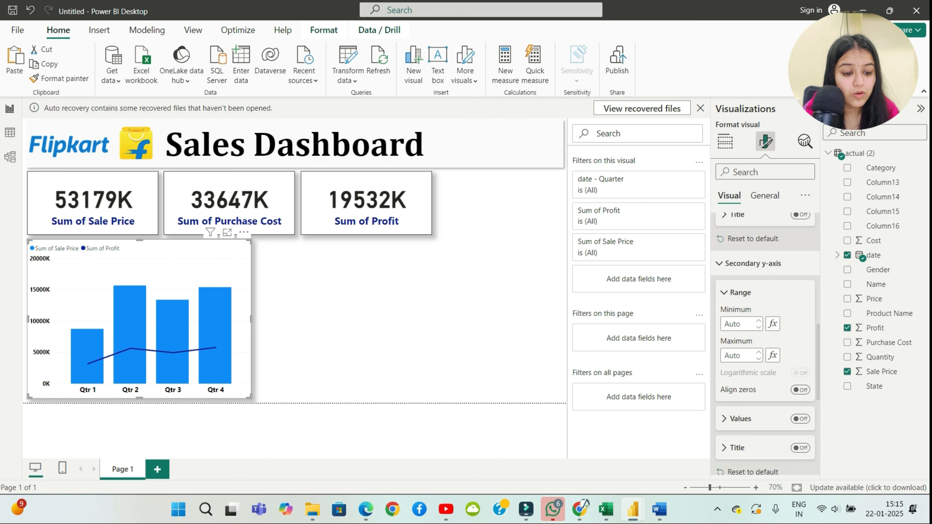
click(800, 254)
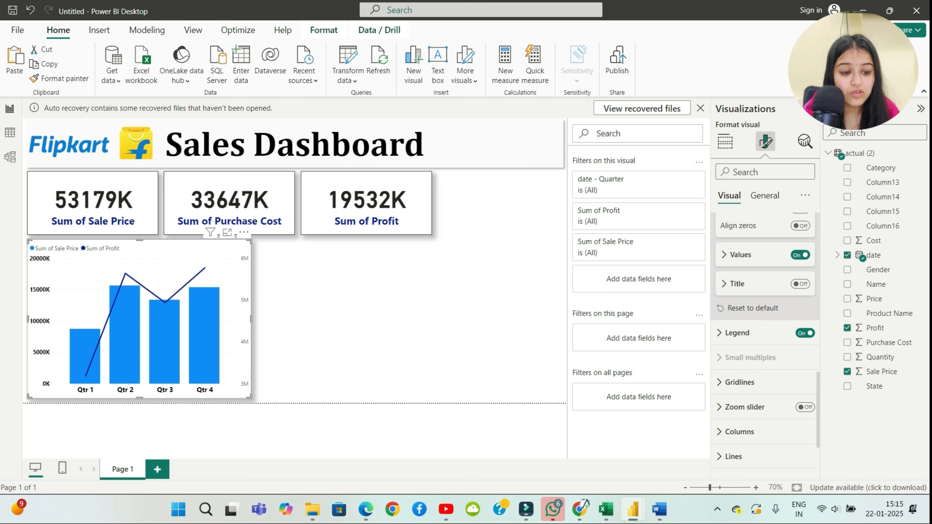
click(799, 255)
click(799, 284)
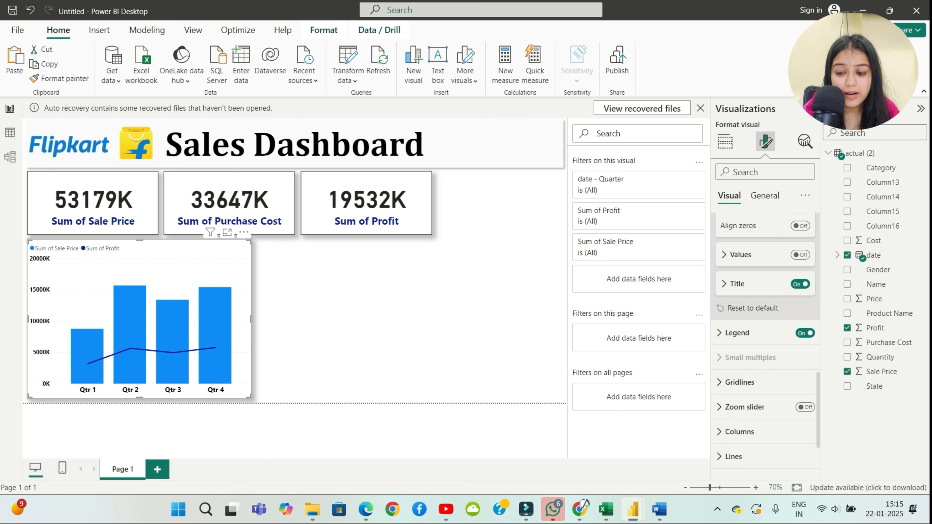
click(800, 284)
Step: Turn off the chart's horizontal gridlines and its legend
scroll(800, 284, down, 2)
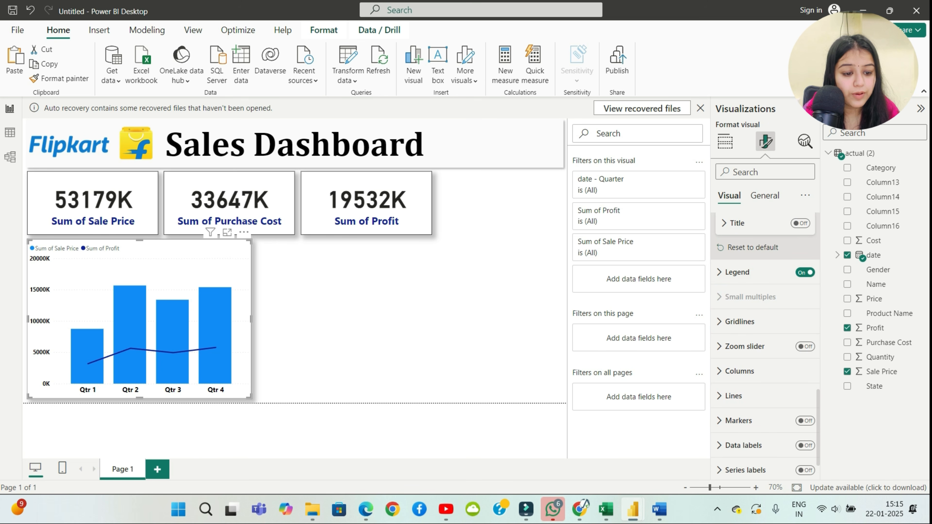
scroll(748, 342, down, 1)
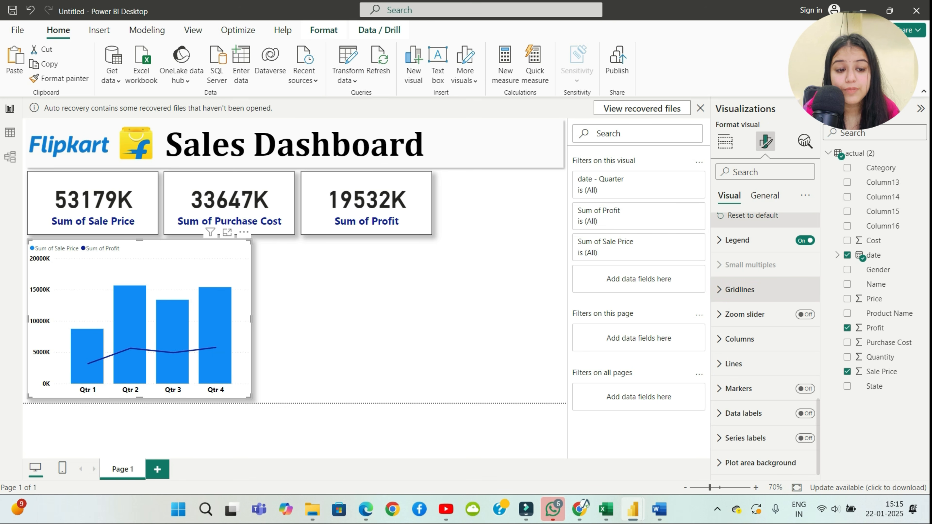
click(739, 289)
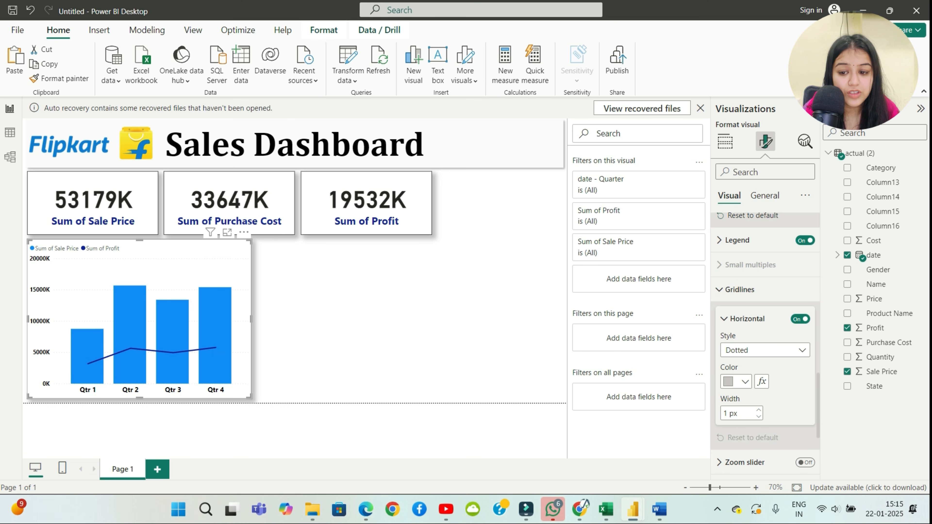
click(799, 318)
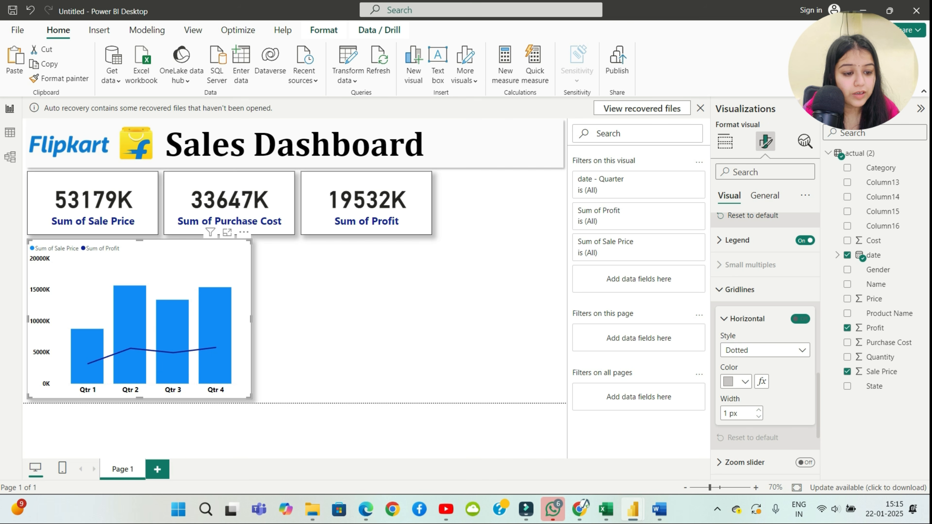
click(805, 240)
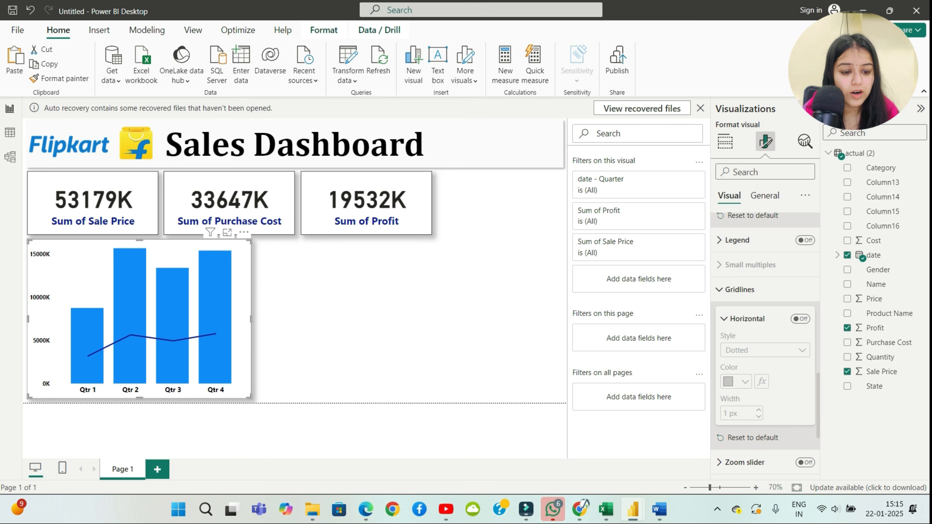
Step: Try the zoom slider on the chart and switch it back off
scroll(764, 344, down, 4)
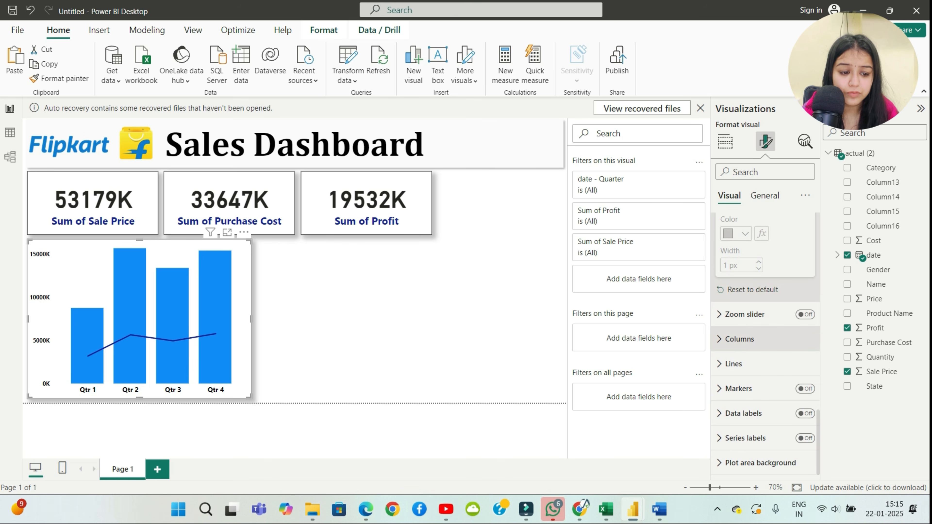
click(804, 315)
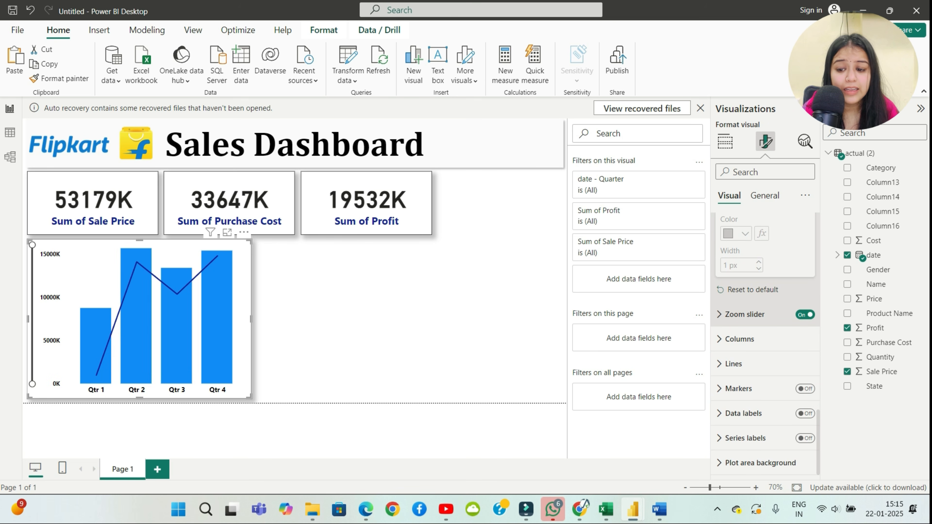
click(804, 314)
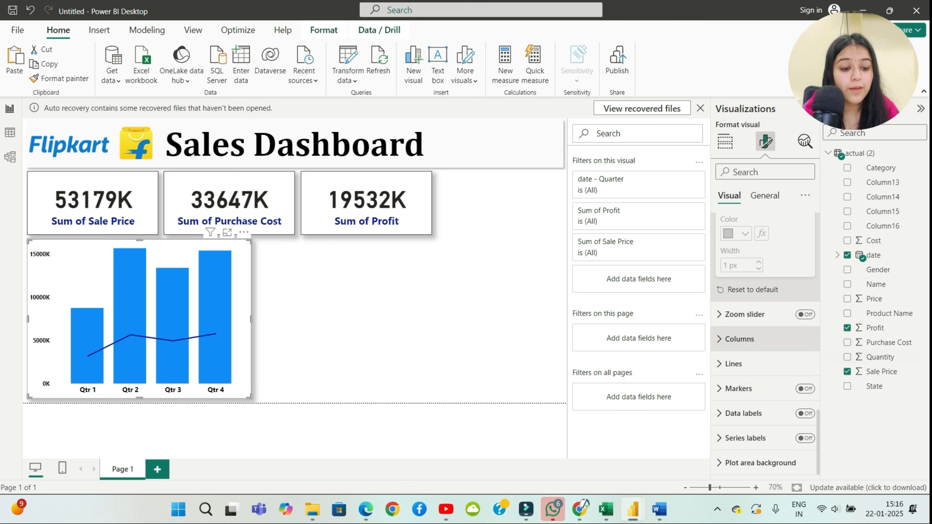
Step: Change the default color of the chart's columns to dark navy blue
click(739, 339)
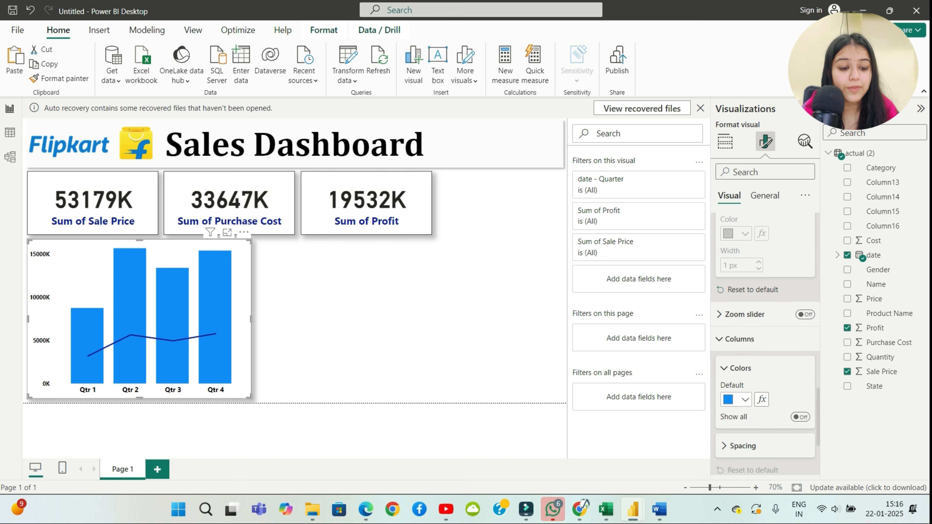
scroll(739, 339, down, 2)
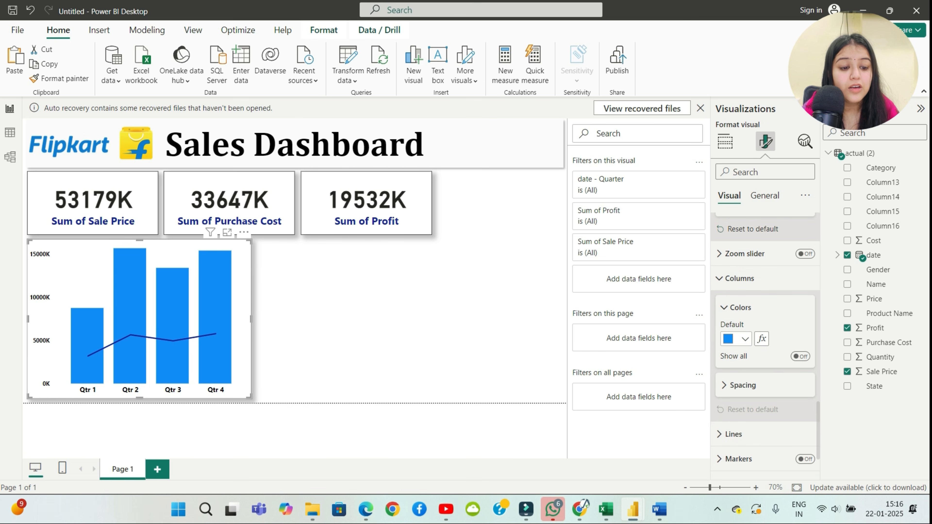
click(744, 339)
click(787, 242)
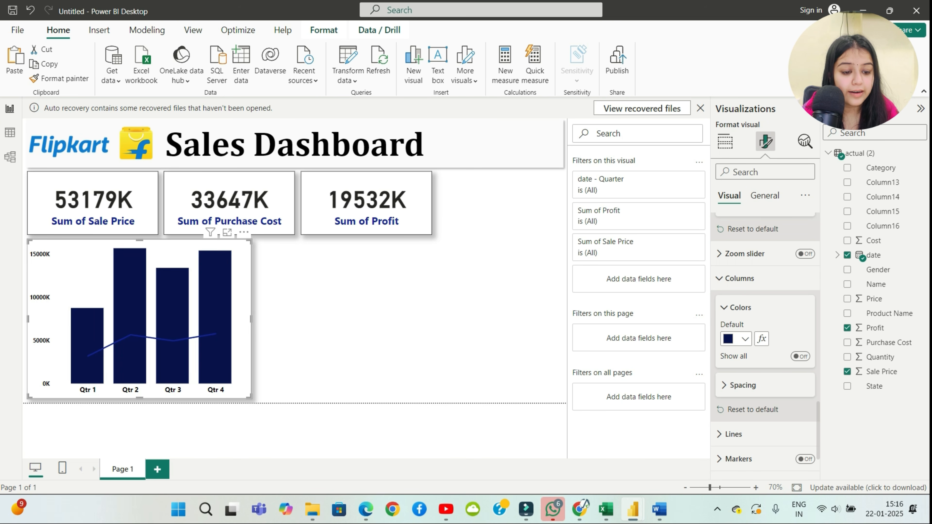
Step: Set the space between the column categories to 26%
scroll(765, 345, down, 2)
click(742, 325)
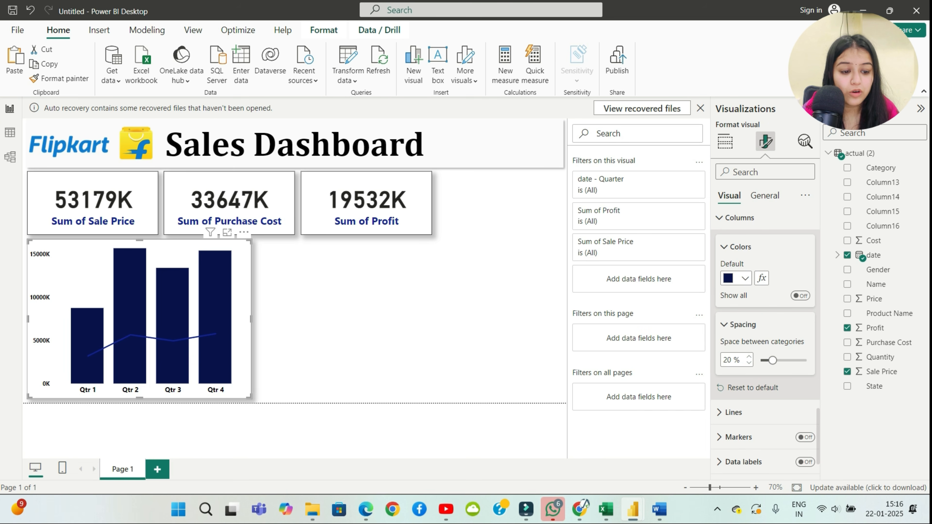
mouse_move(772, 360)
mouse_down()
mouse_move(789, 361)
mouse_move(776, 360)
mouse_up()
scroll(764, 341, down, 2)
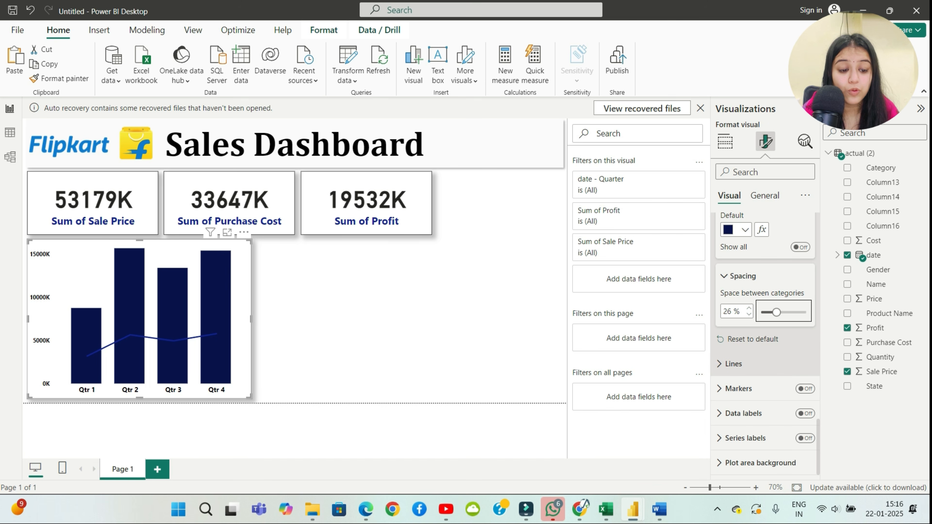
Step: Try the Dashed line style on the chart's profit line and set it back to Solid
click(765, 364)
scroll(765, 363, down, 3)
scroll(764, 330, down, 2)
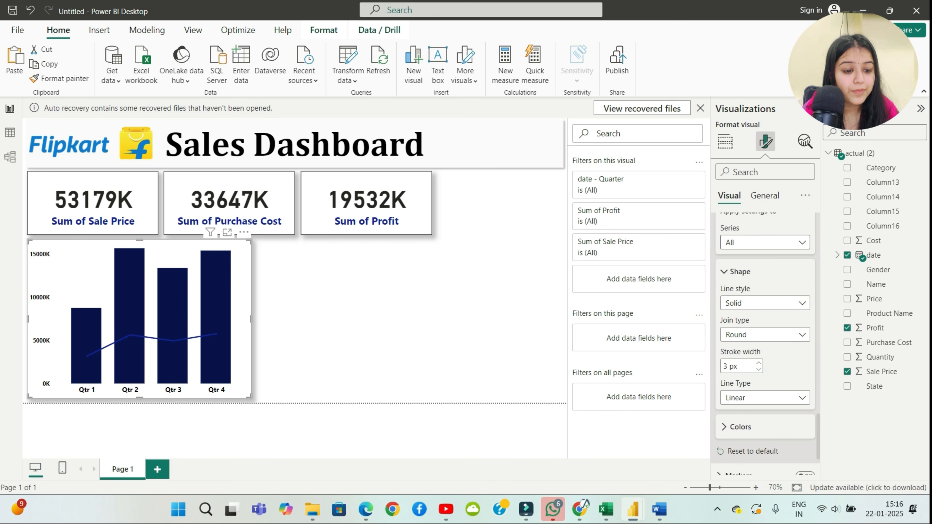
click(765, 242)
click(765, 303)
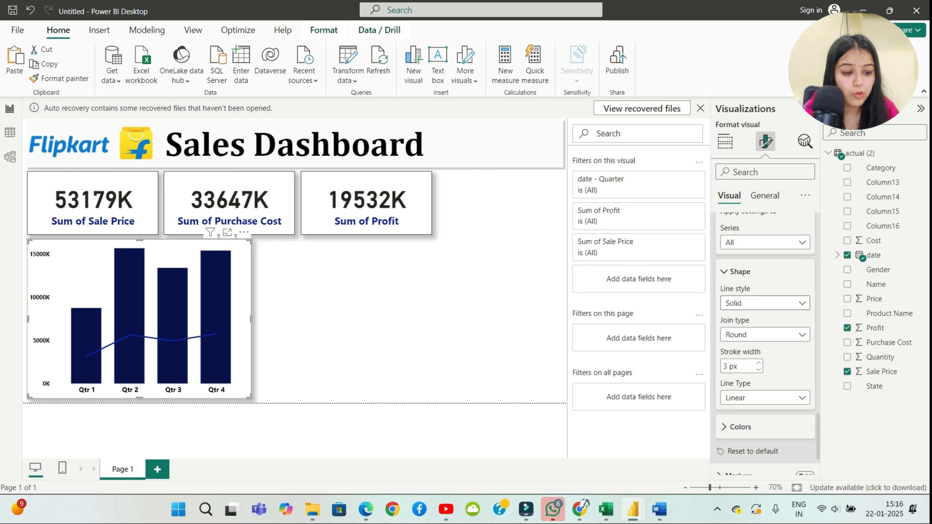
click(764, 303)
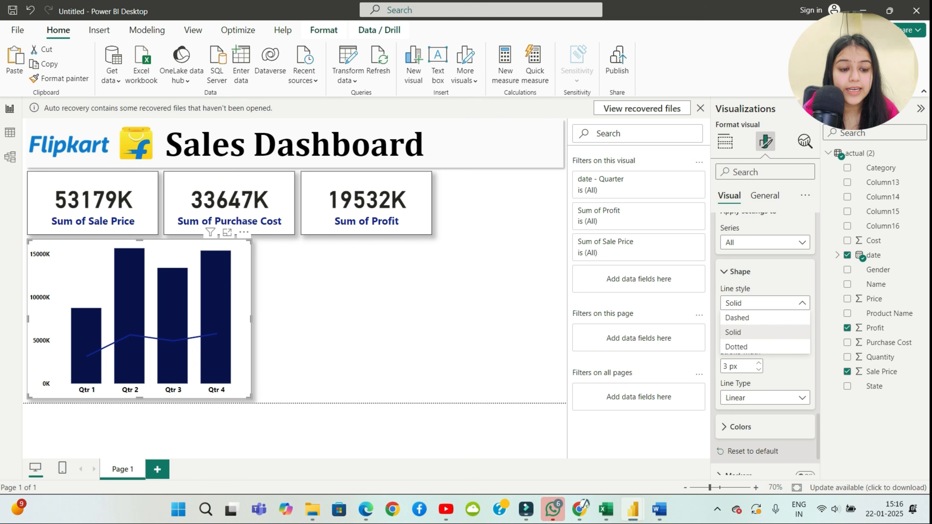
click(736, 346)
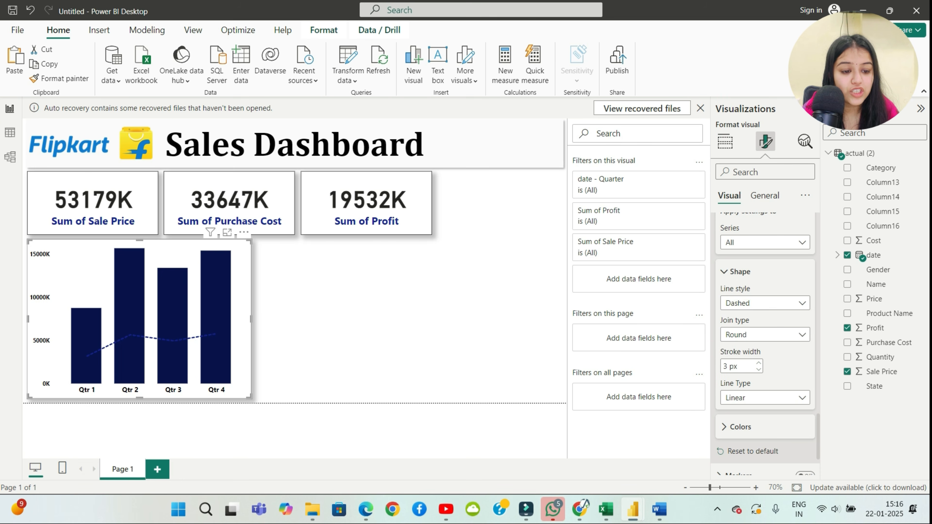
click(765, 303)
click(735, 318)
key(Down)
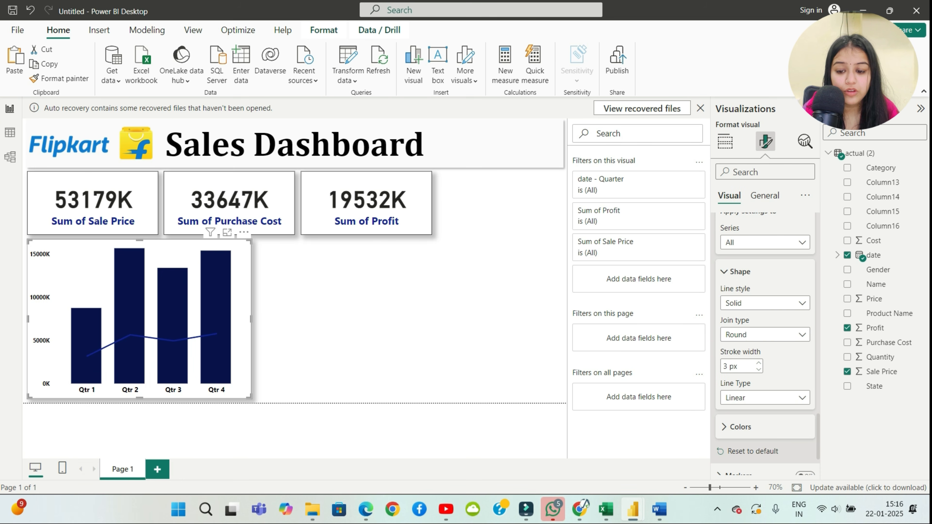
scroll(765, 345, down, 3)
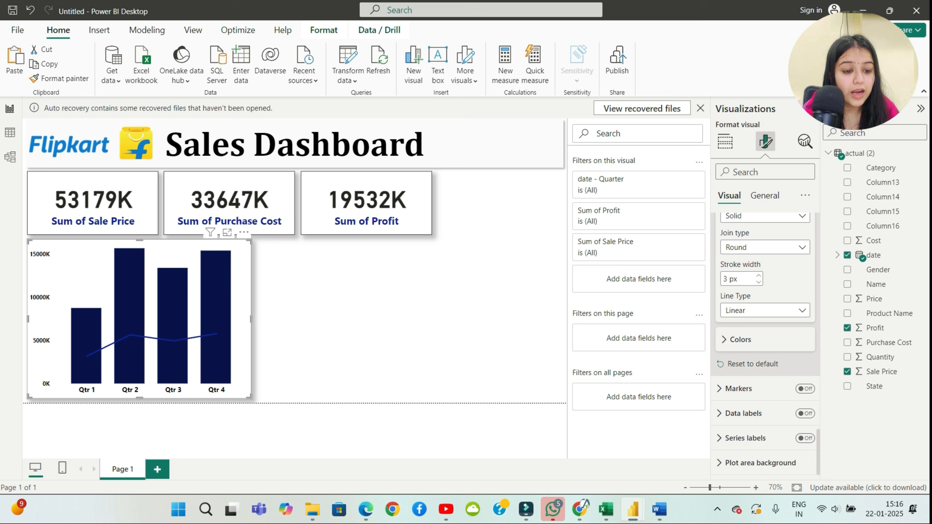
Step: Set the stroke width of the chart's profit line to 8 px
scroll(764, 341, down, 1)
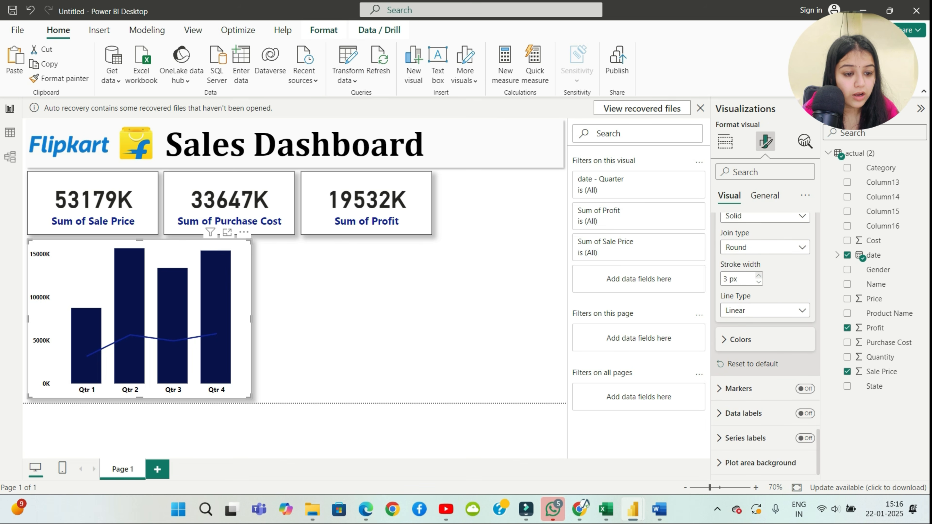
click(759, 275)
click(758, 275)
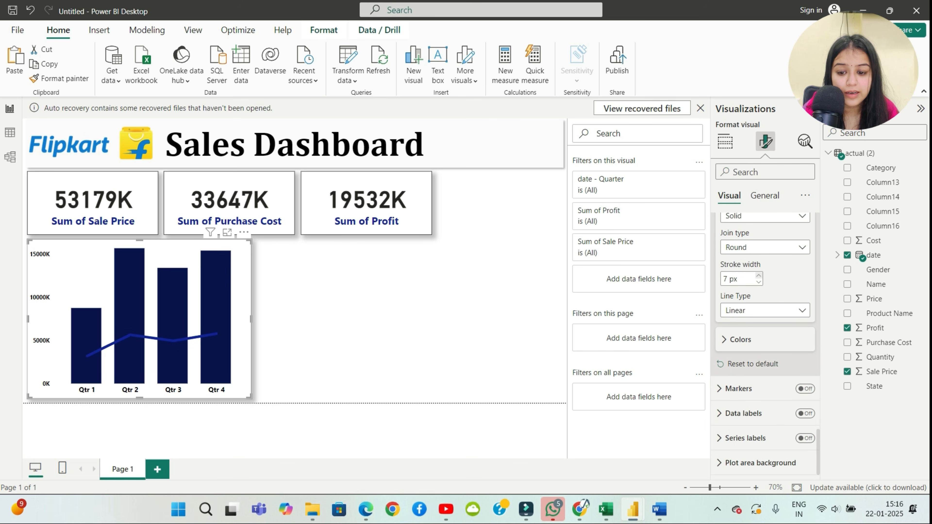
Step: Change the color of the Sum of Profit line to white
click(740, 339)
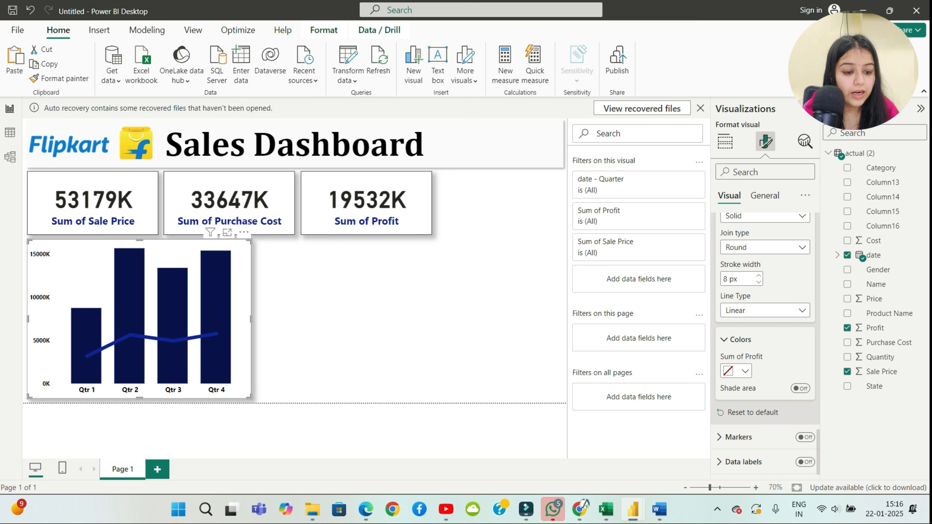
scroll(765, 341, down, 3)
click(744, 323)
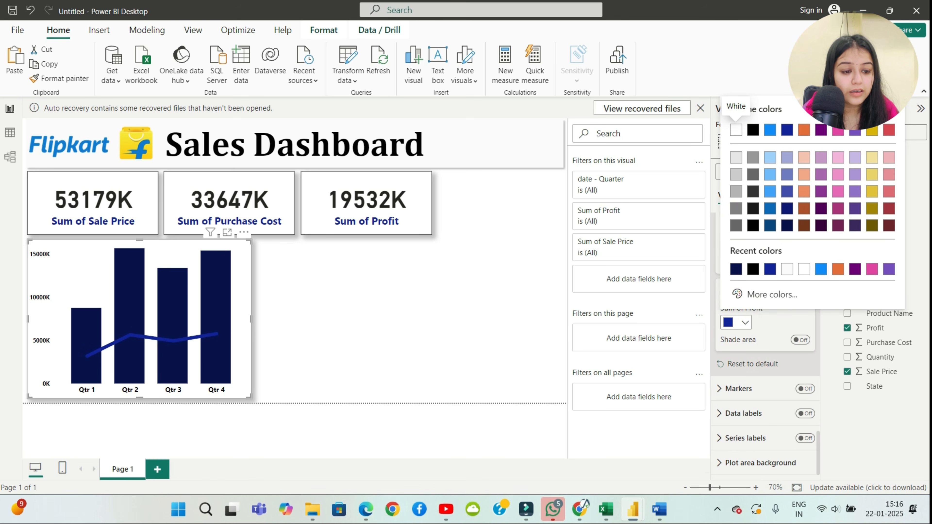
click(735, 130)
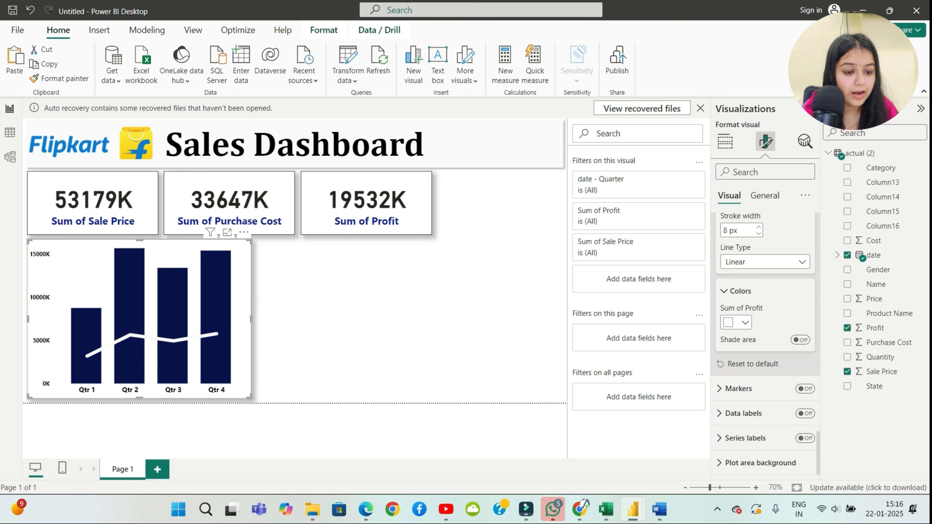
Step: Keep the profit line's type as Linear and turn on the shaded area beneath it
click(764, 262)
click(764, 277)
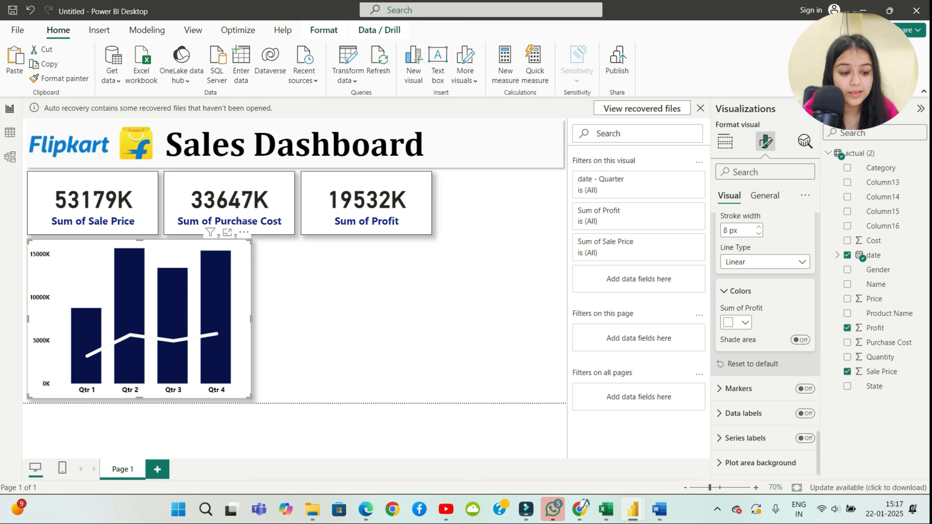
click(799, 339)
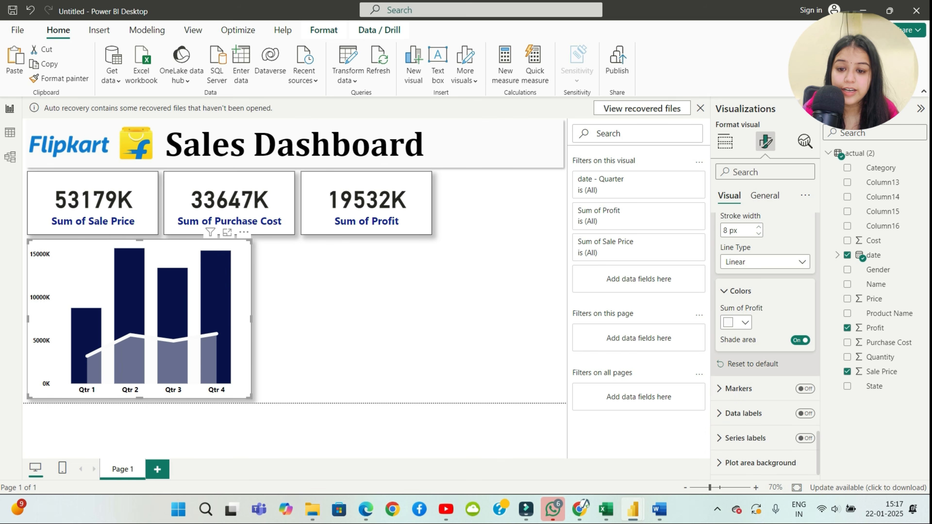
Step: Try yellow as the profit line and shade color, and set it back to white
click(737, 322)
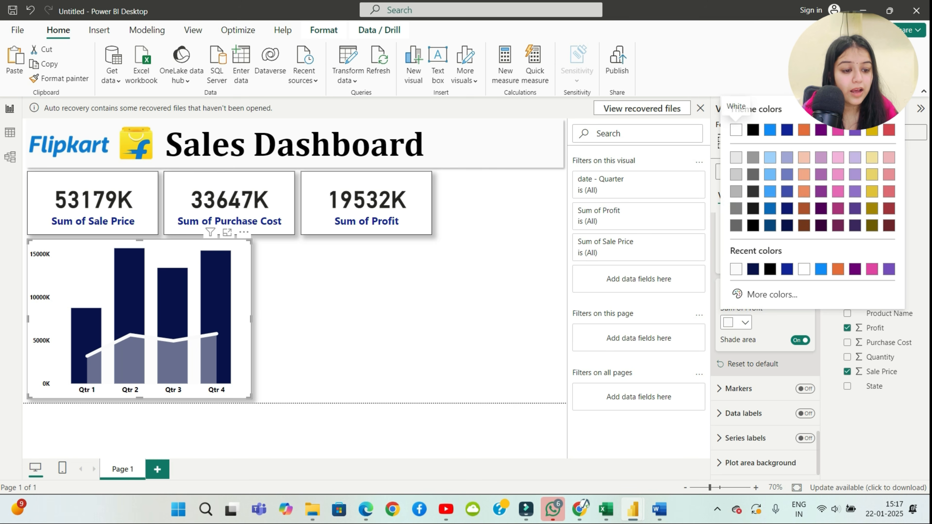
click(872, 130)
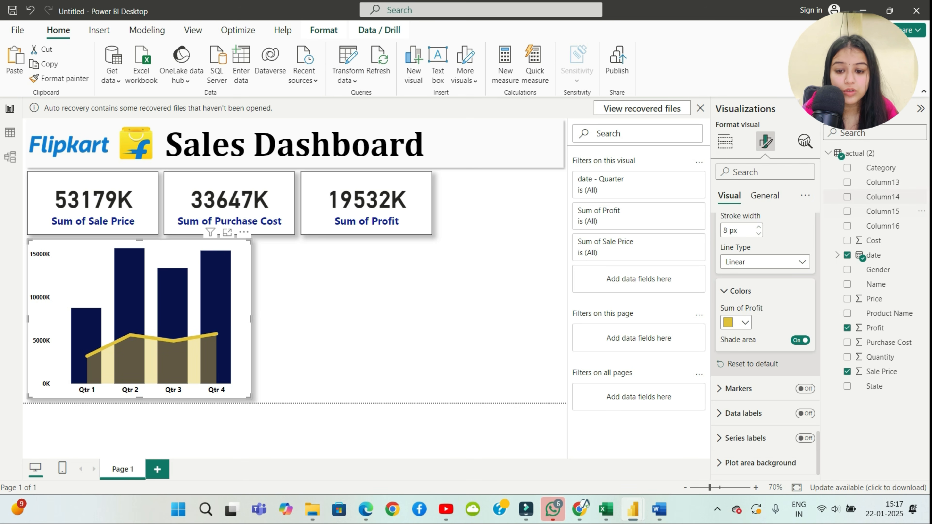
click(737, 323)
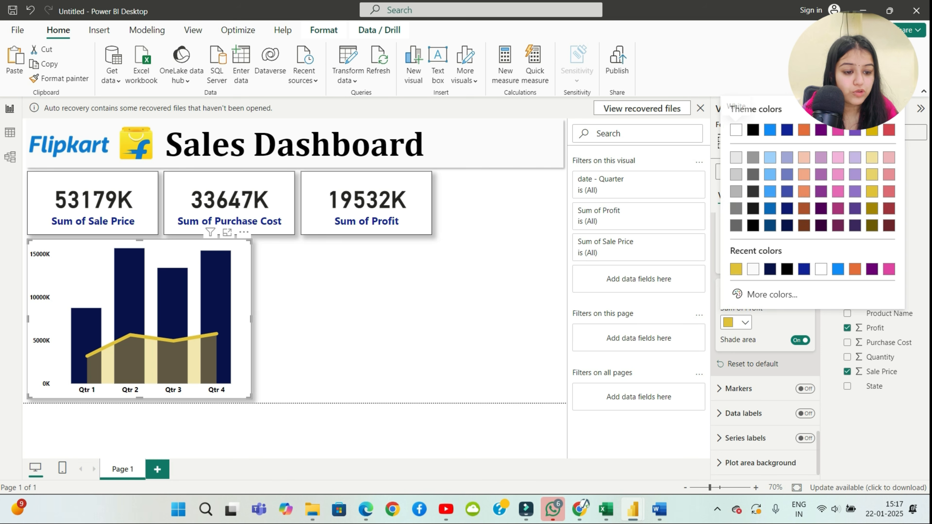
click(728, 121)
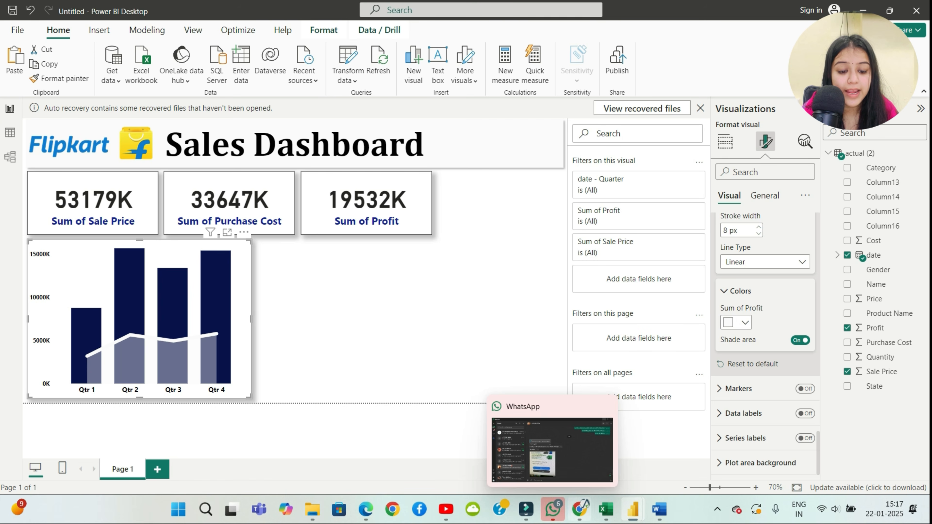
Step: Switch to the Excel dashboard to examine its combo chart's line markers, and return to Power BI
mouse_move(606, 509)
click(670, 449)
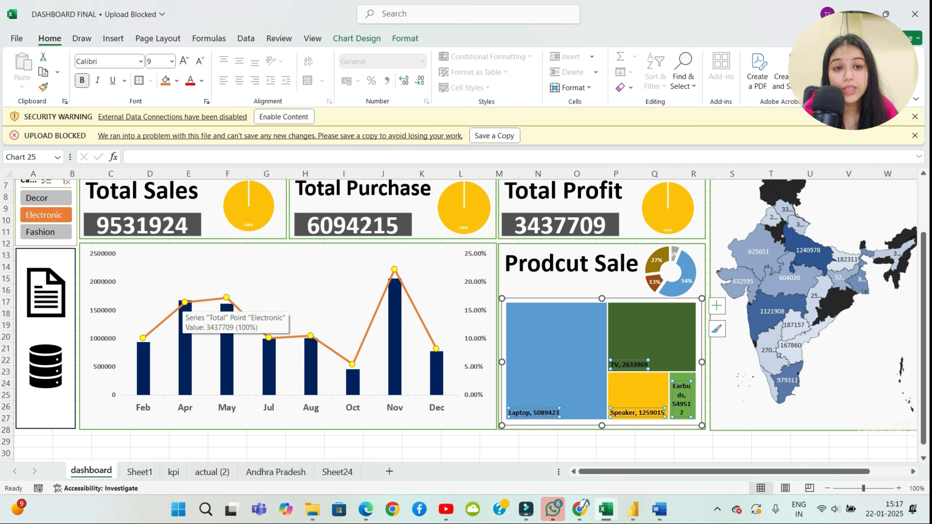
key(alt+Tab)
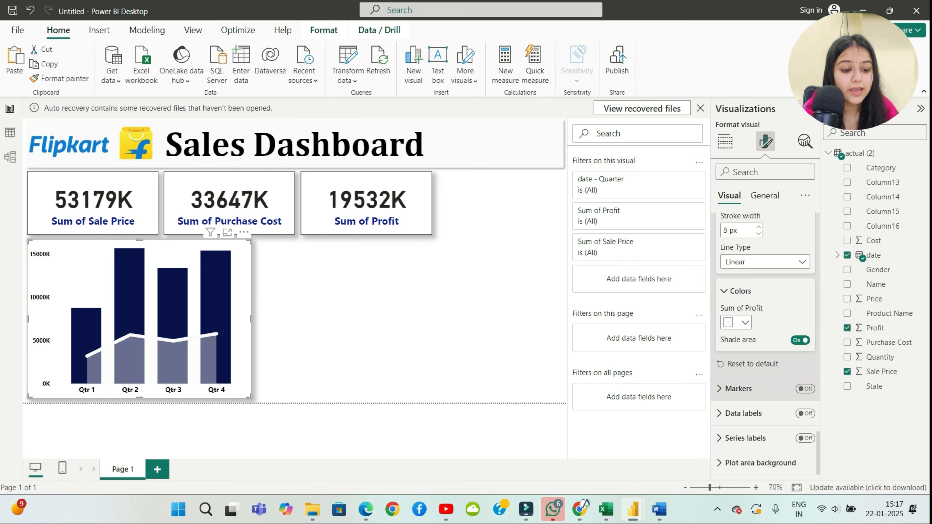
Step: Turn on markers for the profit line and keep their shape type as the round dot
click(805, 388)
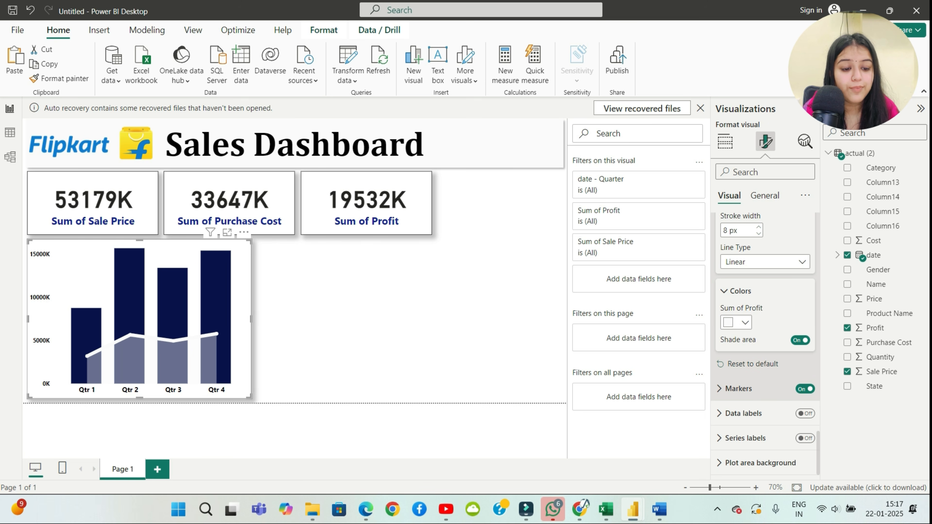
click(738, 388)
scroll(764, 342, down, 5)
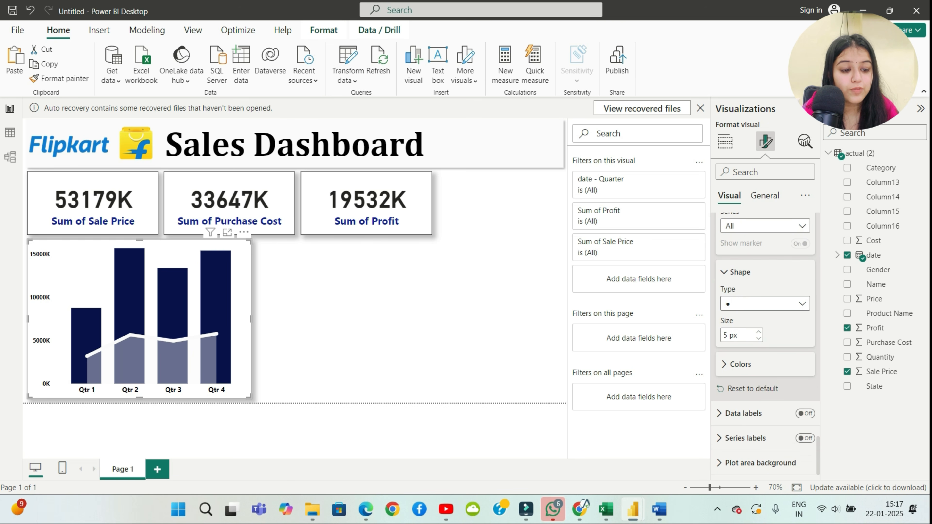
click(765, 303)
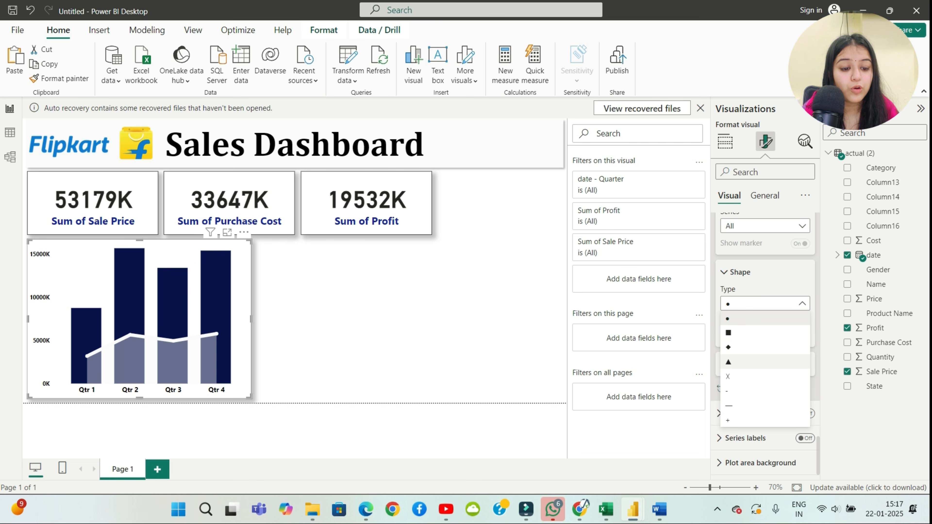
click(764, 303)
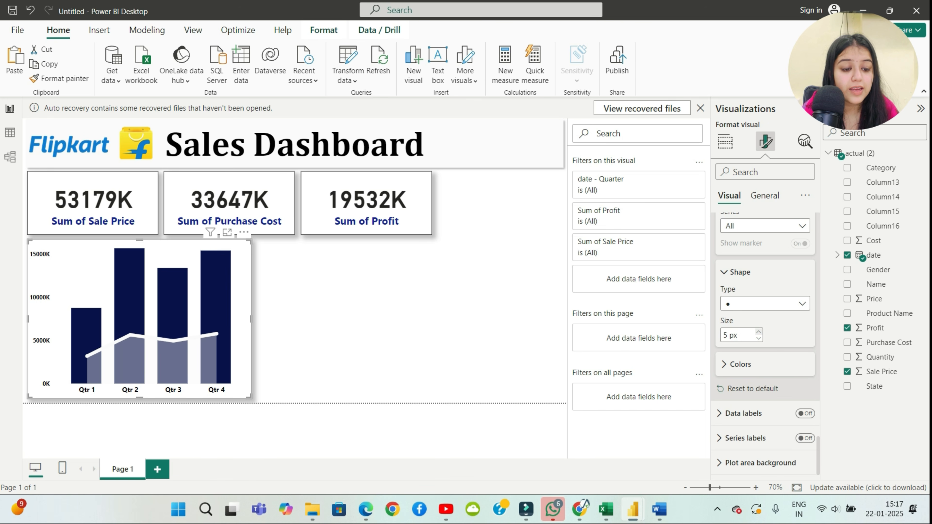
Step: Set the size of the profit line's markers to 15 px
click(758, 331)
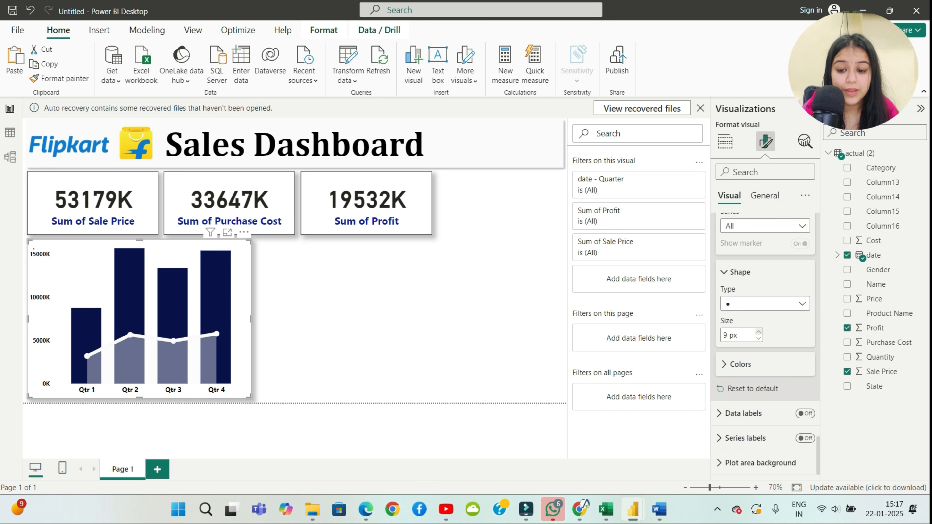
click(757, 332)
click(758, 331)
click(758, 331)
click(758, 331)
click(757, 331)
click(758, 332)
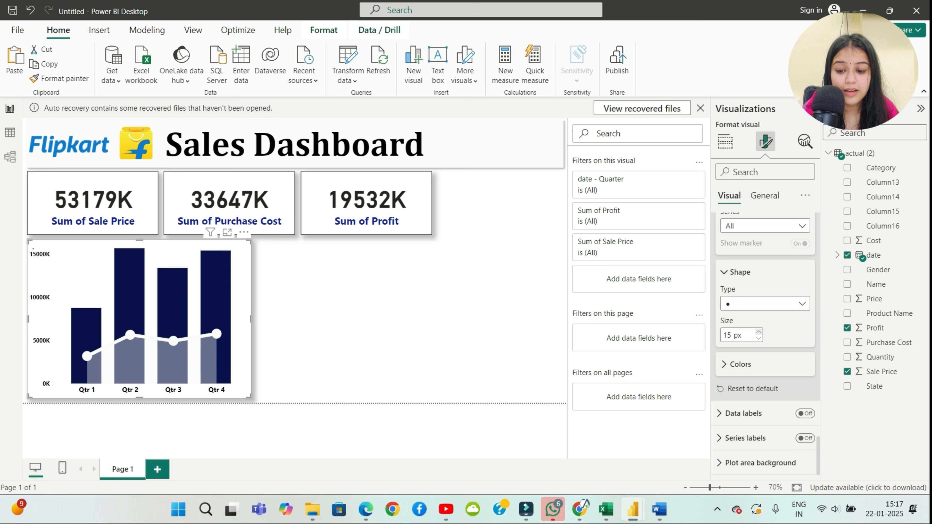
Step: Change the default color of the line markers to the custom bright yellow #F3F311
click(740, 364)
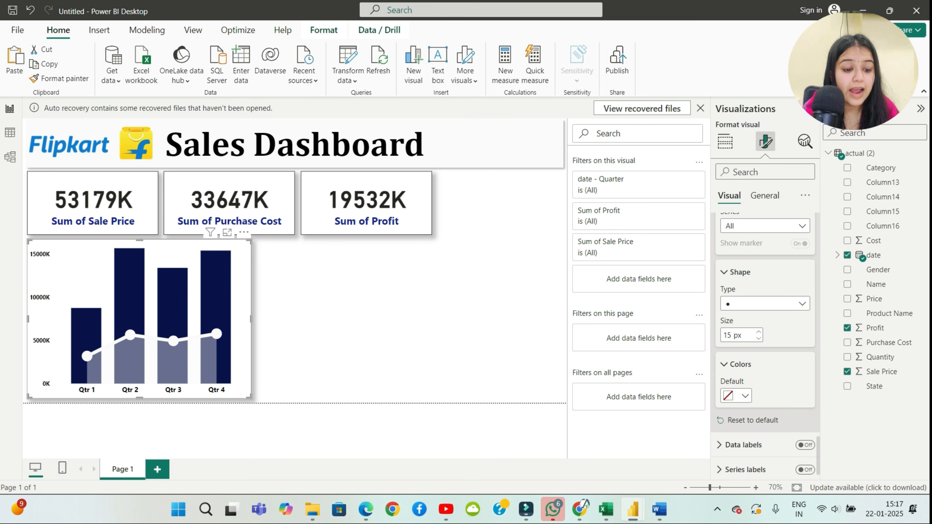
scroll(765, 363, down, 1)
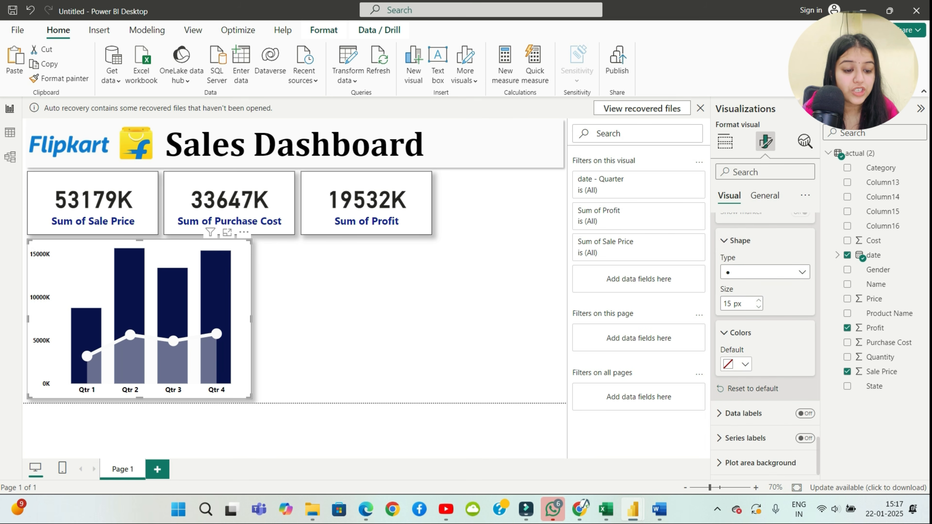
click(744, 365)
click(772, 336)
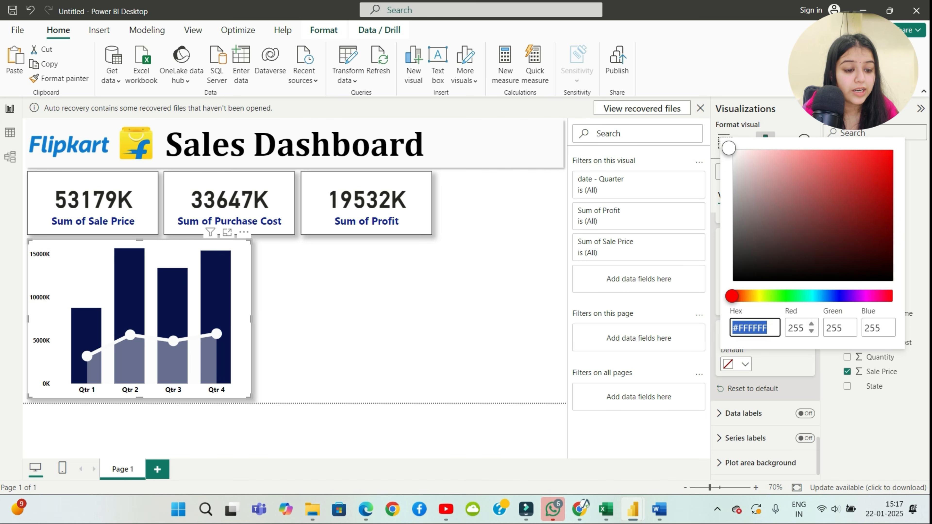
drag(748, 296, 758, 295)
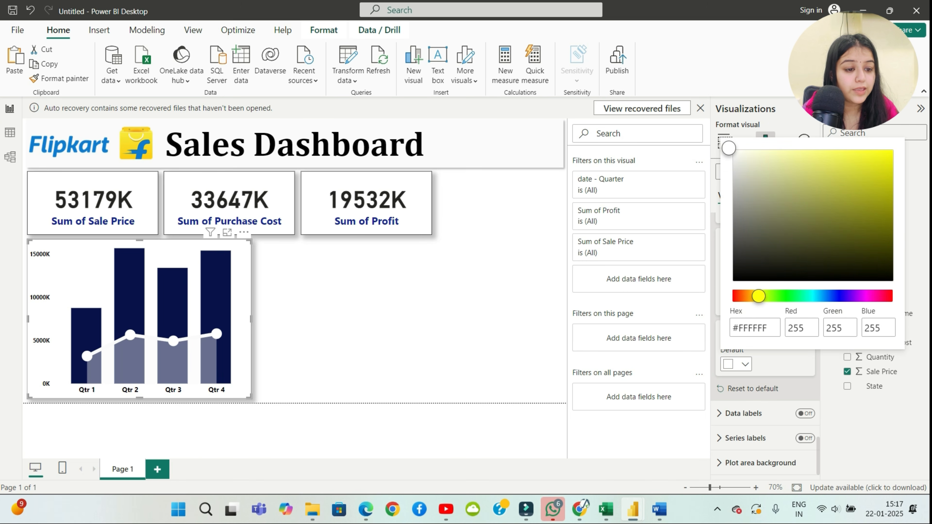
drag(820, 153, 877, 154)
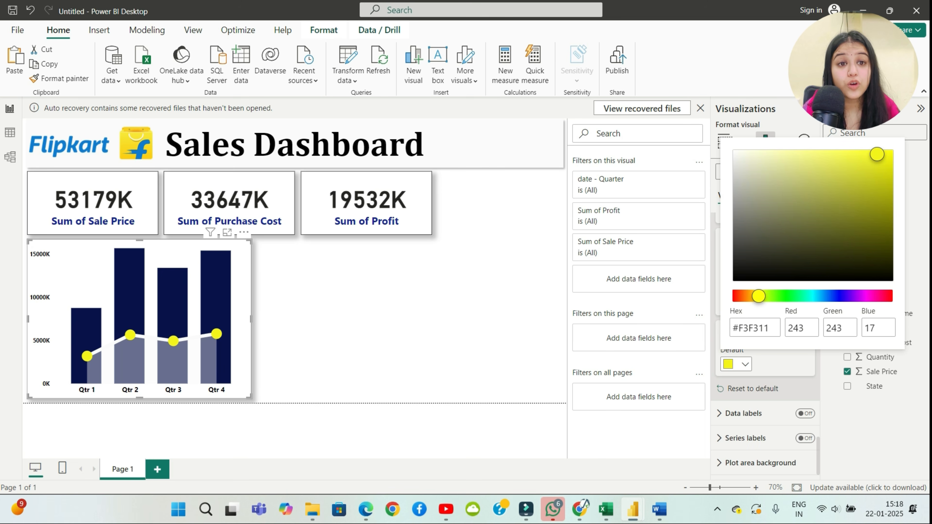
Step: Turn on data labels for the chart's columns and line, and expand their settings
click(804, 414)
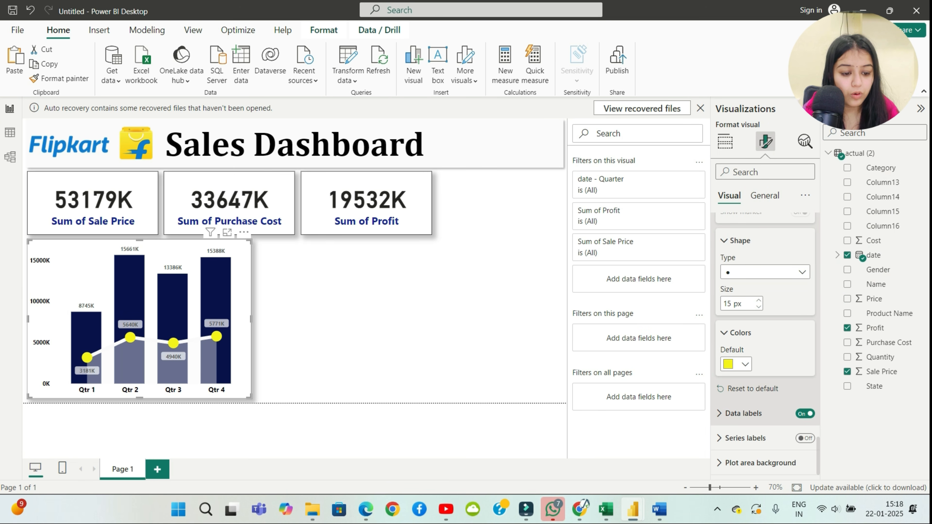
click(743, 413)
scroll(764, 344, down, 6)
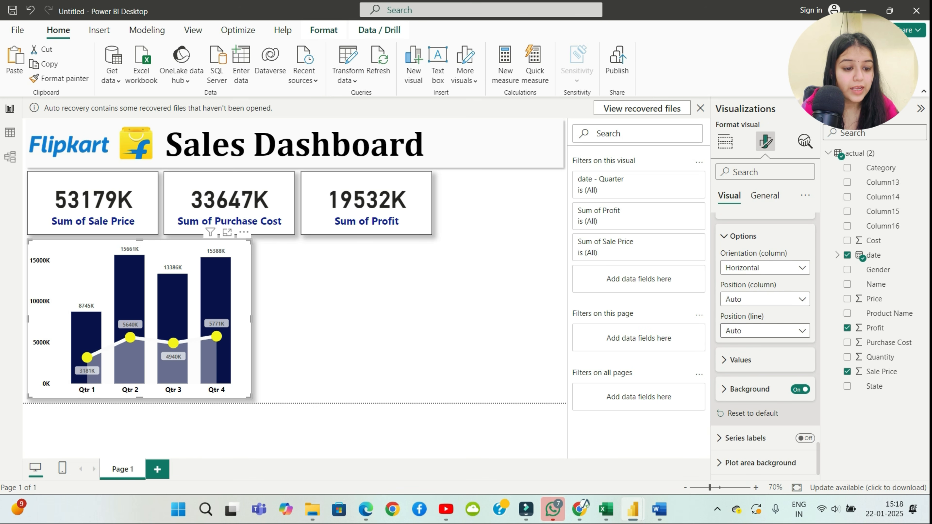
Step: Turn off bold for the data label values and set their font size to 14
click(740, 360)
scroll(765, 345, down, 3)
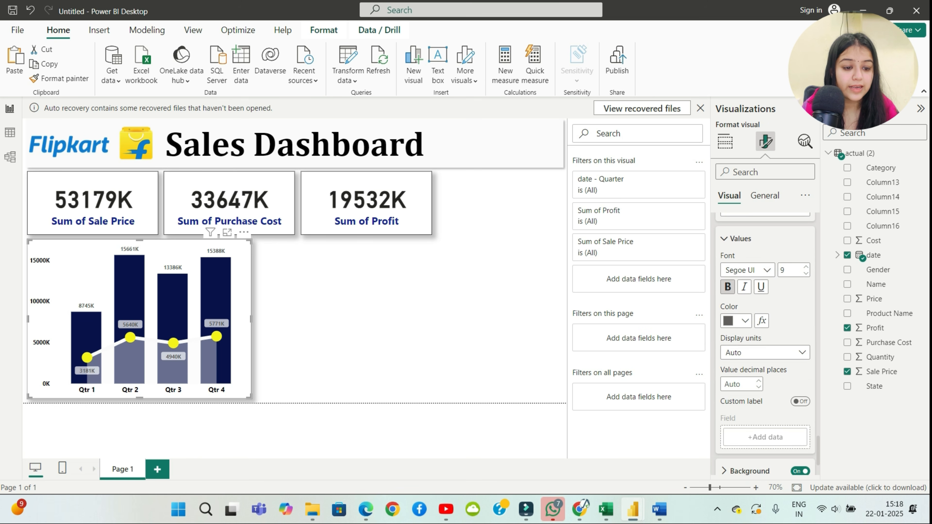
click(727, 286)
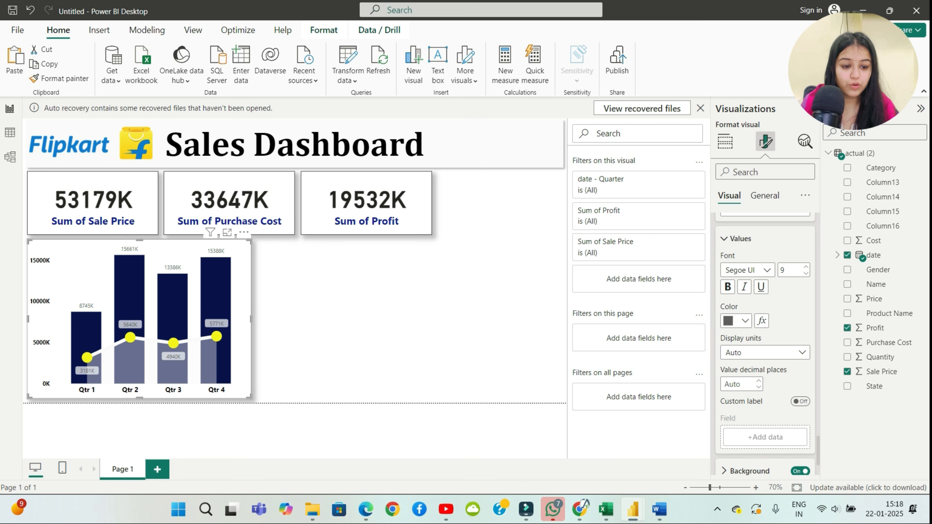
click(805, 267)
click(805, 267)
click(805, 267)
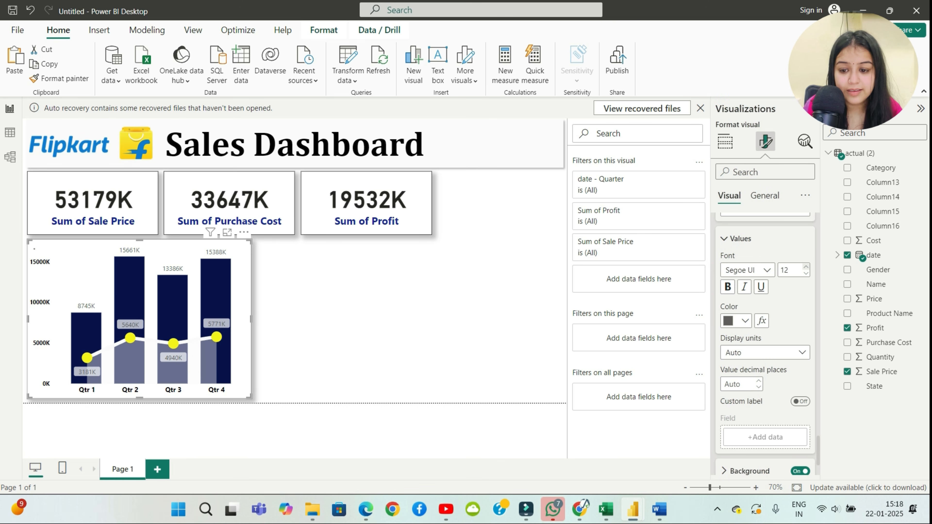
click(805, 267)
Step: Change the data label values' color to black and make them bold
click(736, 321)
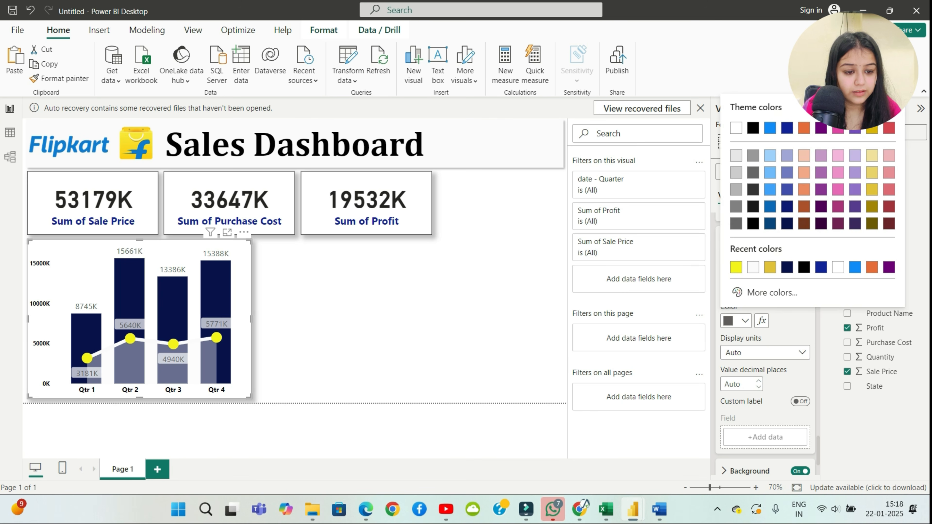
click(753, 128)
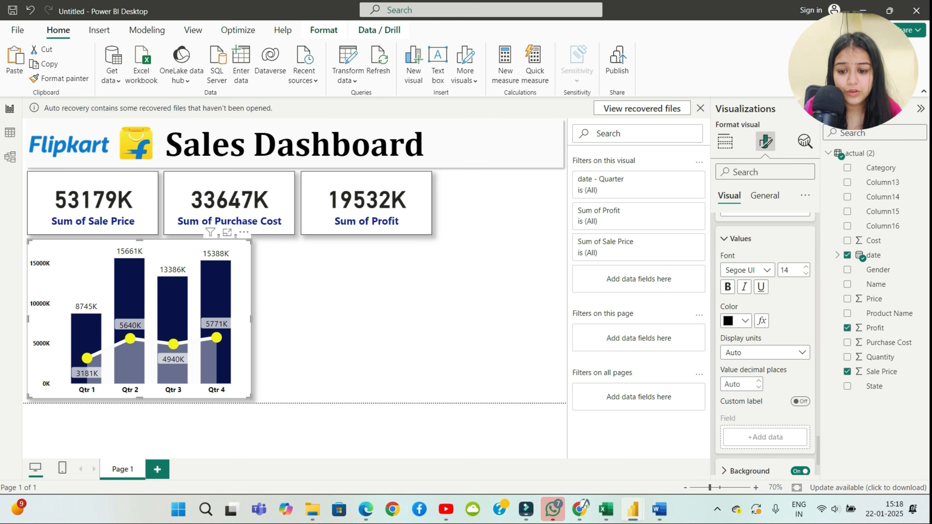
click(726, 287)
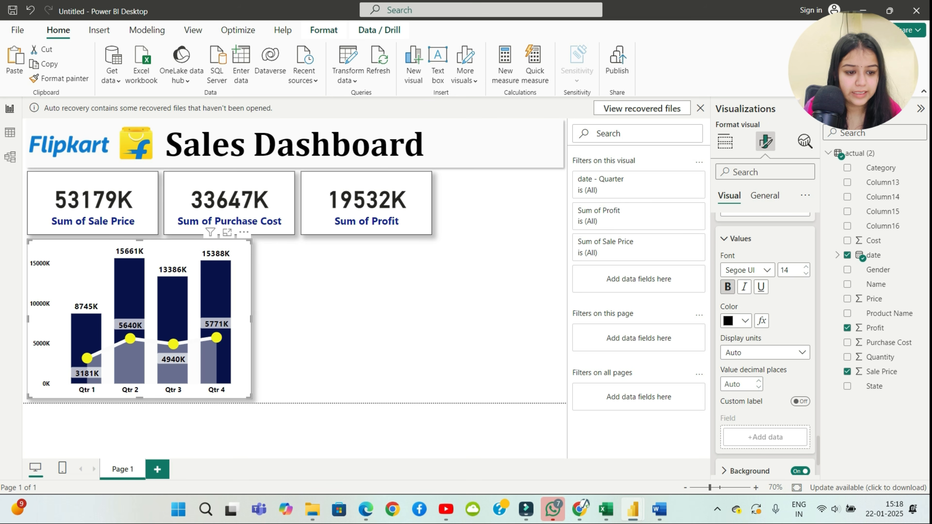
Step: Change the data label values' color to the custom red #F01212
click(745, 320)
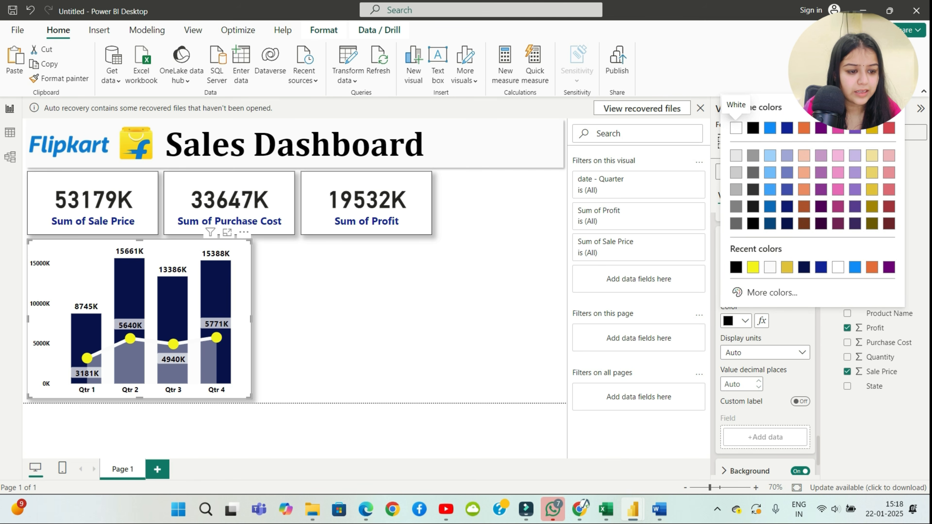
click(765, 292)
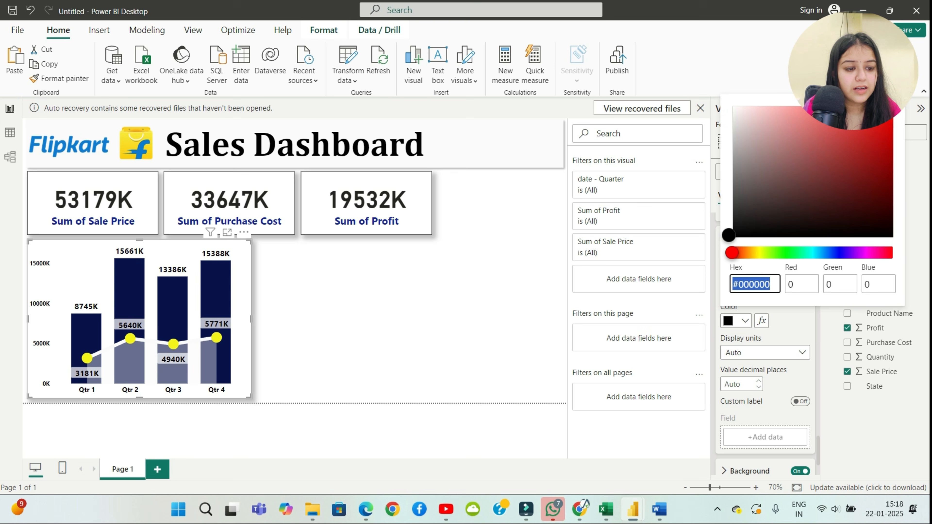
drag(859, 135, 881, 114)
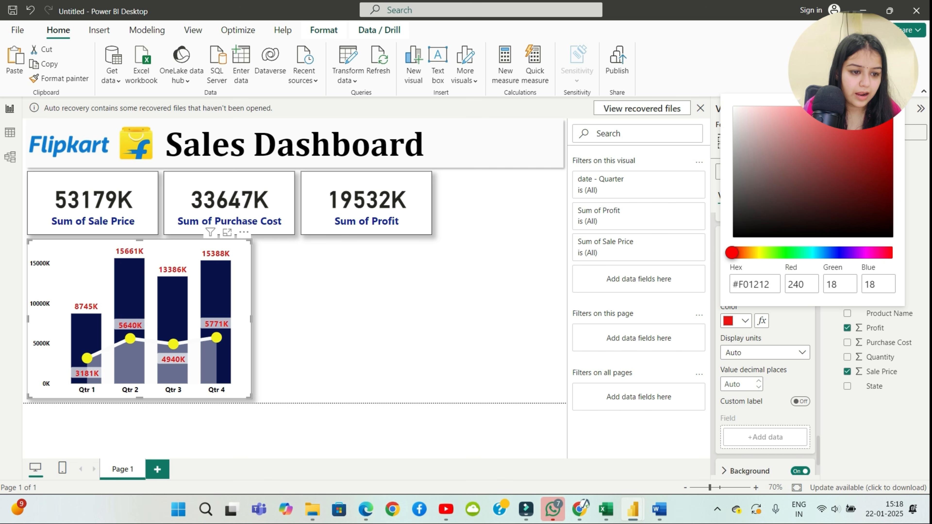
Step: Try black for the combo chart's data label values, and set their color to the custom red #F00820
drag(880, 114, 868, 235)
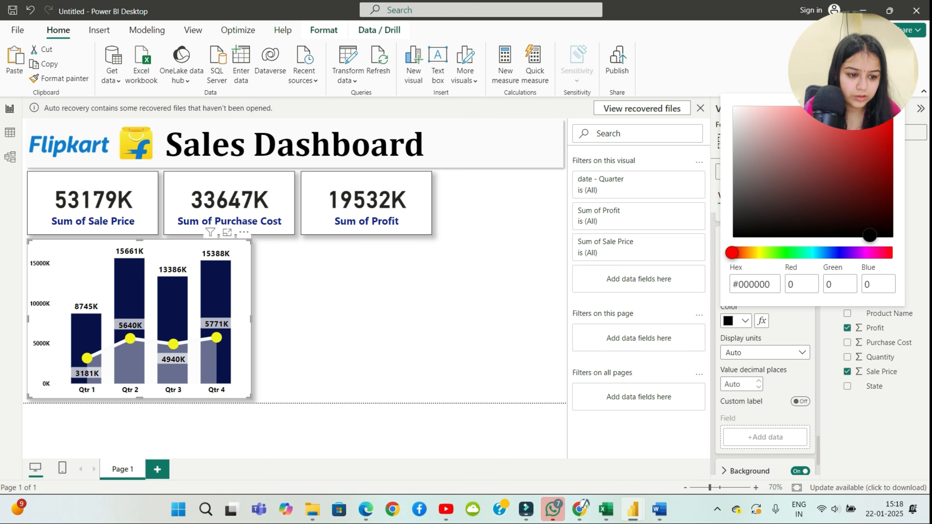
drag(870, 235, 888, 114)
click(873, 253)
click(862, 221)
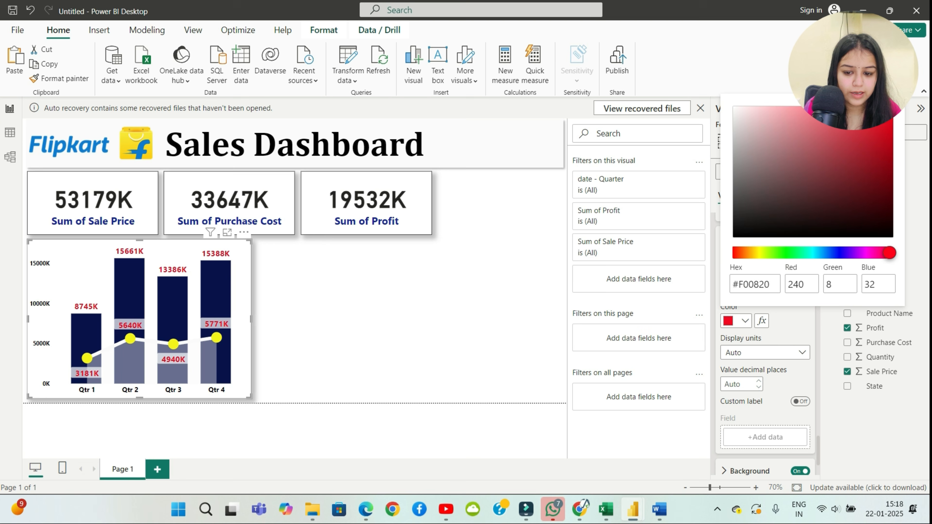
key(Escape)
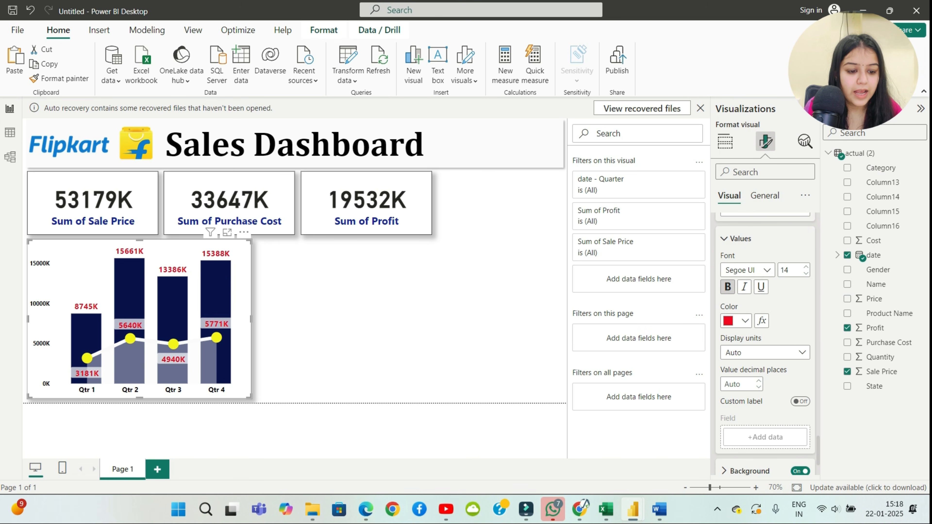
Step: Review the combo chart's title and effects settings, deselect the chart, and view the source data table
scroll(764, 338, down, 3)
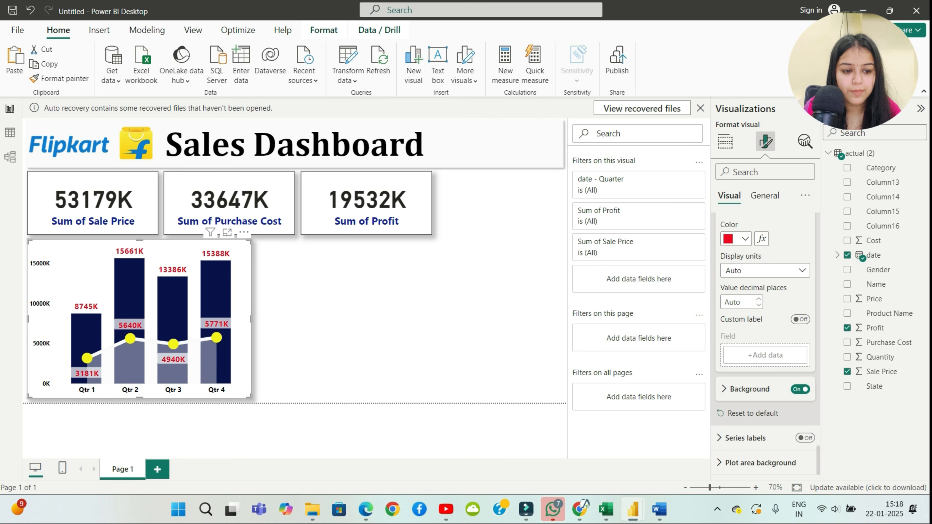
click(764, 195)
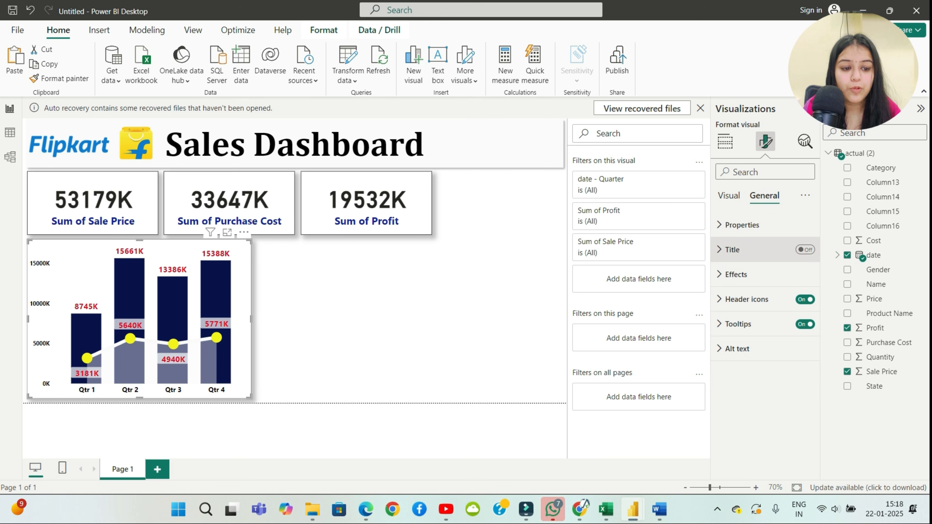
click(804, 250)
click(805, 250)
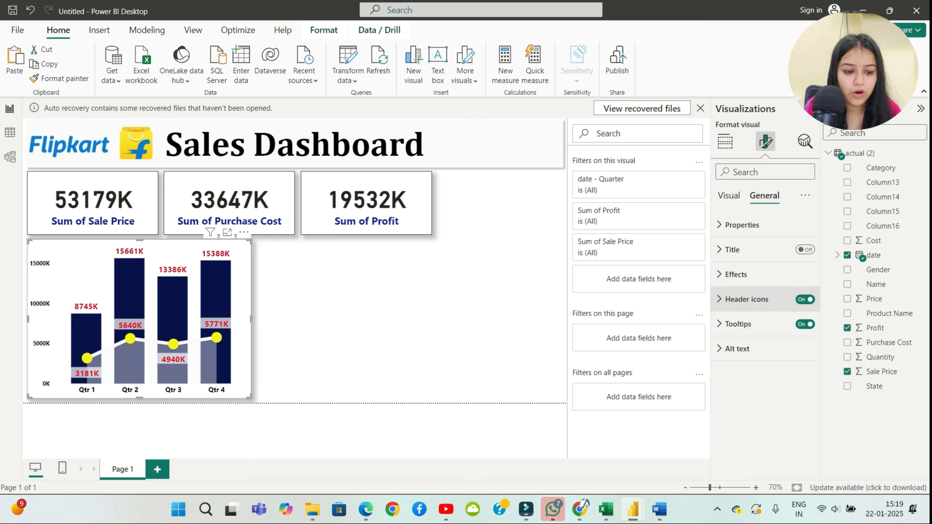
click(736, 275)
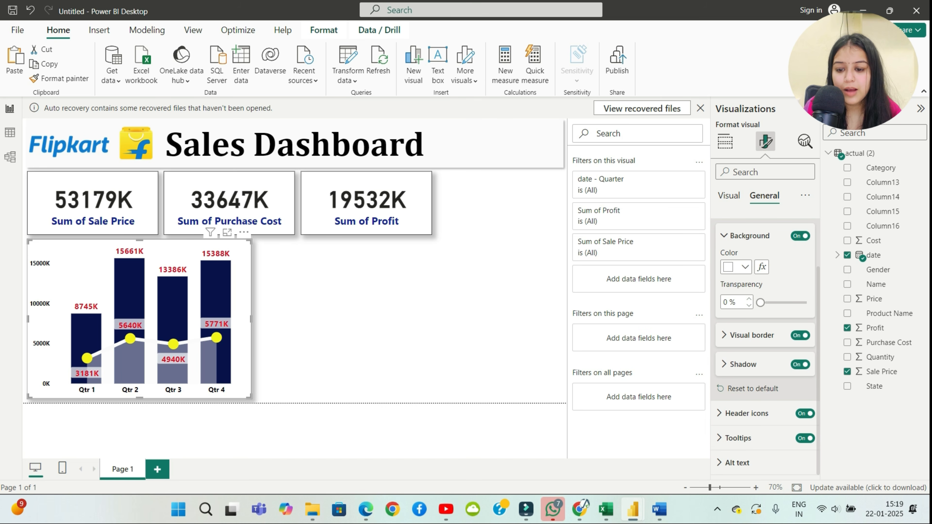
key(Escape)
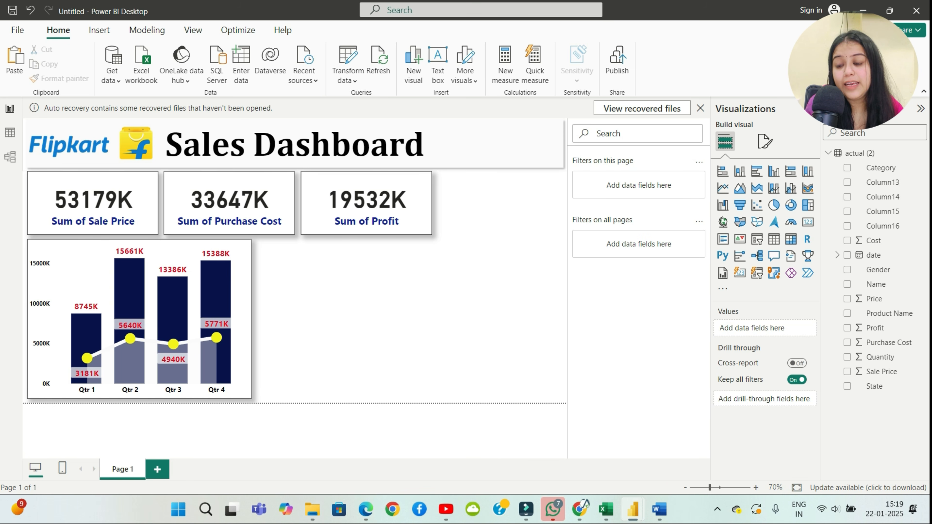
click(10, 132)
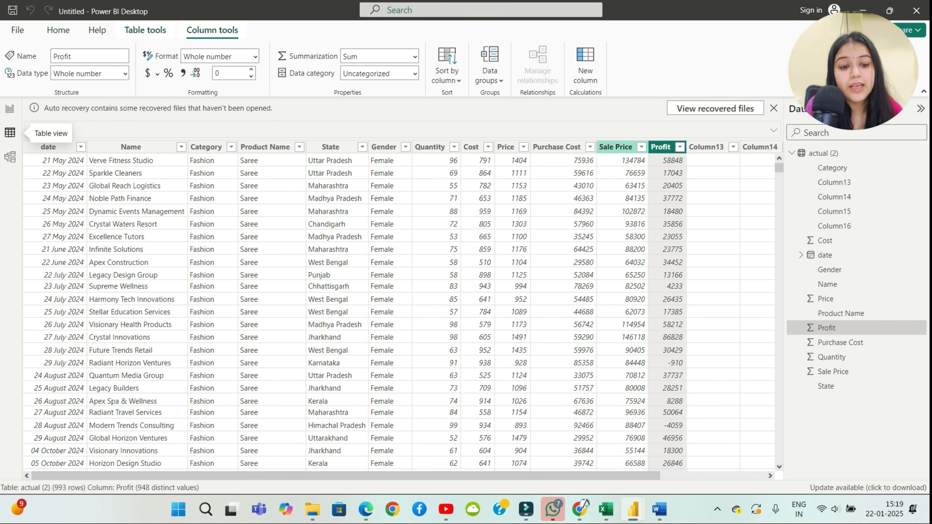
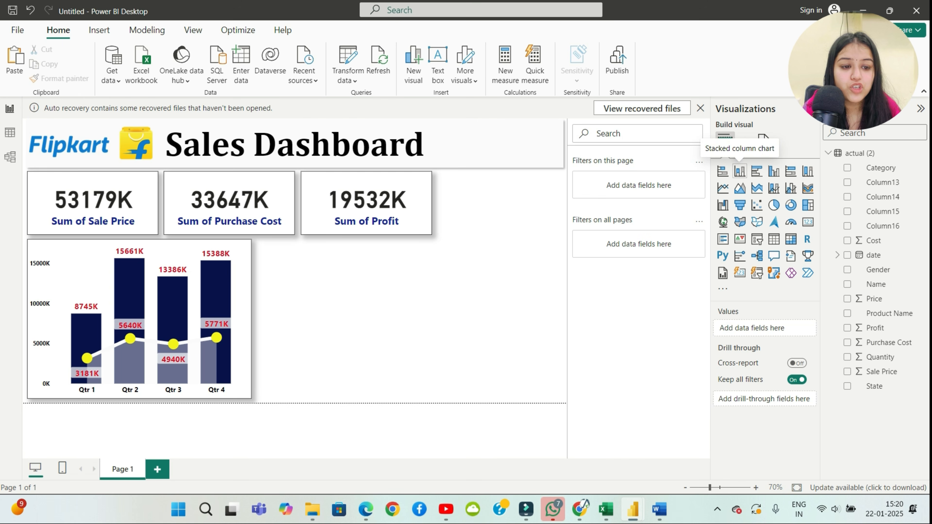
Step: Add a stacked column chart beside the quarterly combo chart and copy the combo chart's formatting onto it
click(738, 171)
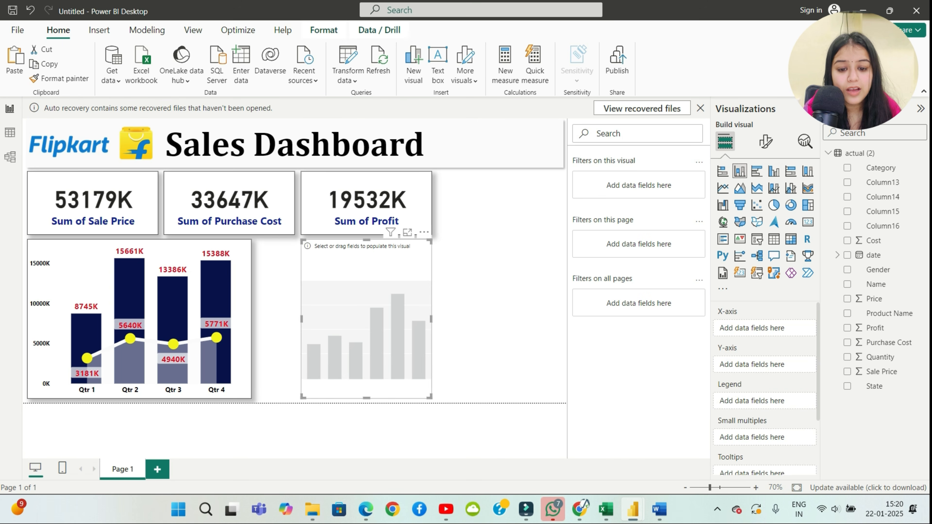
drag(366, 272, 337, 271)
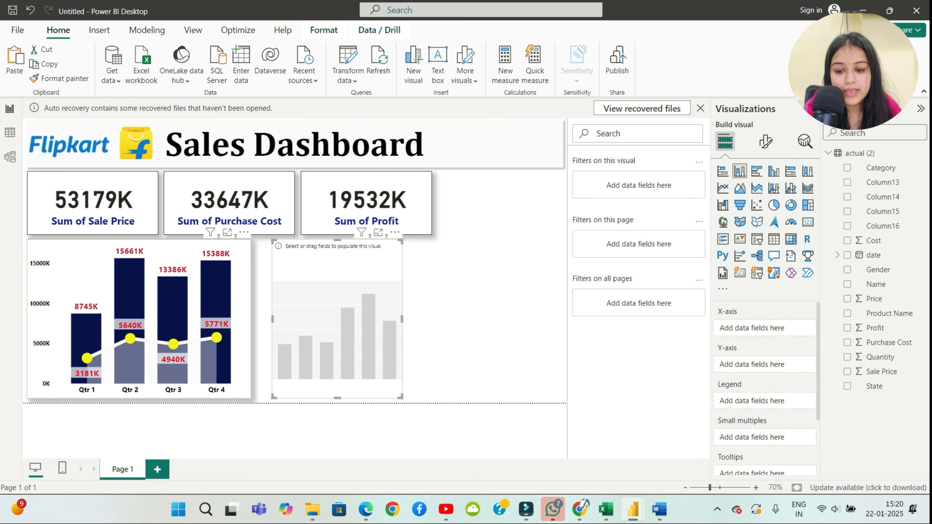
click(239, 279)
click(59, 78)
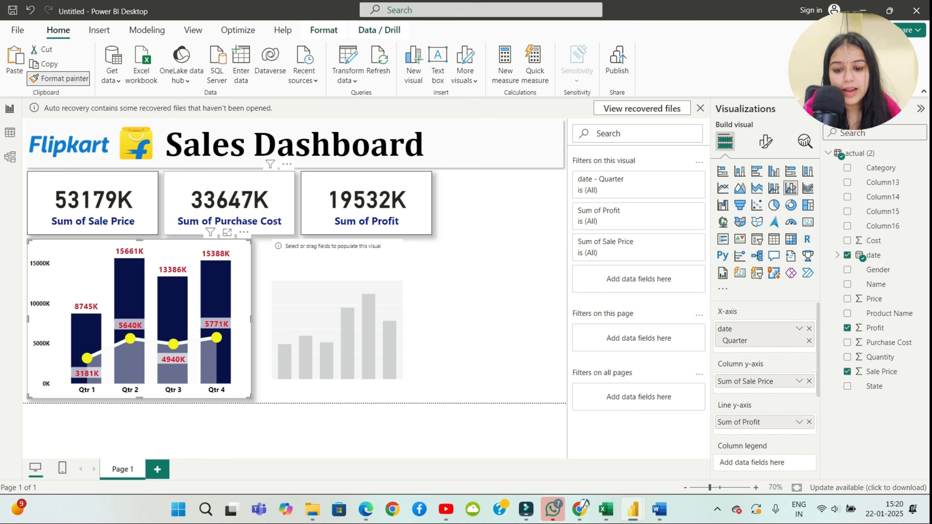
click(337, 279)
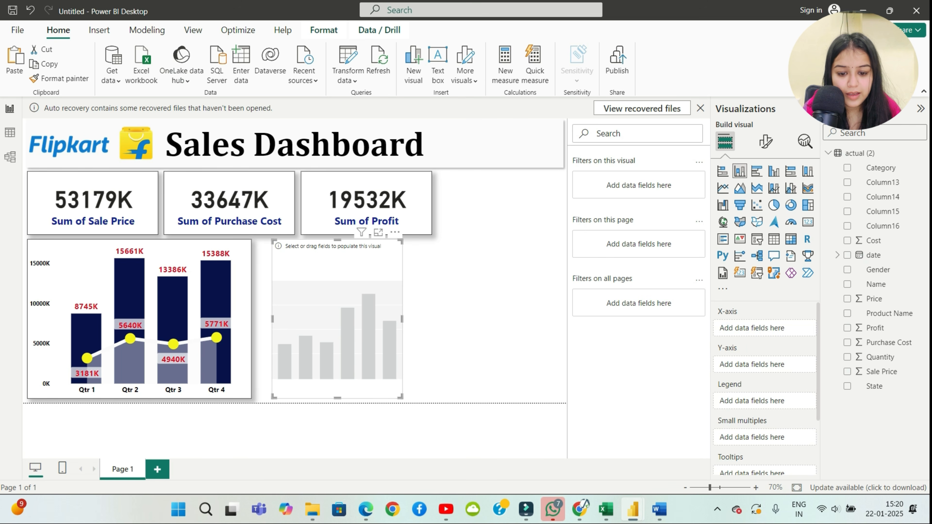
Step: Widen and reposition the empty column chart to fill the space between the combo chart and the Profit card's outer edge
drag(402, 318, 441, 318)
drag(356, 279, 336, 278)
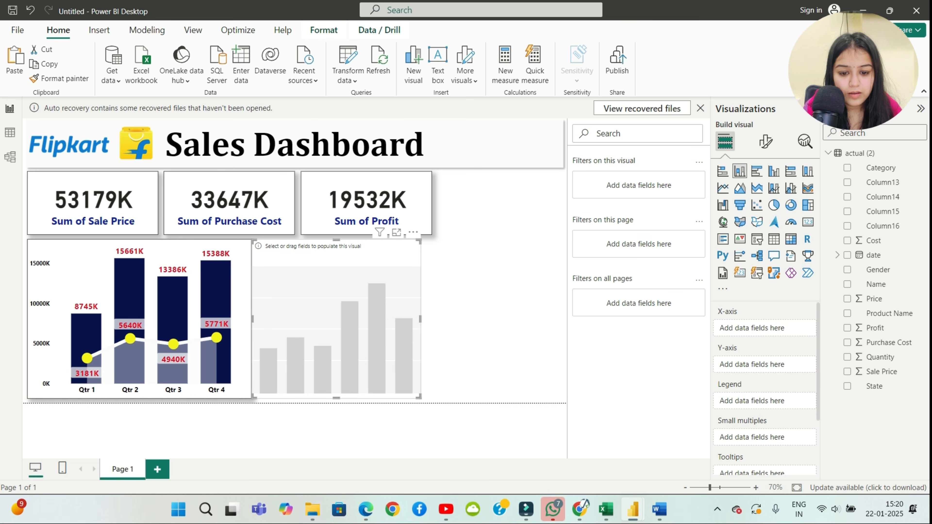
drag(420, 318, 431, 318)
drag(342, 279, 345, 279)
drag(435, 319, 431, 319)
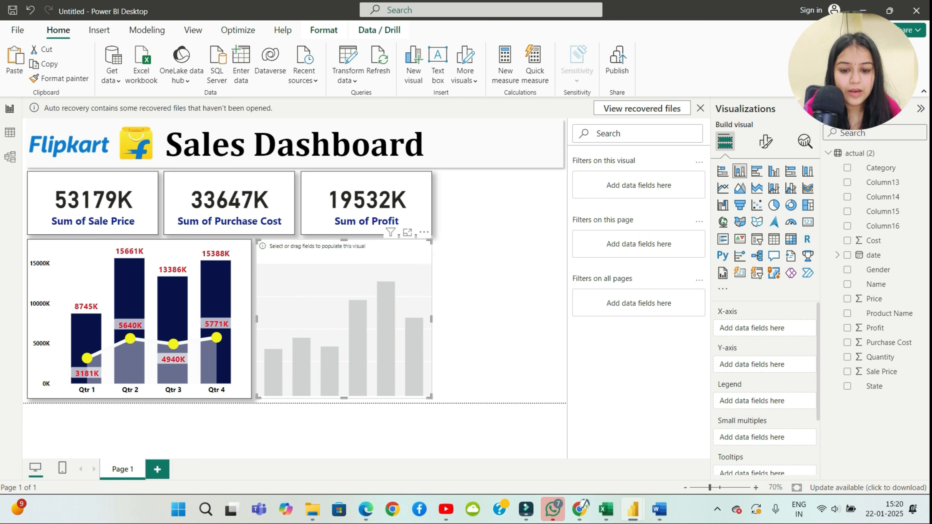
key(Escape)
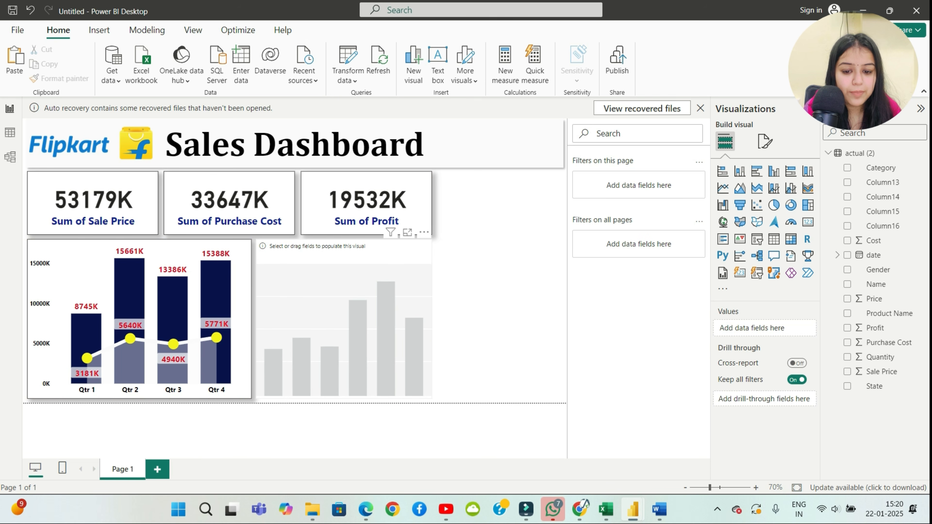
click(344, 318)
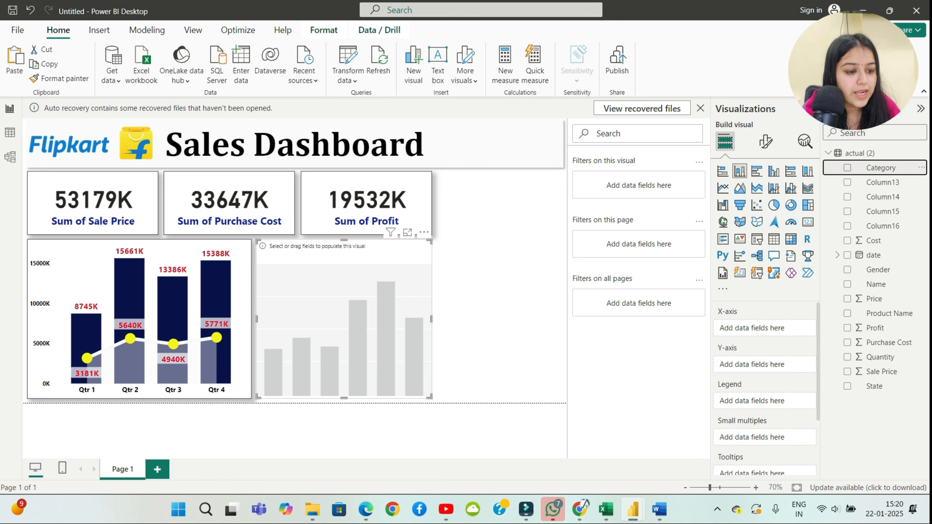
click(846, 168)
click(846, 313)
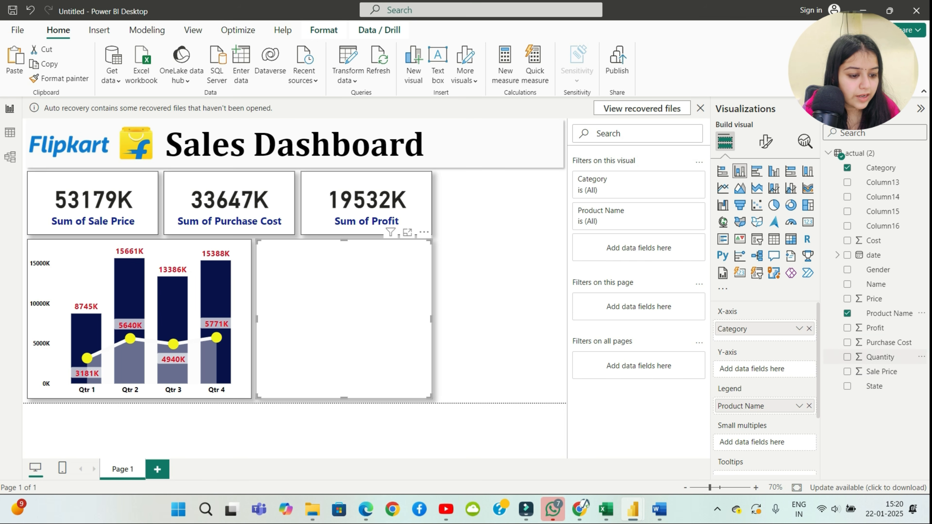
click(847, 371)
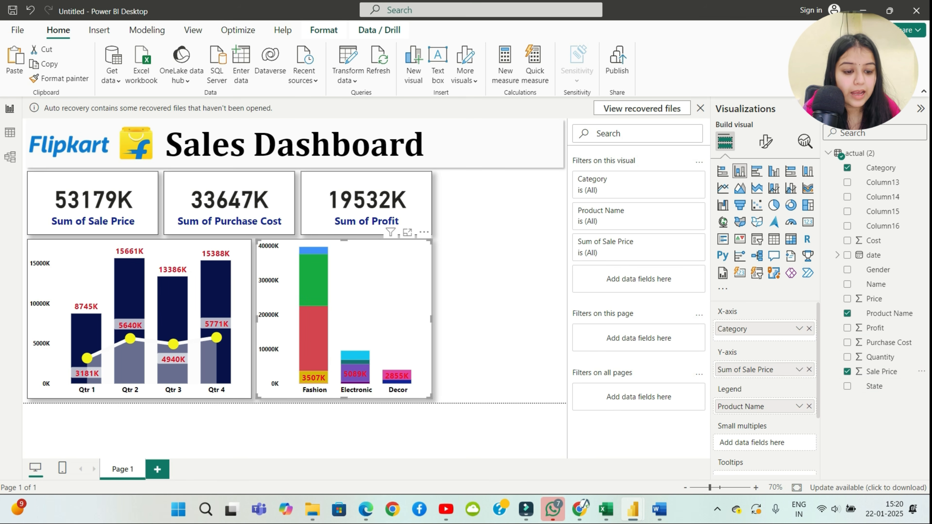
drag(733, 329, 620, 326)
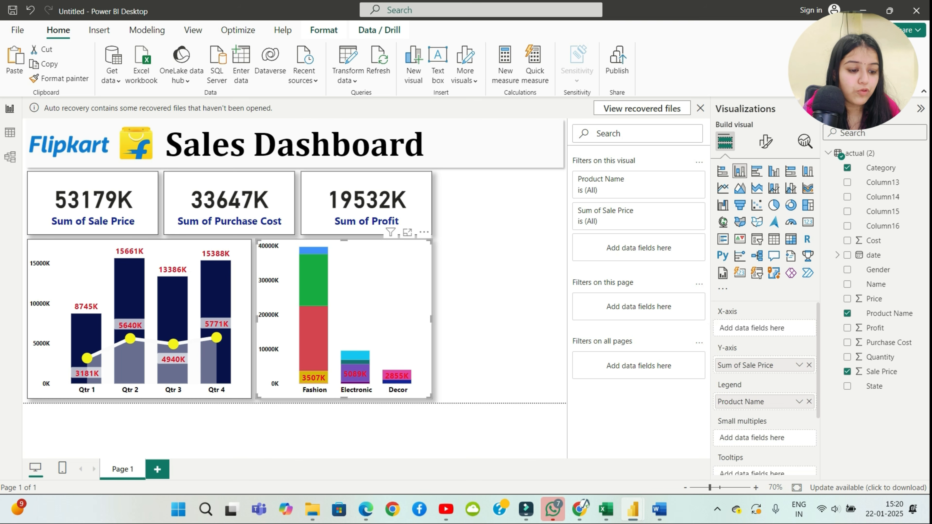
drag(744, 364, 601, 365)
drag(741, 401, 611, 402)
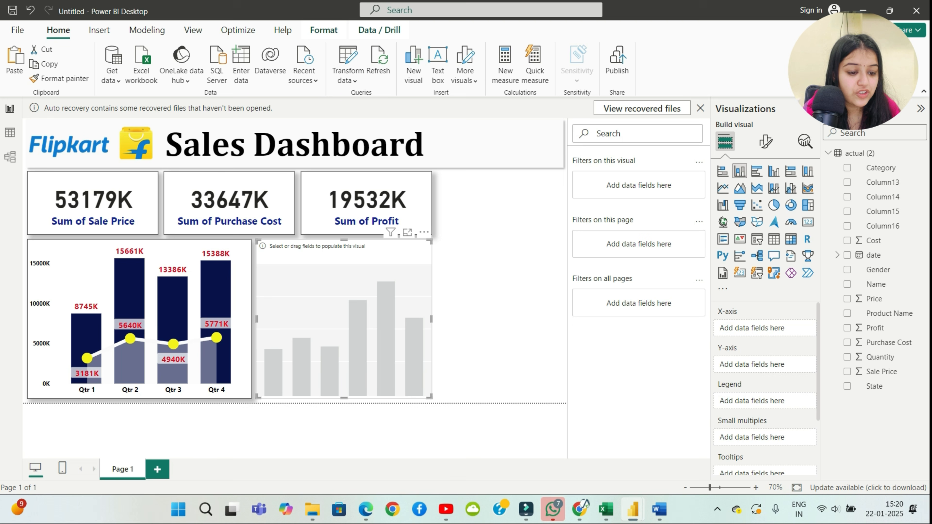
Step: Populate the stacked column chart with Category on the x-axis, Sale Price on the y-axis and Product Name as the legend
click(846, 168)
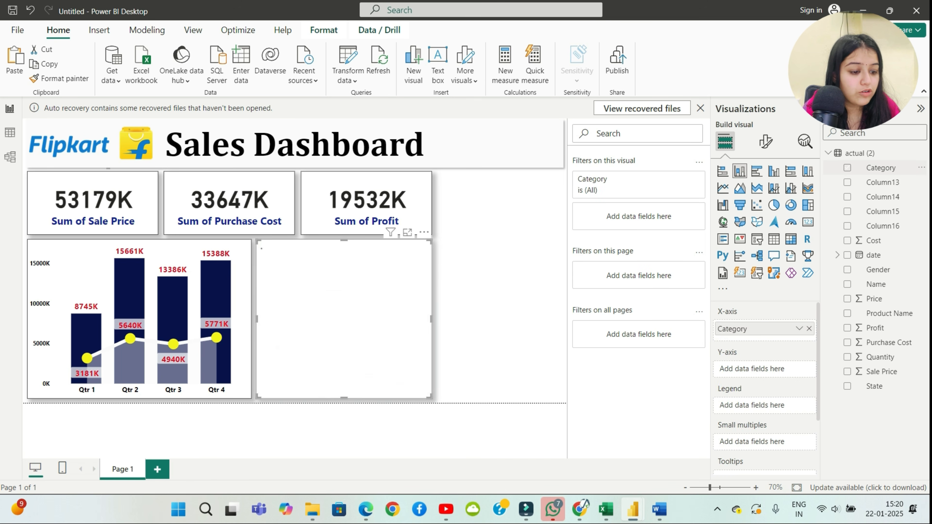
click(846, 371)
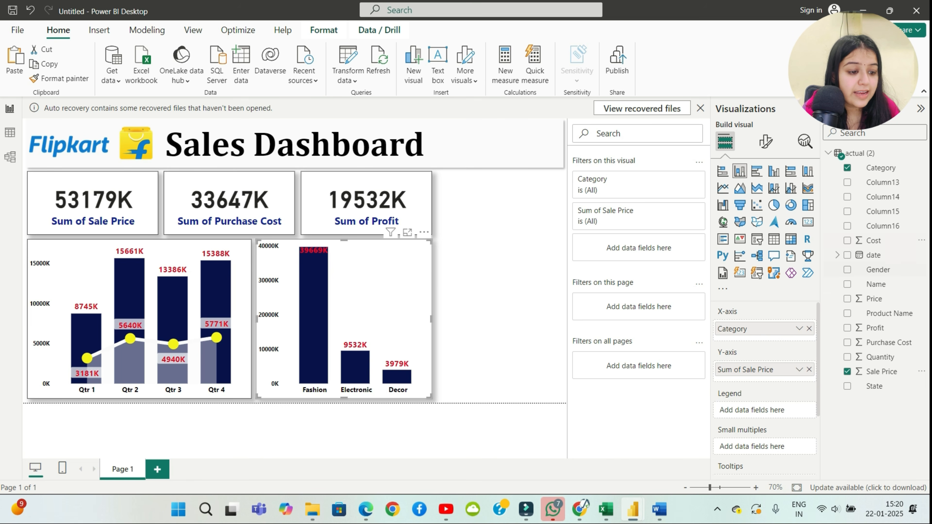
drag(888, 313, 763, 410)
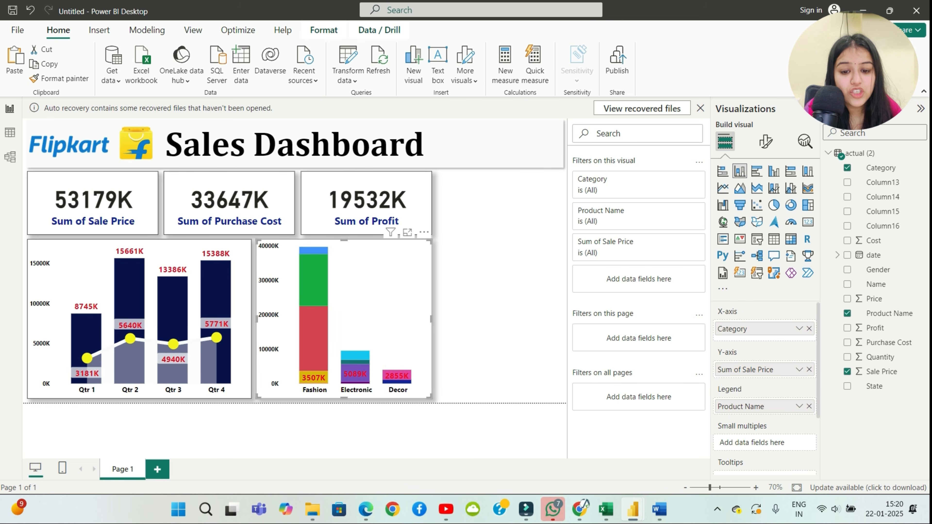
Step: Examine the category chart's x-axis and column color settings, and test reversing the order of its stacked segments
click(765, 141)
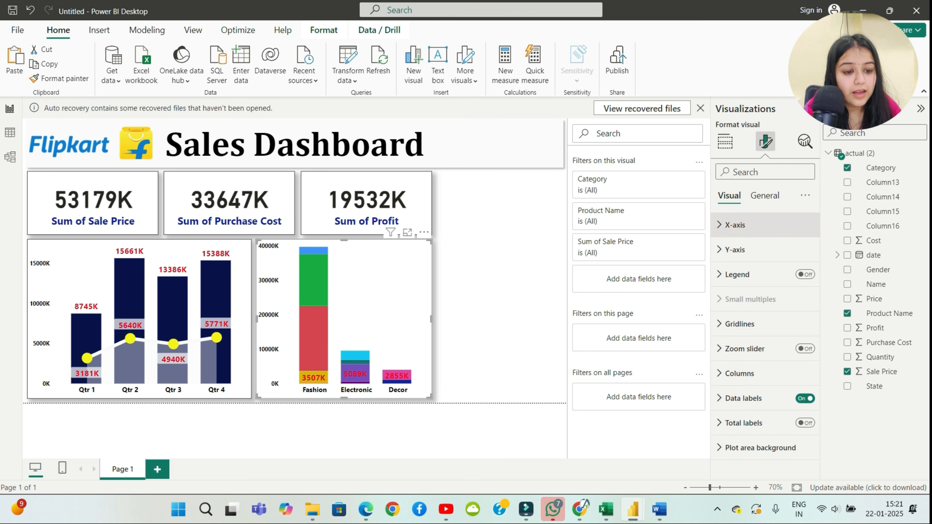
click(735, 225)
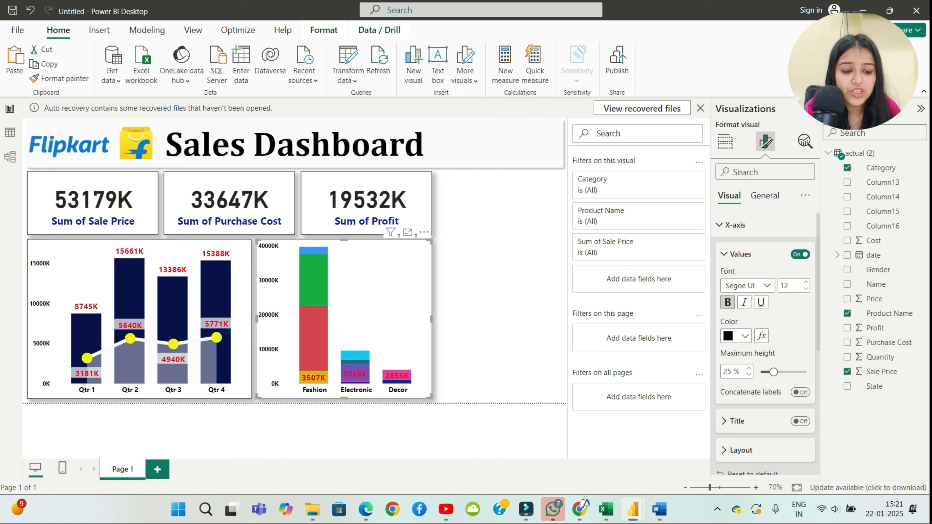
scroll(765, 363, down, 6)
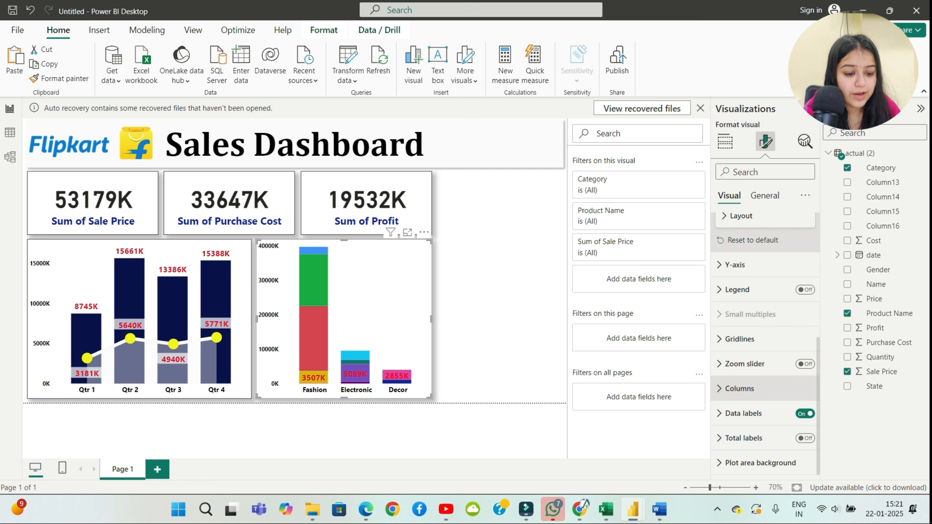
click(739, 388)
scroll(764, 364, down, 8)
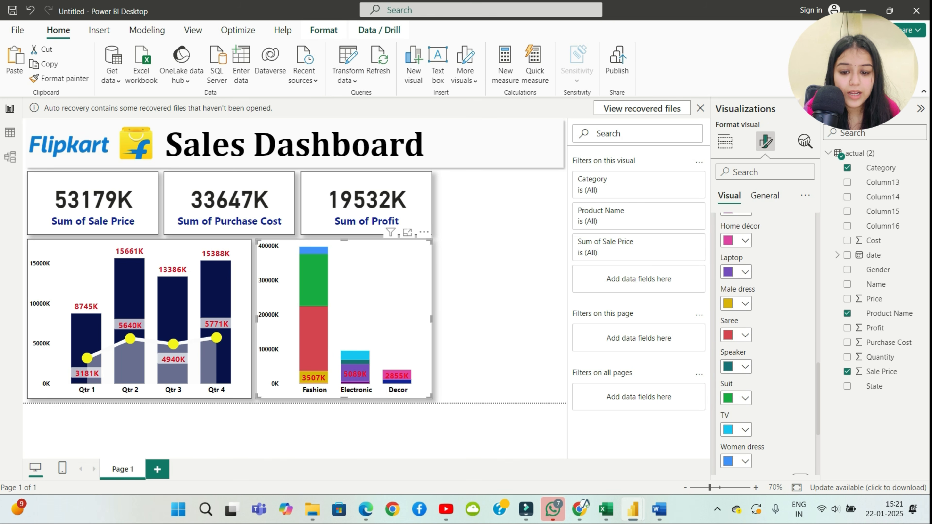
scroll(765, 364, up, 3)
scroll(764, 363, down, 6)
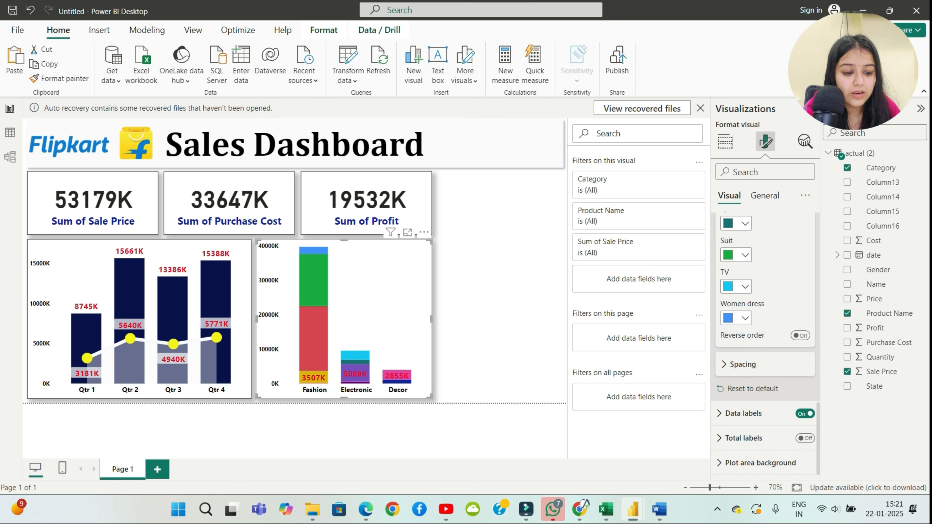
click(799, 336)
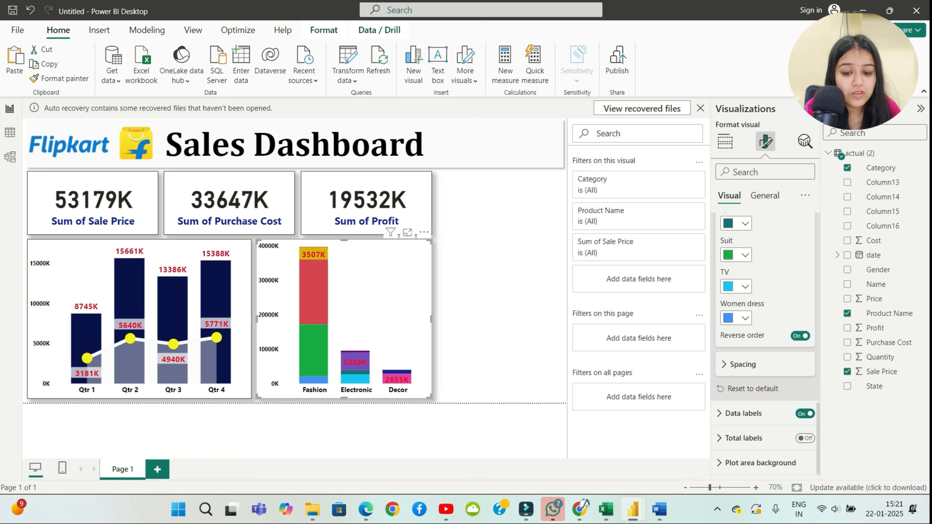
click(799, 335)
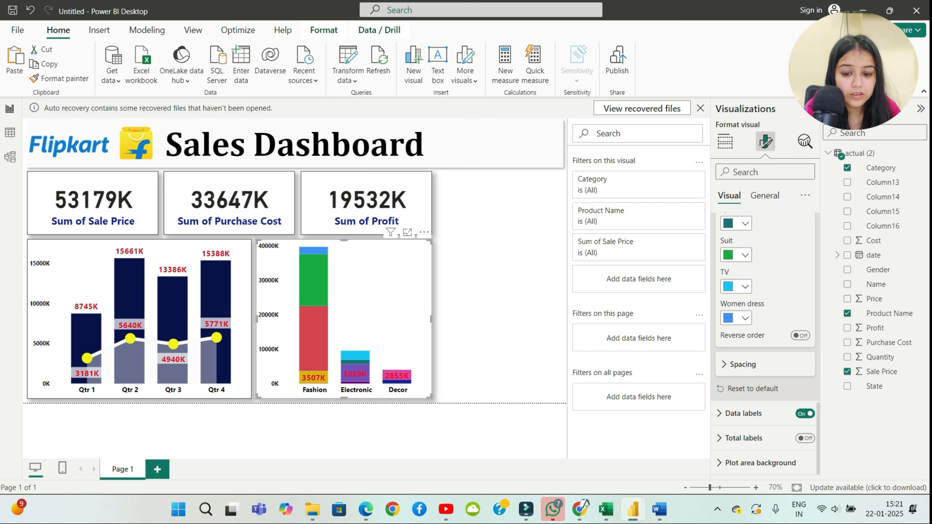
Step: Set the position of the category chart's data labels to Inside end
click(742, 413)
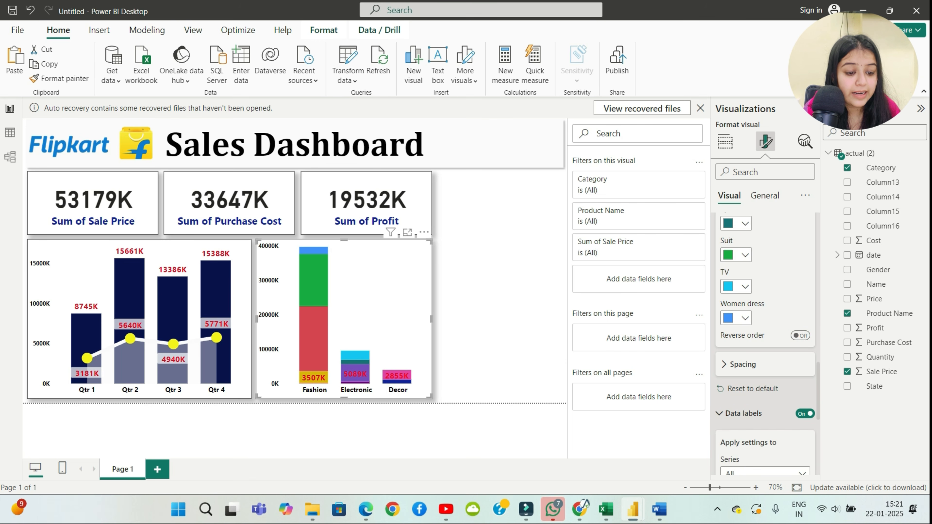
scroll(765, 345, down, 5)
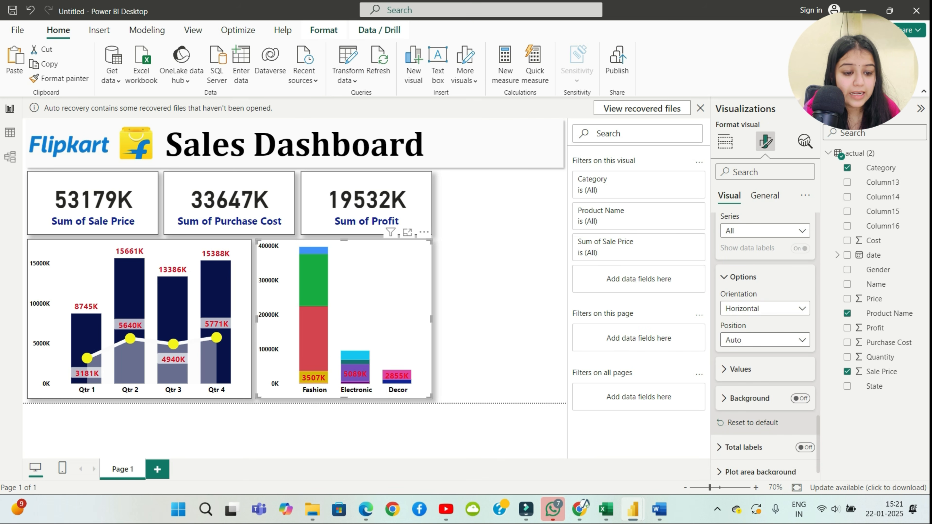
click(770, 330)
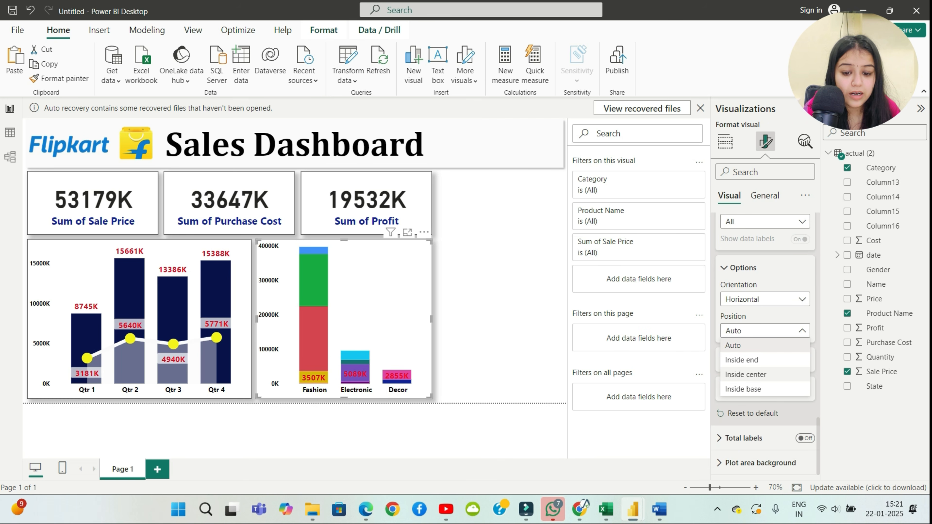
click(741, 359)
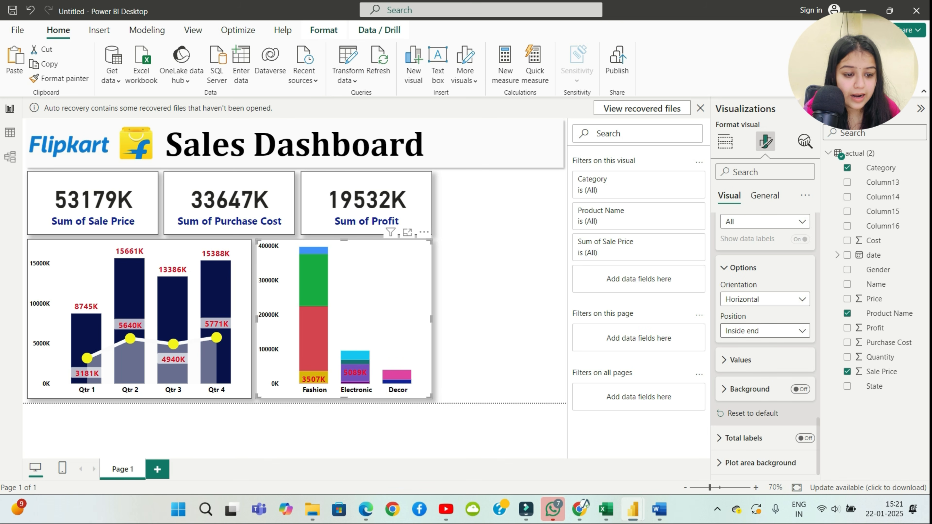
Step: Set the category chart's data label values to display in Thousands and color them black
click(741, 360)
scroll(765, 345, down, 3)
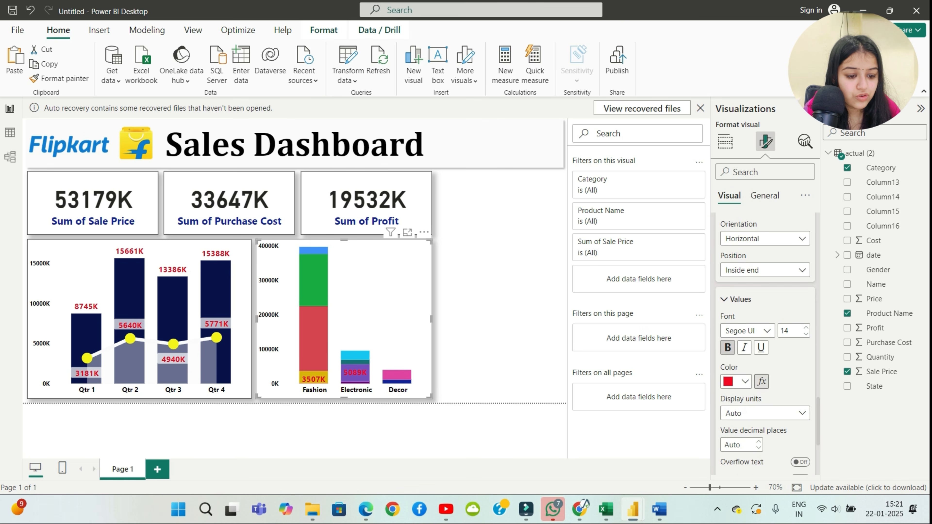
click(765, 292)
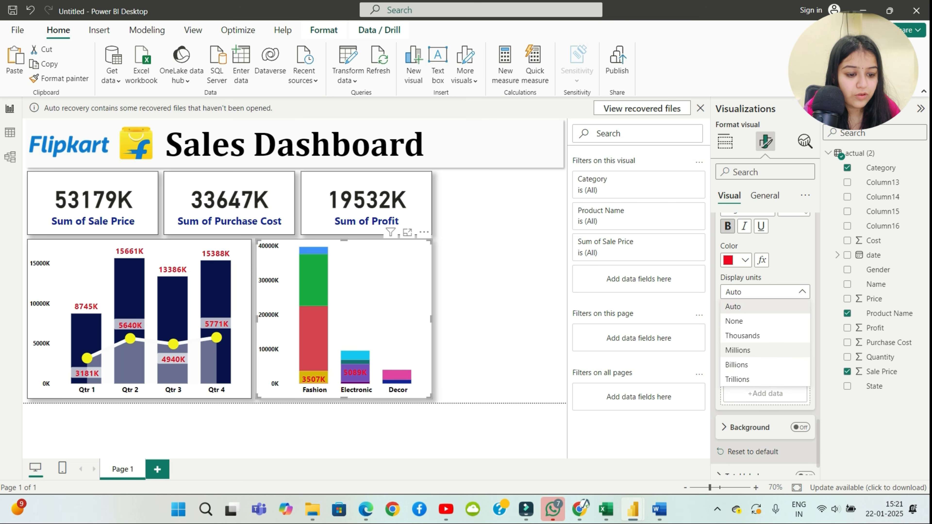
click(765, 335)
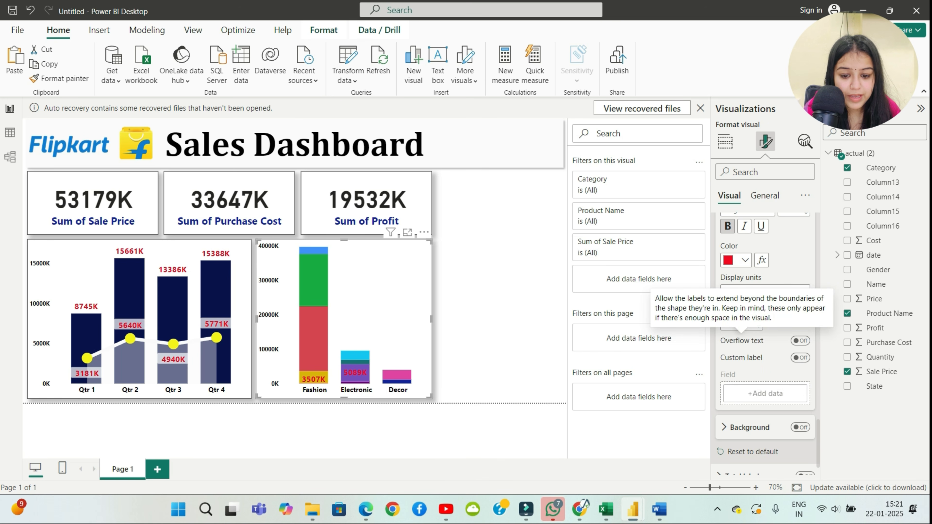
click(744, 260)
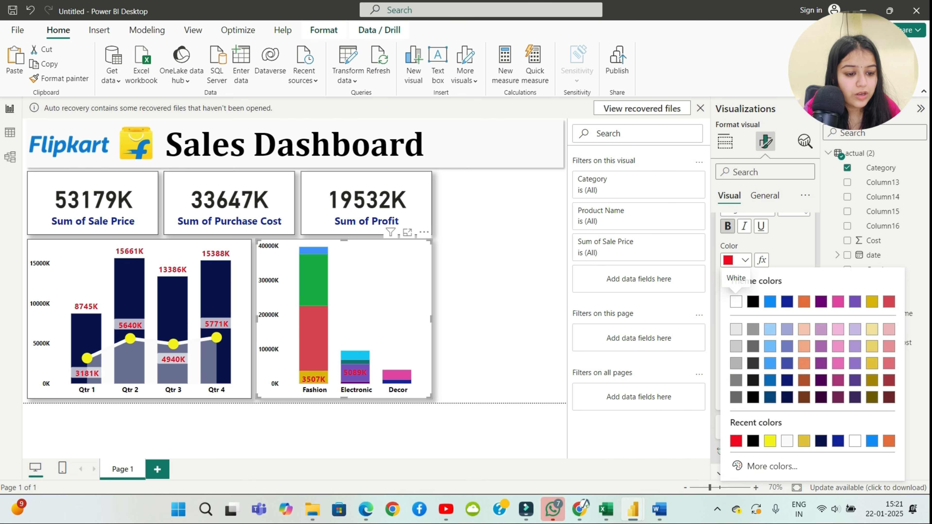
click(753, 302)
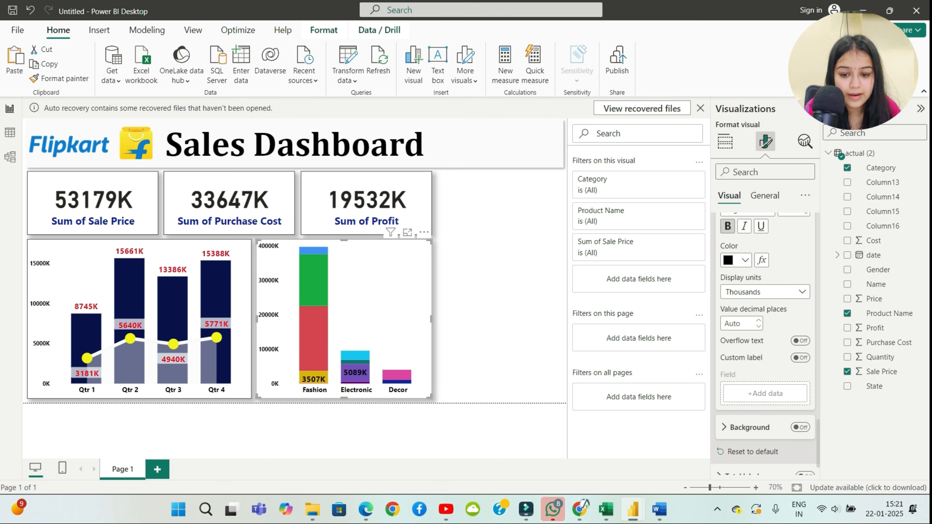
key(Escape)
Step: Turn on total labels for the category stacked column chart
click(313, 279)
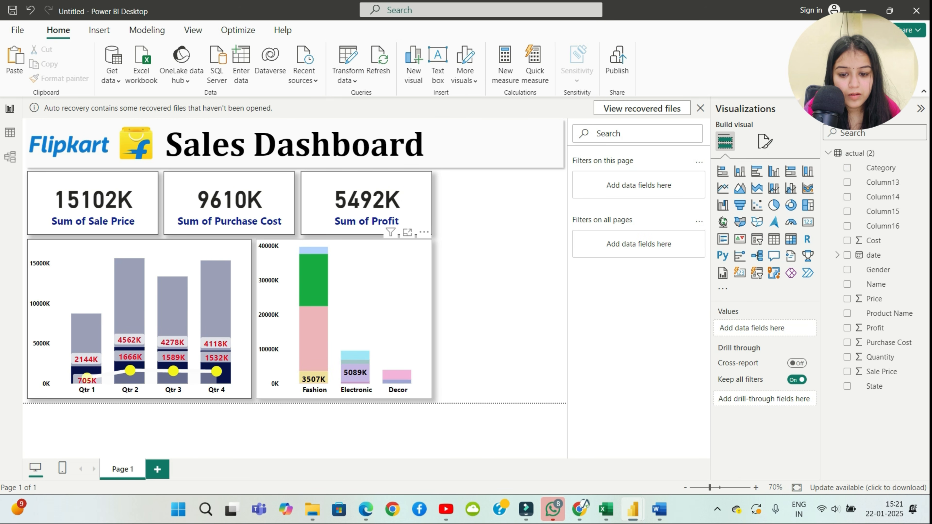
click(314, 279)
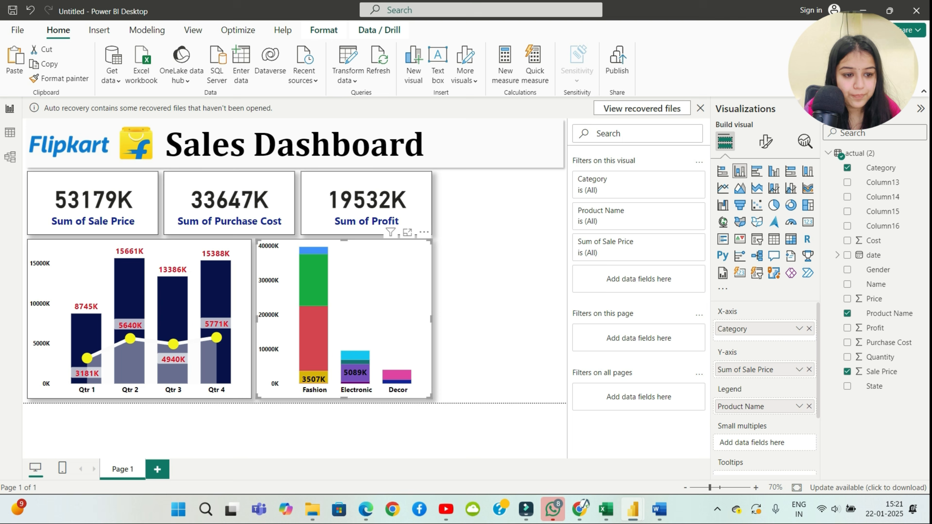
click(766, 141)
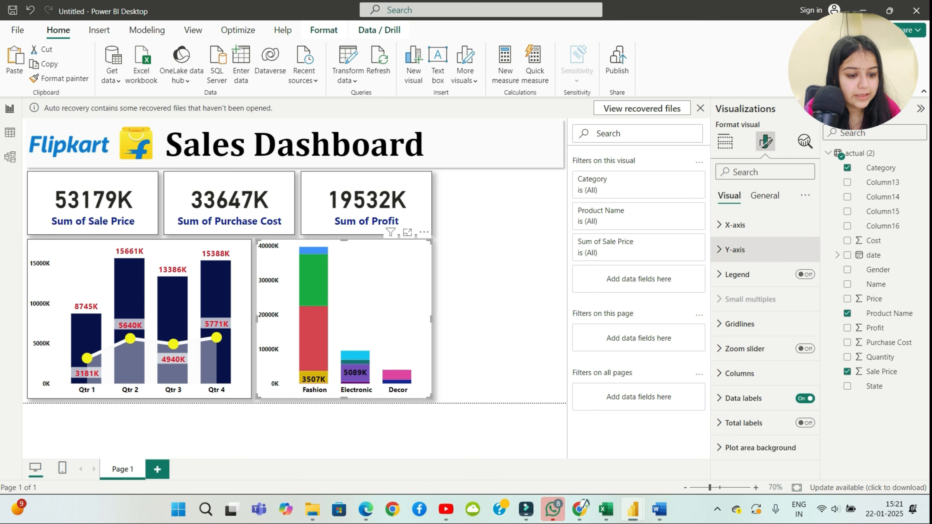
click(739, 324)
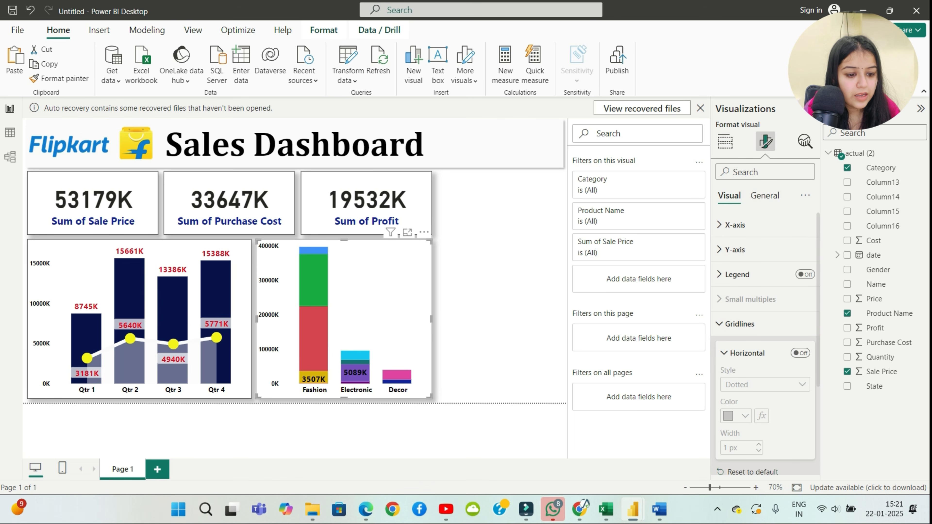
click(739, 324)
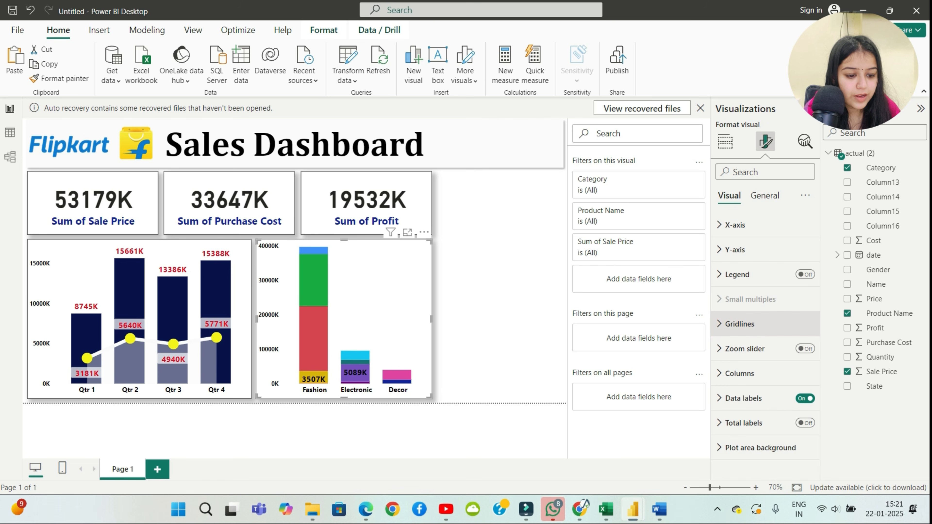
click(742, 398)
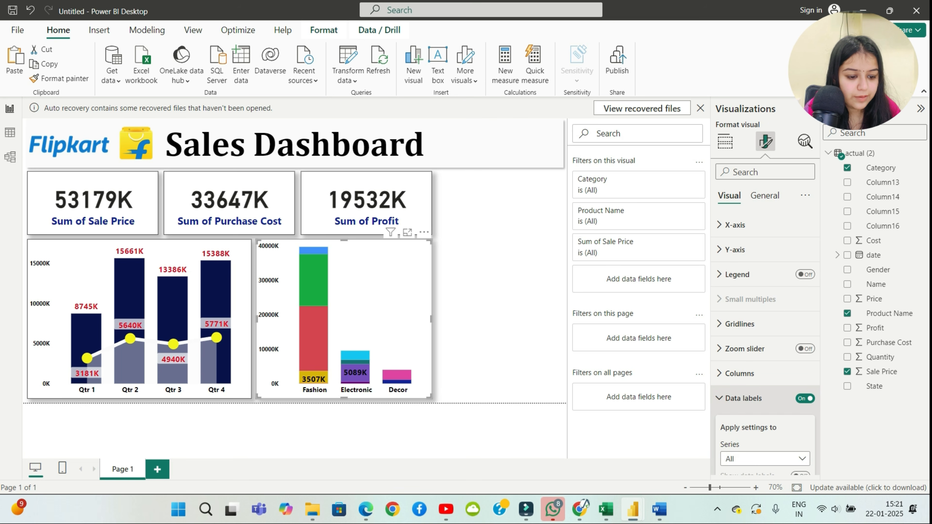
click(743, 398)
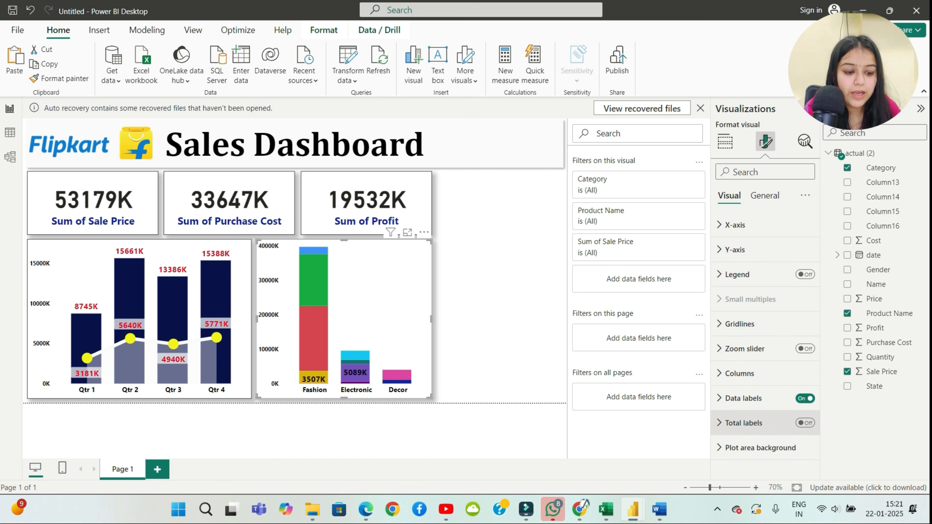
click(805, 422)
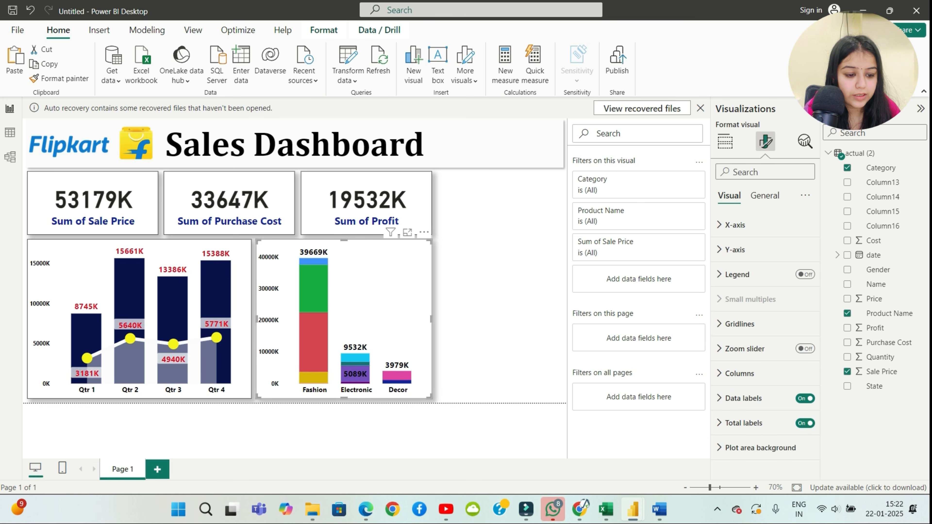
Step: Review the category chart's data label position, value and background settings
click(743, 397)
scroll(764, 386, down, 5)
scroll(765, 349, down, 2)
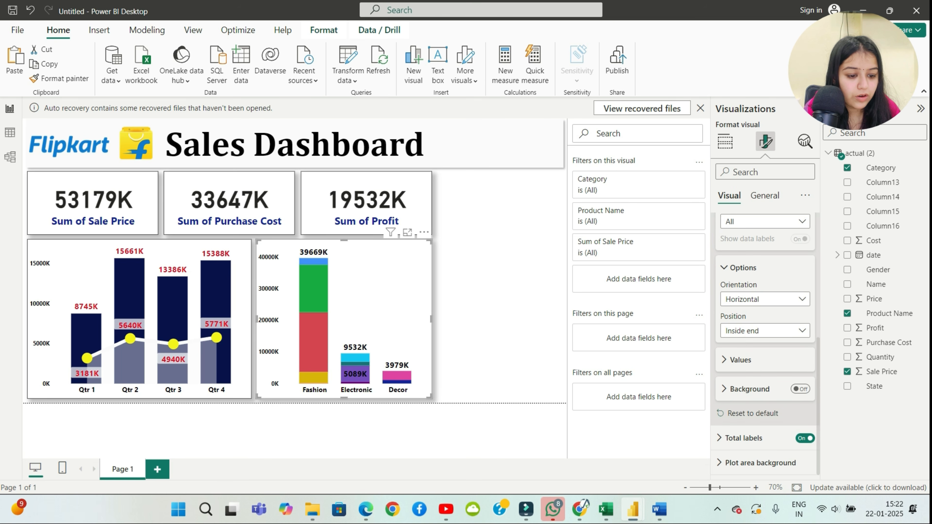
click(740, 359)
scroll(765, 330, down, 6)
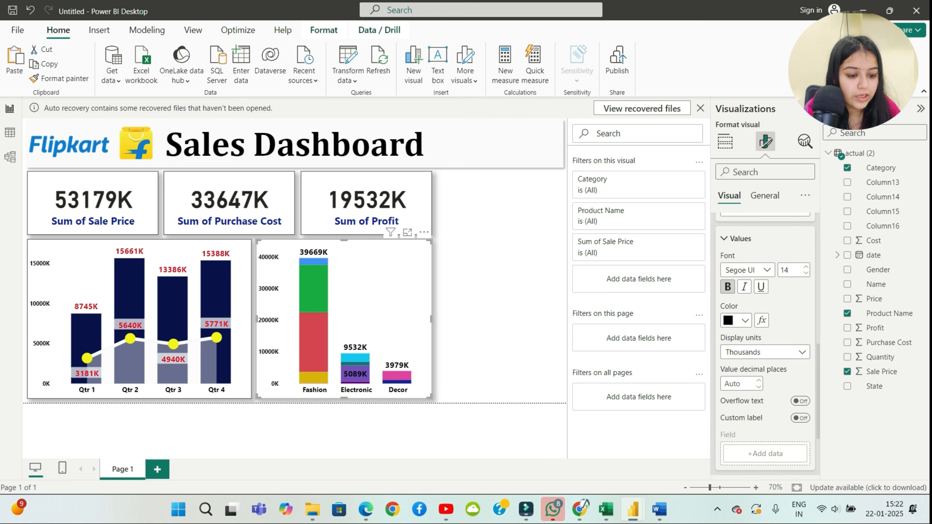
scroll(765, 345, down, 2)
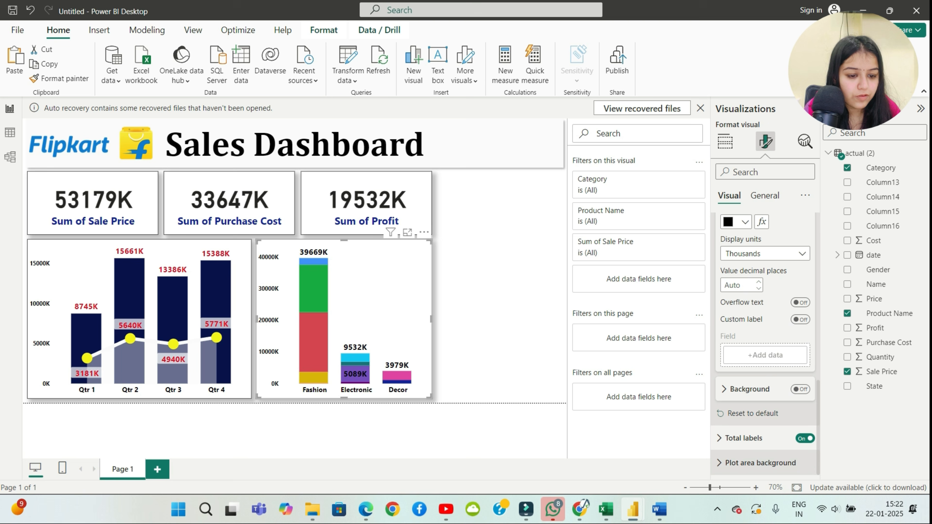
key(Escape)
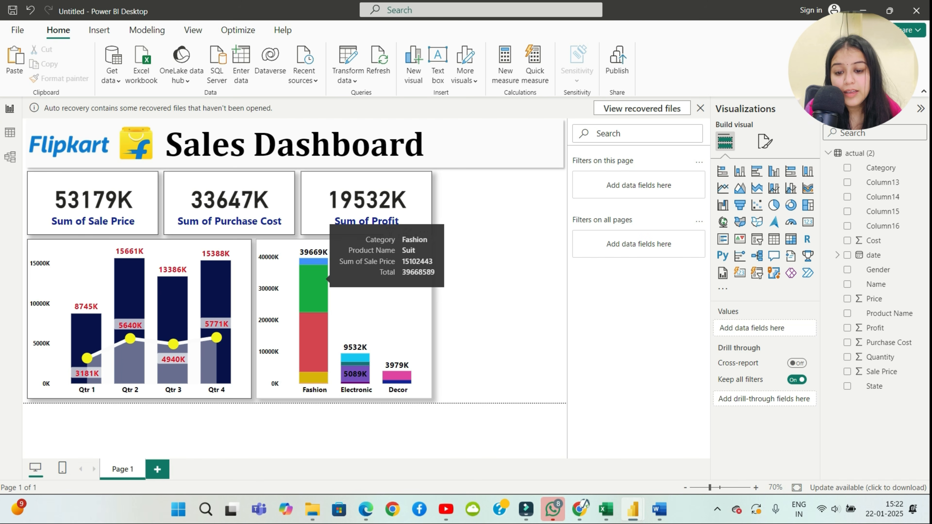
Step: Check how the Fashion column's Suit segment cross-filters the dashboard, and read the tooltips of the Suit, Saree, Home décor and Laptop segments
click(314, 285)
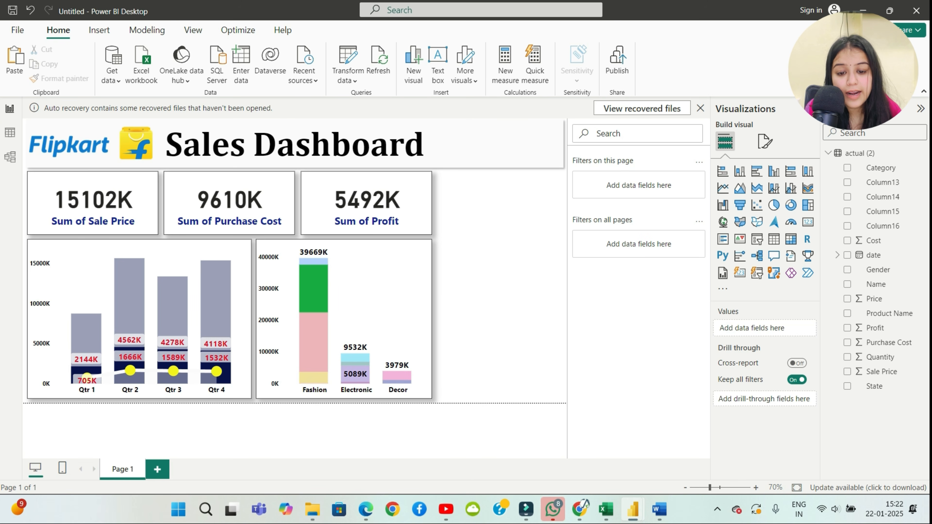
click(314, 288)
click(313, 288)
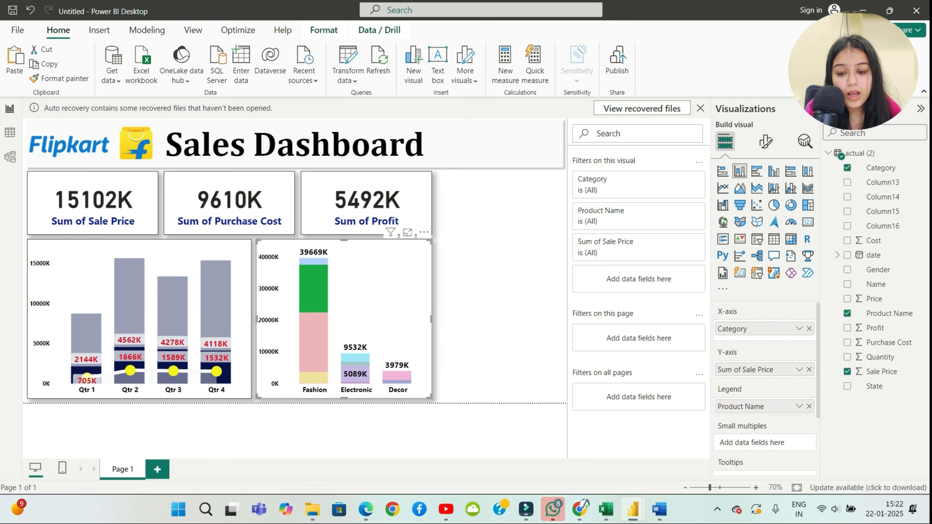
click(314, 287)
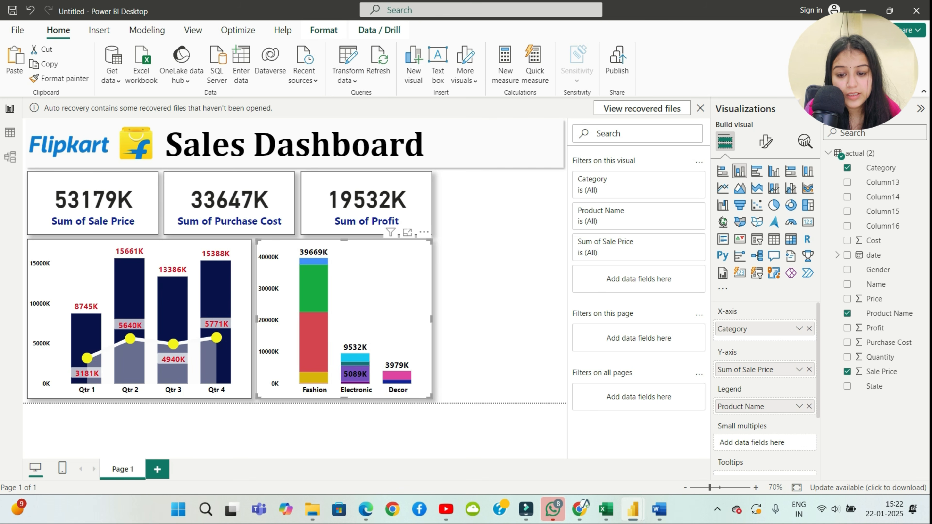
mouse_move(320, 272)
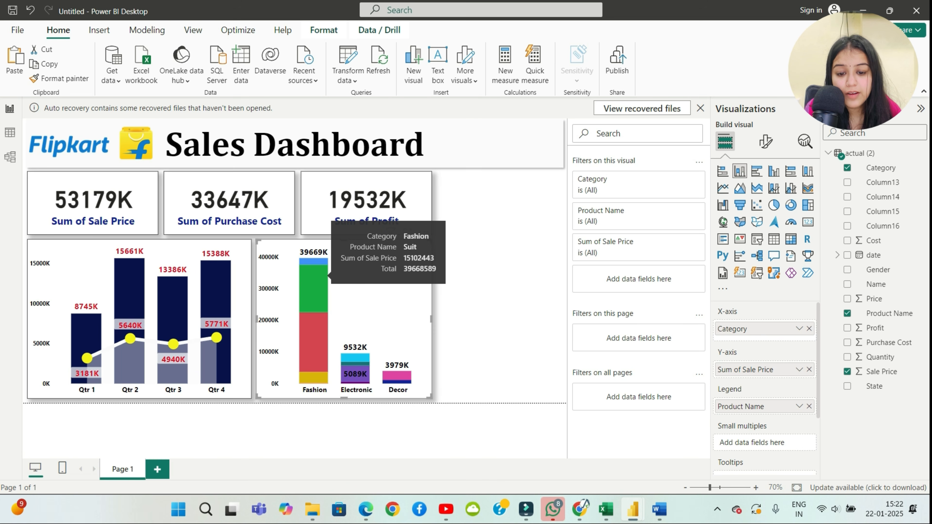
mouse_move(319, 332)
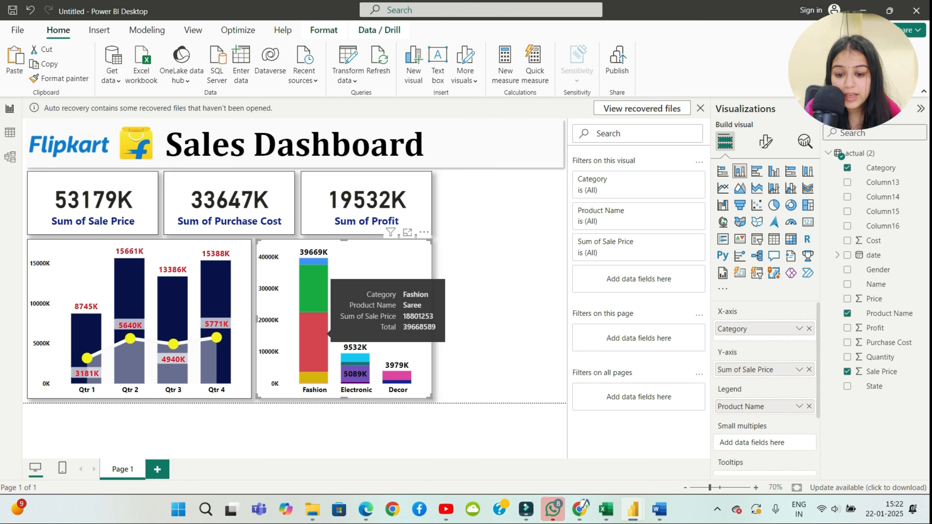
mouse_move(407, 381)
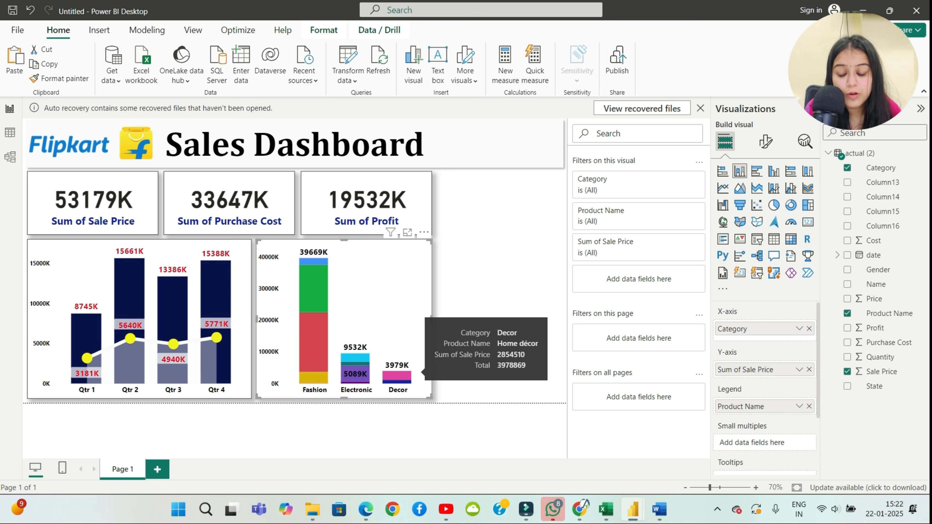
mouse_move(355, 373)
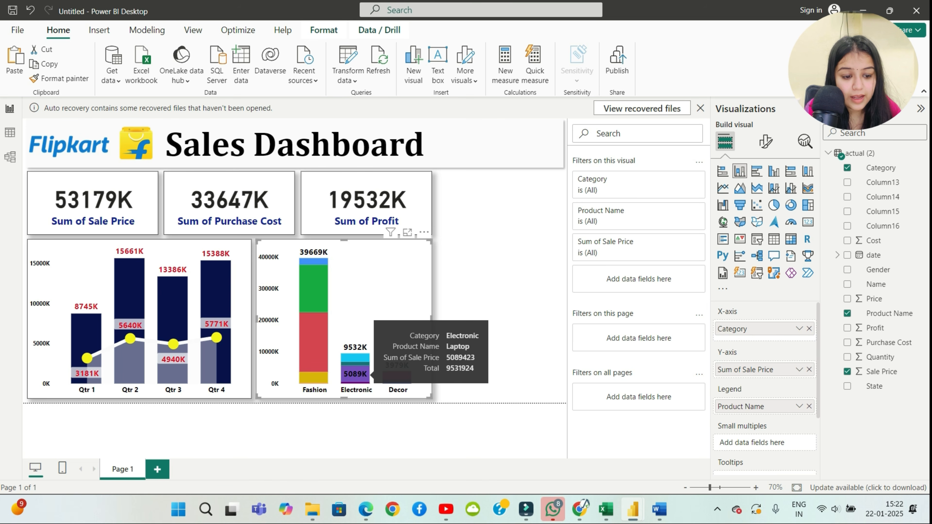
Step: Try the distribution analysis on the Electronic column's Laptop segment, clear the selection, and reopen the category chart's data label settings
click(361, 372)
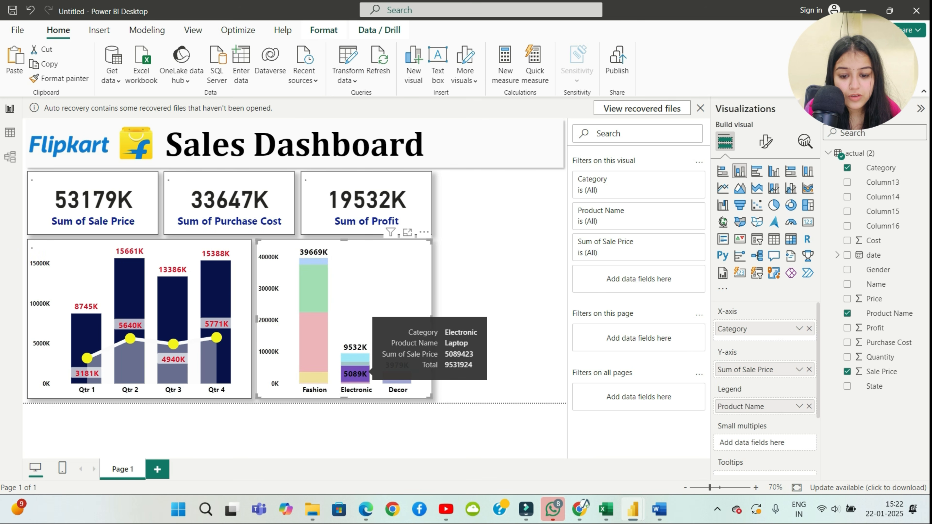
right_click(366, 371)
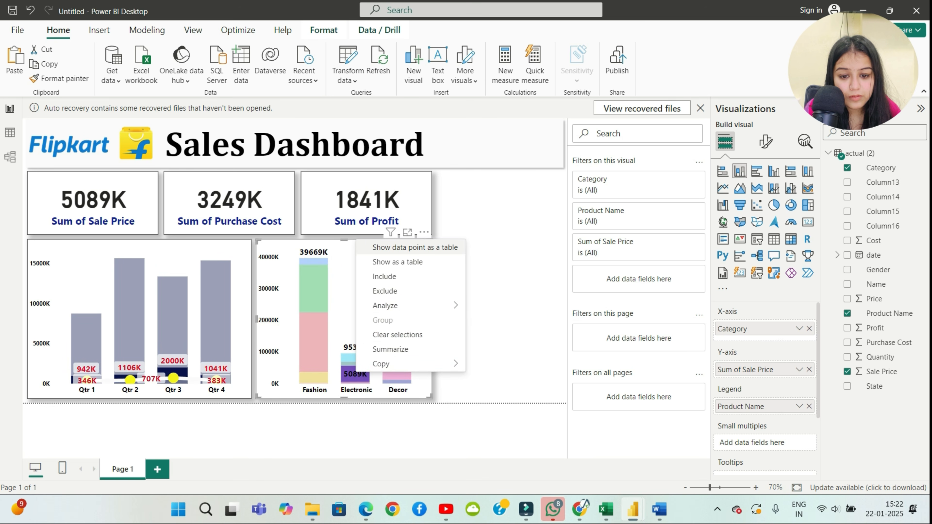
mouse_move(404, 305)
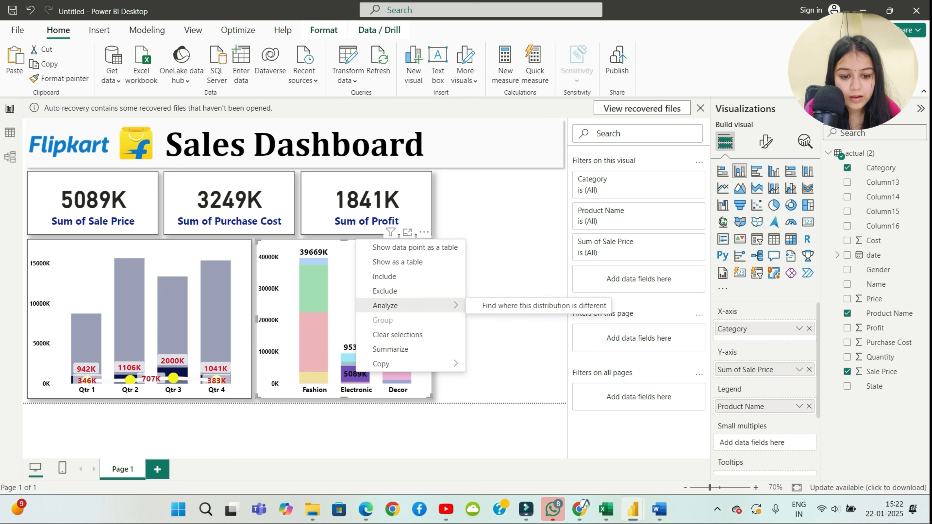
click(544, 305)
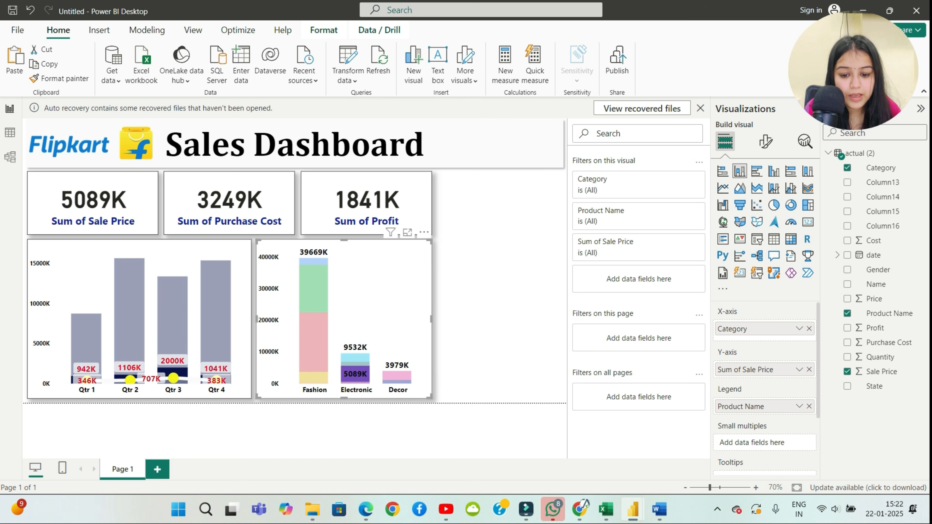
click(397, 305)
click(765, 141)
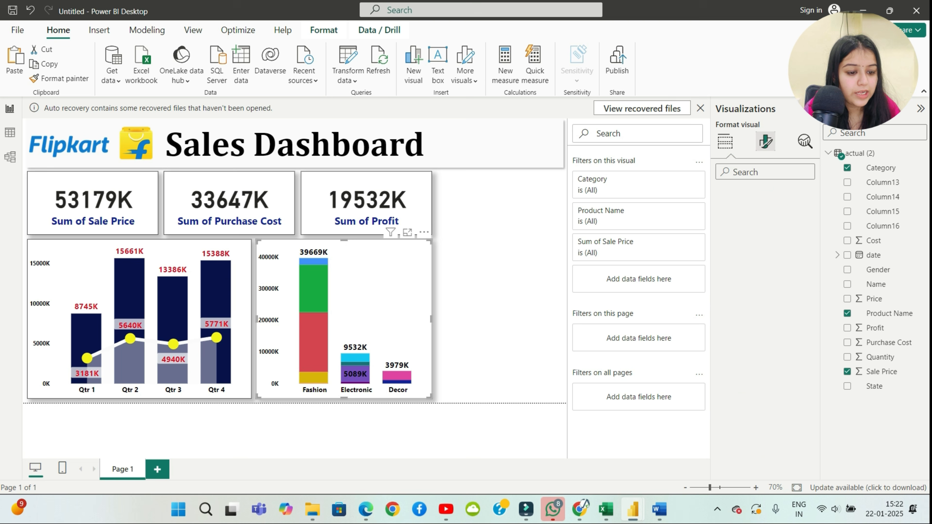
click(743, 398)
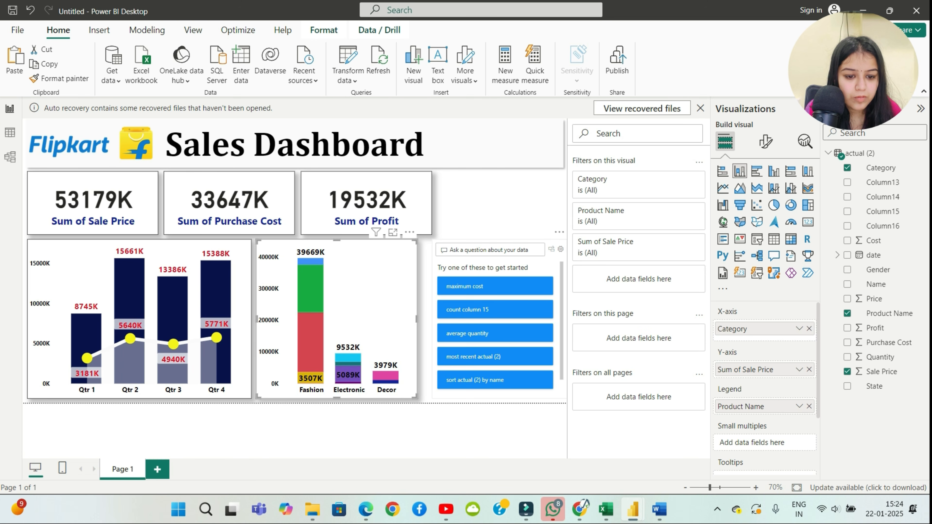
Step: Delete the Q&A visual beside the category chart
click(499, 268)
key(Delete)
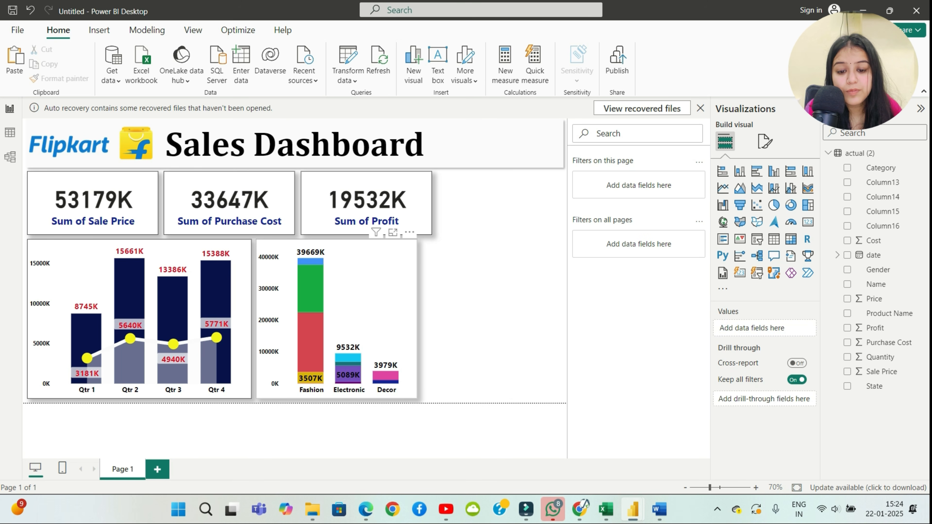
Step: Widen the category chart slightly, shift it against the quarterly chart, and trim its width to match the Profit card's edge
click(381, 294)
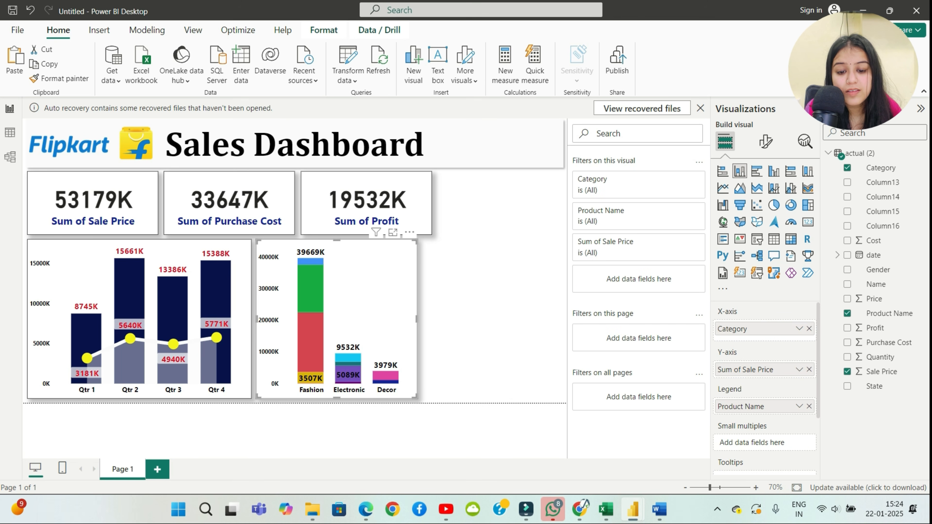
drag(416, 318, 441, 318)
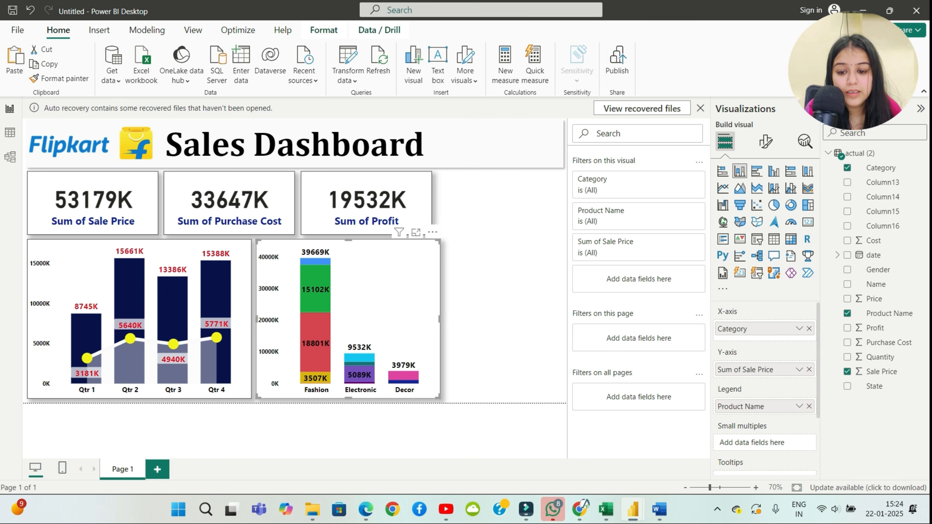
drag(381, 293, 378, 293)
key(Escape)
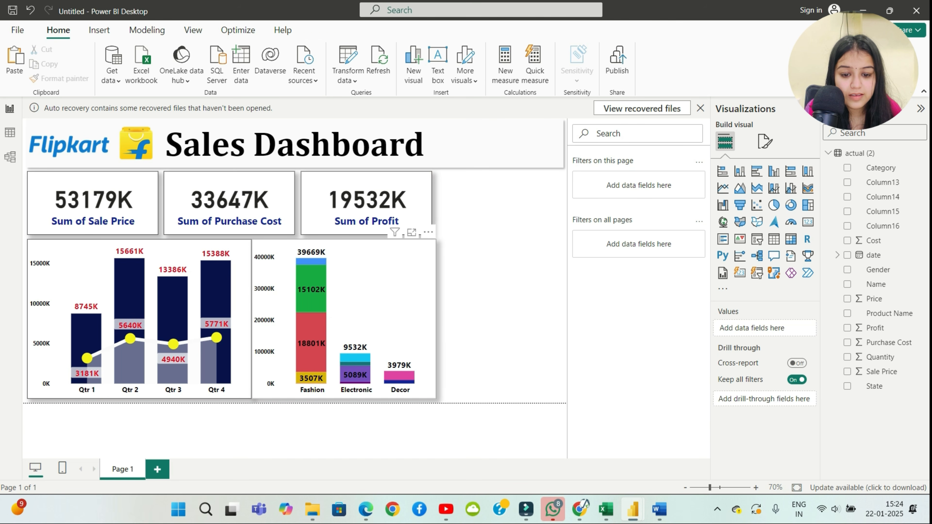
click(377, 293)
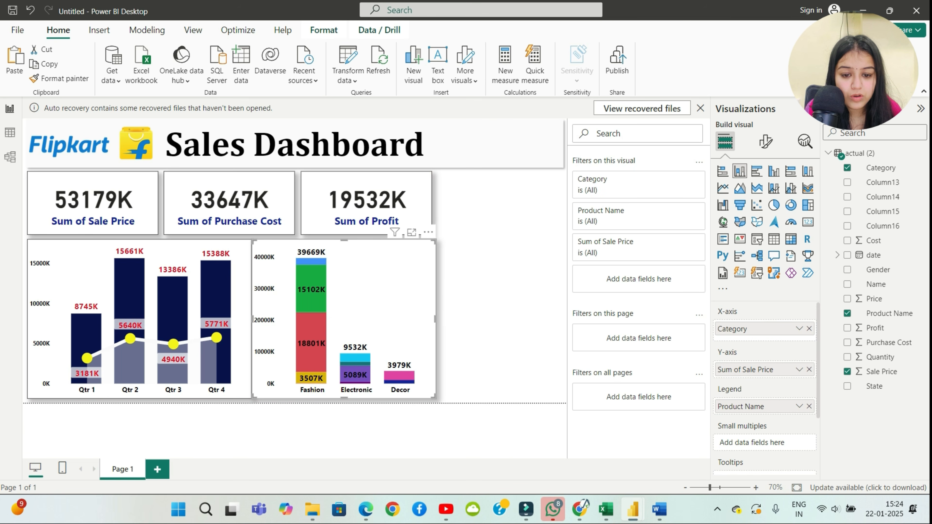
drag(434, 318, 432, 319)
drag(431, 397, 432, 398)
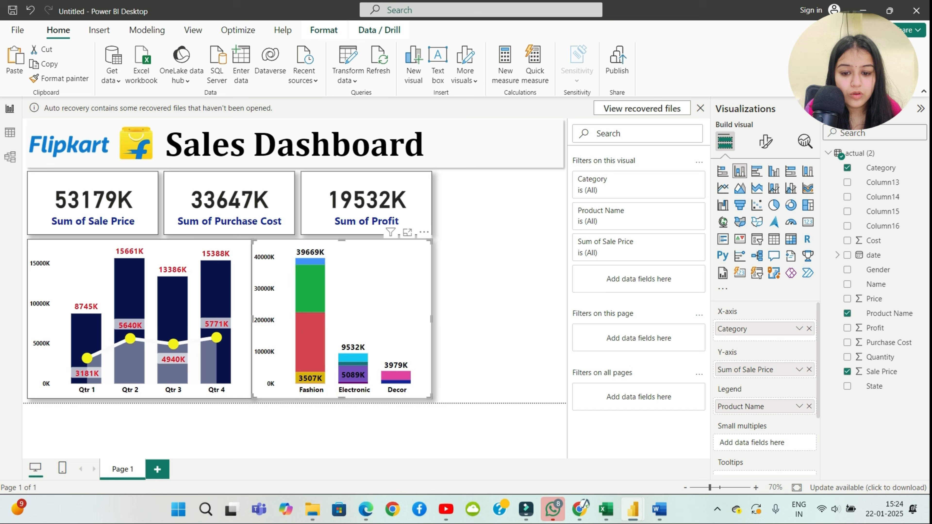
Step: Try the Vertical orientation for the category chart's data labels
click(310, 288)
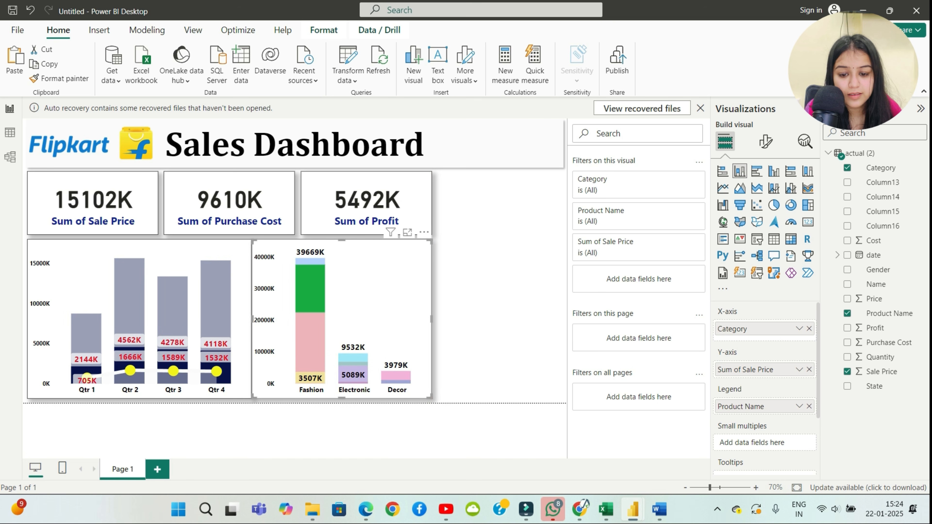
click(310, 288)
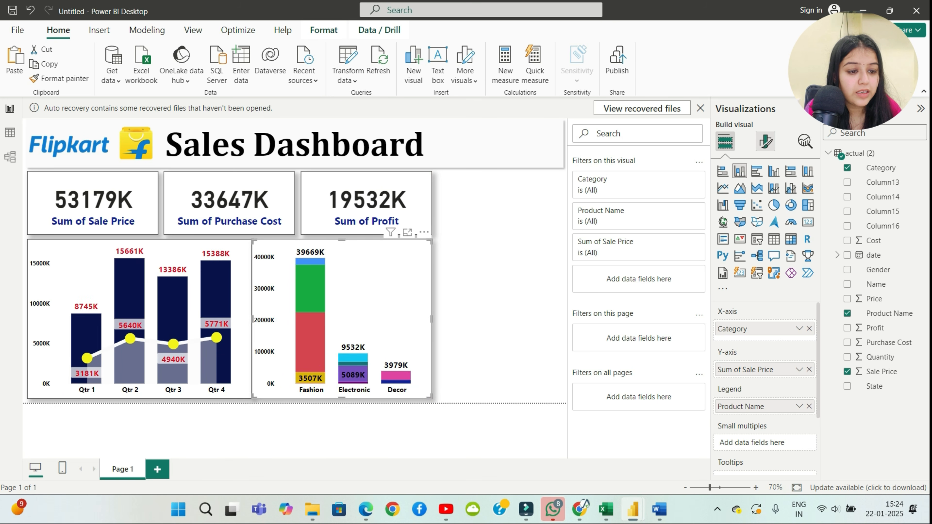
click(765, 141)
click(741, 391)
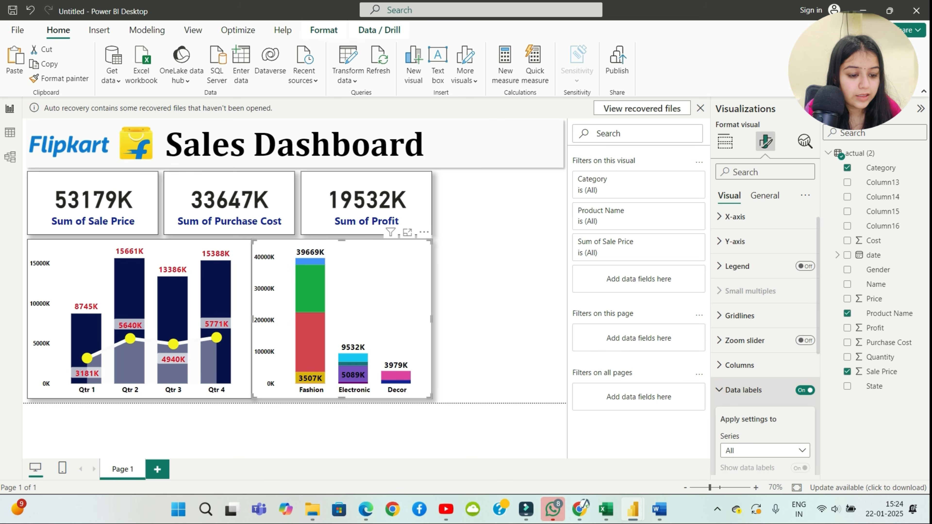
scroll(764, 344, down, 5)
click(765, 299)
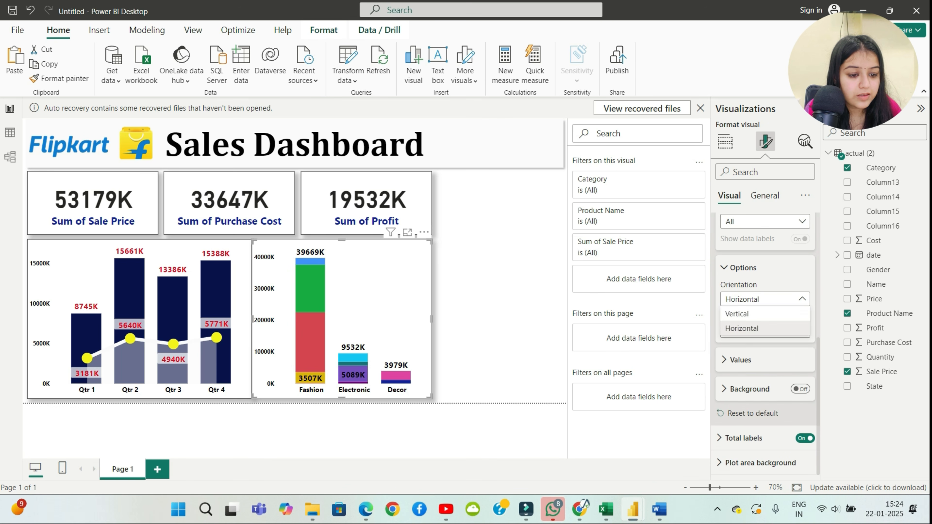
click(736, 313)
click(489, 345)
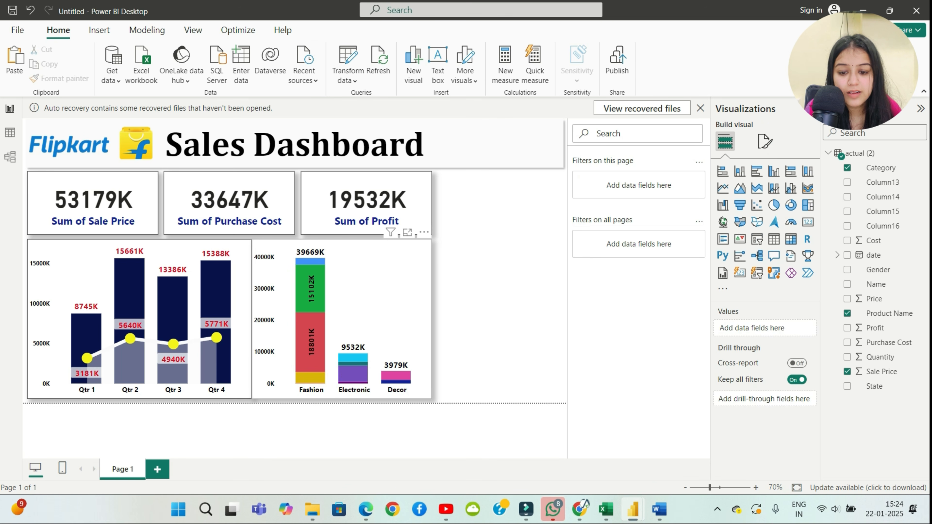
mouse_move(318, 373)
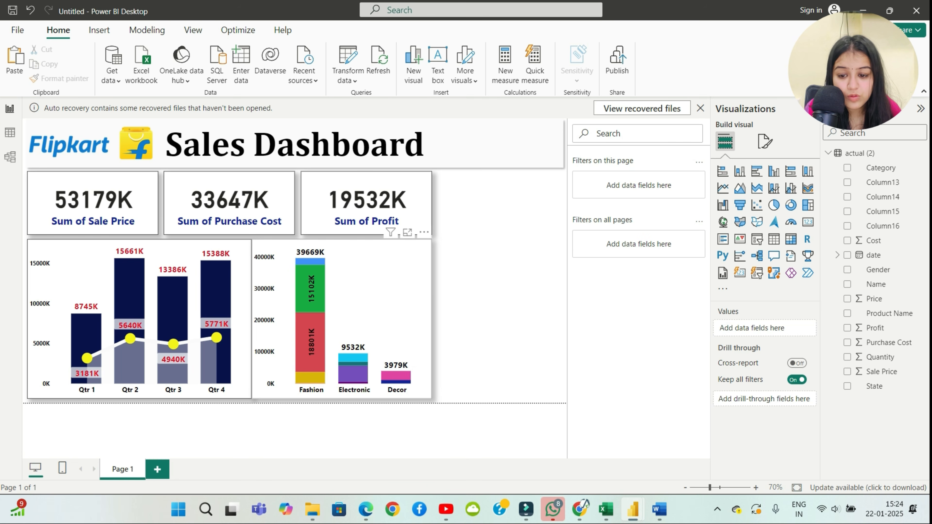
Step: Narrow the quarterly chart slightly to free up space beside the category chart
click(353, 301)
click(151, 293)
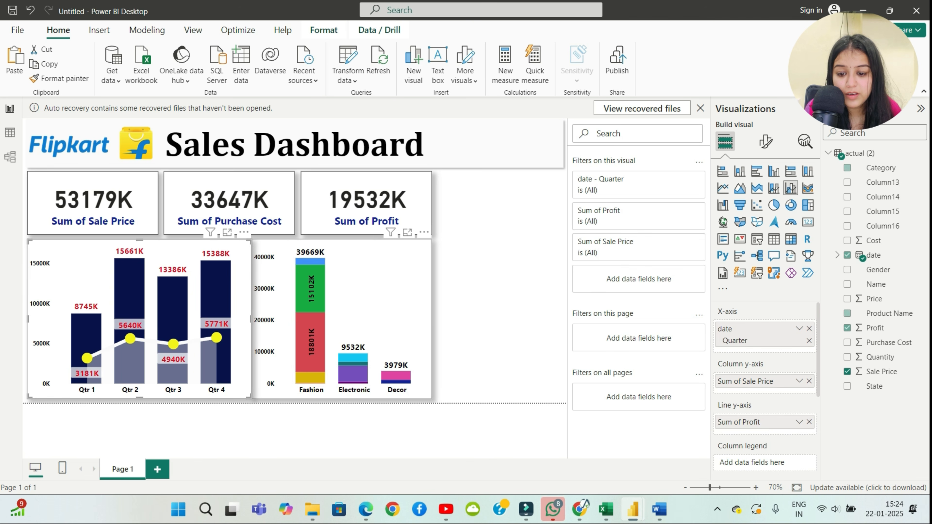
drag(250, 319, 245, 318)
Step: Enlarge the category chart and nudge it into place, leaving a small gap beside the quarterly chart
click(342, 301)
drag(341, 301, 342, 300)
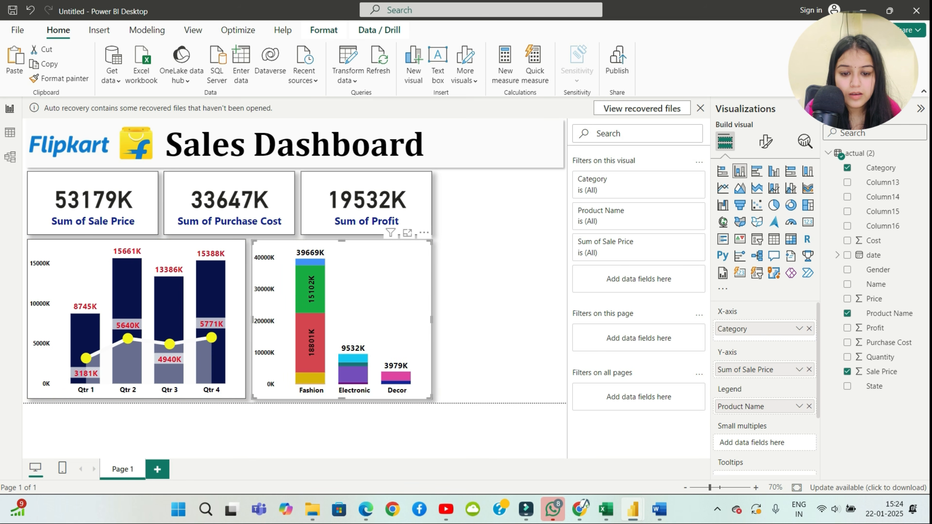
drag(431, 399, 431, 397)
key(Left)
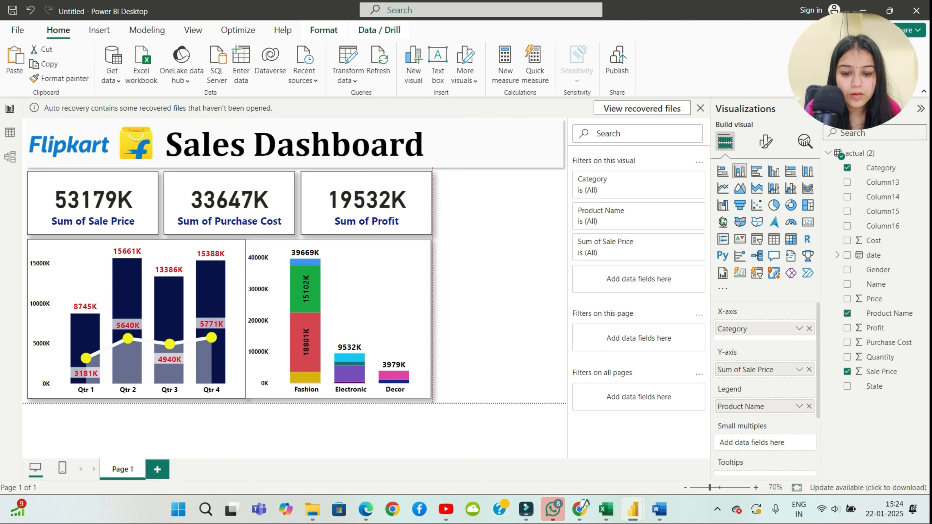
drag(431, 398, 432, 399)
click(452, 370)
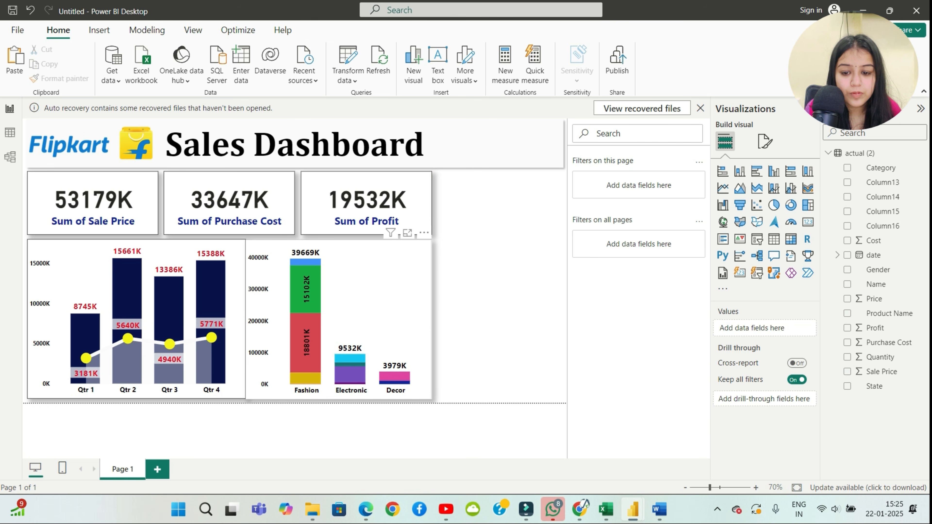
click(418, 312)
key(Right)
key(Right)
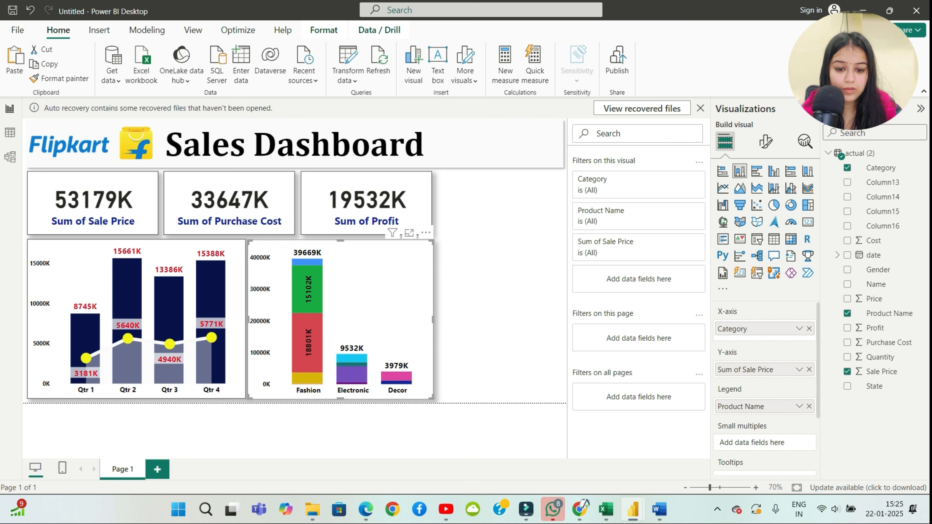
click(451, 319)
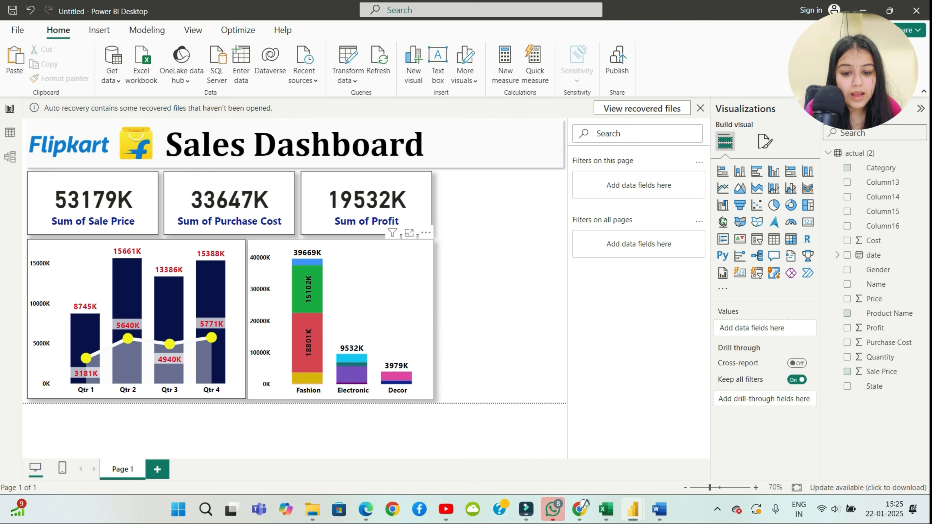
Step: Set the category chart's data label orientation to Horizontal
click(418, 312)
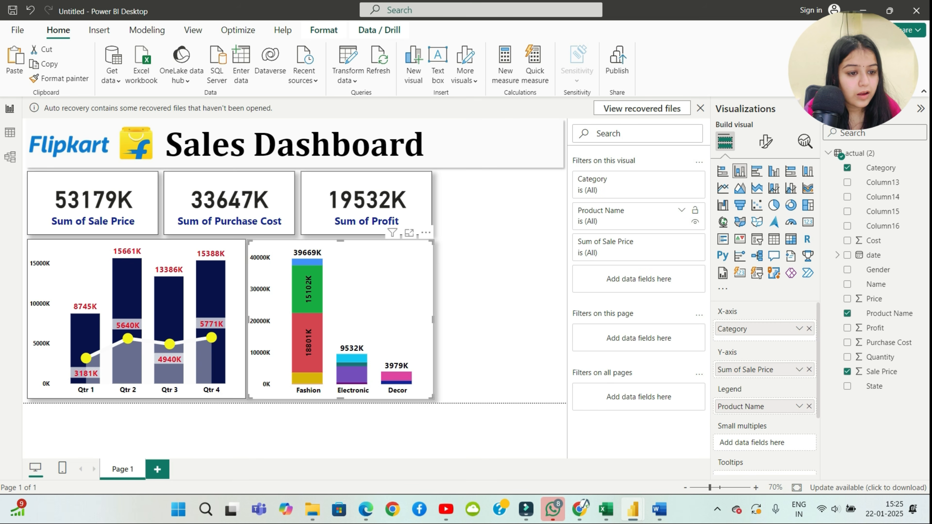
click(765, 141)
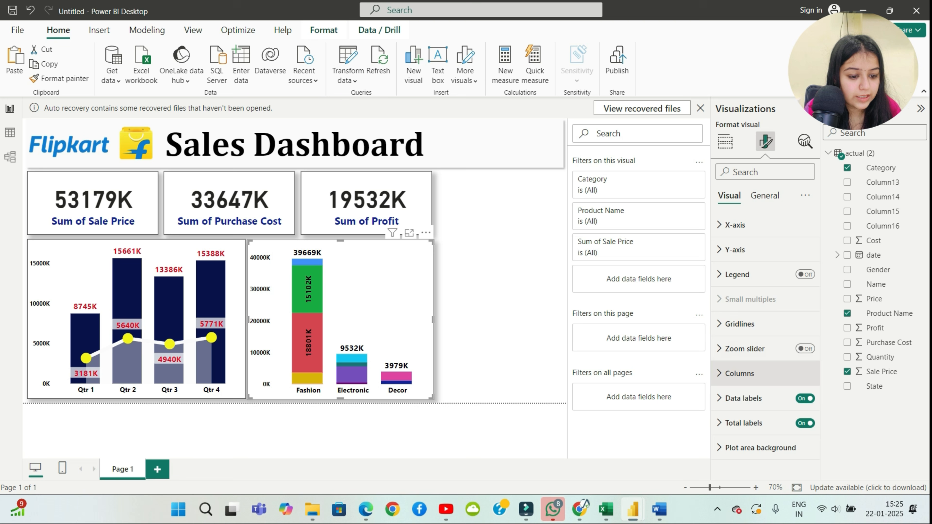
click(742, 398)
scroll(765, 345, down, 3)
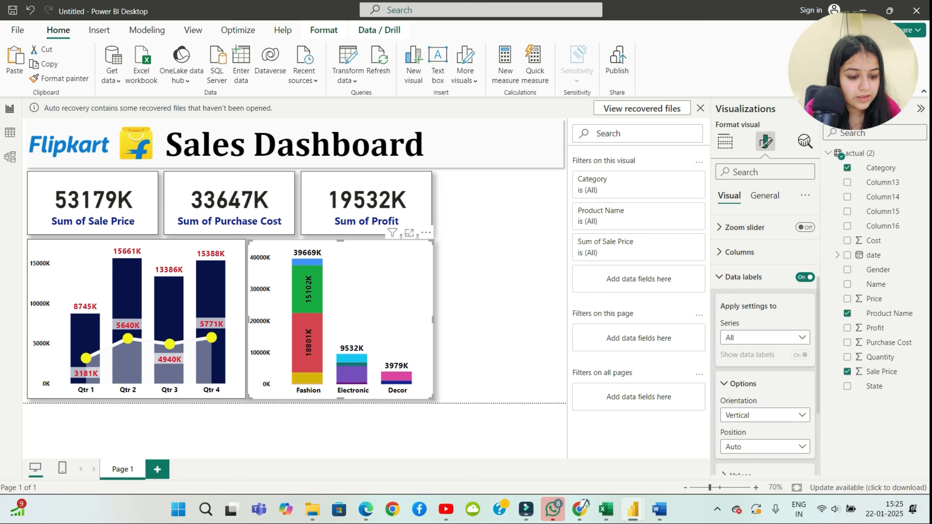
click(764, 415)
click(745, 446)
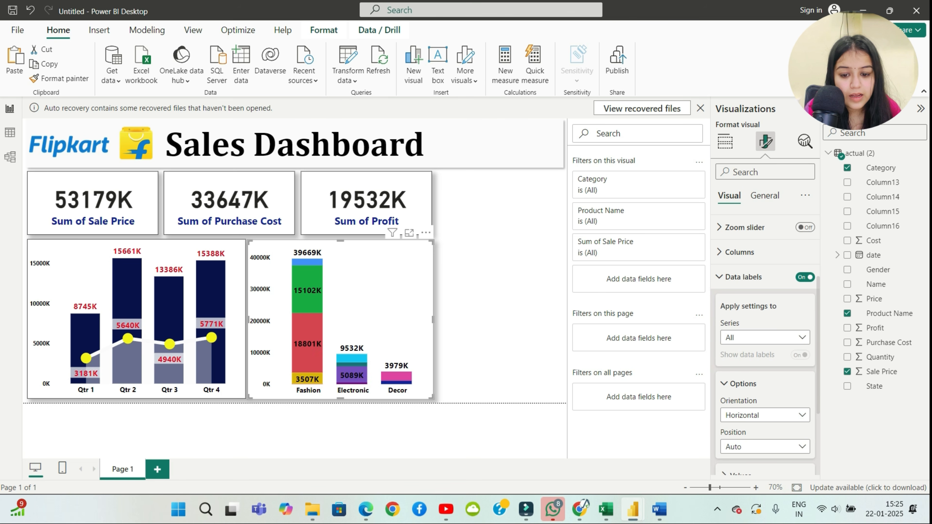
key(Escape)
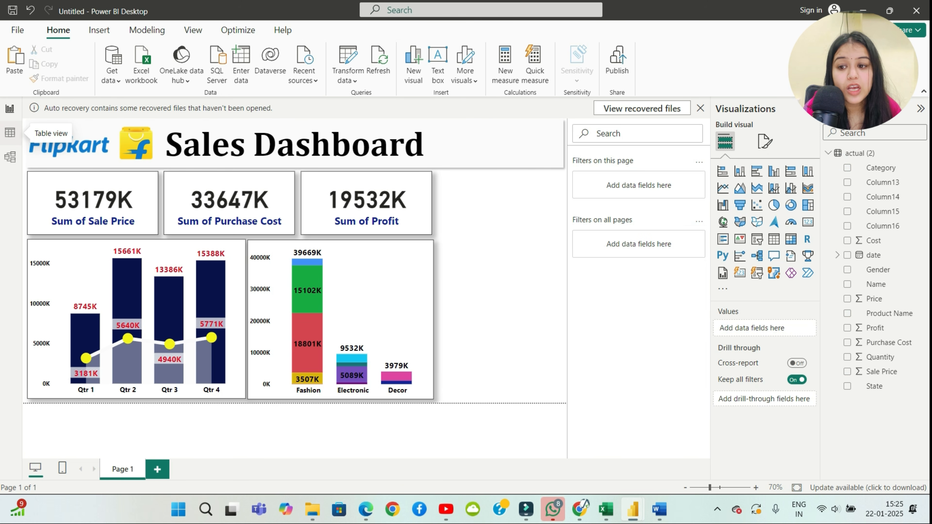
Step: Check the data table, then add a map visual of Sale Price by State beside the category chart
click(10, 132)
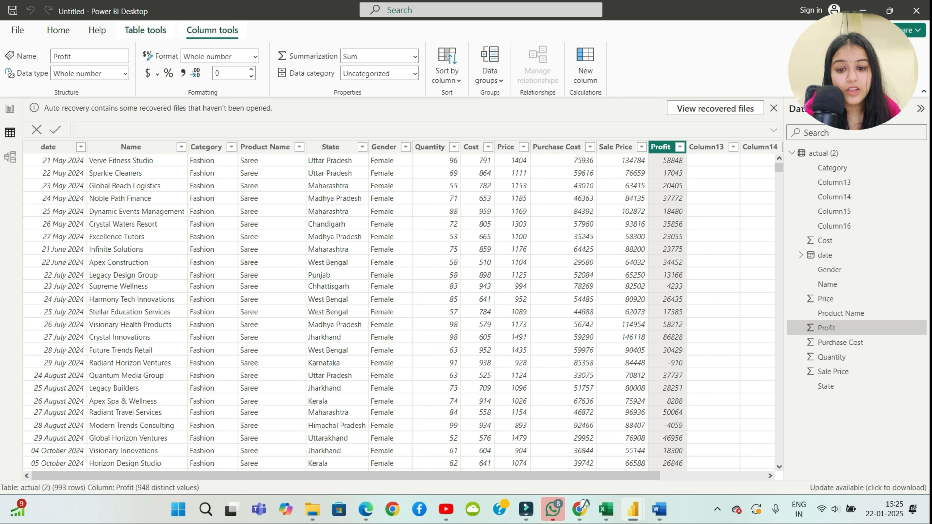
click(10, 108)
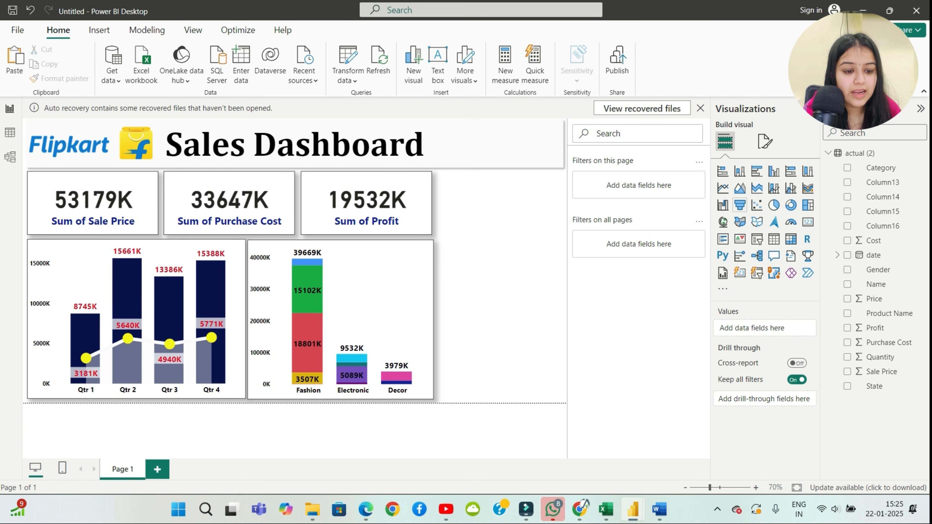
click(722, 221)
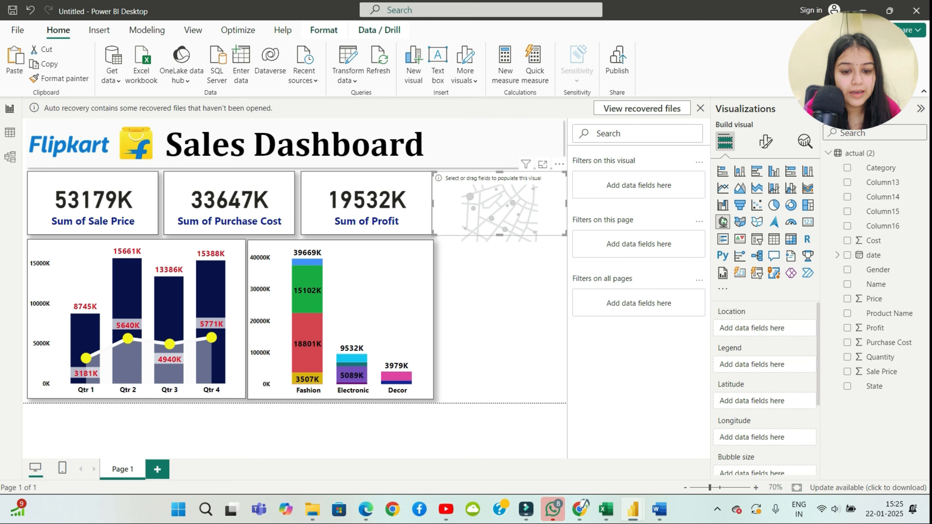
drag(499, 204, 499, 282)
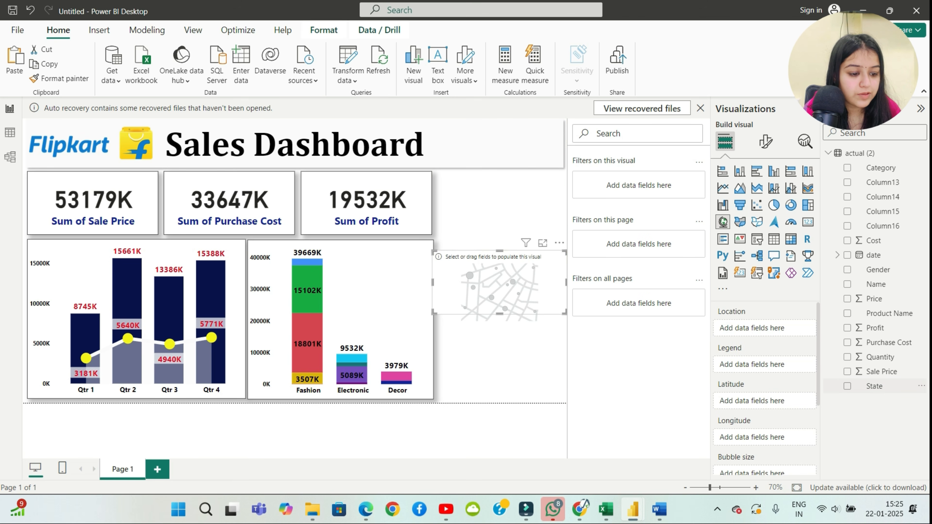
click(847, 385)
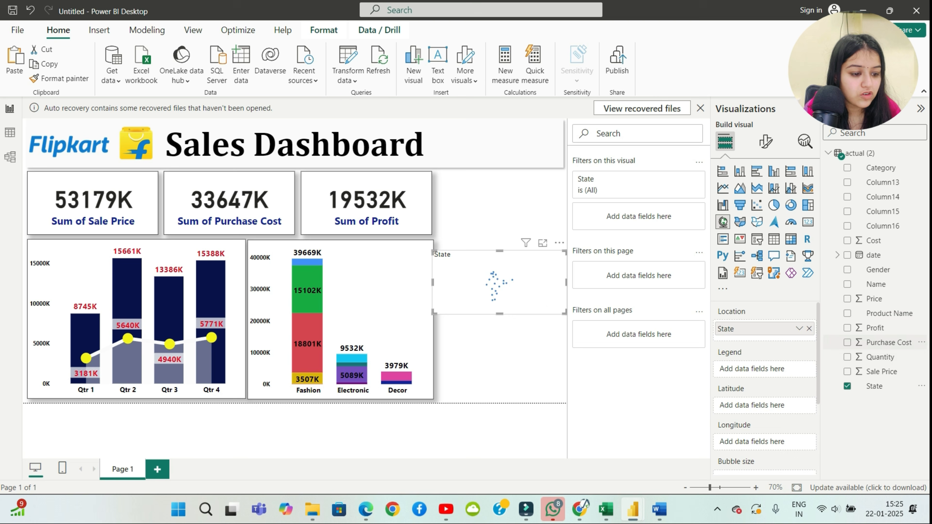
click(847, 371)
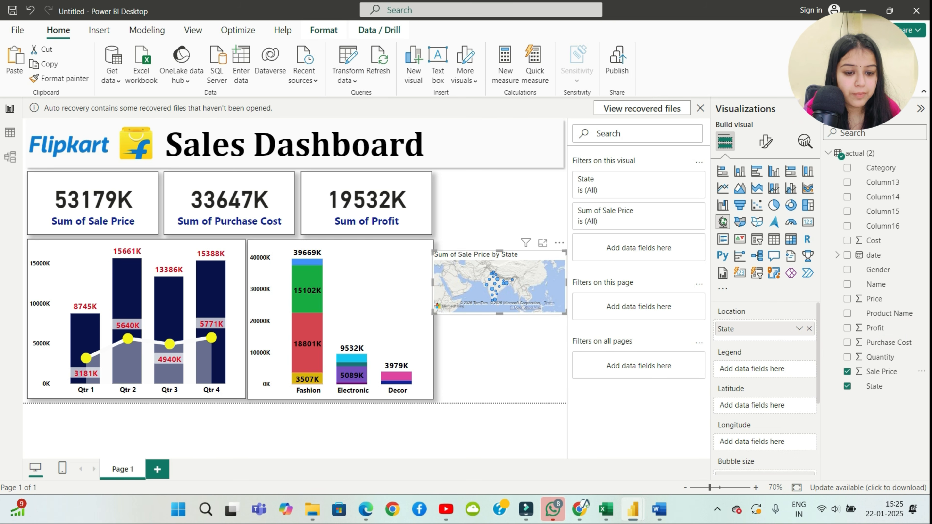
Step: Resize and move the map to fill the space between the category chart and the page edge, aligned with the charts
drag(565, 313, 553, 401)
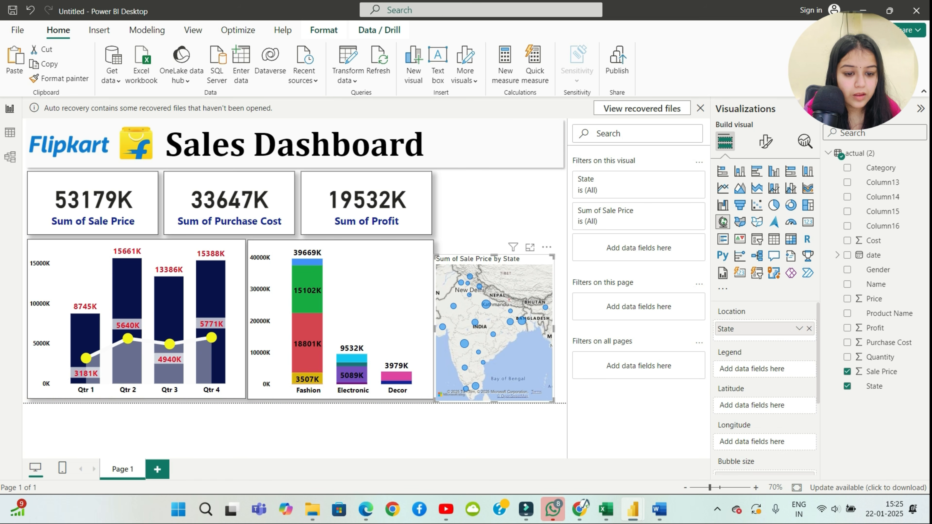
drag(552, 255, 566, 251)
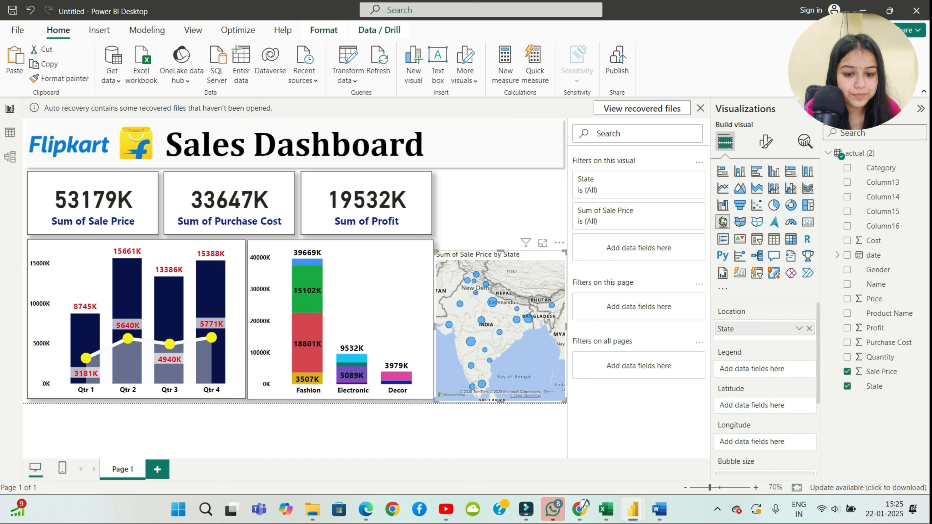
drag(476, 254, 476, 245)
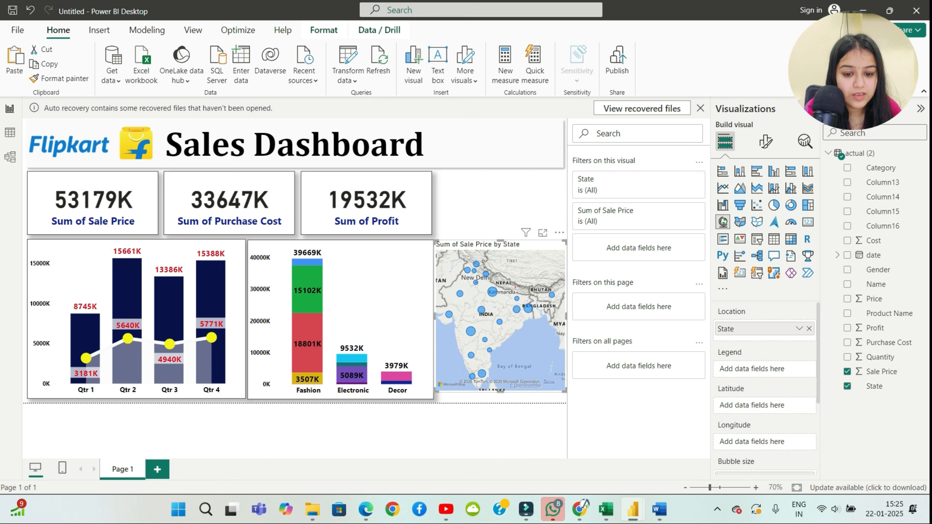
drag(434, 316, 439, 316)
drag(502, 391, 502, 397)
Step: Copy the category chart's formatting onto the map with Format Painter
click(404, 294)
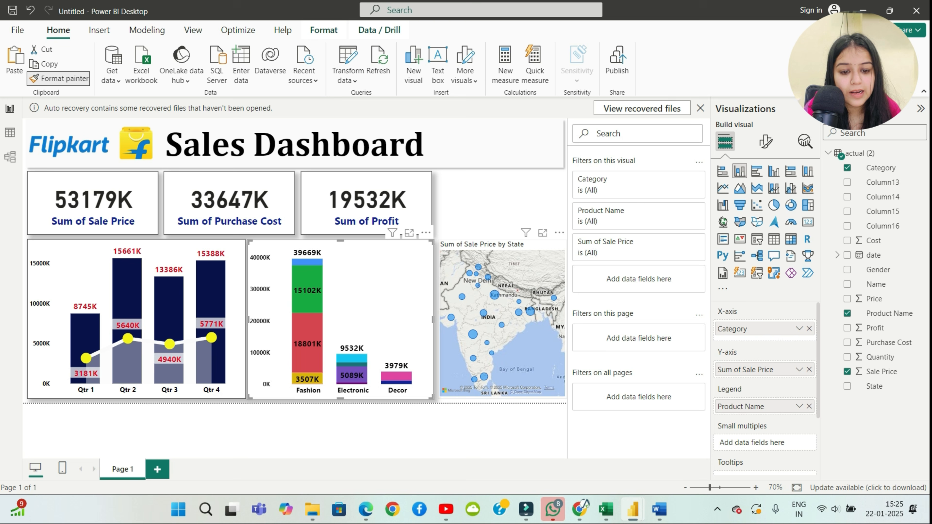
click(501, 318)
key(Escape)
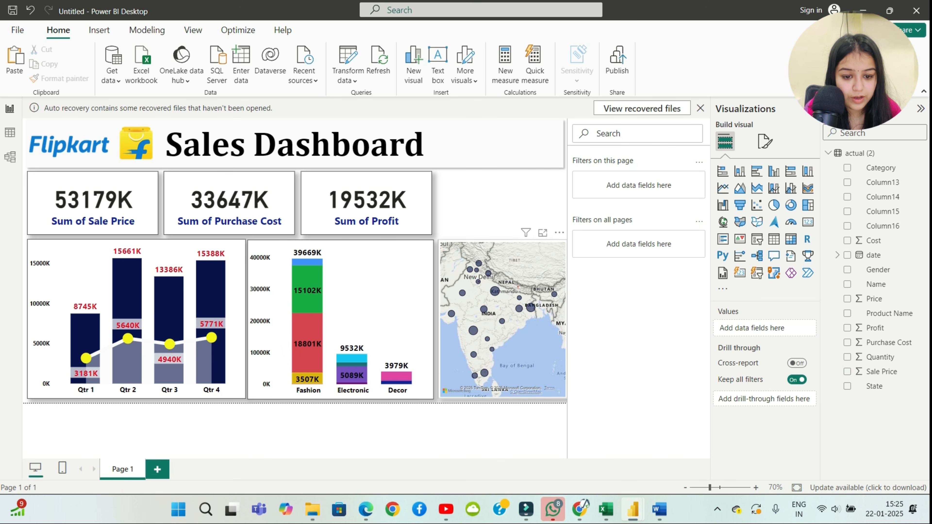
Step: Set the style of the state sales map to Aerial
click(502, 320)
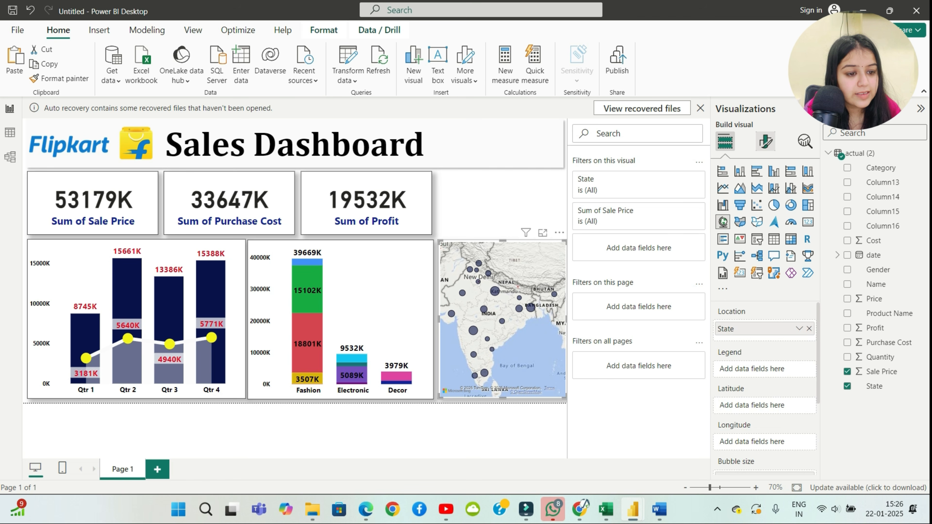
click(765, 142)
click(747, 225)
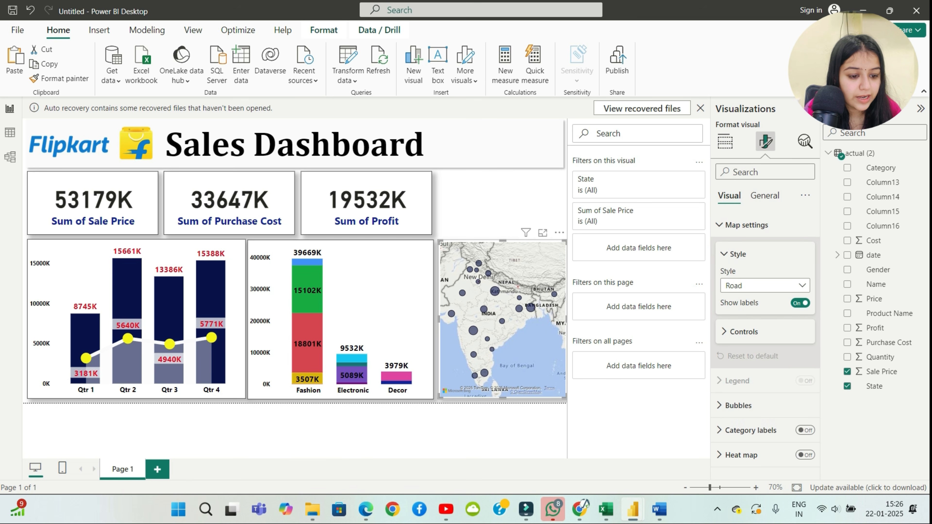
click(743, 331)
click(765, 285)
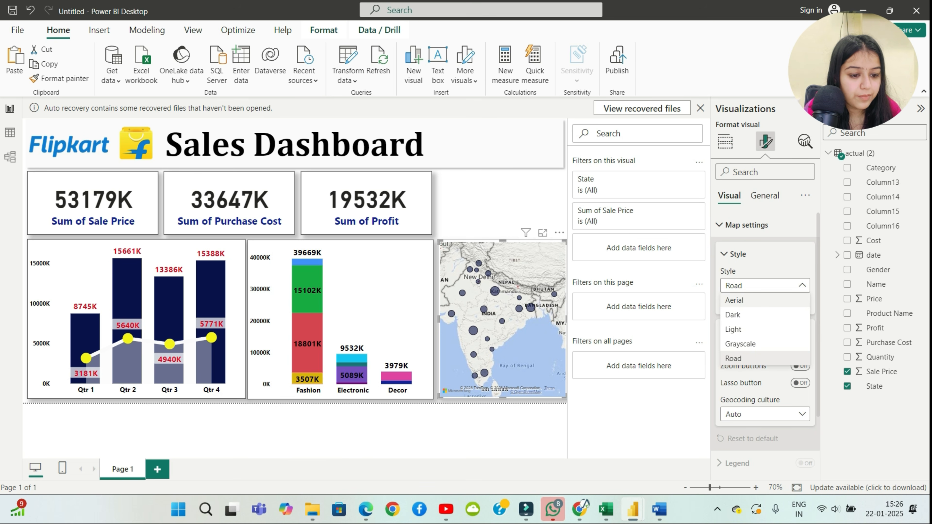
click(764, 300)
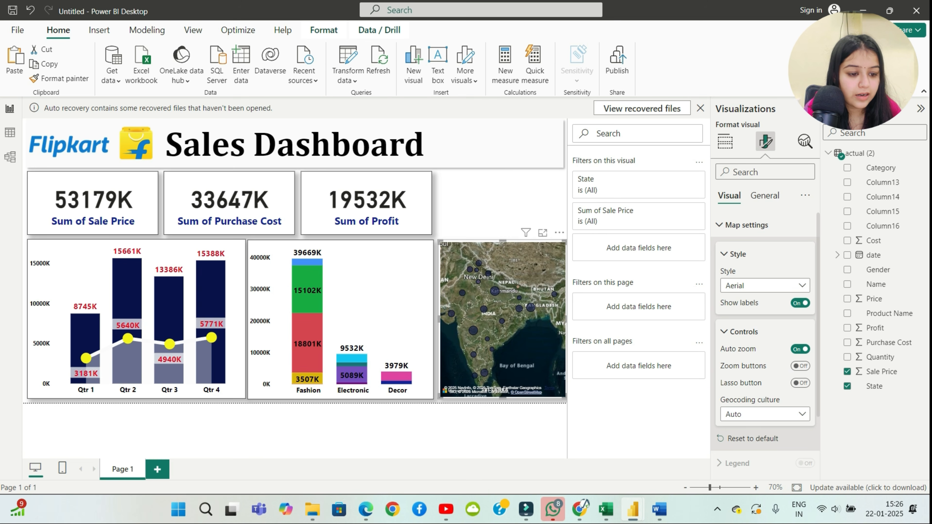
Step: Try the Light style on the state map and return it to Aerial
click(765, 285)
click(764, 329)
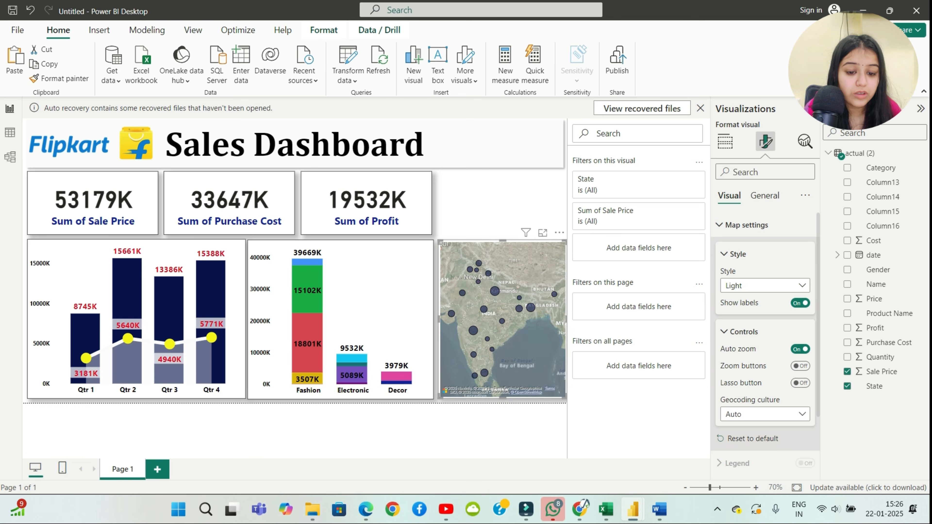
click(765, 285)
click(764, 299)
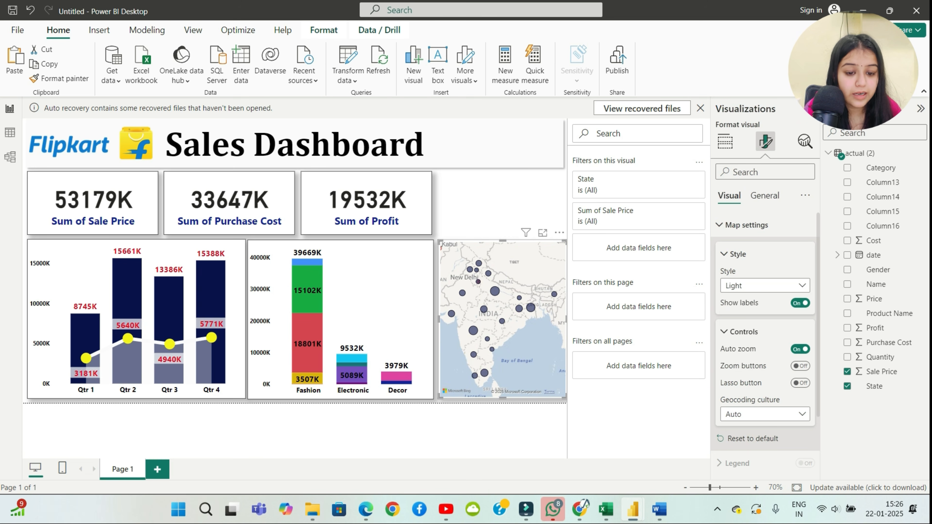
Step: Add a donut chart of Sale Price by Gender in the empty space beside the Profit card
click(486, 202)
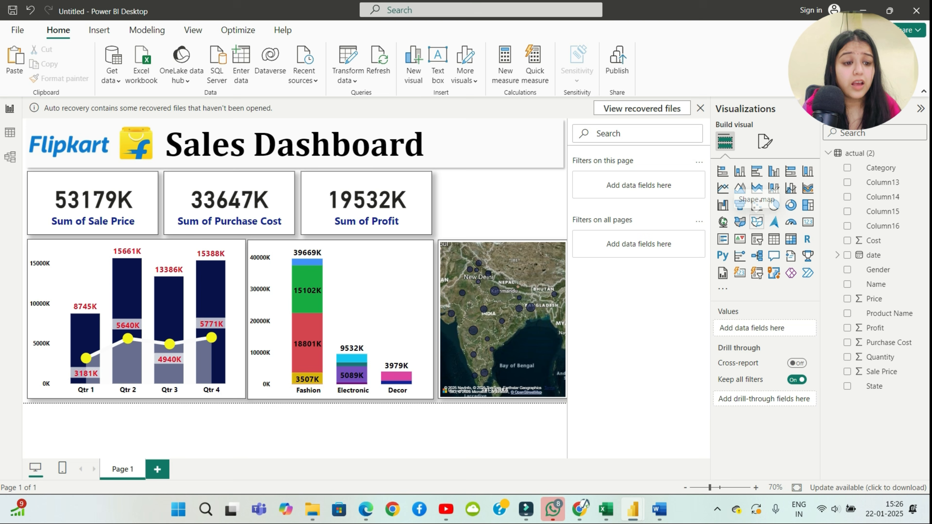
click(790, 205)
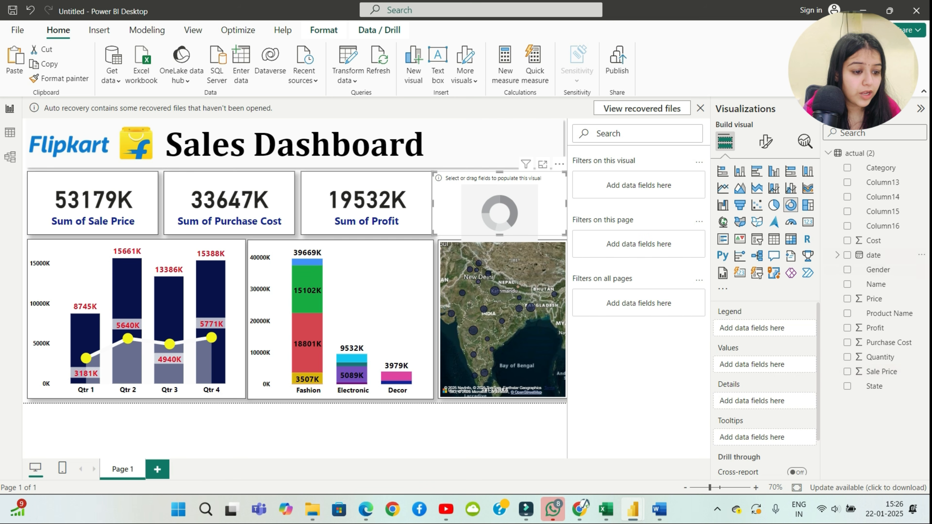
click(847, 269)
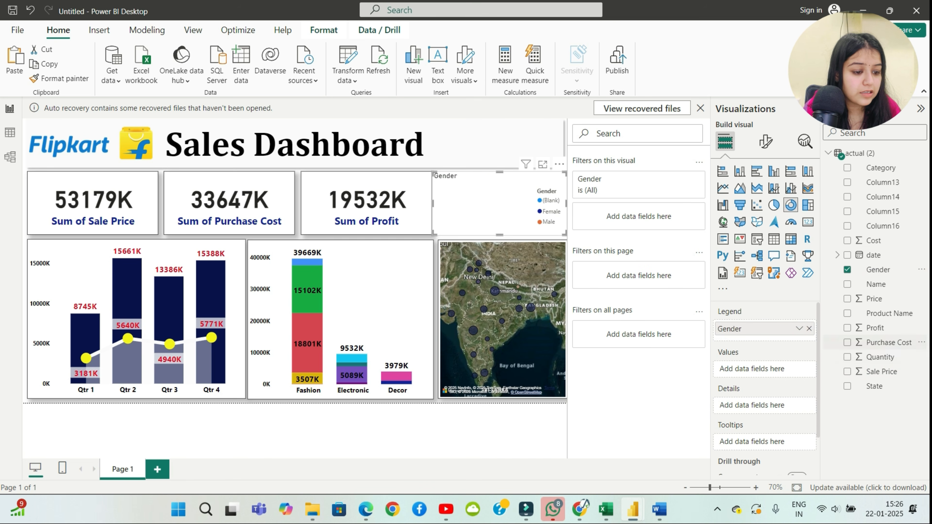
click(847, 371)
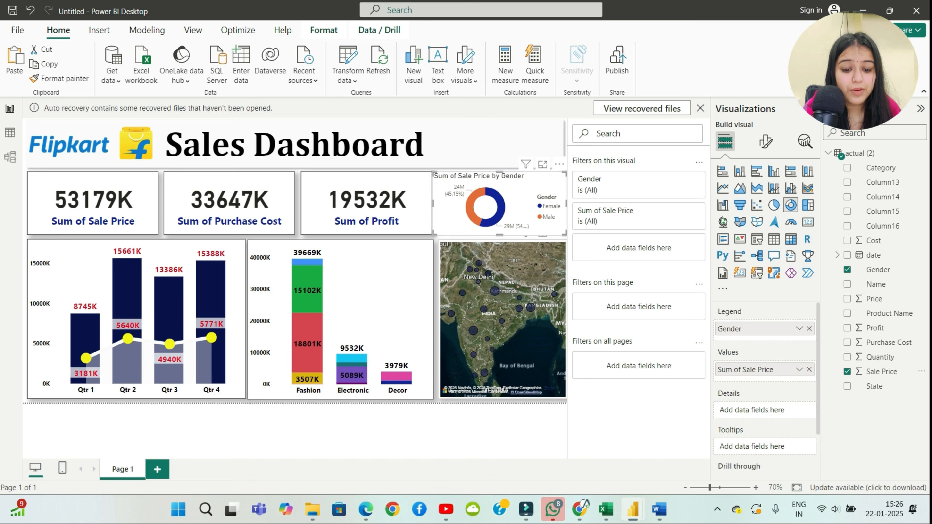
Step: Copy the category chart's formatting onto the gender donut chart with Format Painter
click(340, 318)
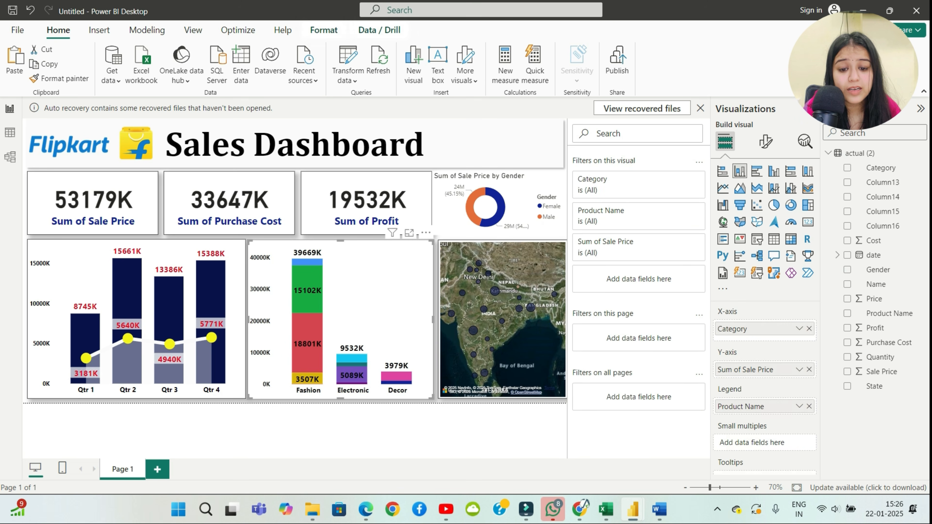
click(59, 78)
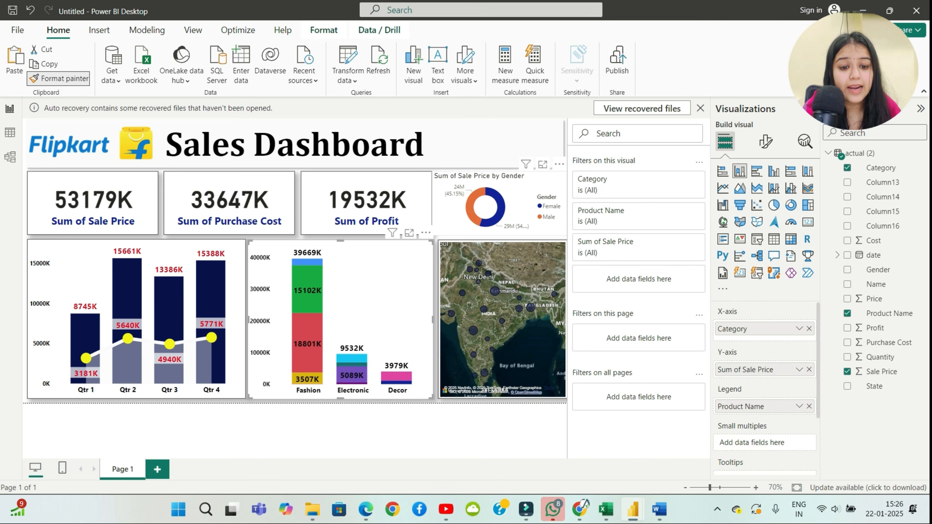
click(503, 200)
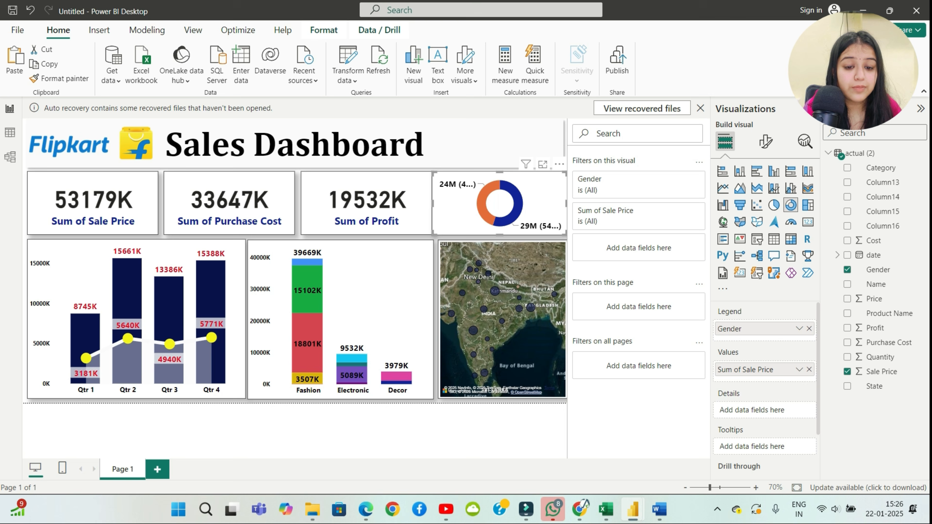
Step: Turn on the donut chart's detail labels and set their position to Prefer inside
click(765, 141)
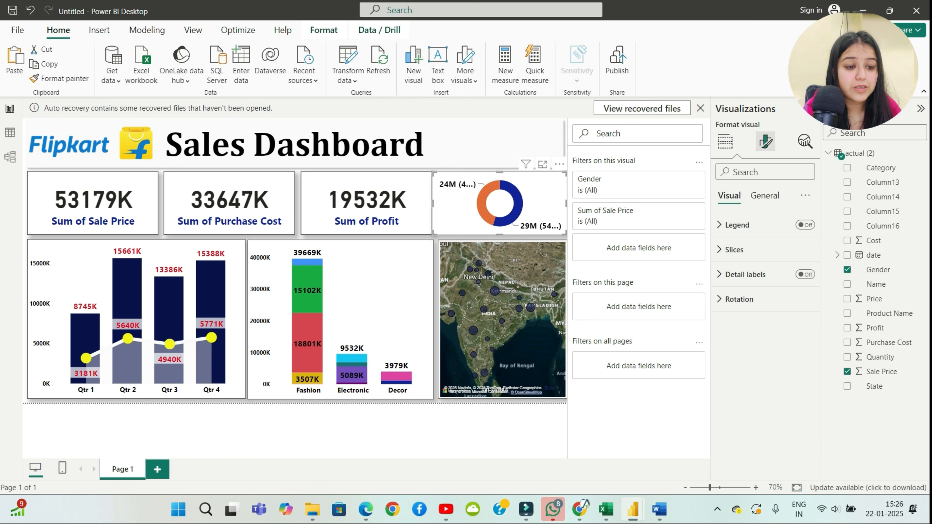
click(745, 274)
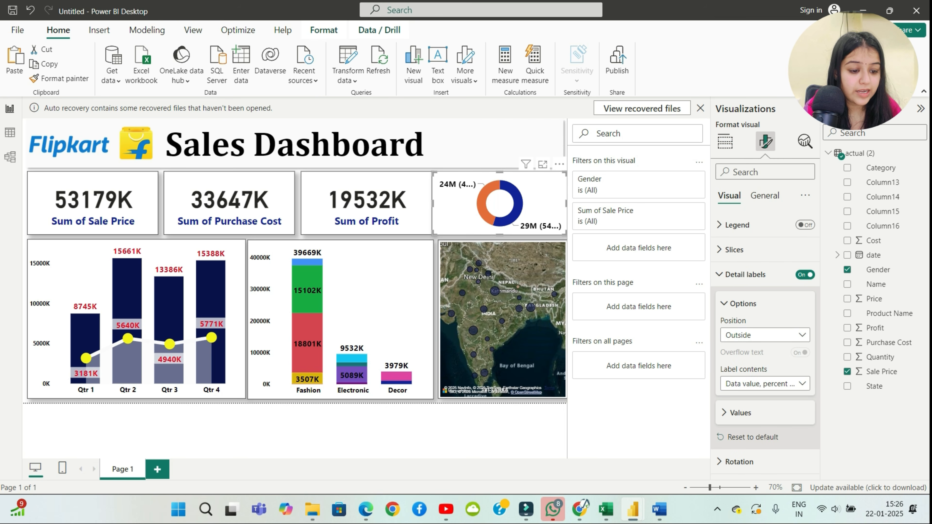
click(765, 334)
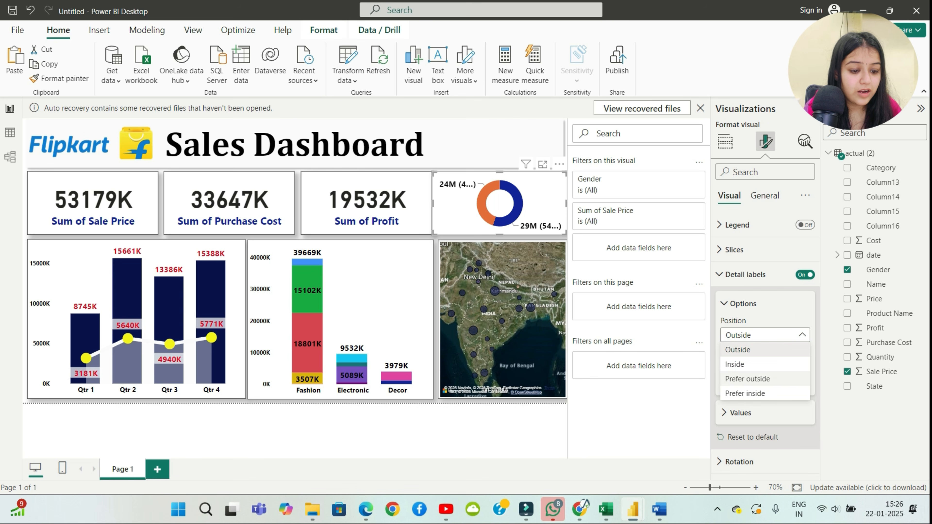
click(745, 393)
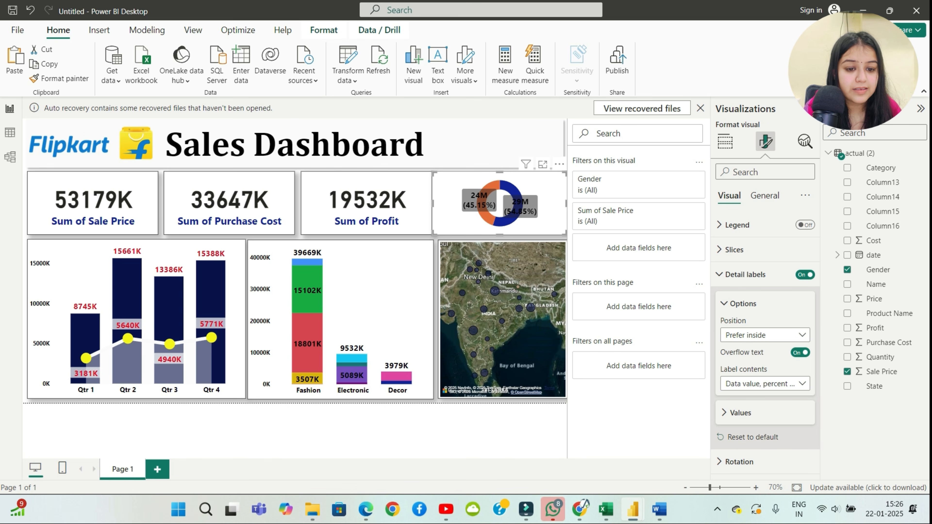
Step: Enlarge the canvas area and fit the donut chart between the Profit card and the page edge, aligned with the map below
drag(567, 186, 597, 187)
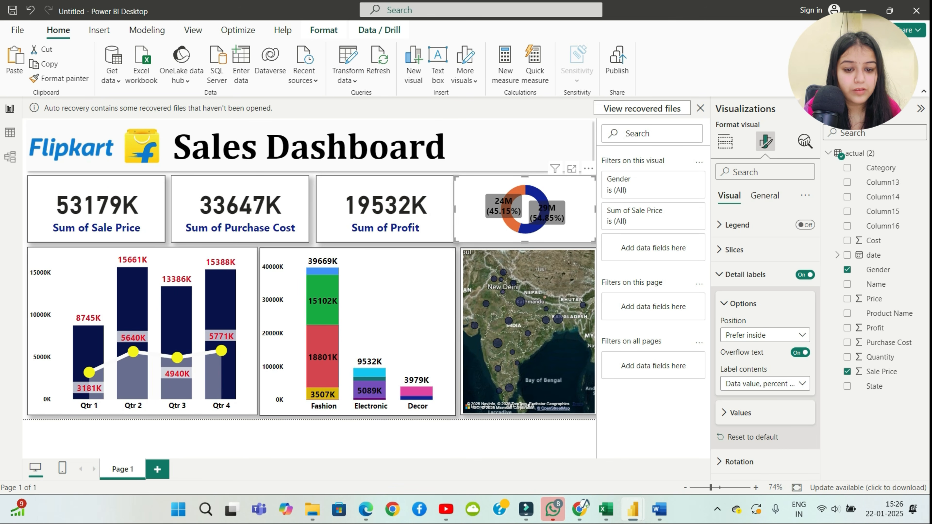
drag(537, 209, 518, 209)
drag(577, 242, 595, 242)
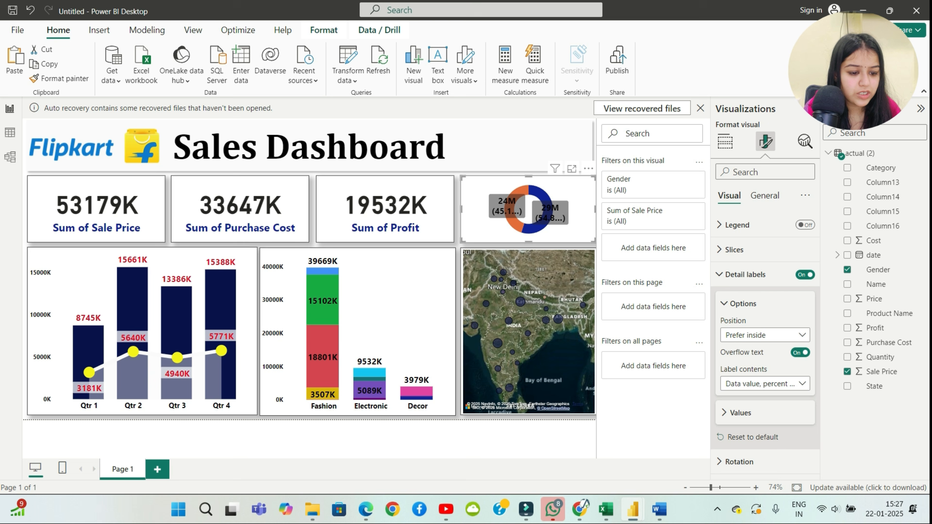
Step: Set the donut chart's detail labels to the Inside position, non-bold text and Thousands display units
click(765, 335)
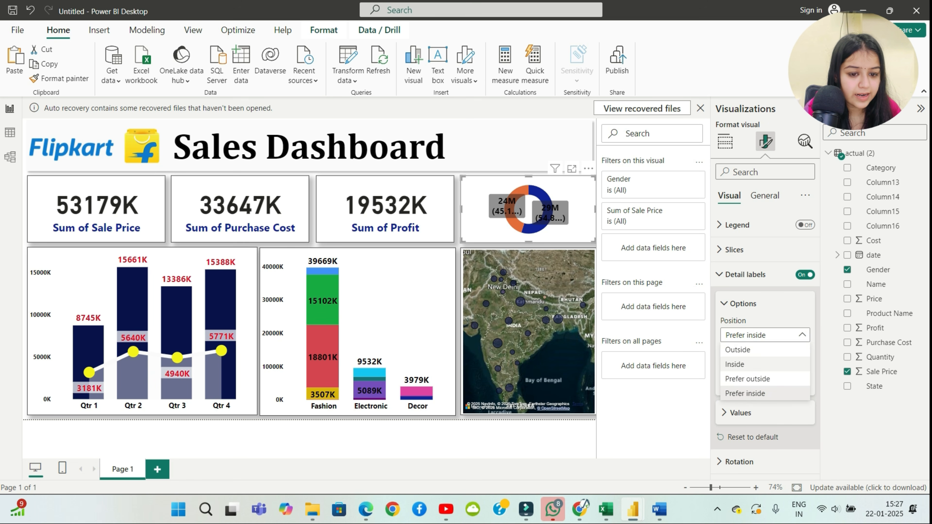
click(735, 364)
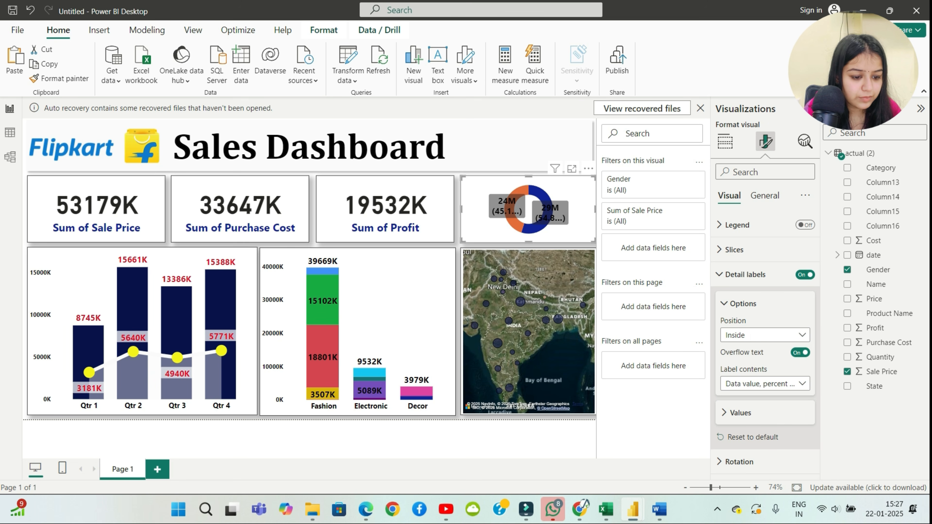
click(738, 412)
scroll(738, 367, down, 3)
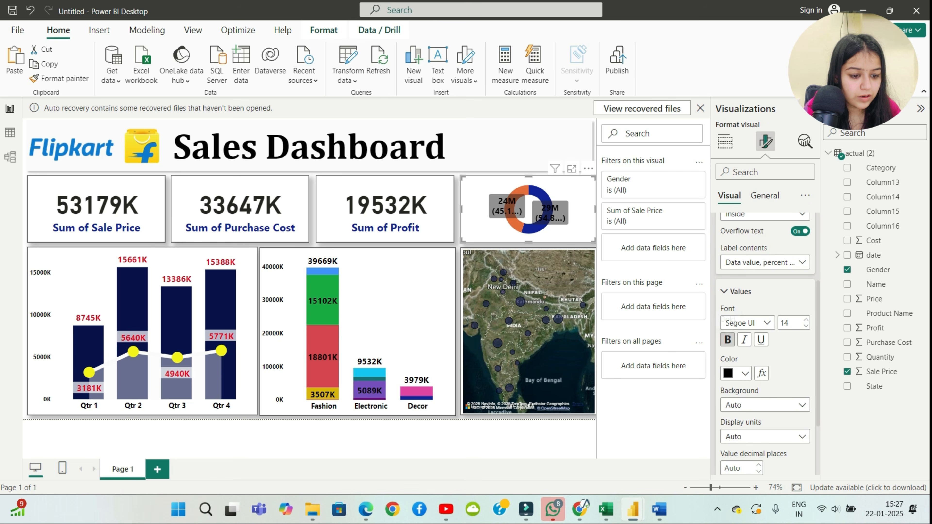
click(727, 339)
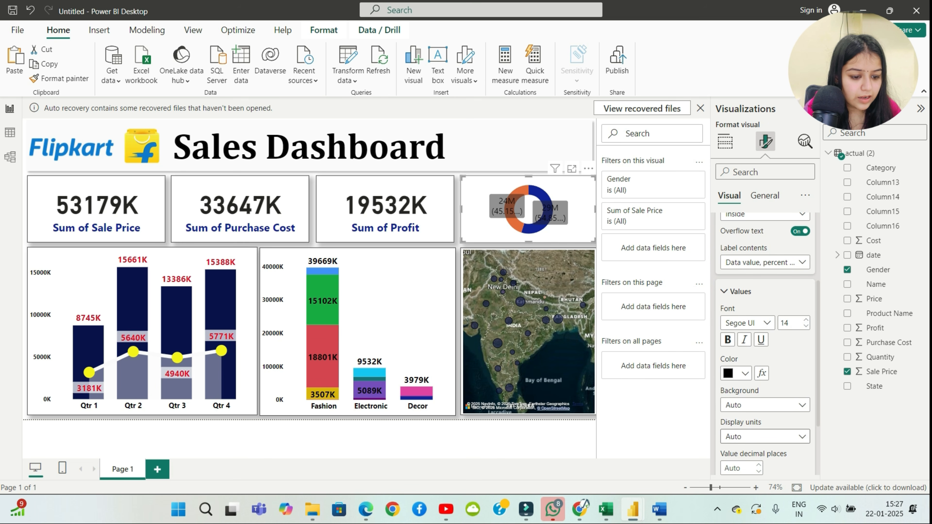
click(765, 436)
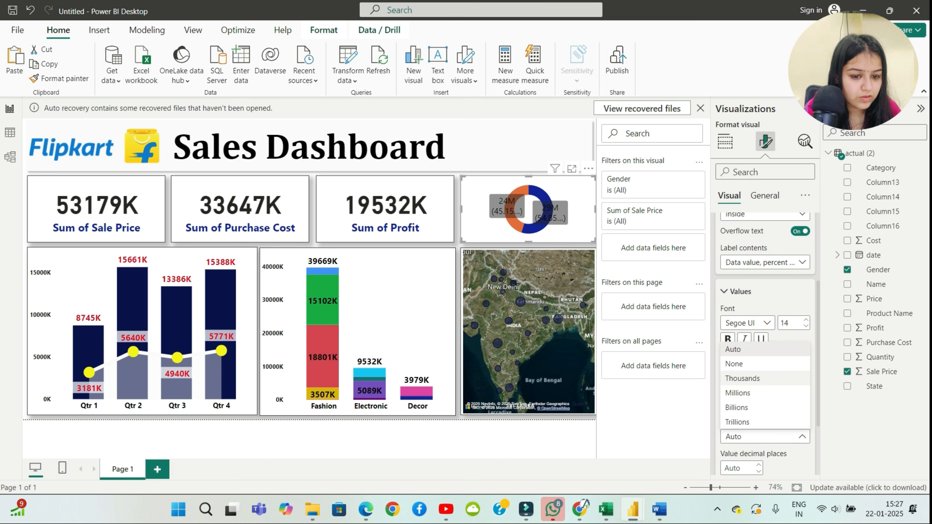
click(741, 378)
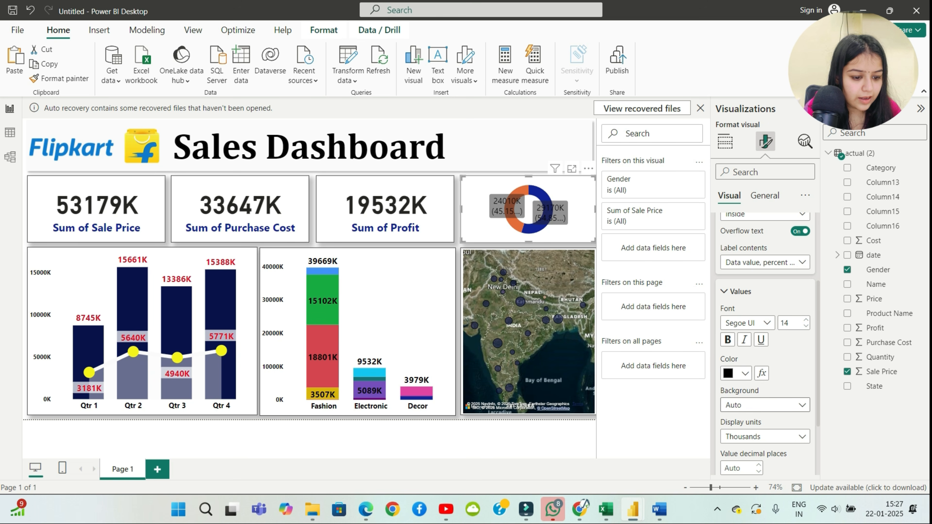
scroll(765, 382, down, 3)
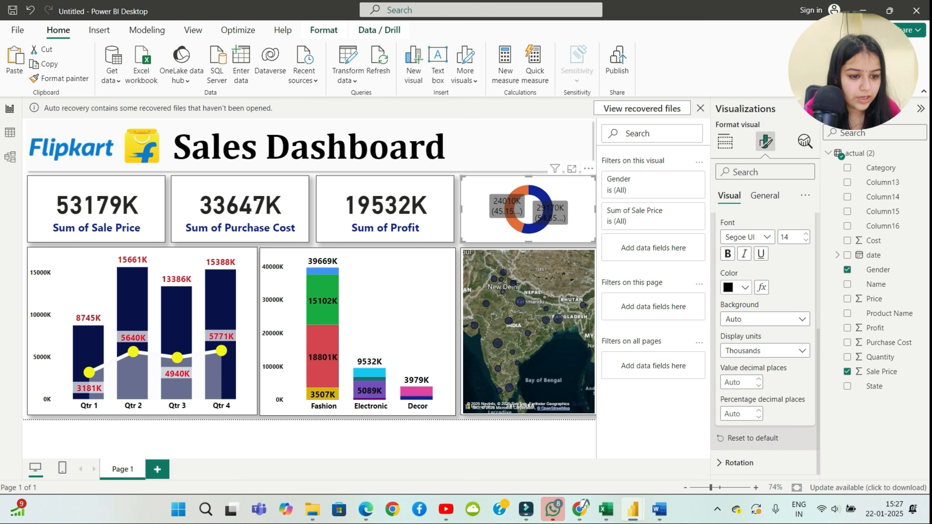
click(745, 287)
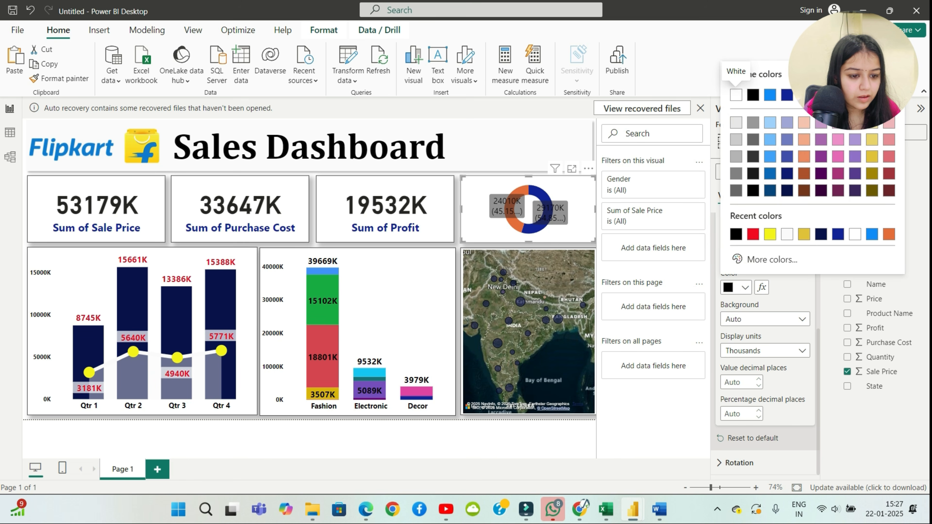
key(Escape)
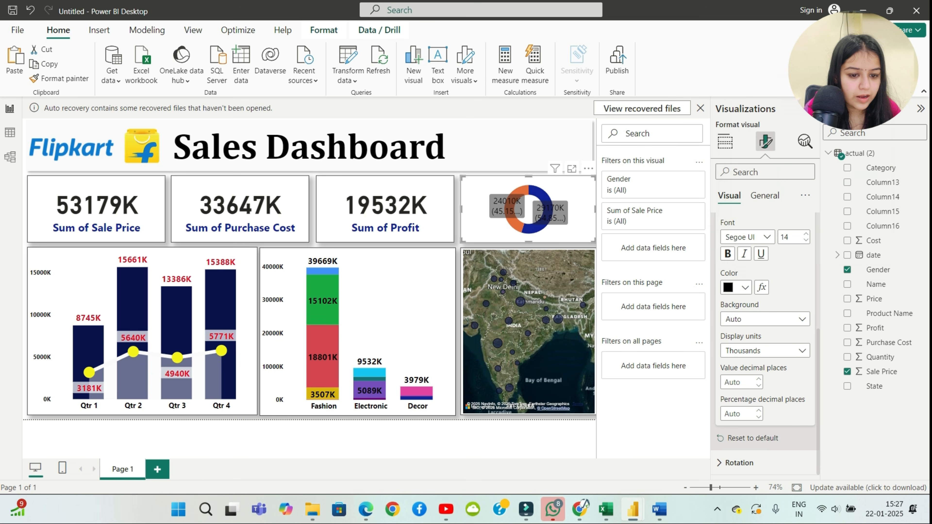
Step: Try Data value as the donut chart's label contents, and settle on Percent of total
scroll(764, 345, up, 3)
scroll(765, 345, up, 2)
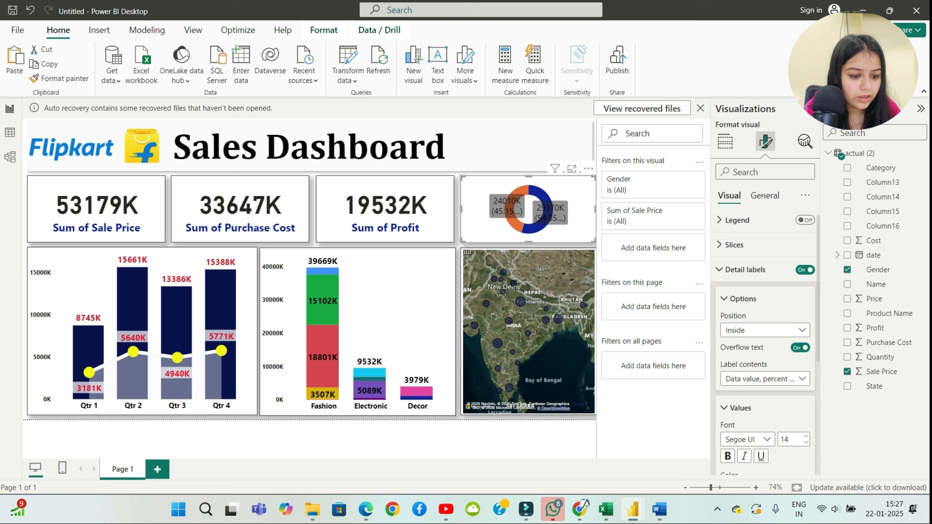
scroll(765, 345, down, 2)
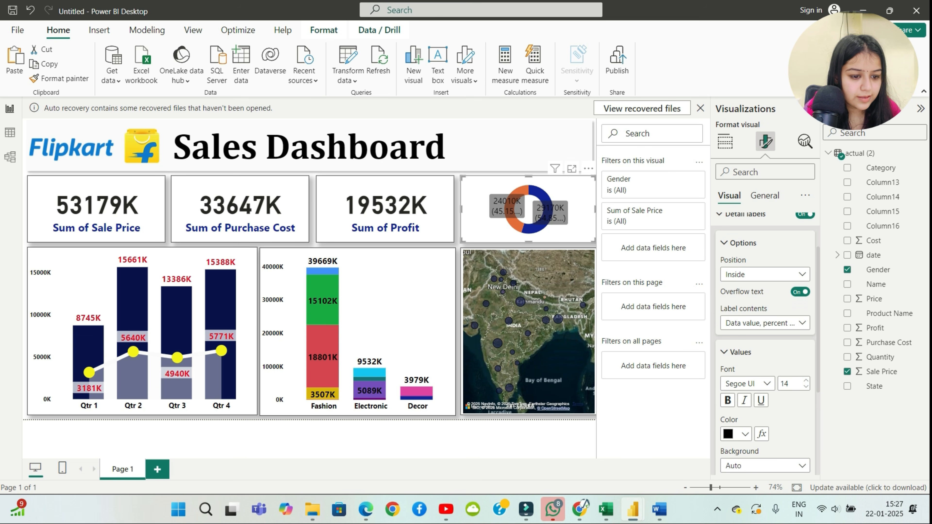
scroll(765, 345, up, 2)
click(764, 384)
click(741, 413)
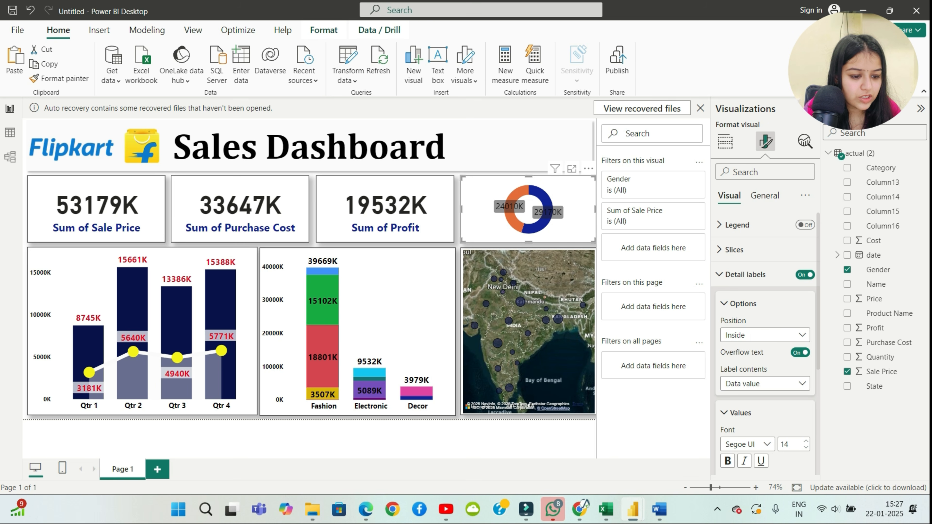
click(764, 383)
click(749, 427)
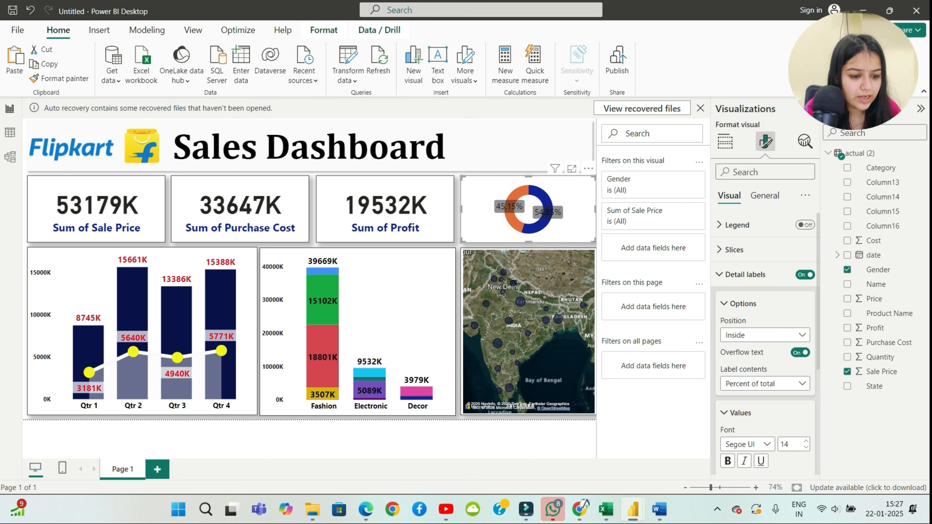
Step: Turn off the background of the donut chart's detail labels and make their text bold
scroll(764, 335, down, 5)
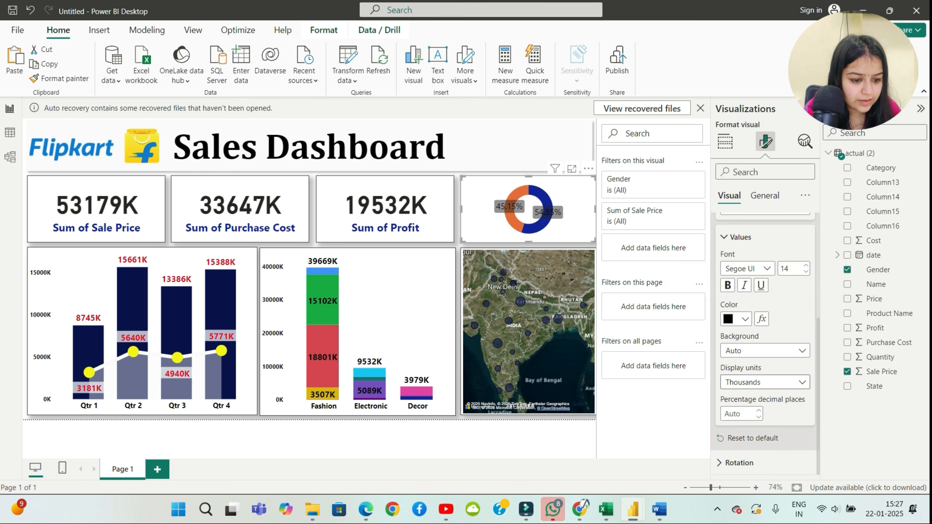
click(765, 351)
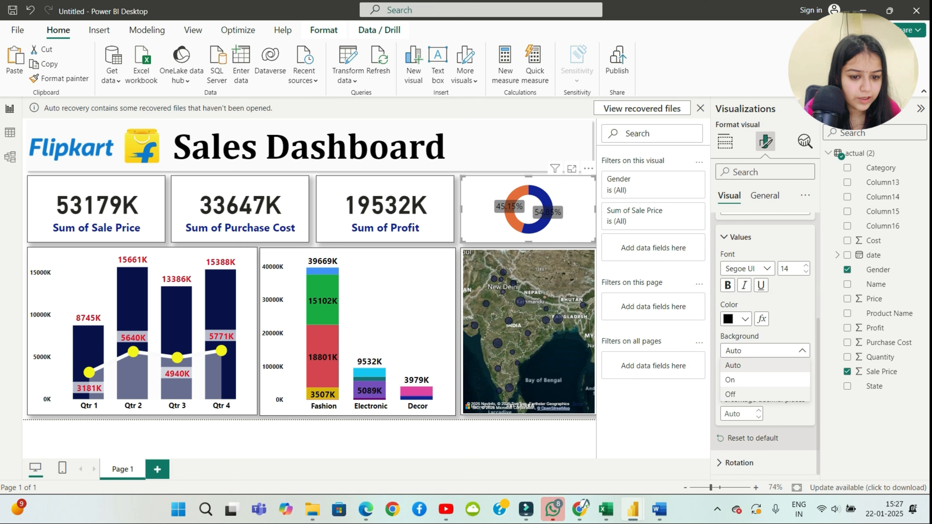
click(764, 395)
click(727, 285)
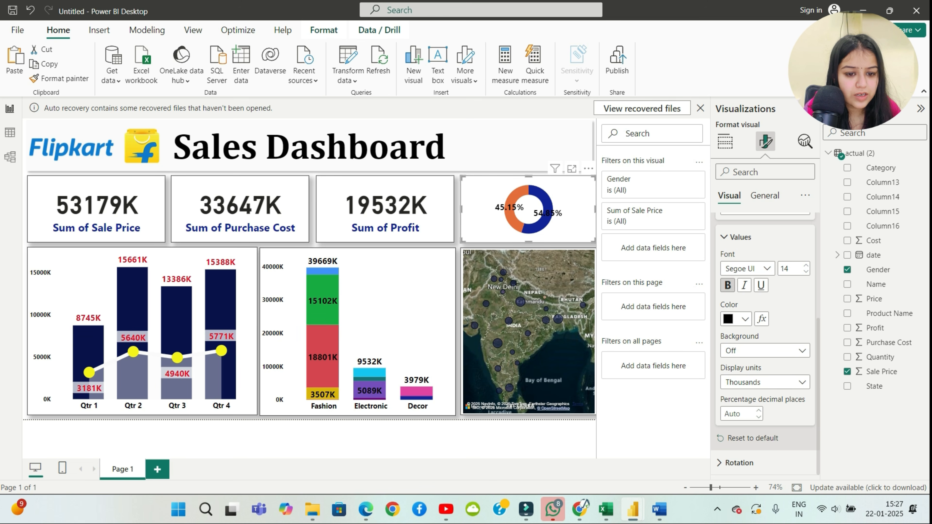
Step: Try a slightly taller donut chart and bring its lower edge back in line with the KPI cards
drag(595, 209, 536, 209)
drag(536, 242, 595, 247)
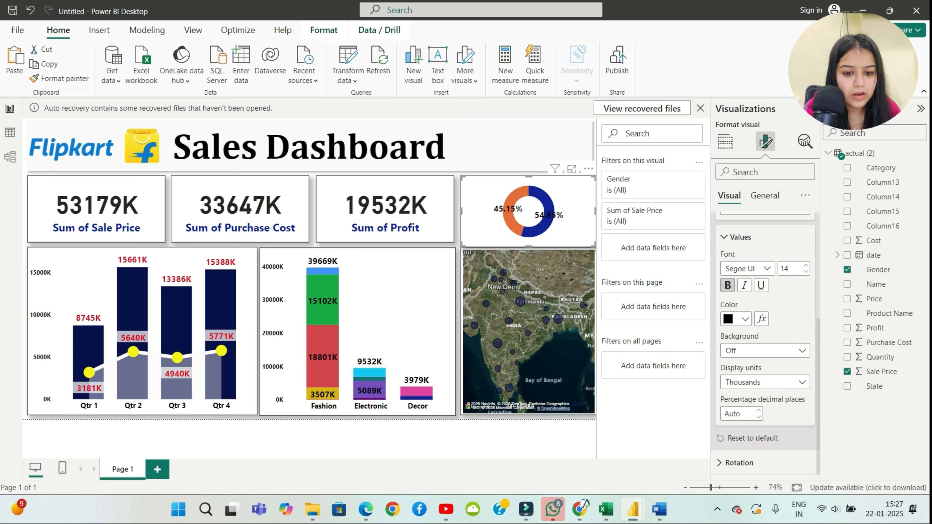
drag(529, 246, 528, 242)
click(528, 437)
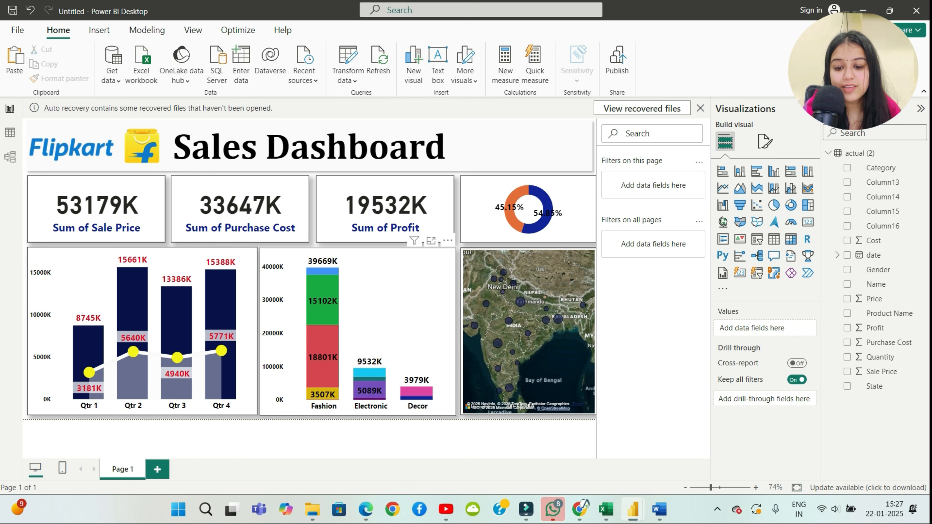
Step: Test cross-filtering with the Fashion column's Suit segment and the map's Maharashtra bubble, inspect the highlighted visuals and clear each selection
click(322, 301)
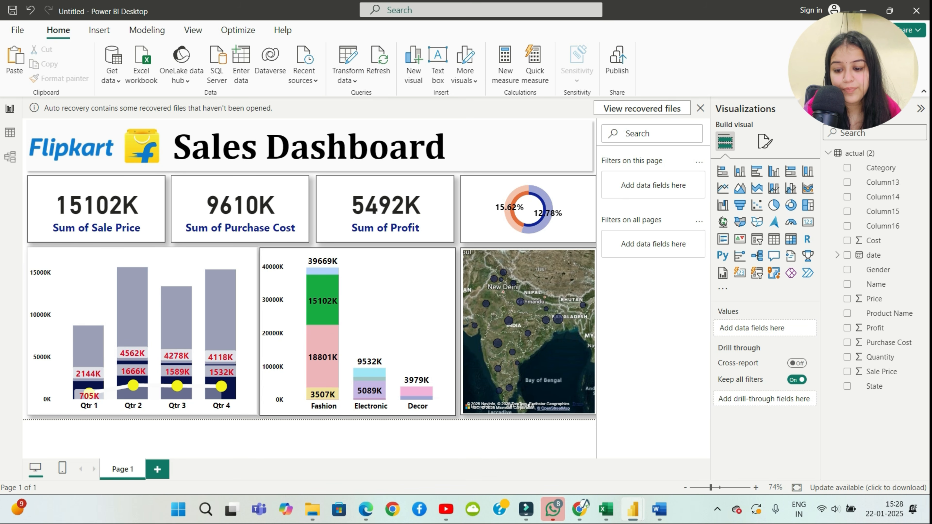
click(323, 301)
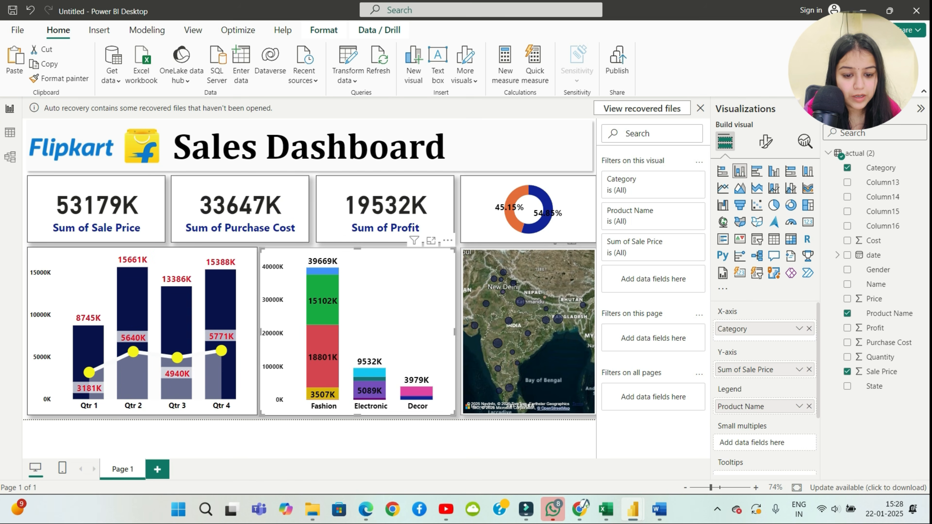
mouse_move(497, 343)
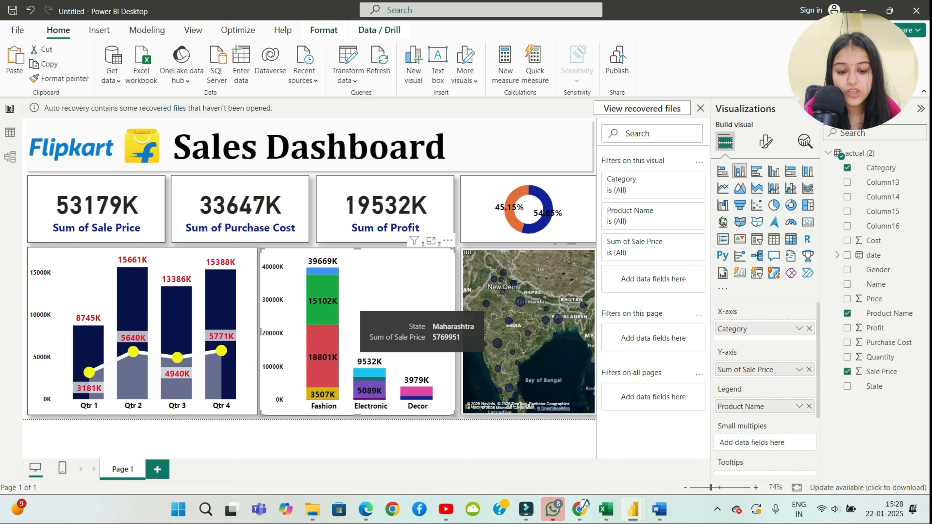
click(497, 342)
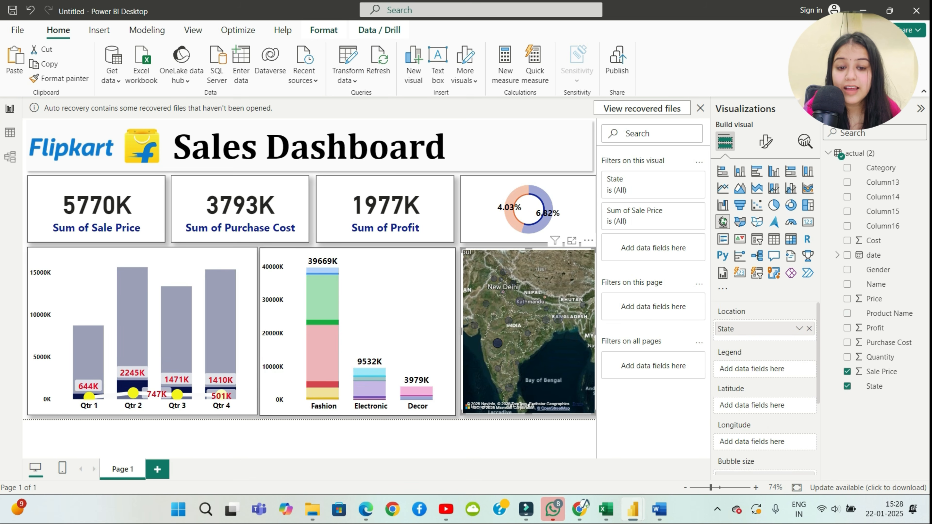
mouse_move(497, 342)
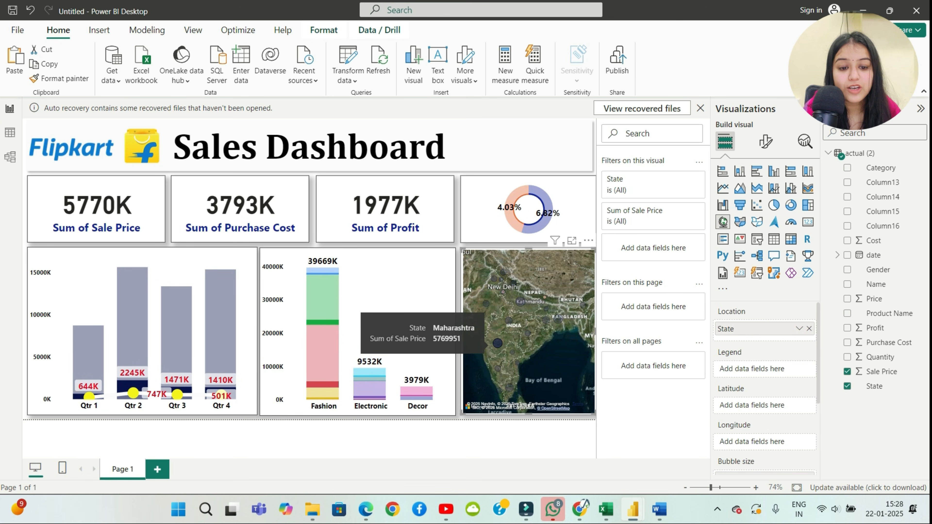
mouse_move(546, 224)
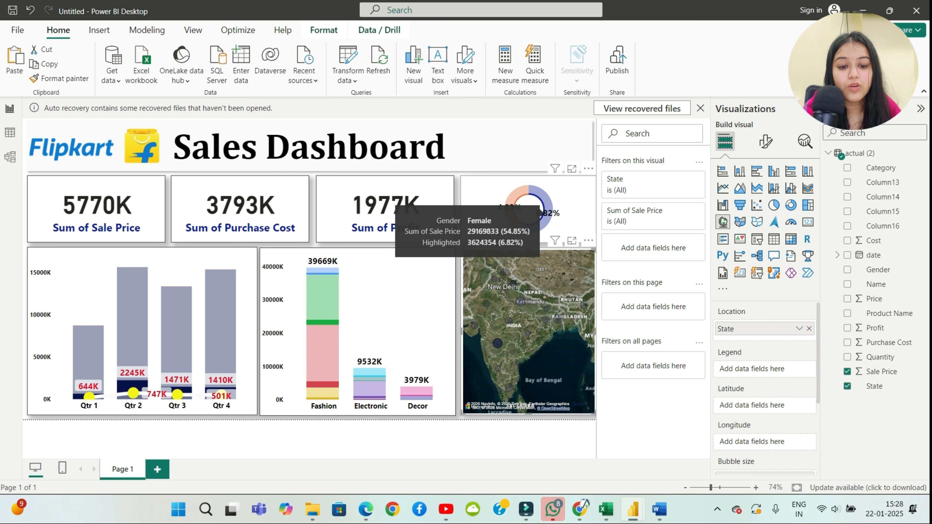
mouse_move(508, 207)
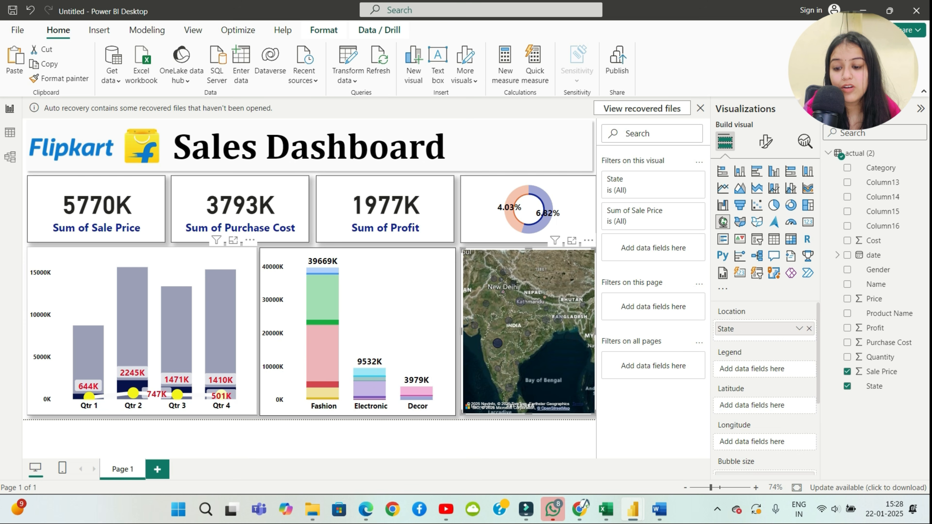
mouse_move(229, 389)
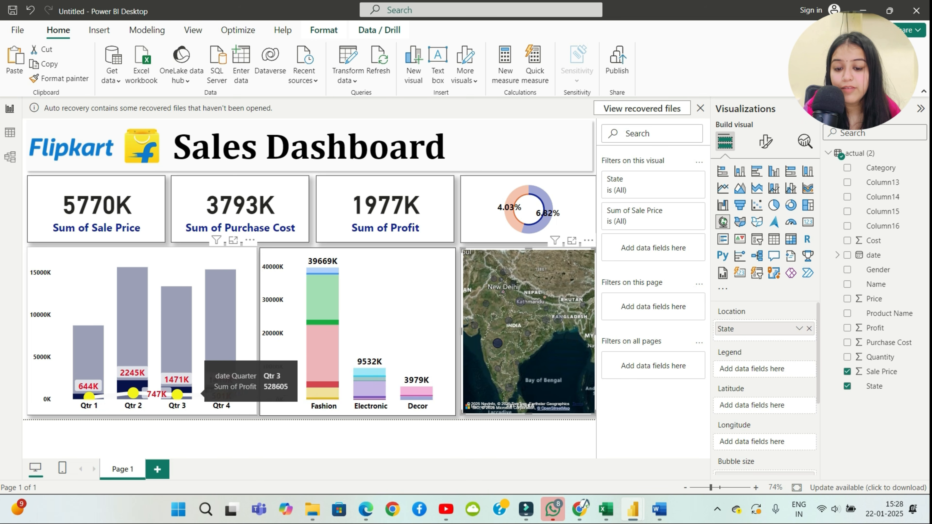
mouse_move(325, 371)
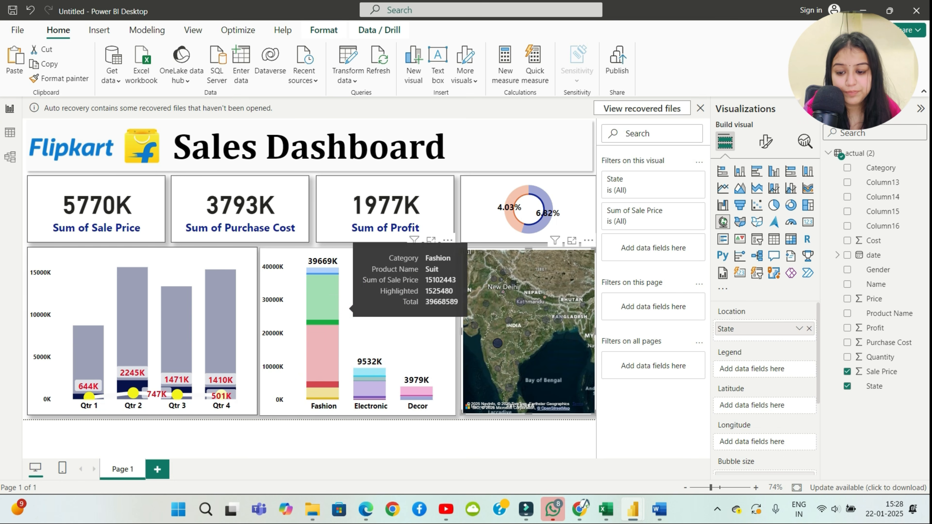
mouse_move(219, 350)
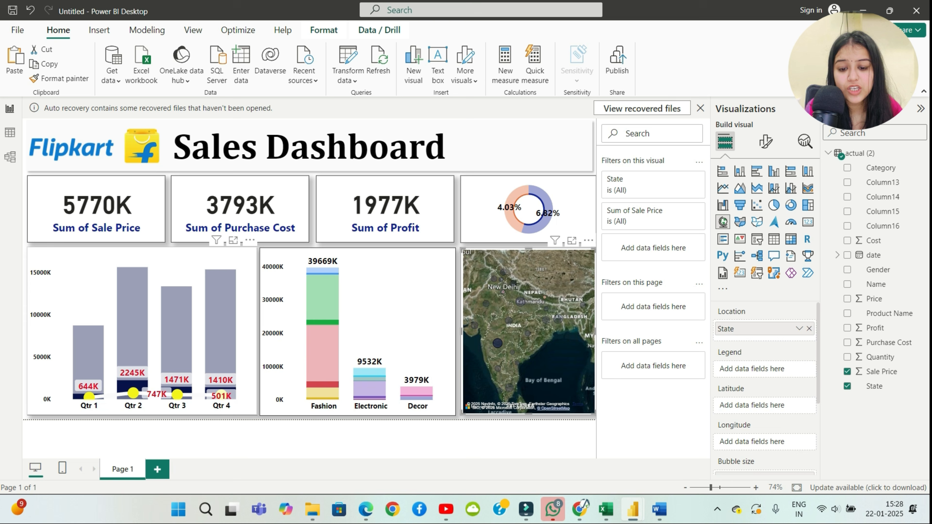
click(497, 343)
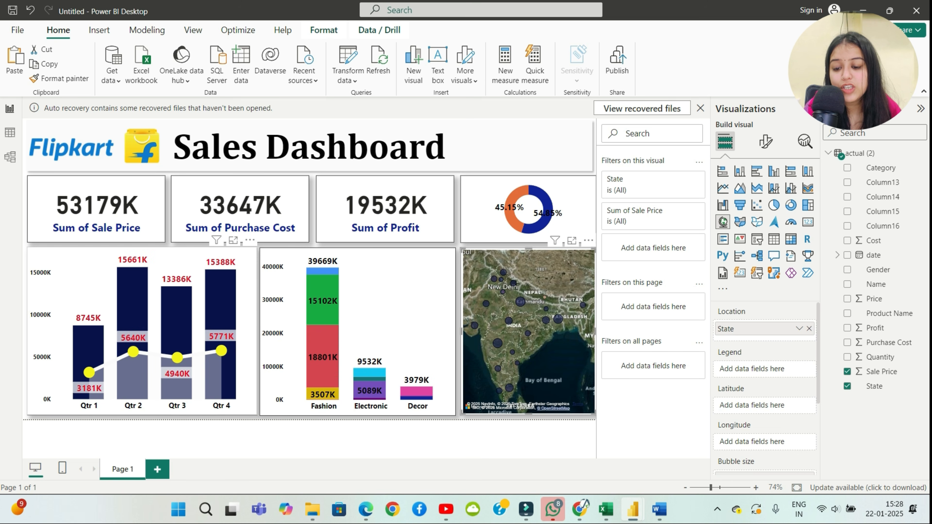
Step: Cross-filter the dashboard by the Qtr 3 sales column of the quarterly chart
click(182, 321)
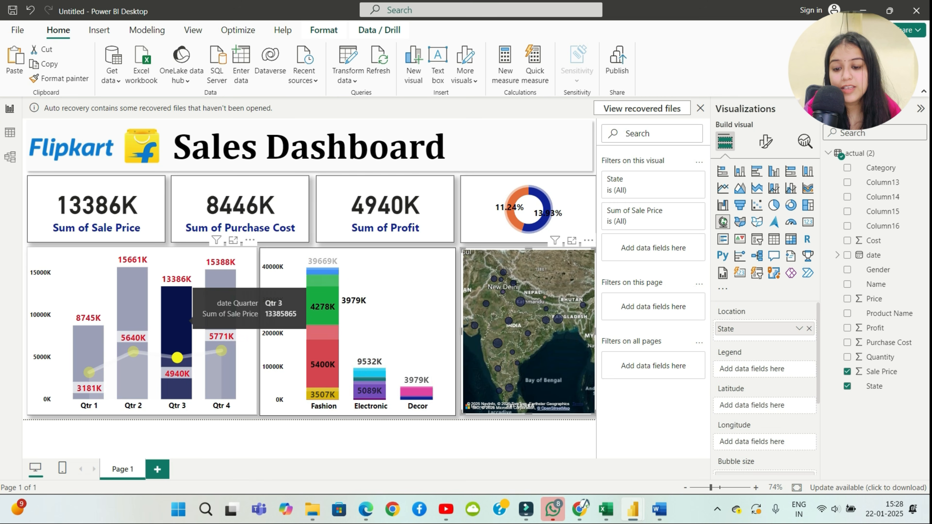